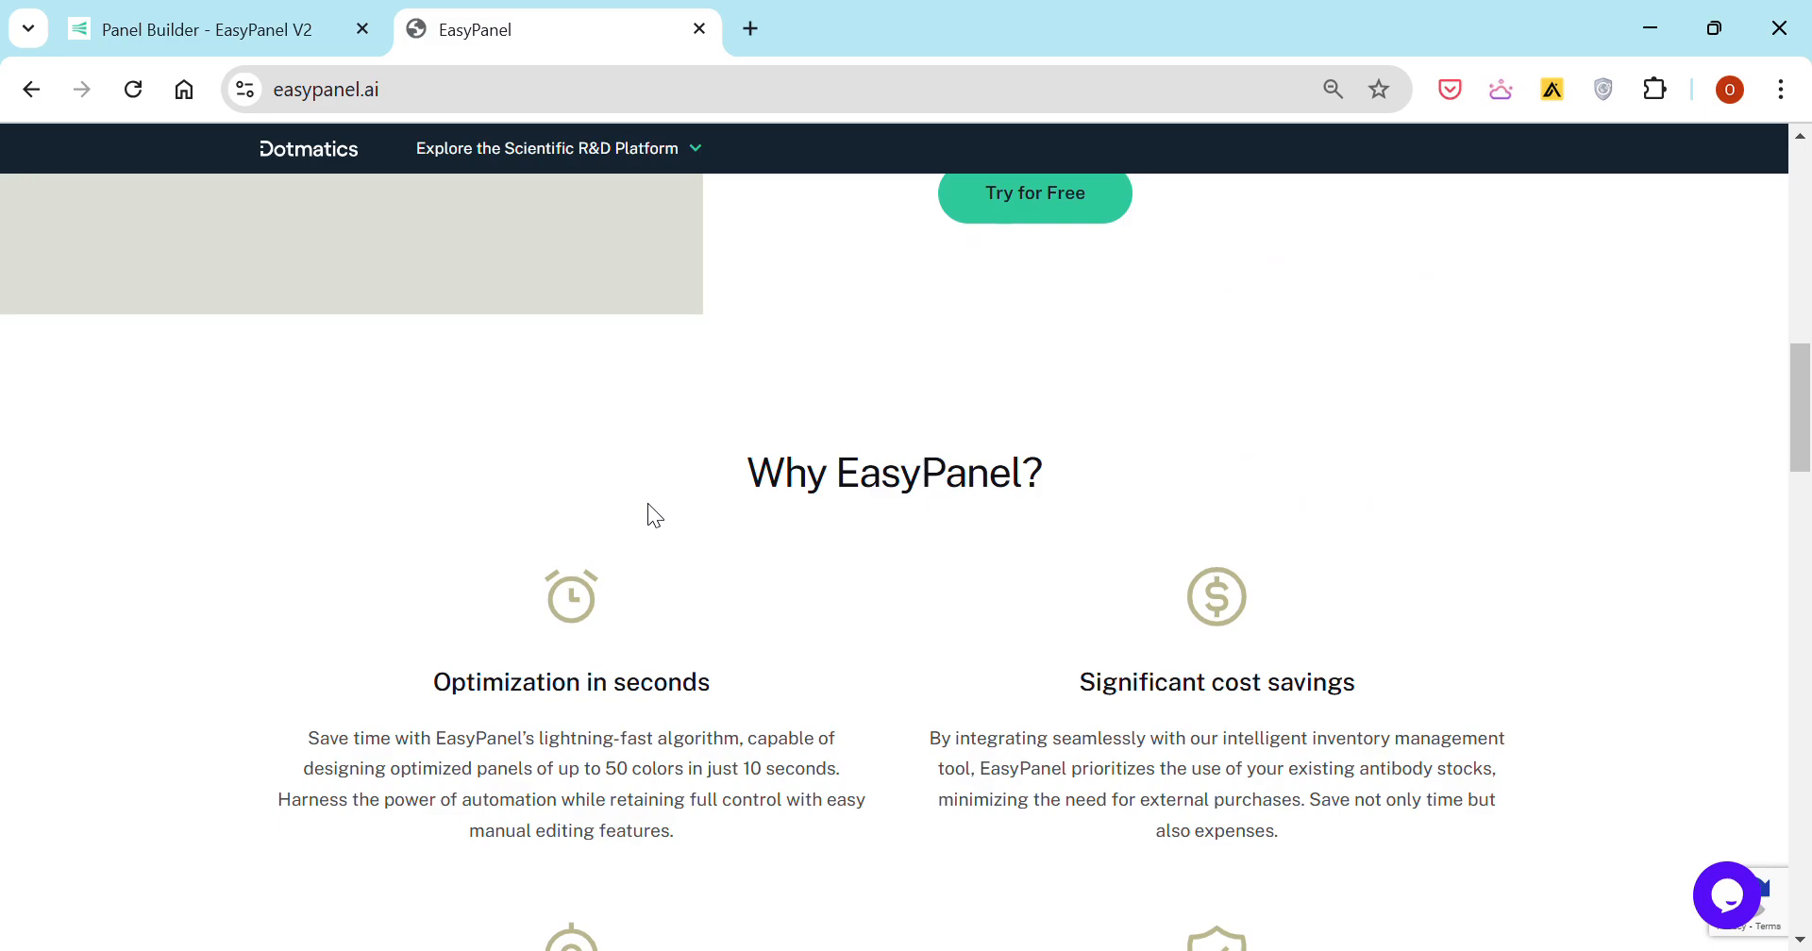
- Look over the EasyPanel home page and its trial option, and switch to the Panel Builder page
scroll(646, 501, down, 10)
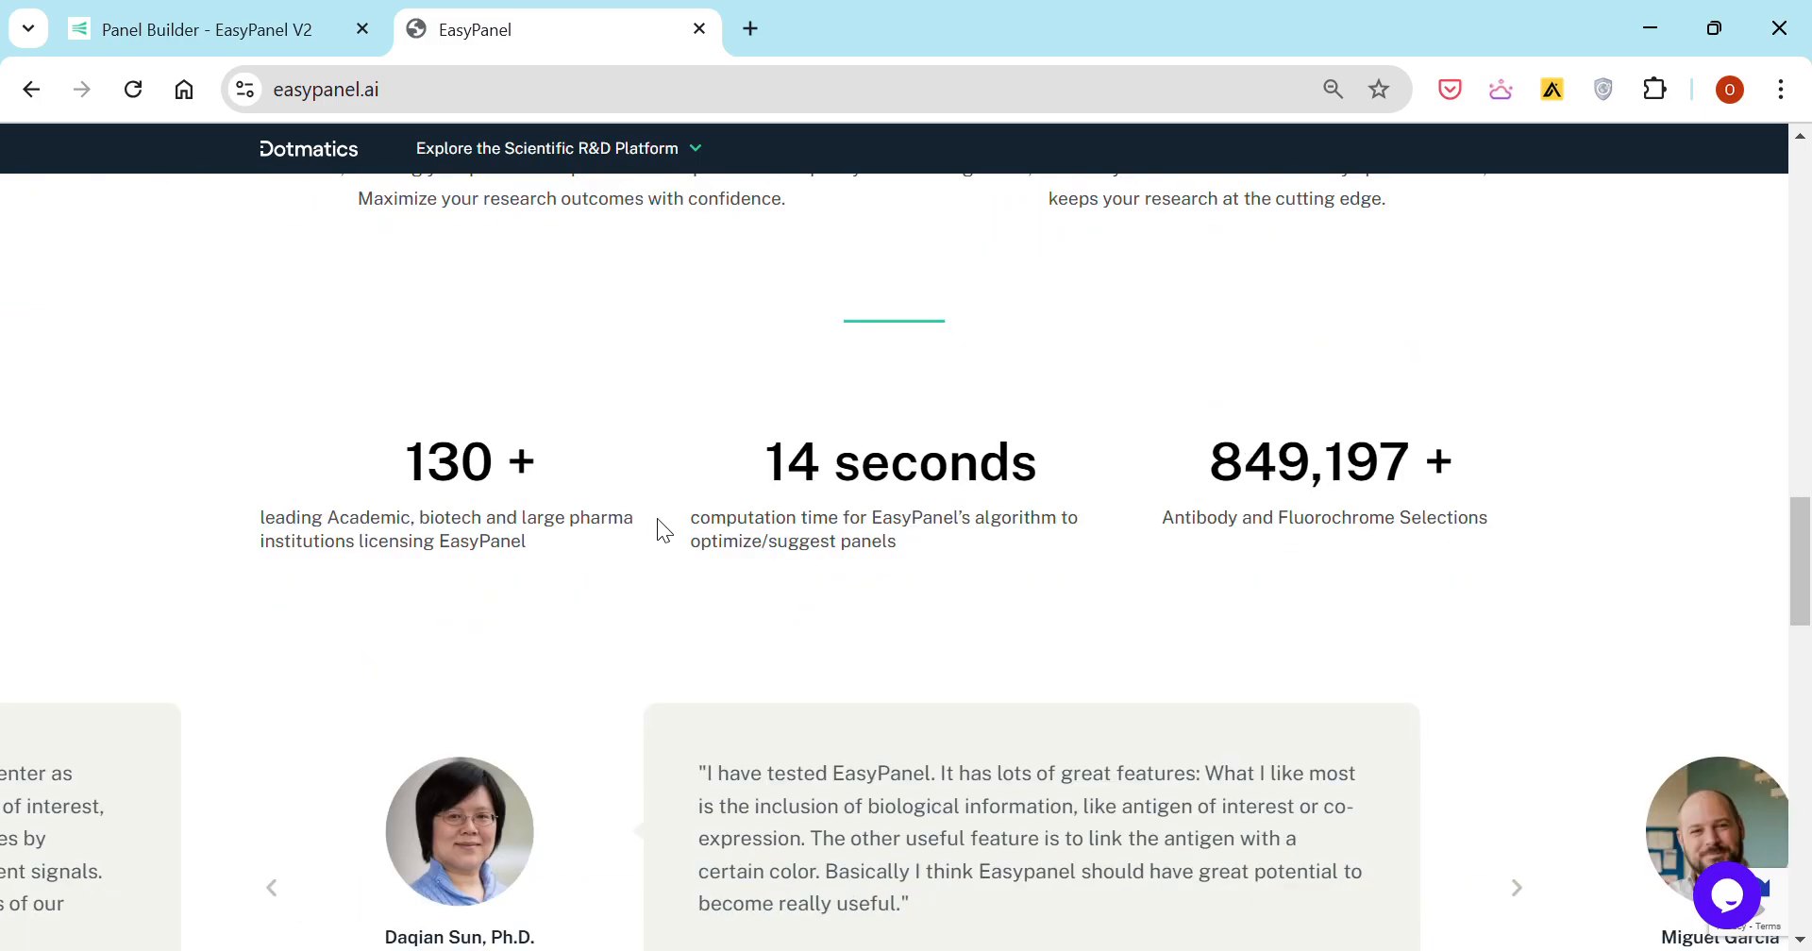
scroll(651, 509, up, 12)
scroll(649, 505, up, 1)
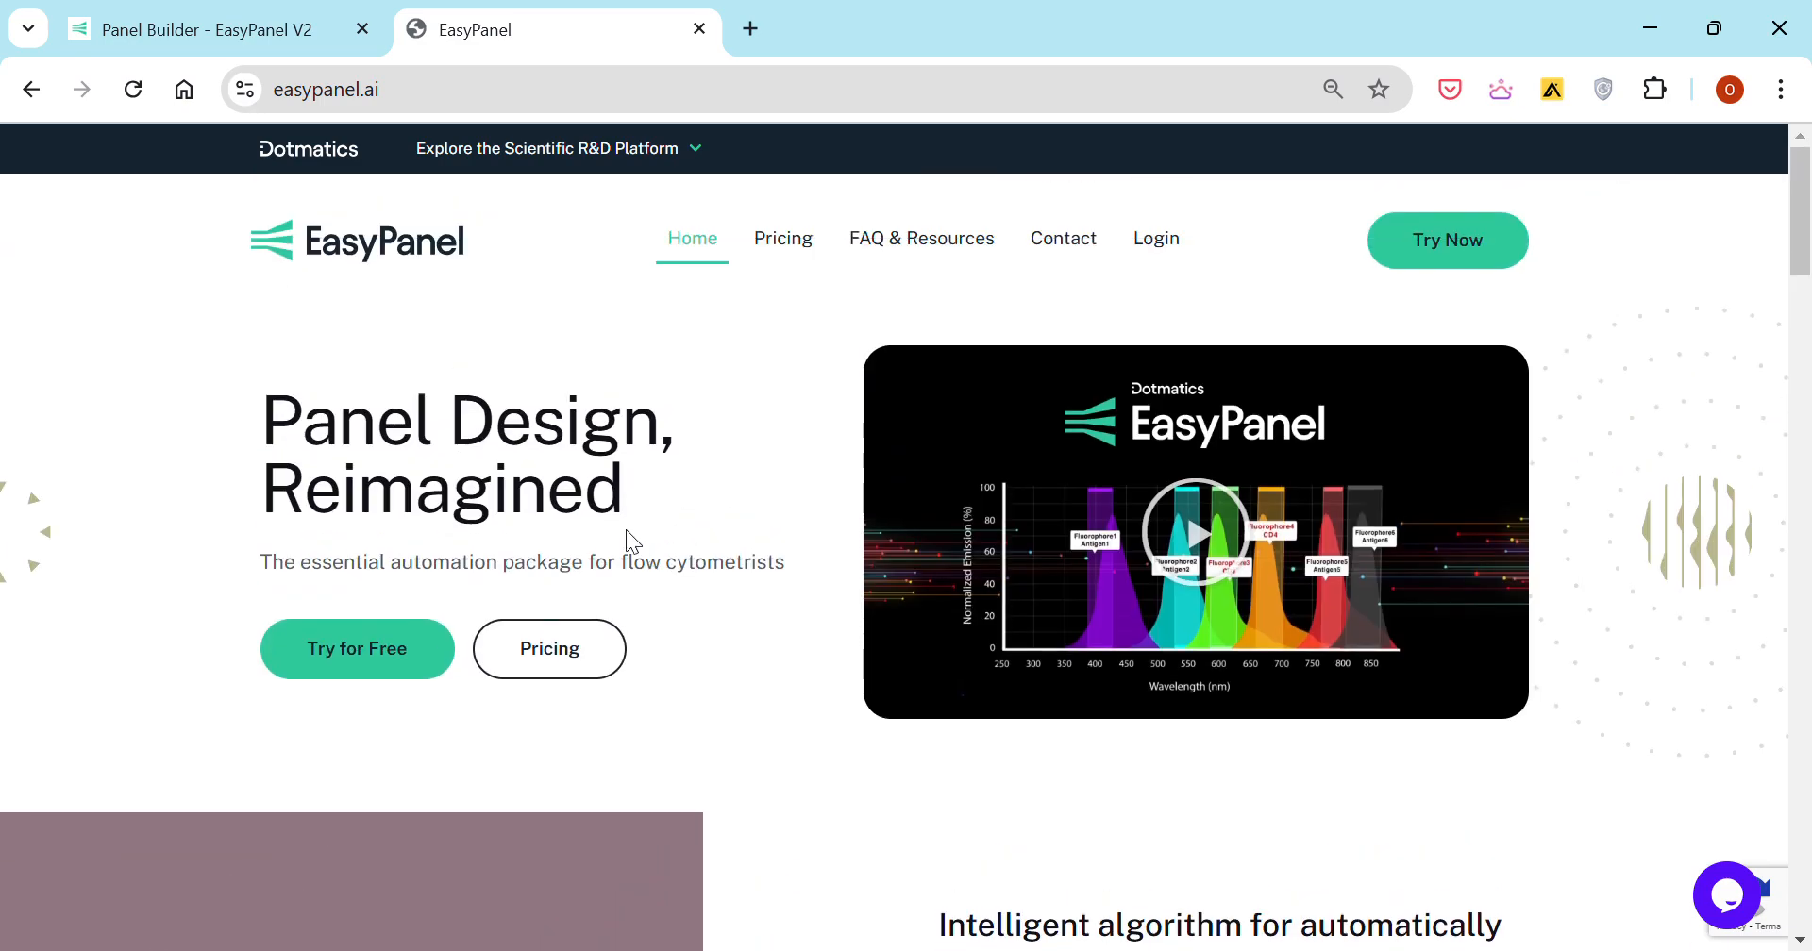
click(184, 45)
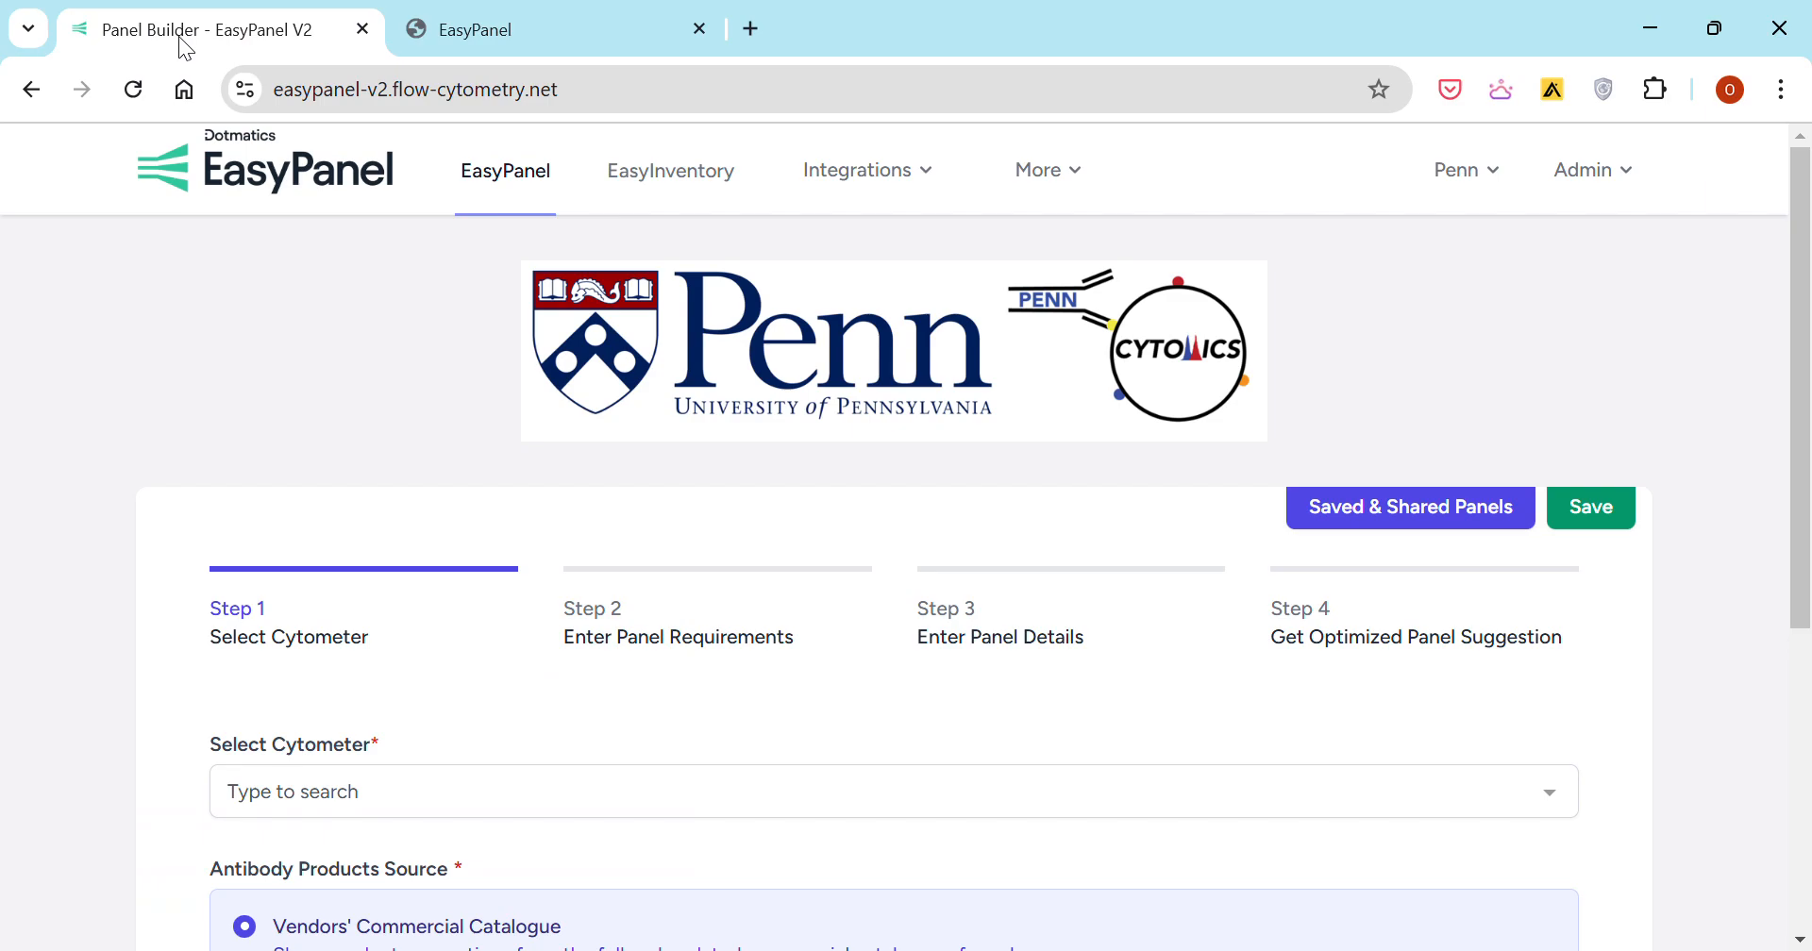
click(486, 28)
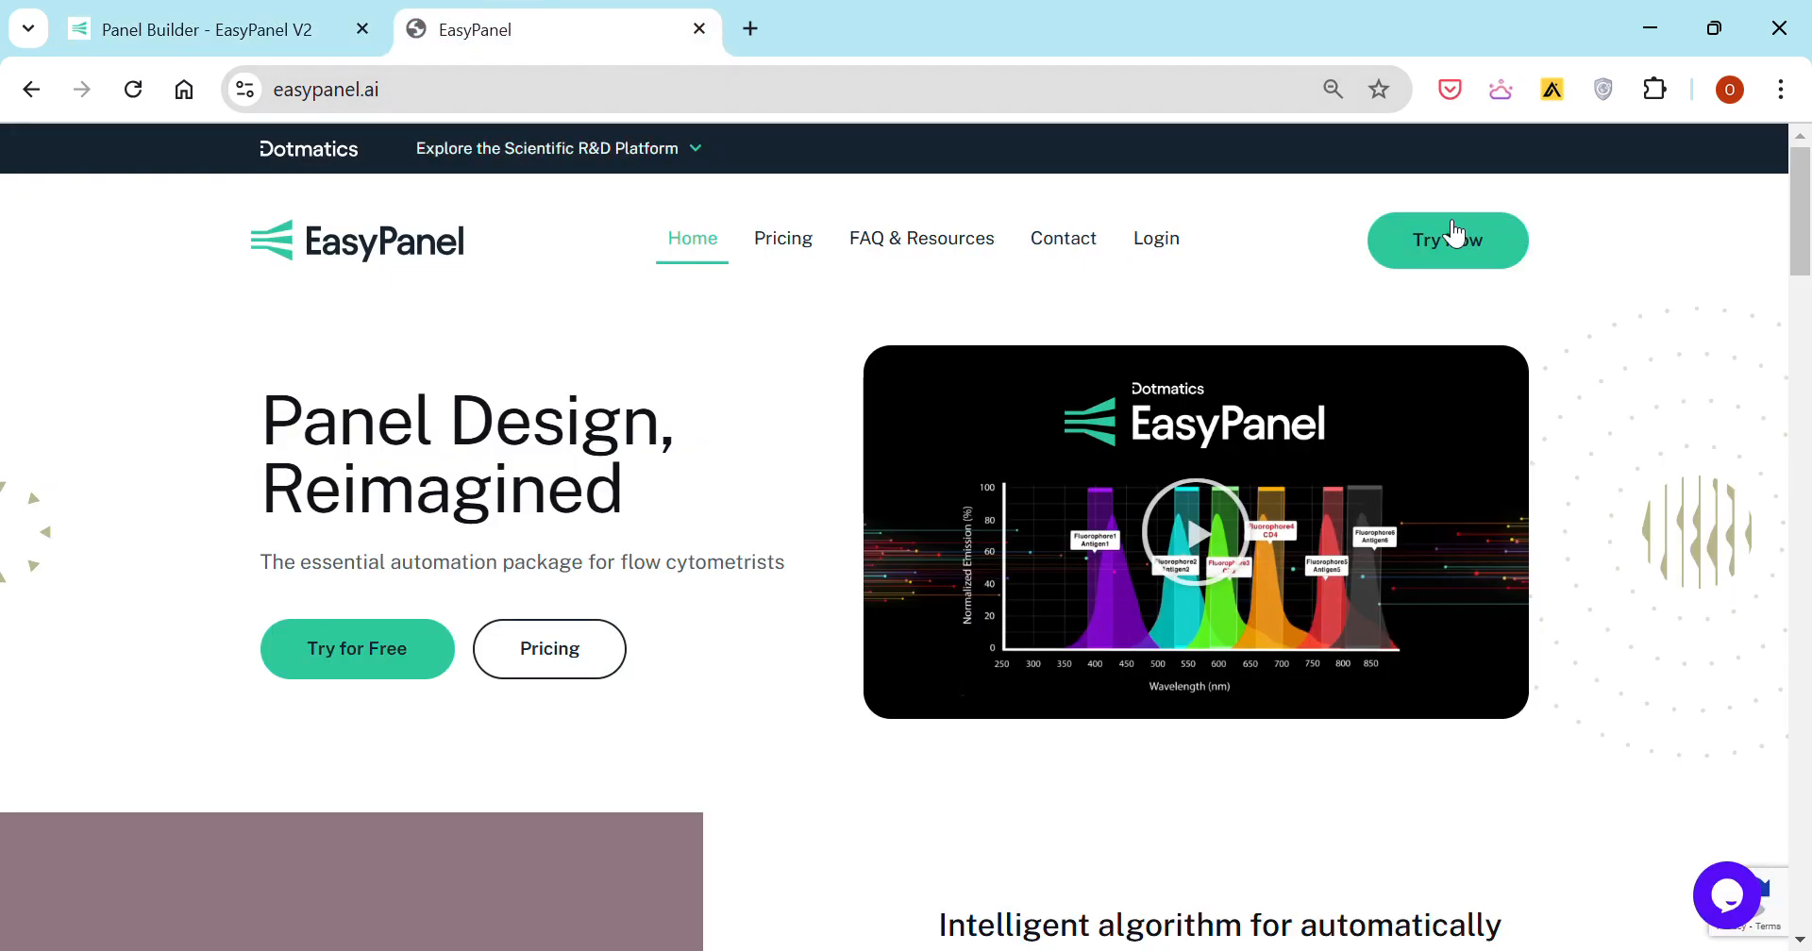
click(156, 28)
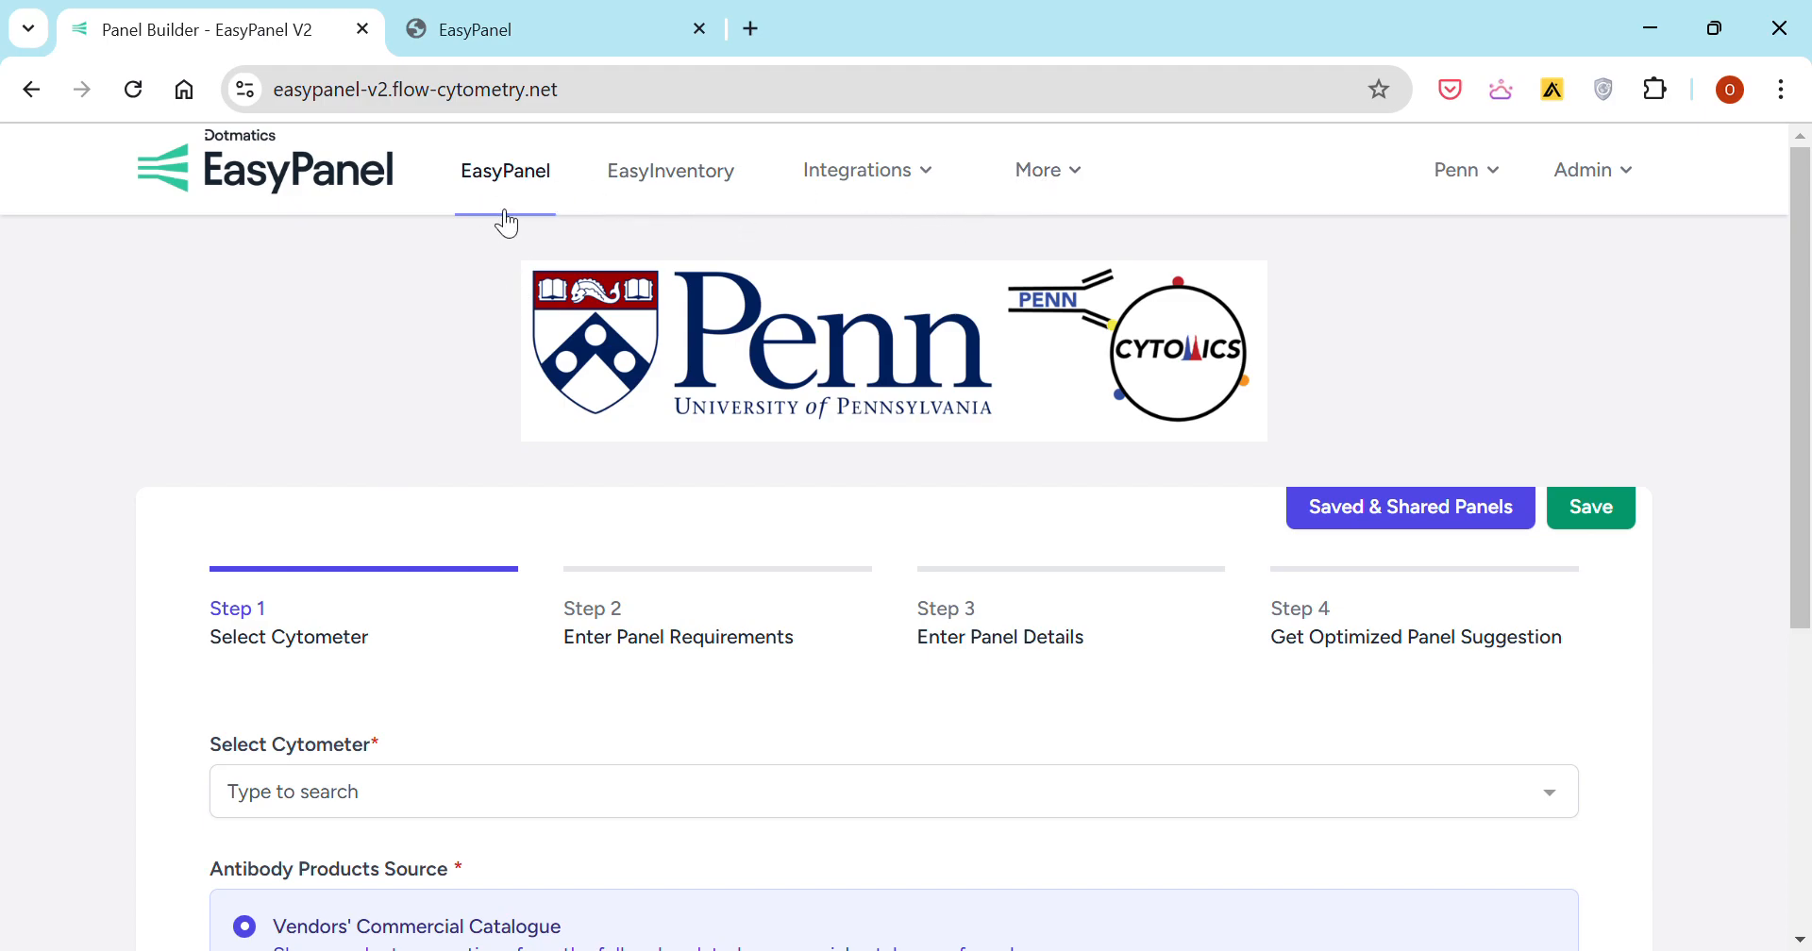
- Open EasyInventory in a separate browser tab and look through the list of antibody stocks
ctrl+click(666, 160)
click(547, 13)
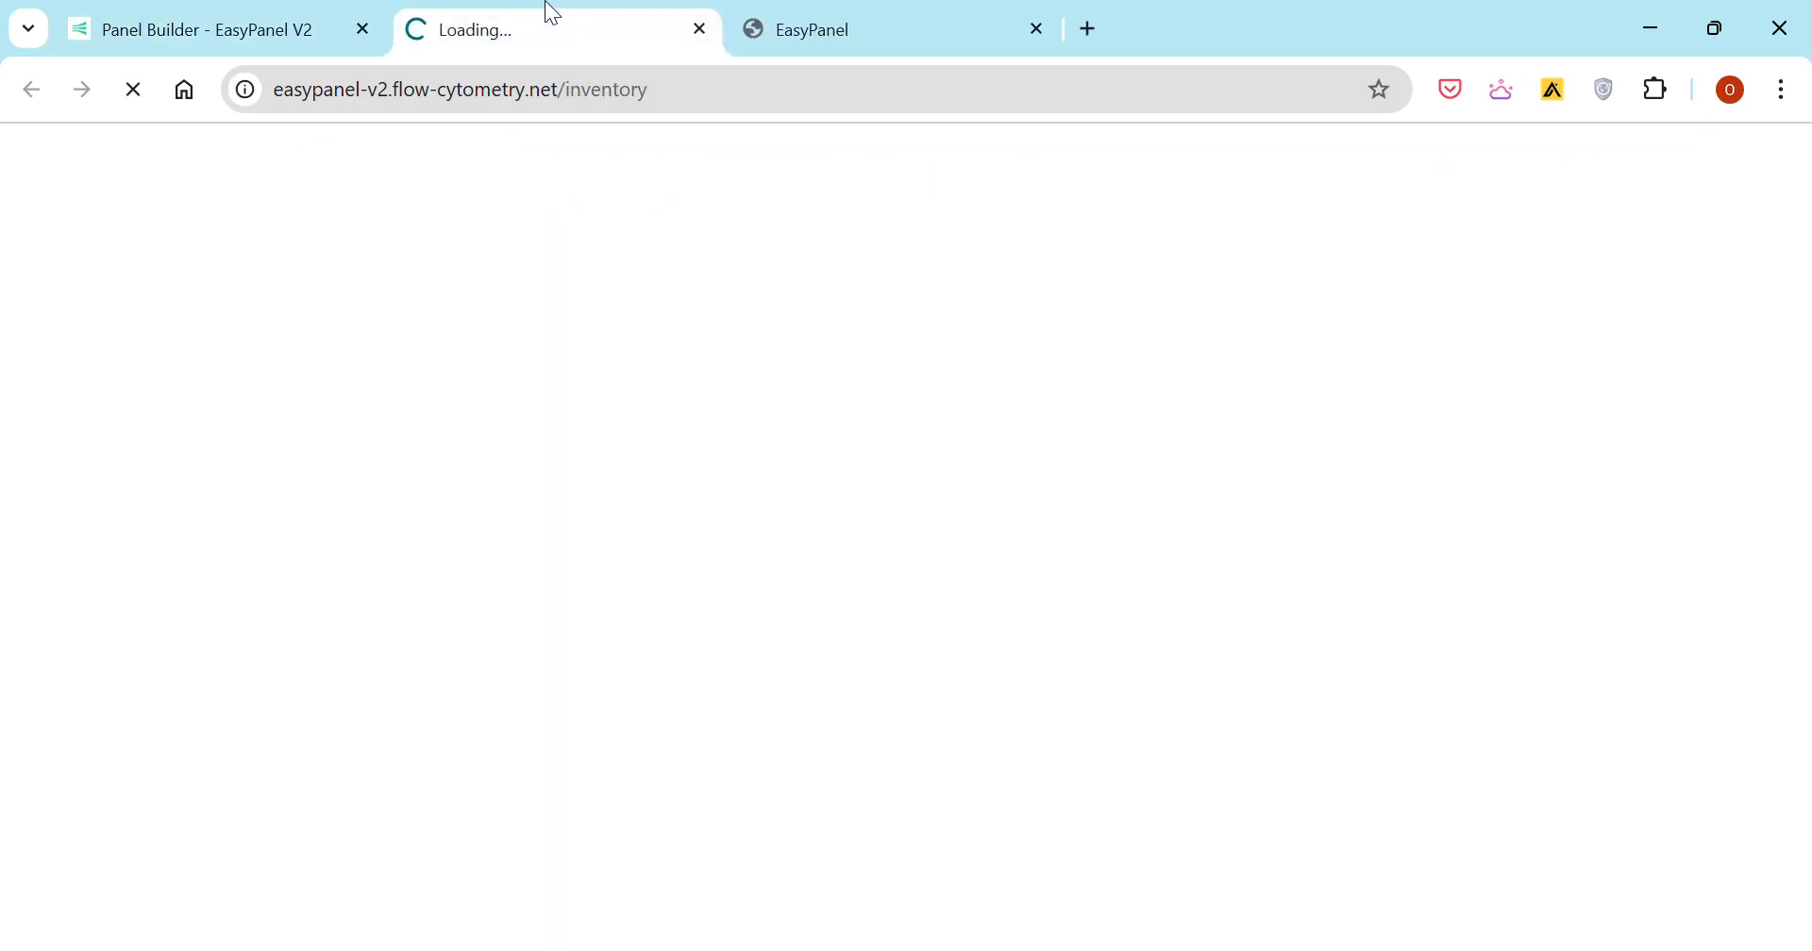
scroll(600, 418, down, 4)
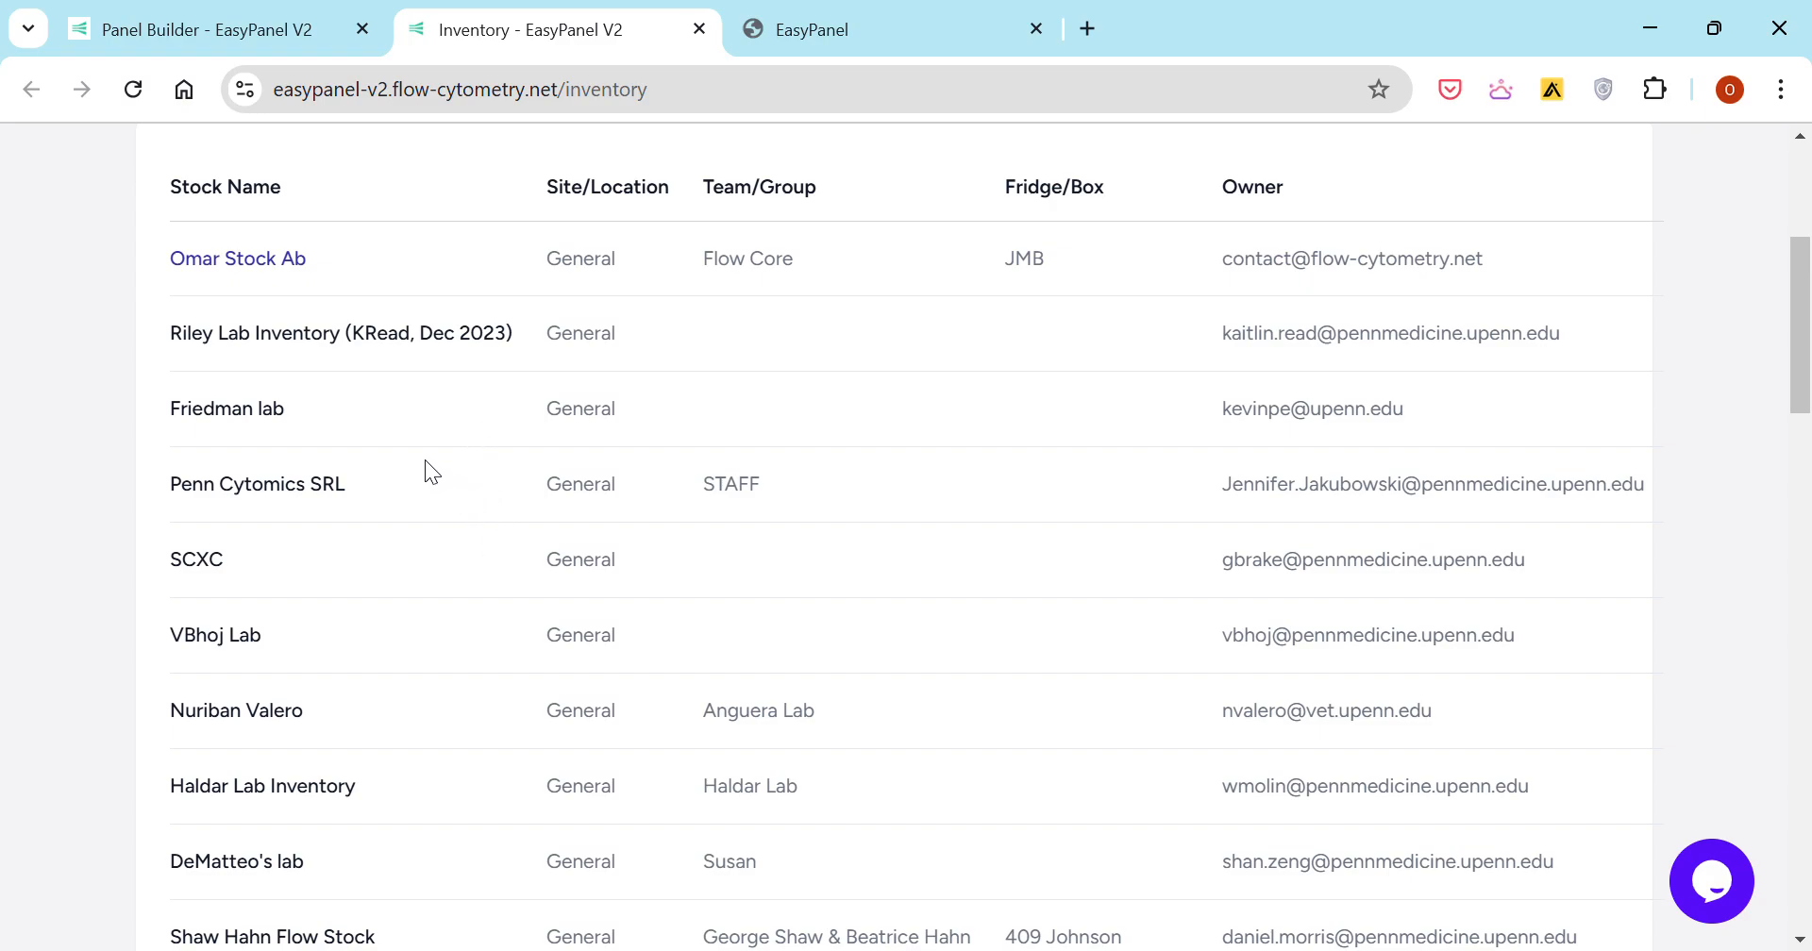
scroll(410, 450, up, 4)
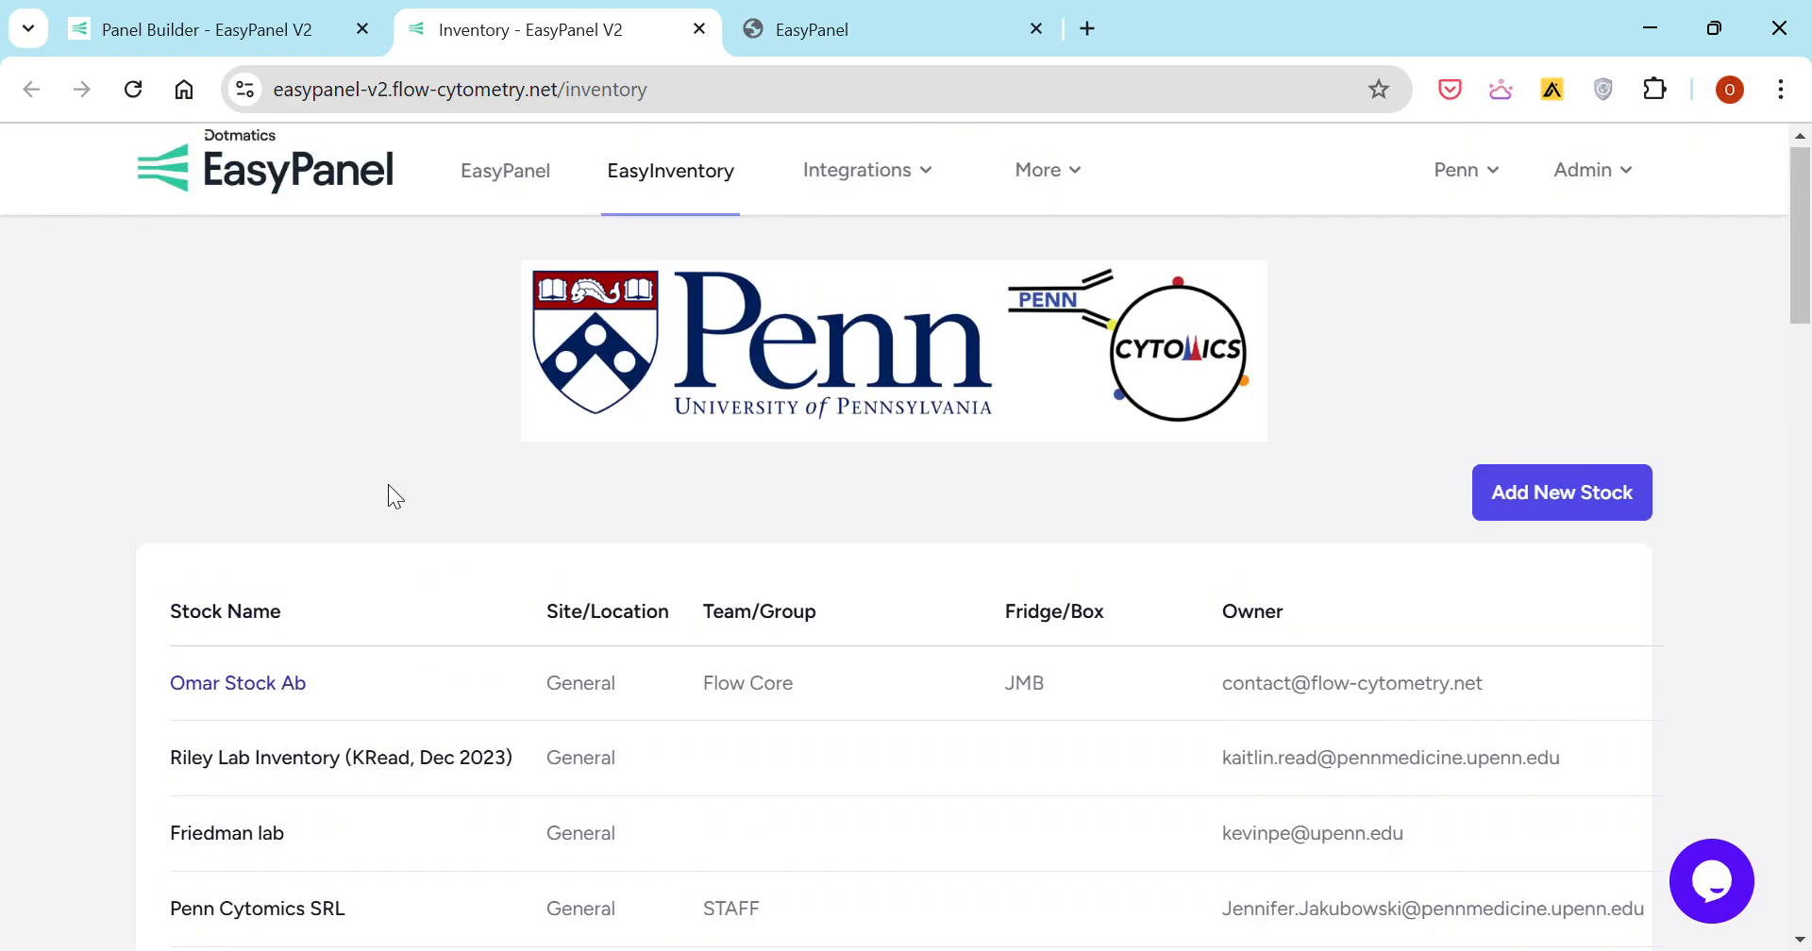
- Open the Flow Core team's antibody stock in a separate browser tab and review its product filters and product list
middle_click(287, 683)
click(788, 28)
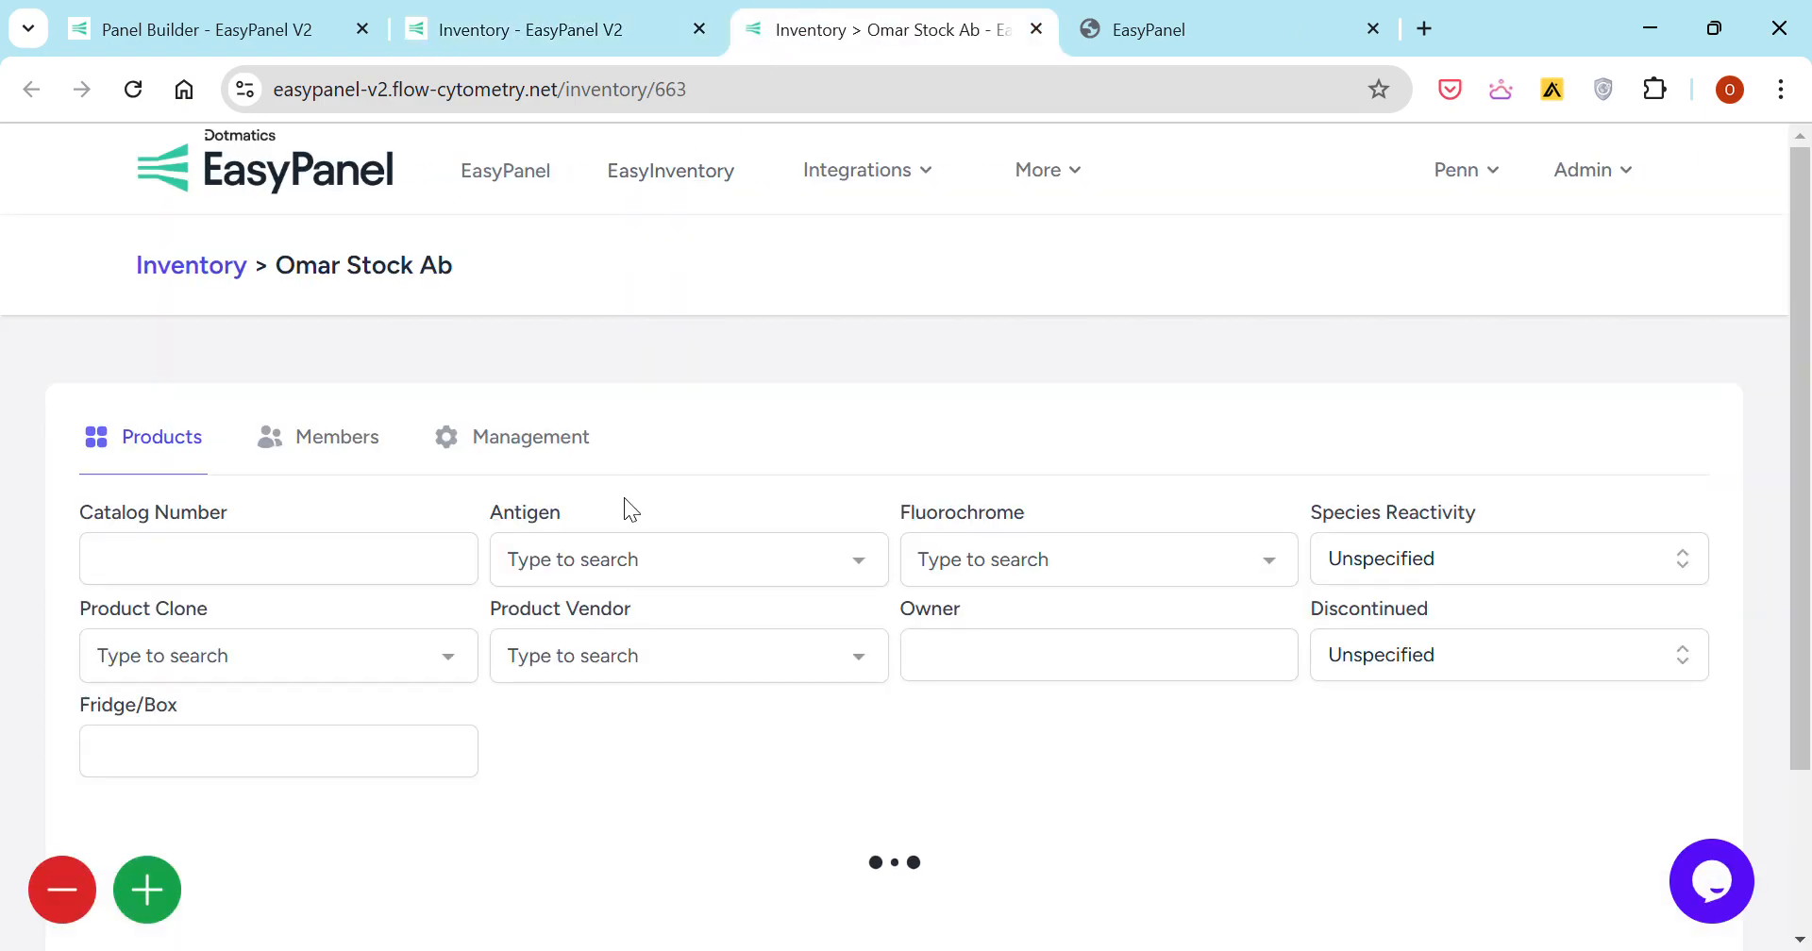
scroll(615, 521, down, 6)
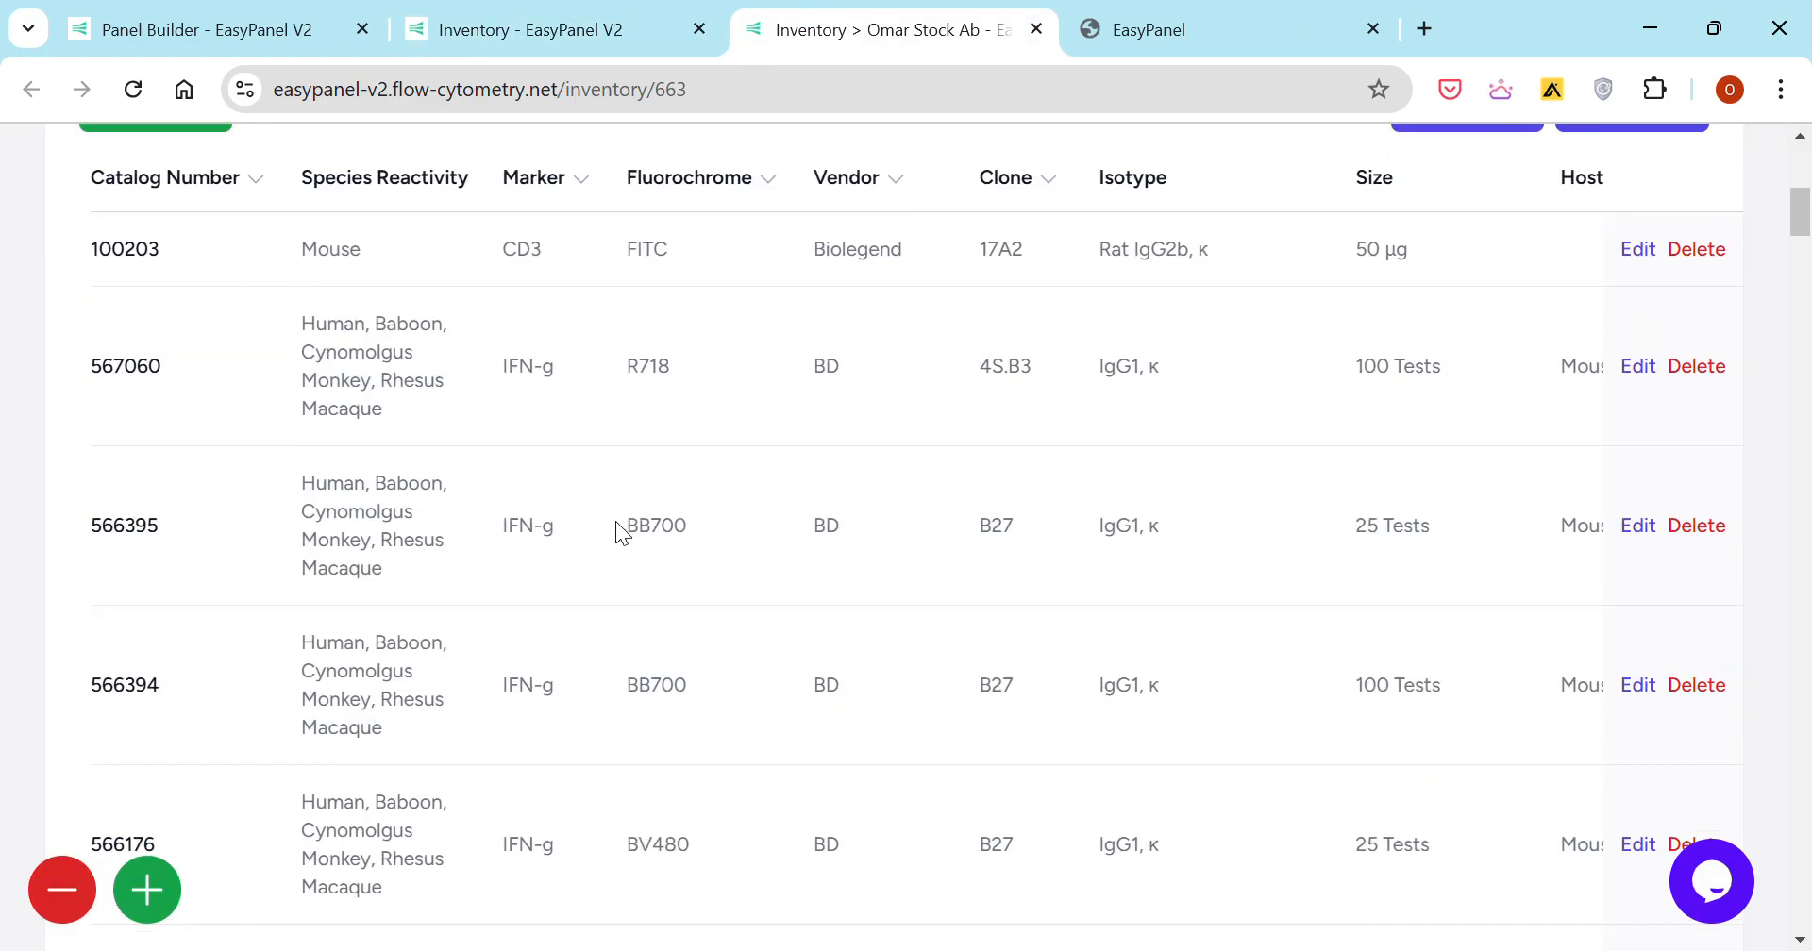
scroll(616, 521, up, 5)
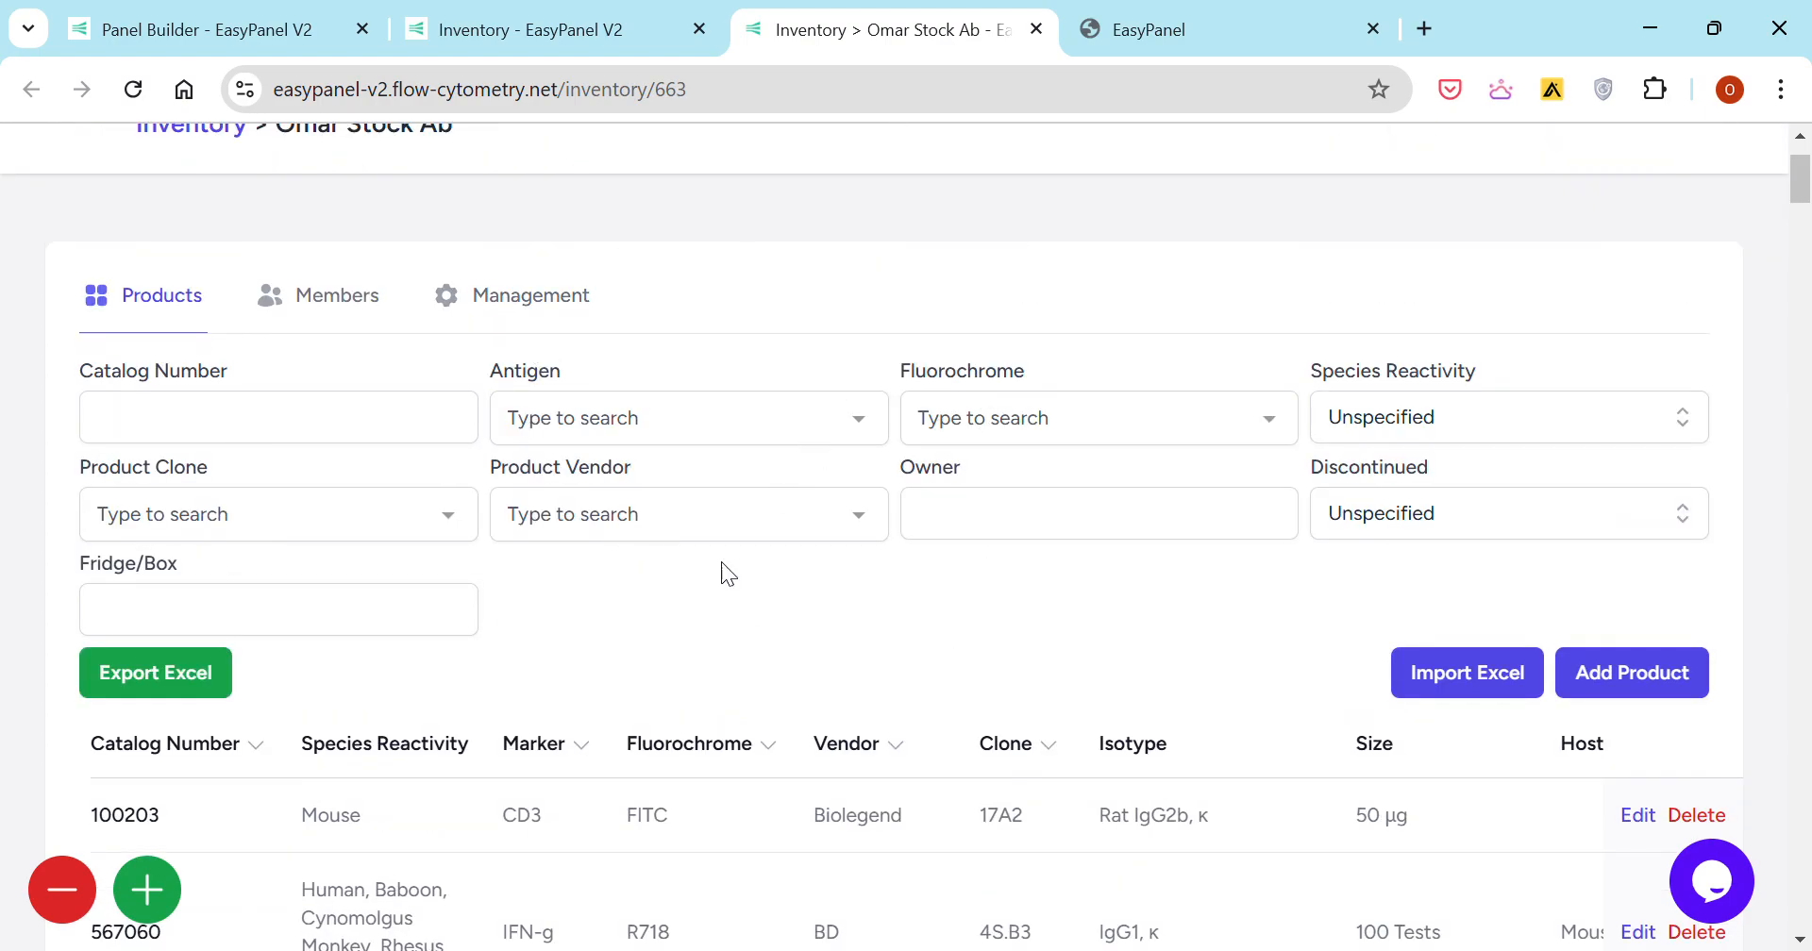
- Return to the Panel Builder page and look over its four panel design steps
click(472, 15)
click(226, 13)
scroll(517, 566, down, 3)
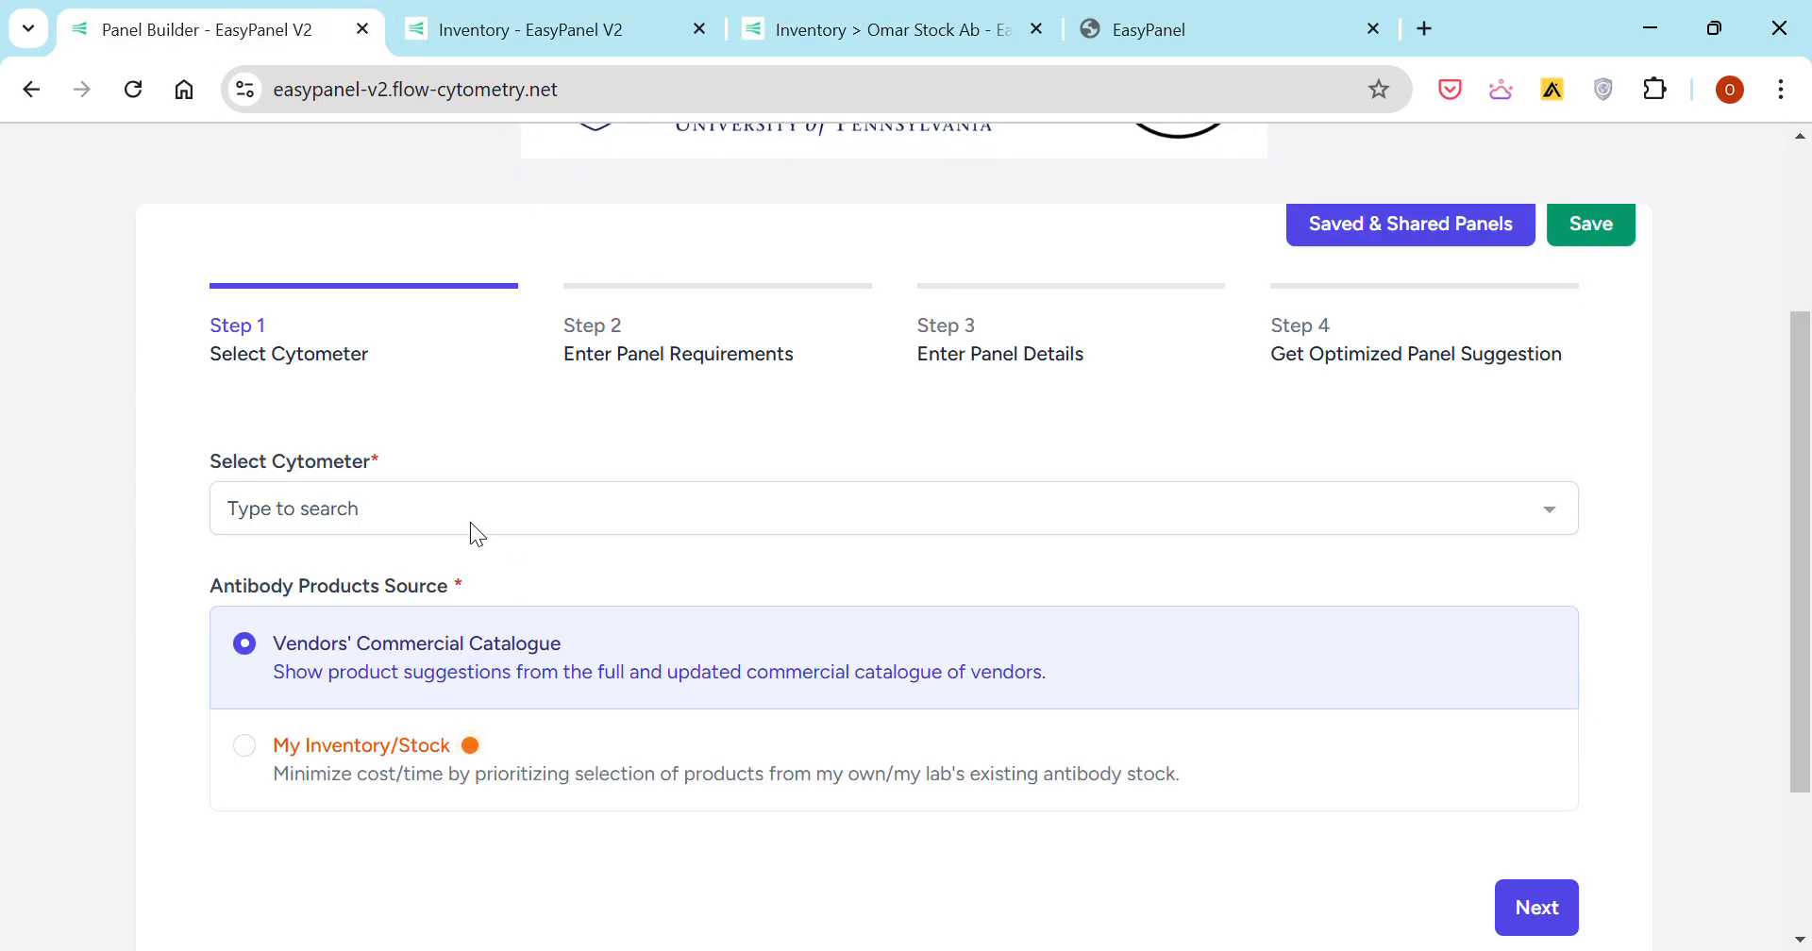
scroll(469, 522, up, 2)
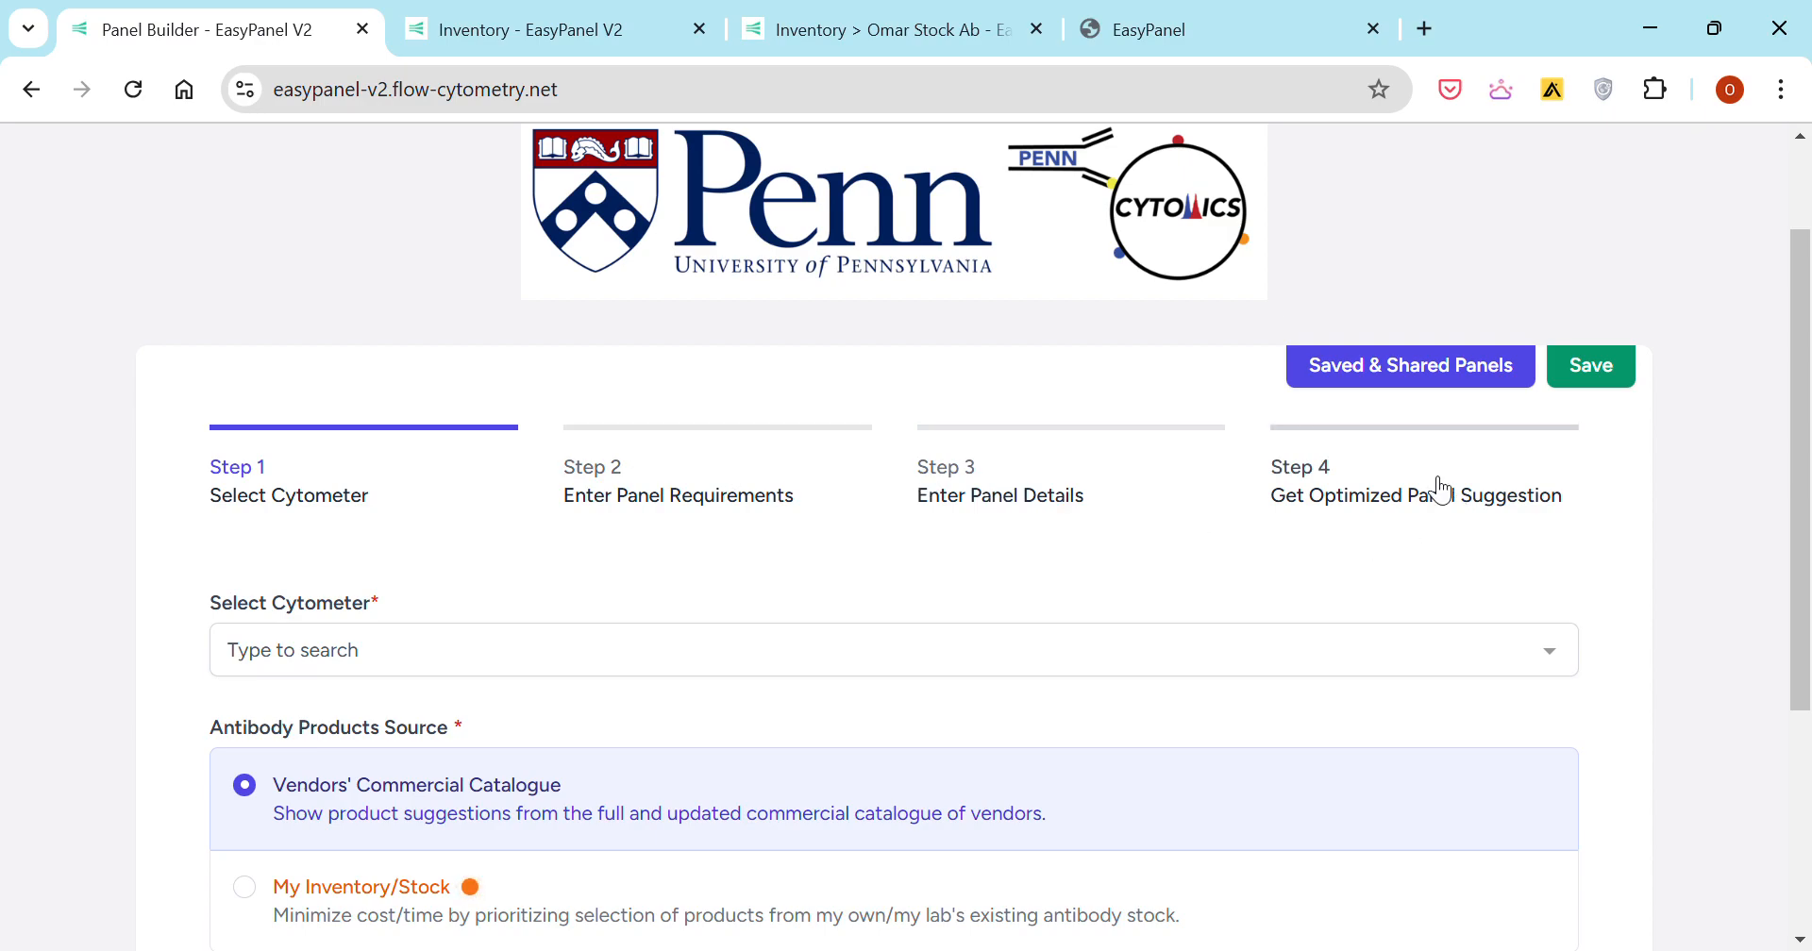
scroll(1002, 529, down, 1)
- Choose Symphony A5SE (AKA The Armorer) as the cytometer
click(526, 530)
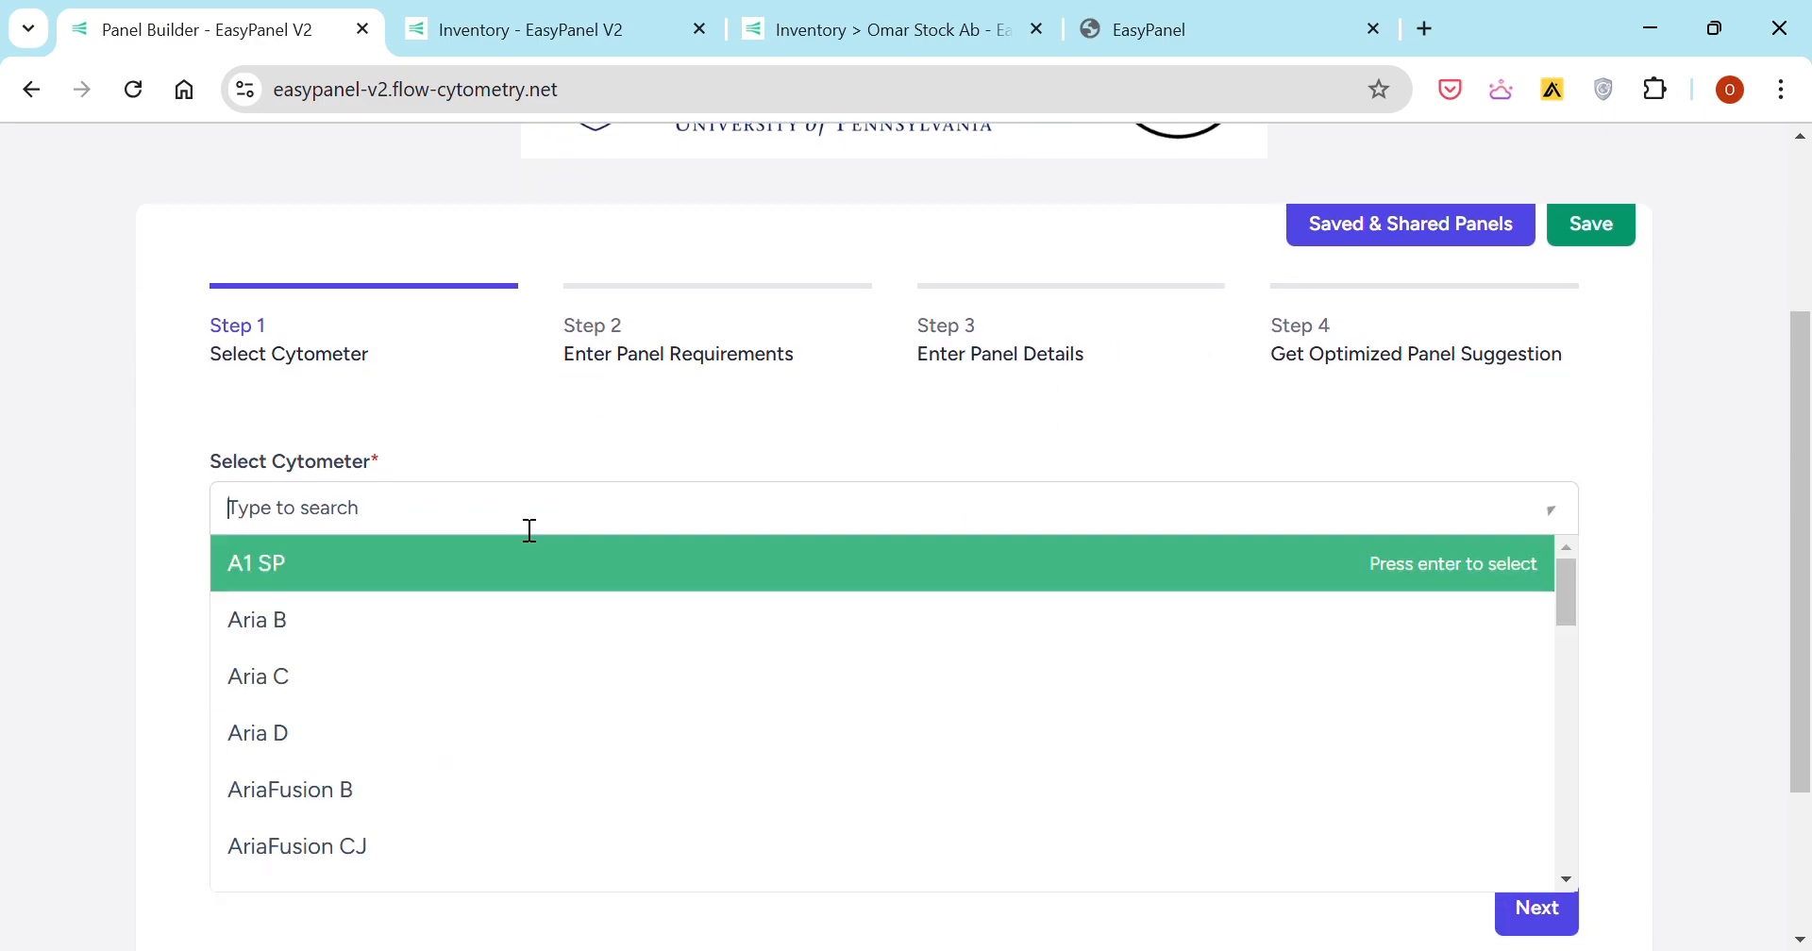
text(a5se)
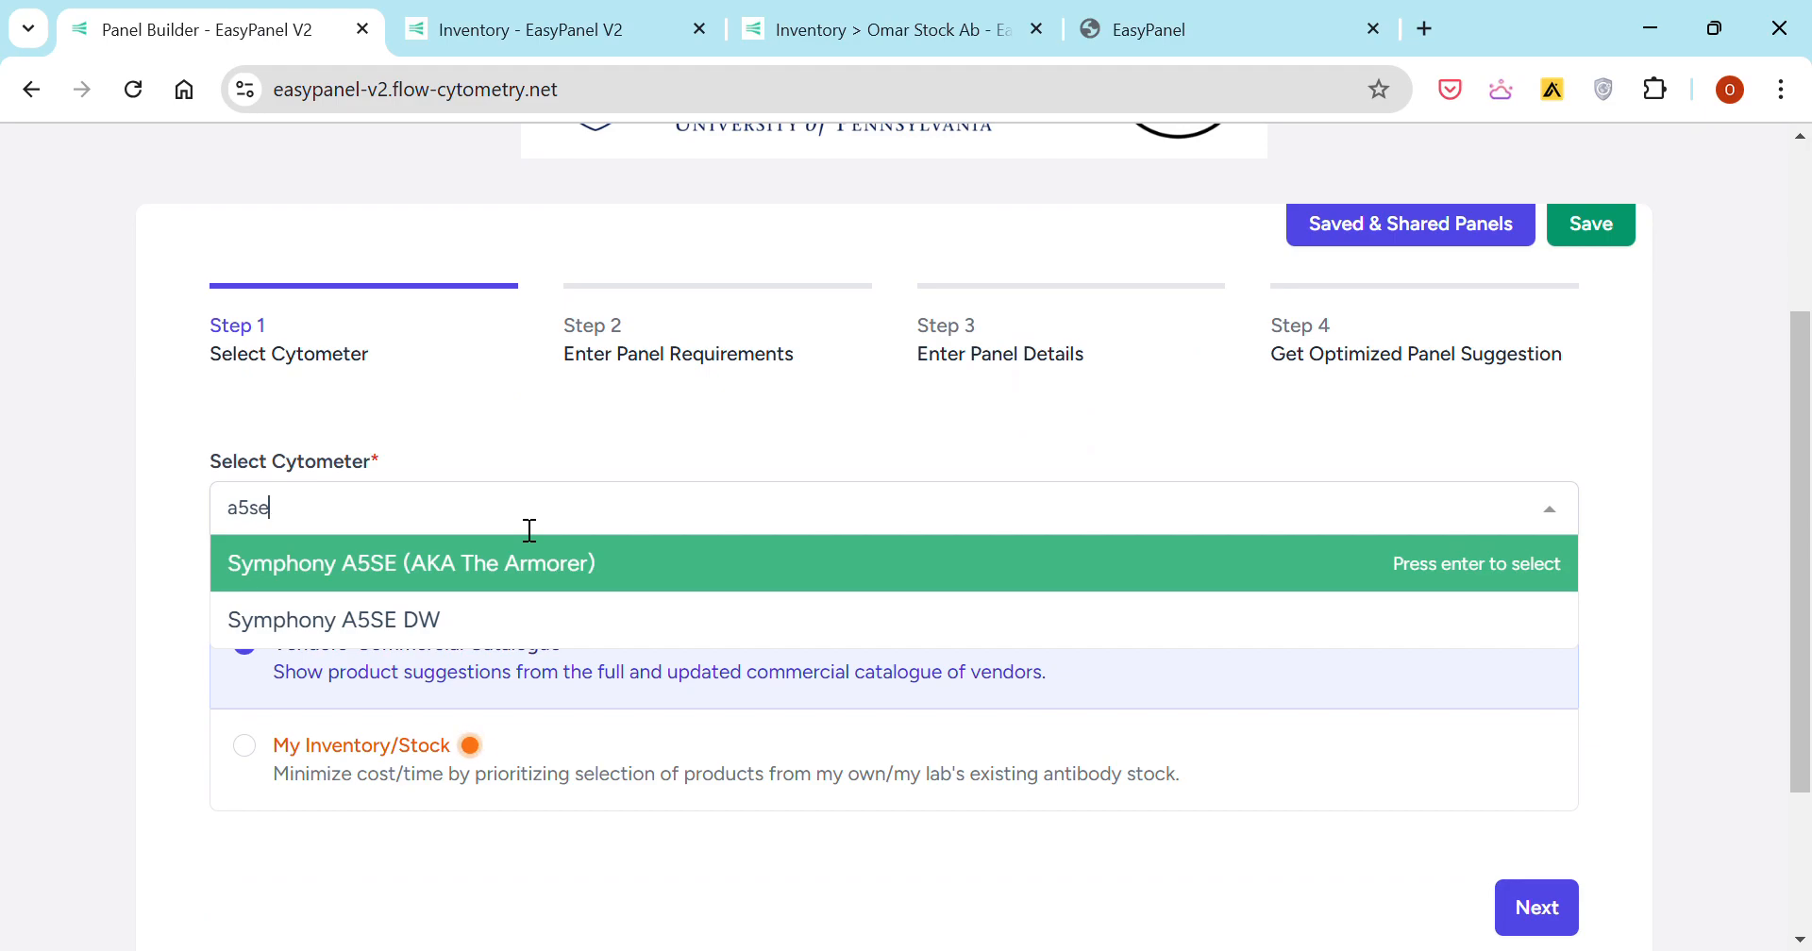
key(Return)
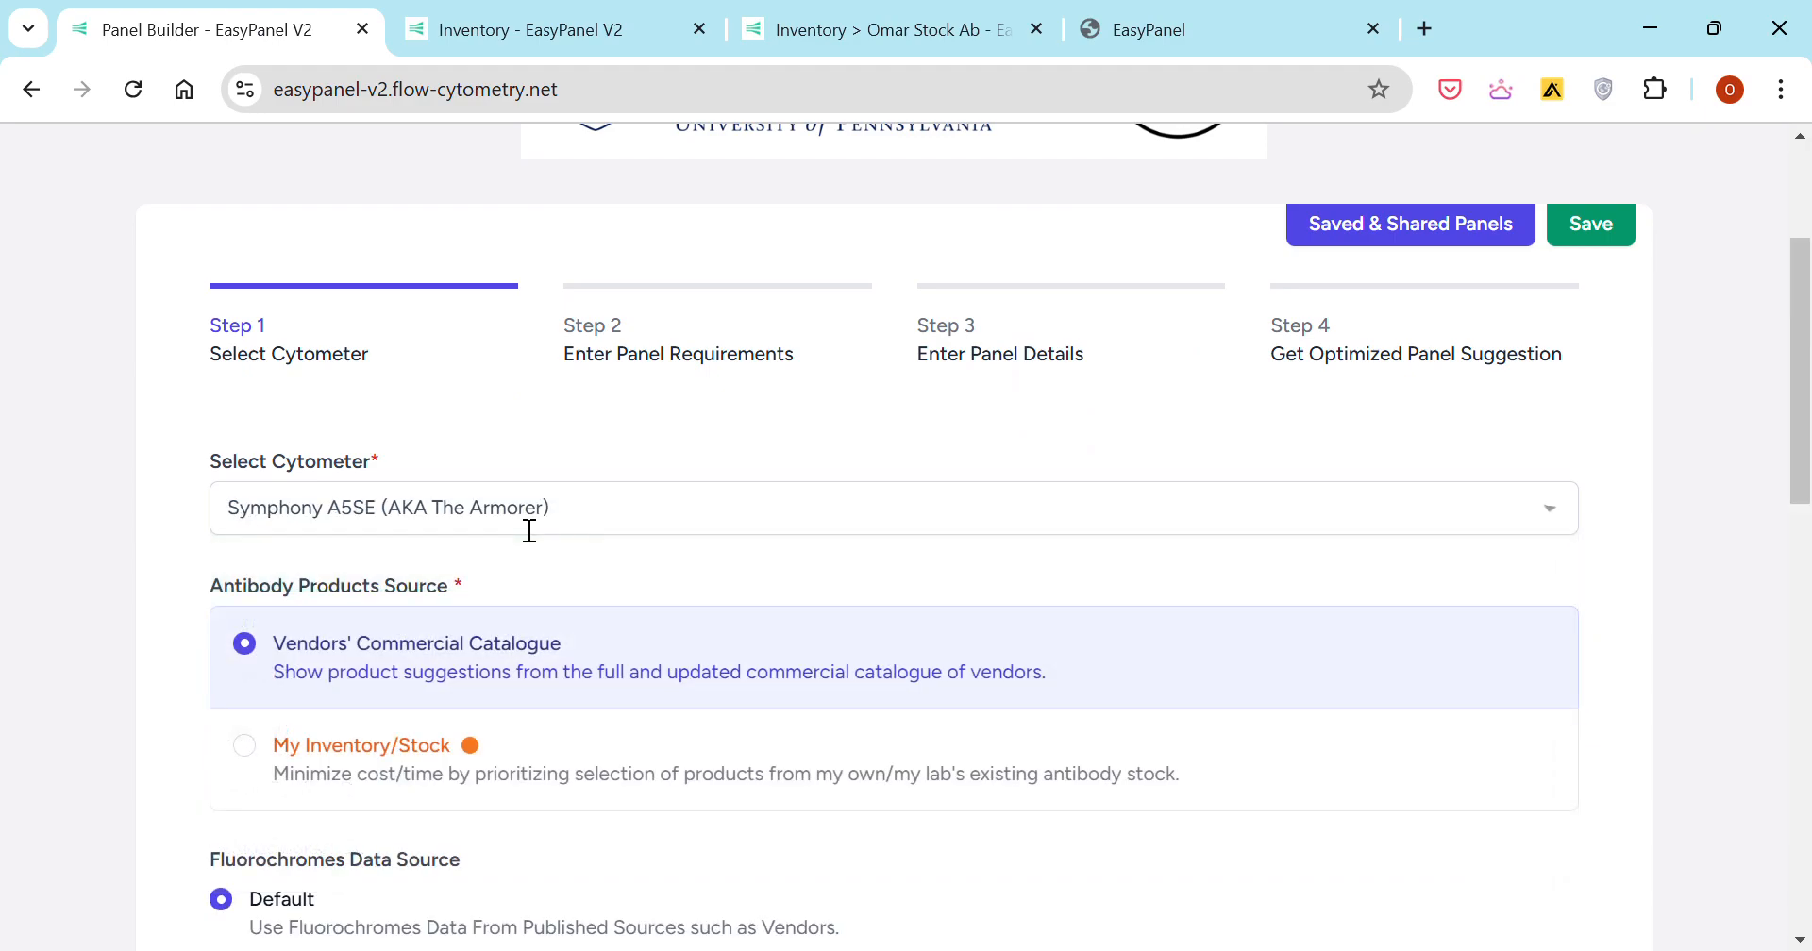
- Change the selected cytometer to Symphony A5SE DW
scroll(627, 632, down, 1)
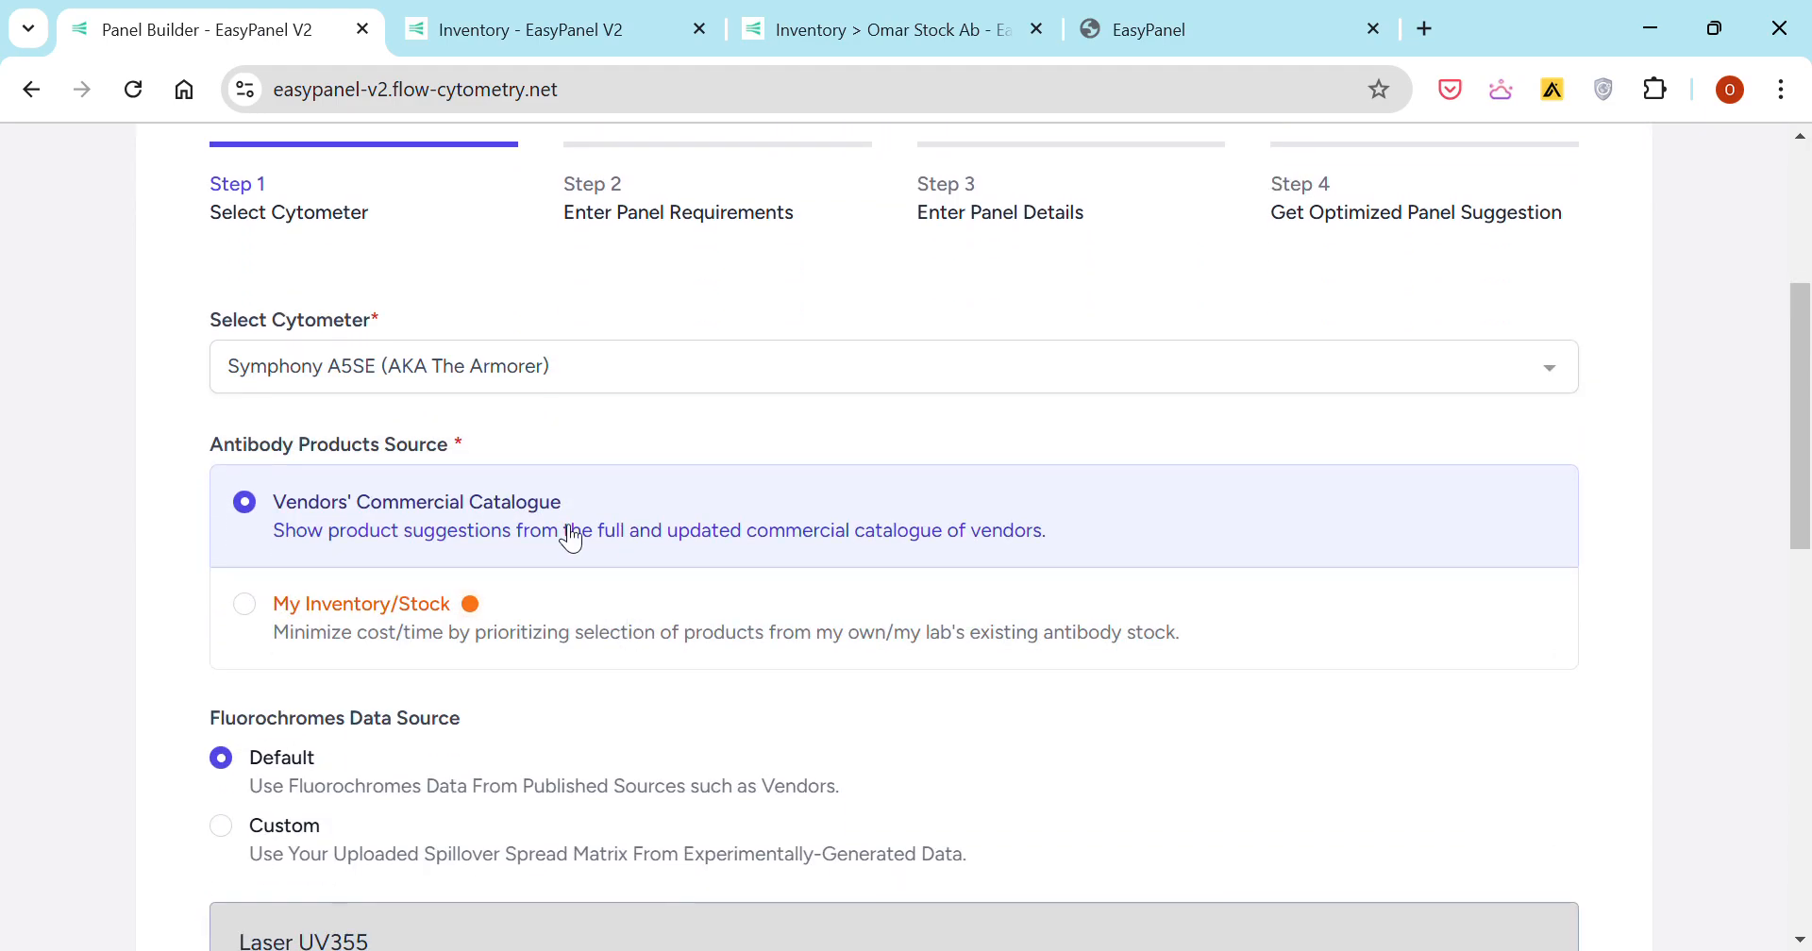
click(449, 373)
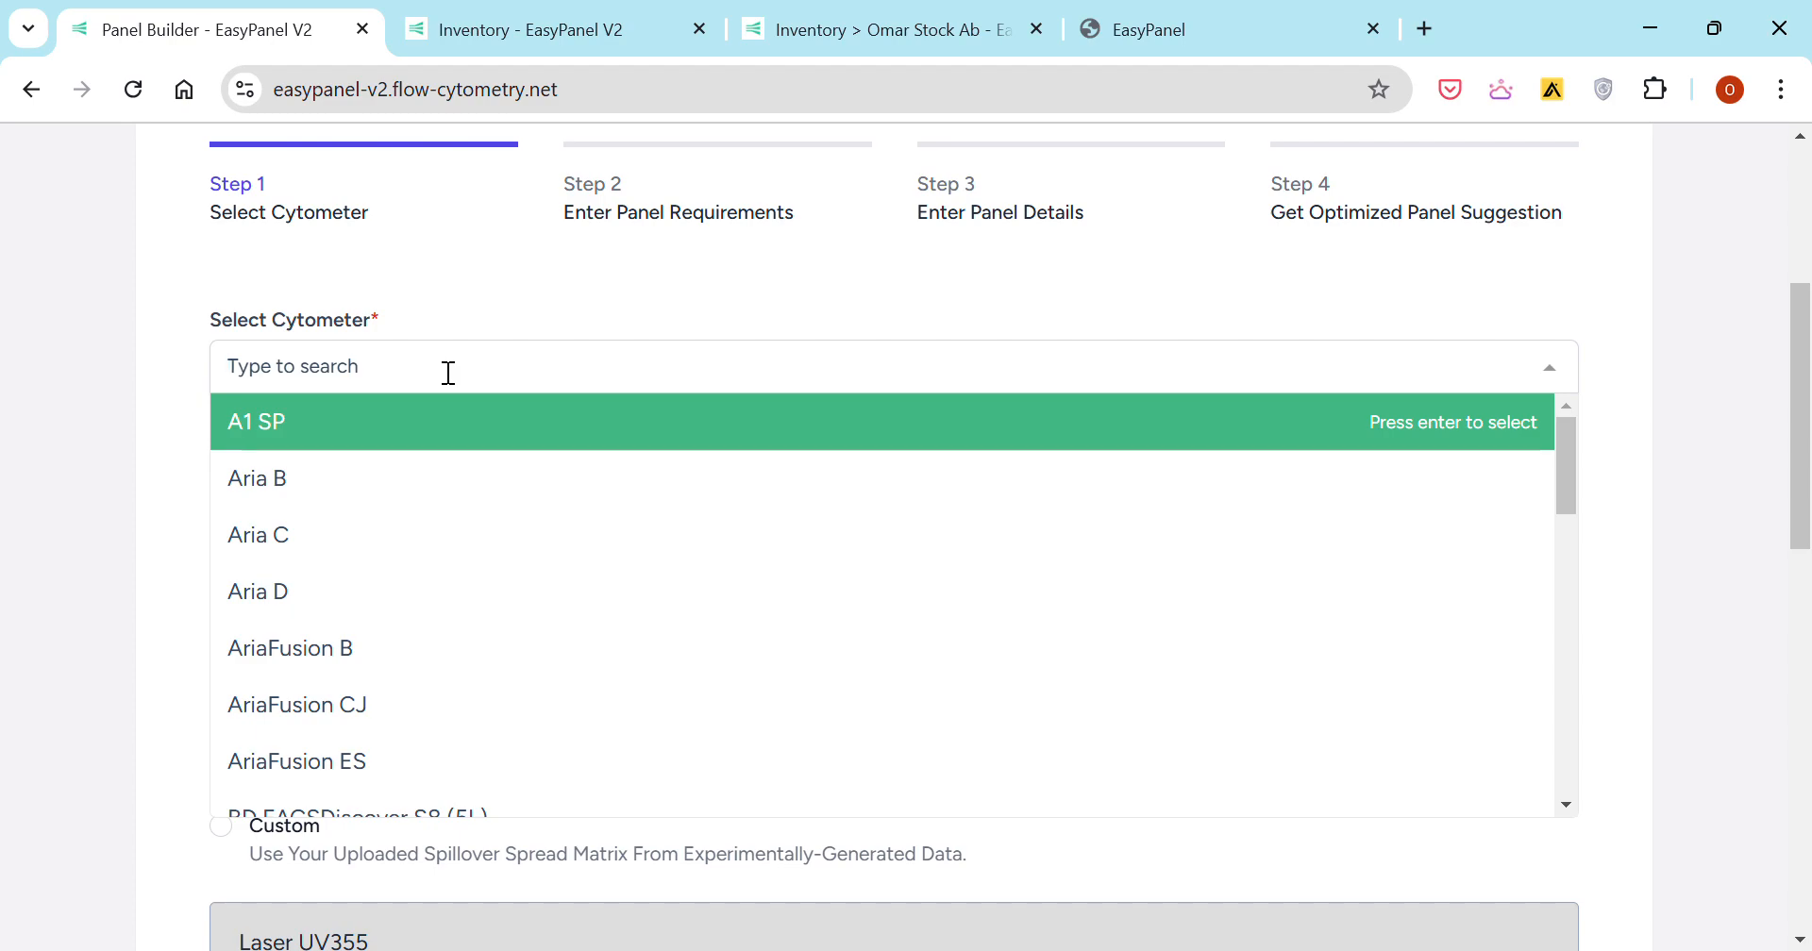
text(a5se)
key(Down)
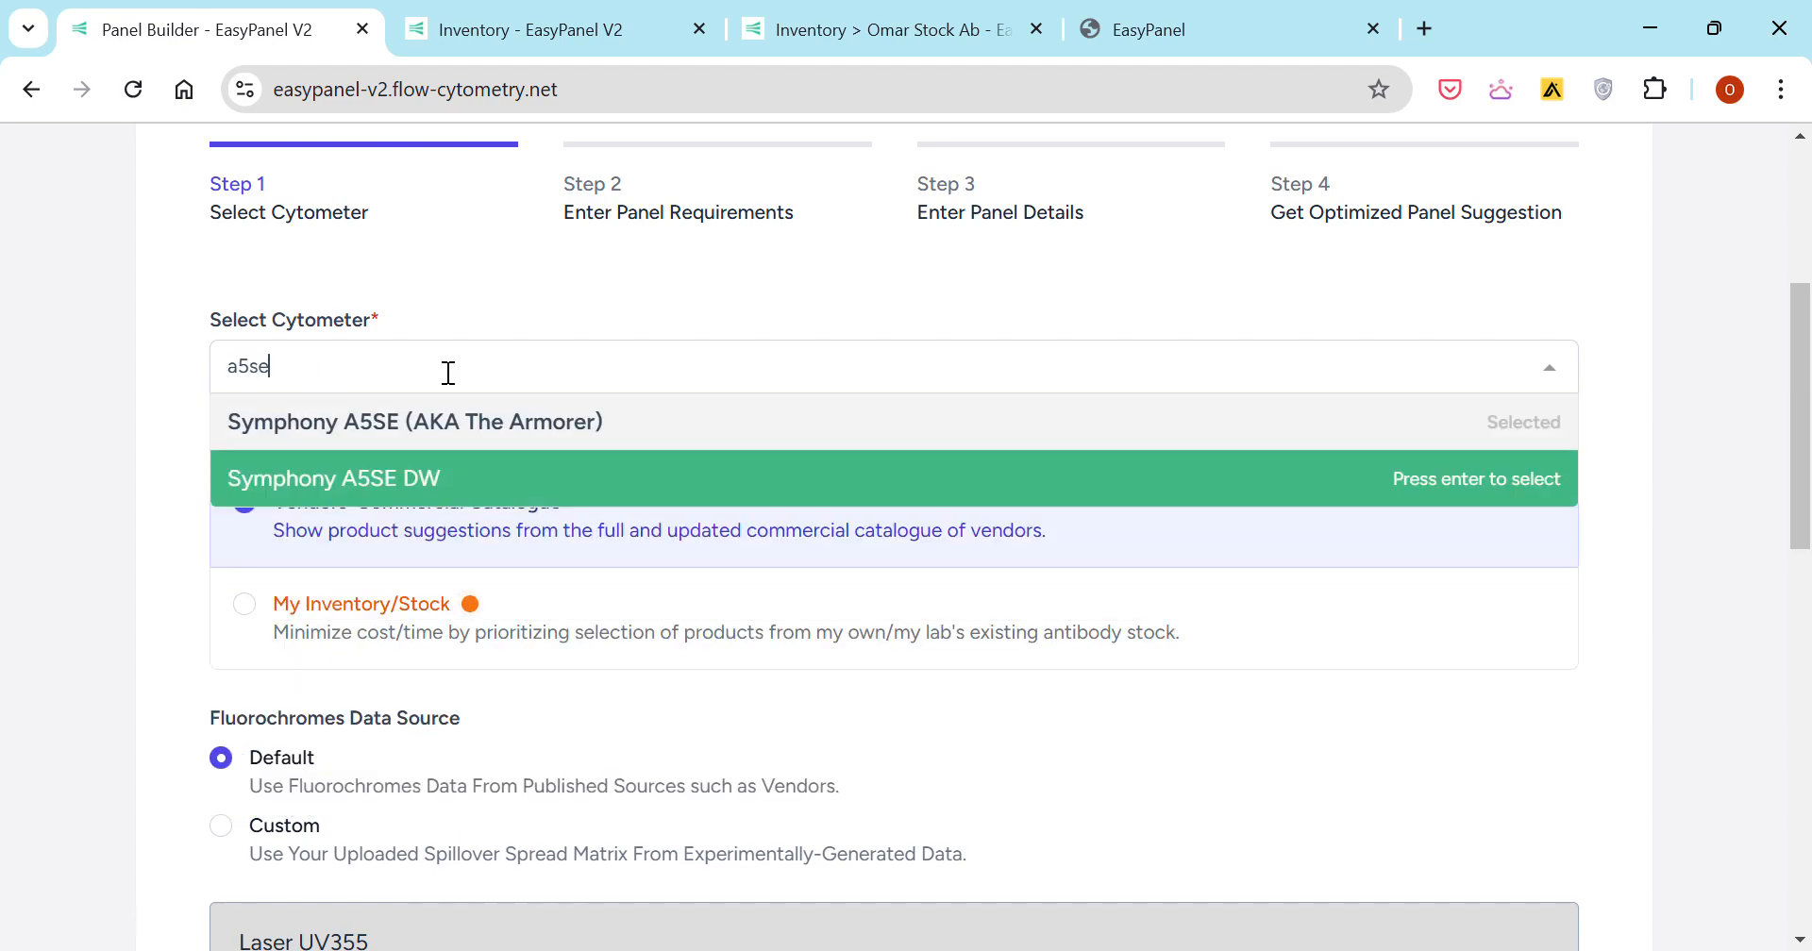
key(Return)
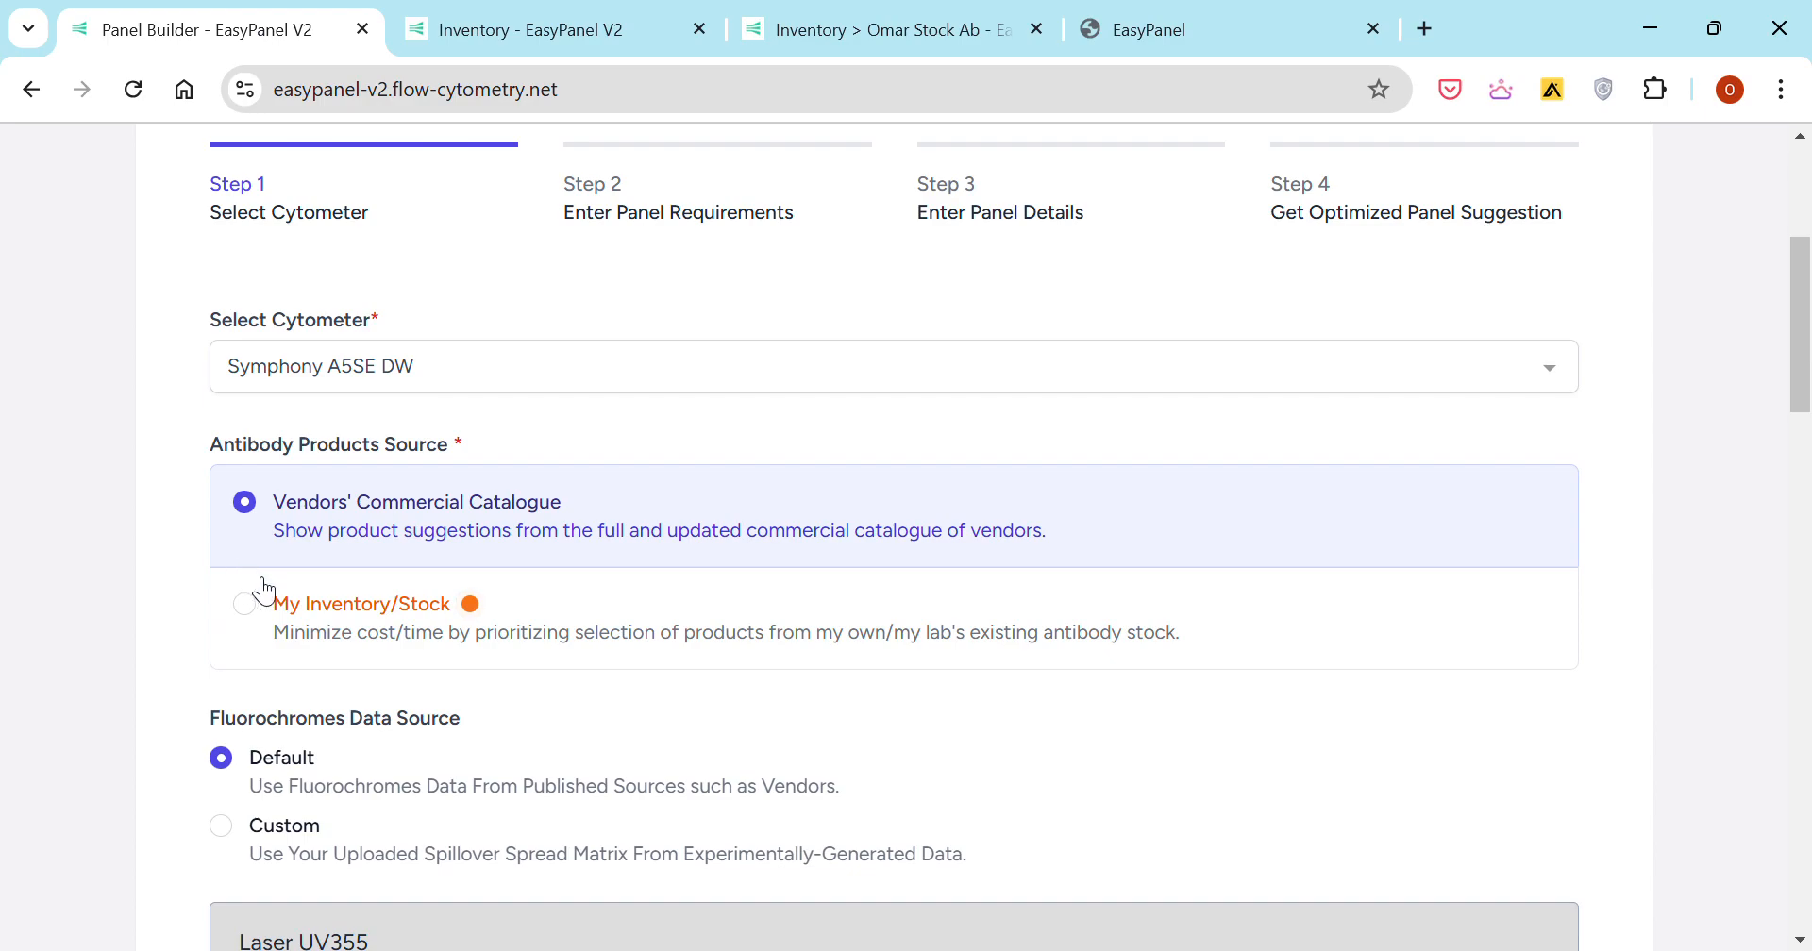
- Try My Inventory/Stock as the antibody products source, restore Vendors' Commercial Catalogue, and glance over the laser configuration
click(268, 642)
click(300, 500)
scroll(407, 589, down, 4)
scroll(396, 594, up, 3)
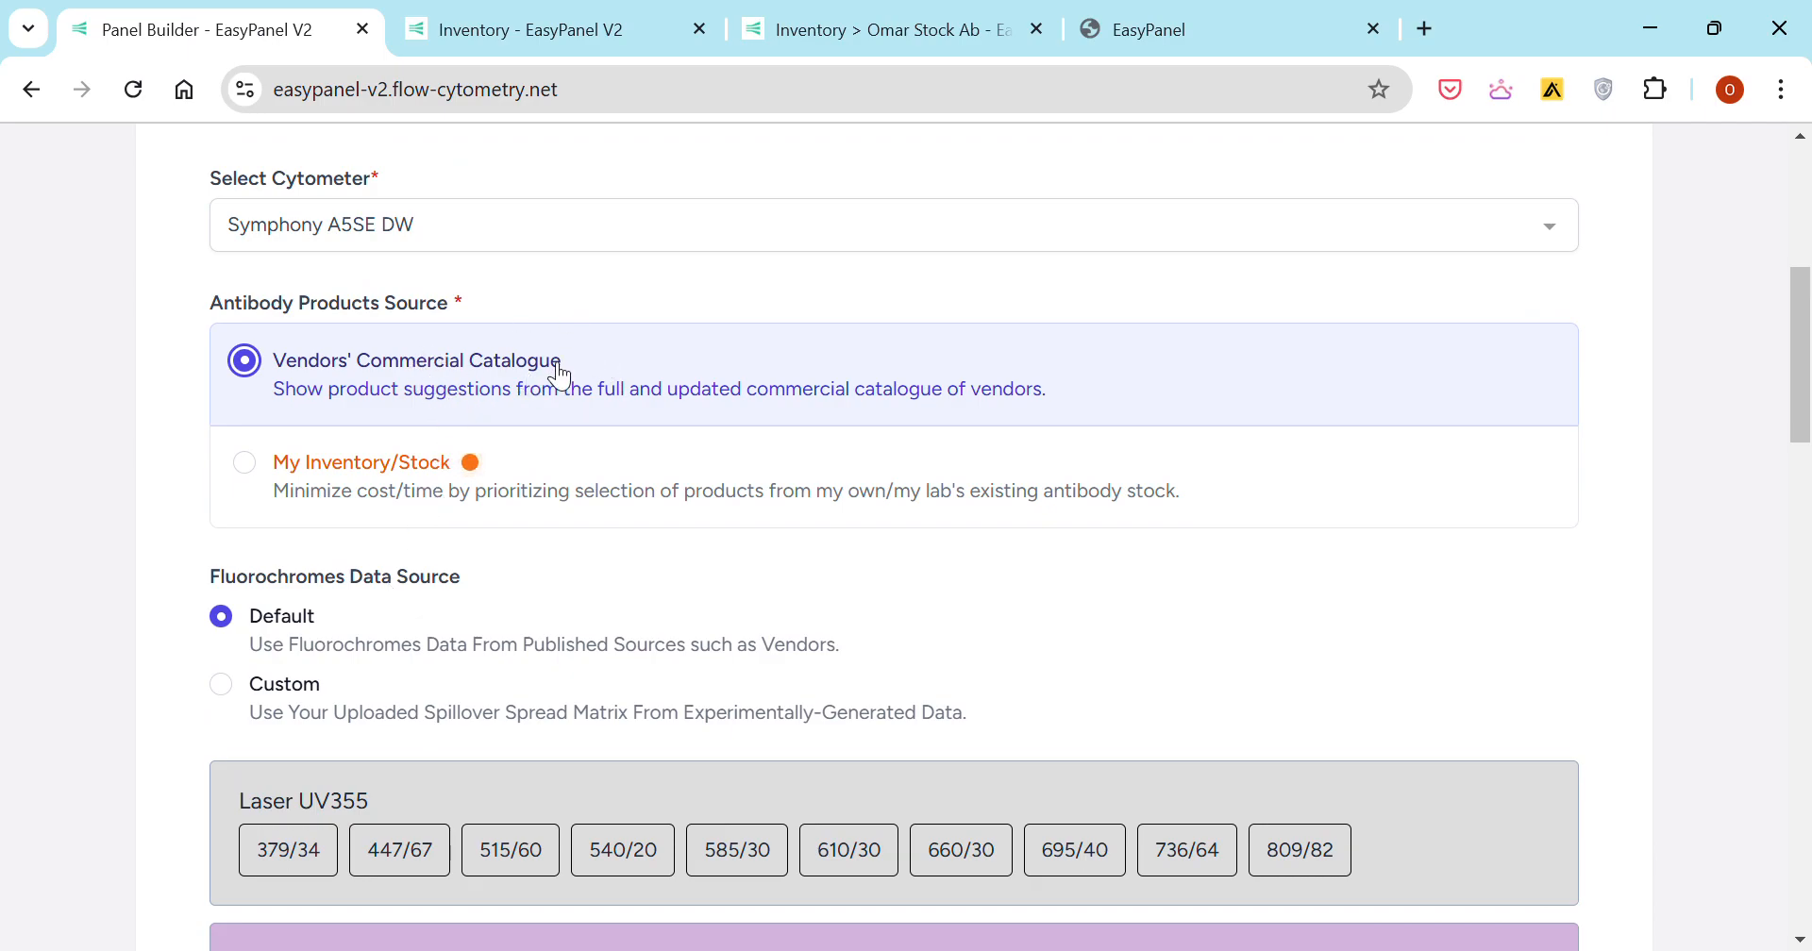
- Switch the antibody source to My Inventory/Stock, check the inventory stock list, and set the source back to Vendors' Commercial Catalogue
click(477, 467)
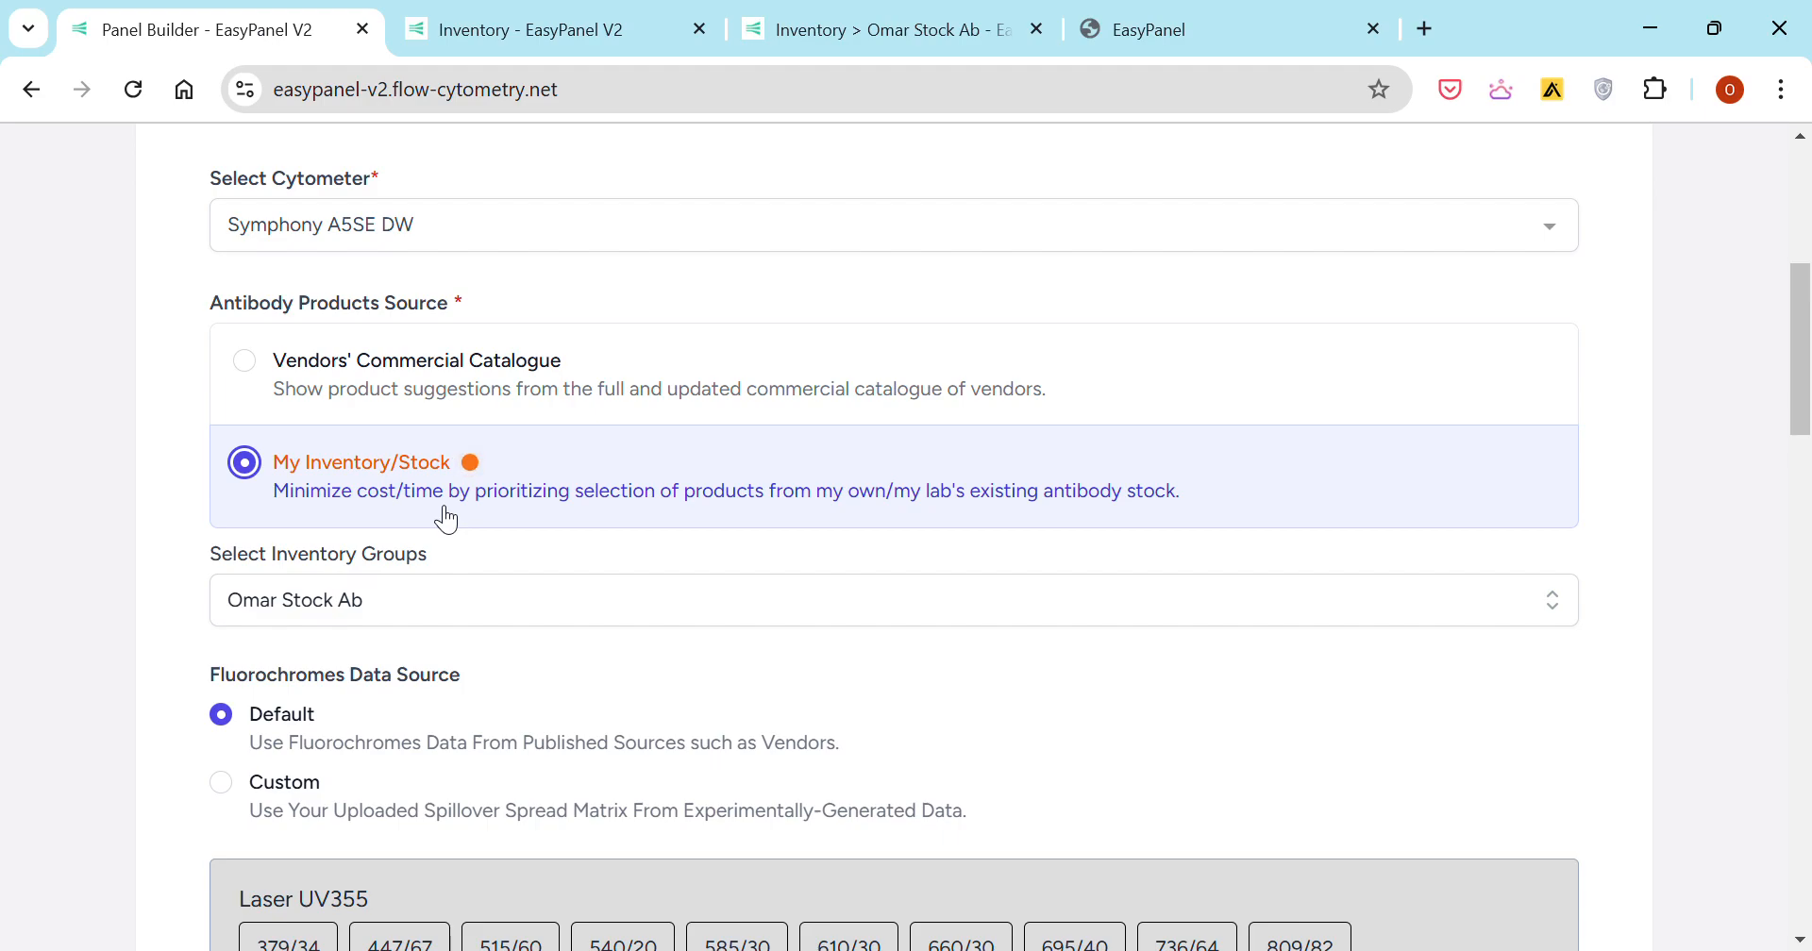
click(547, 21)
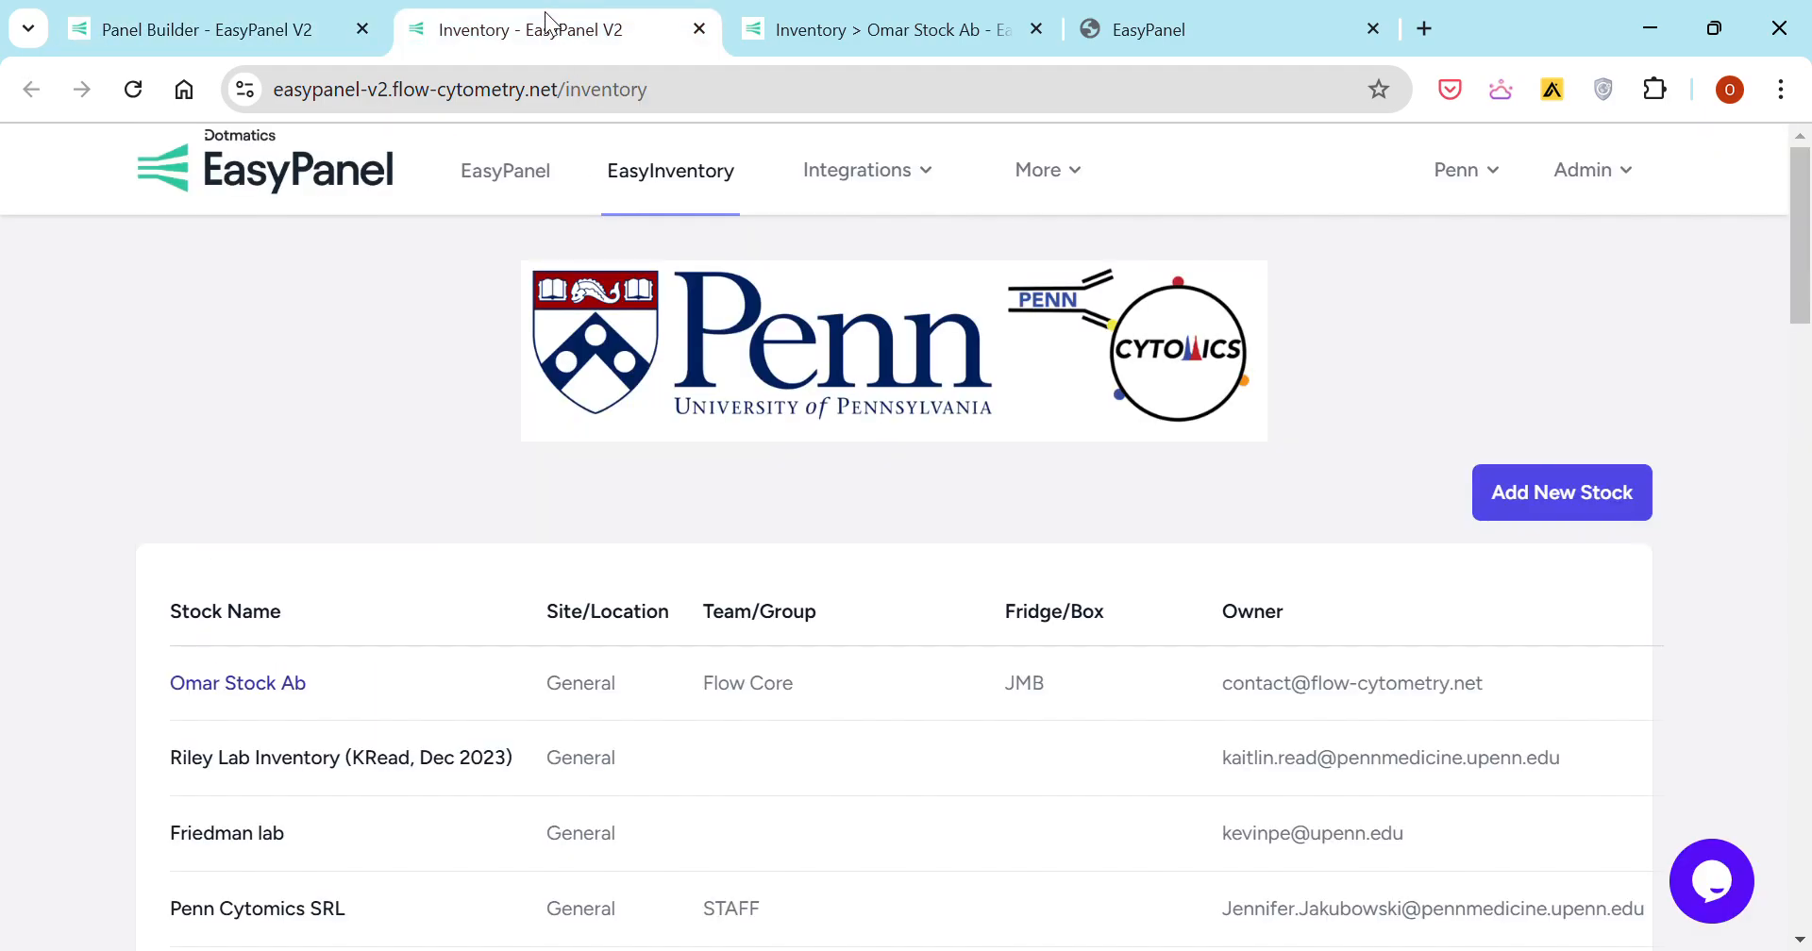
click(192, 13)
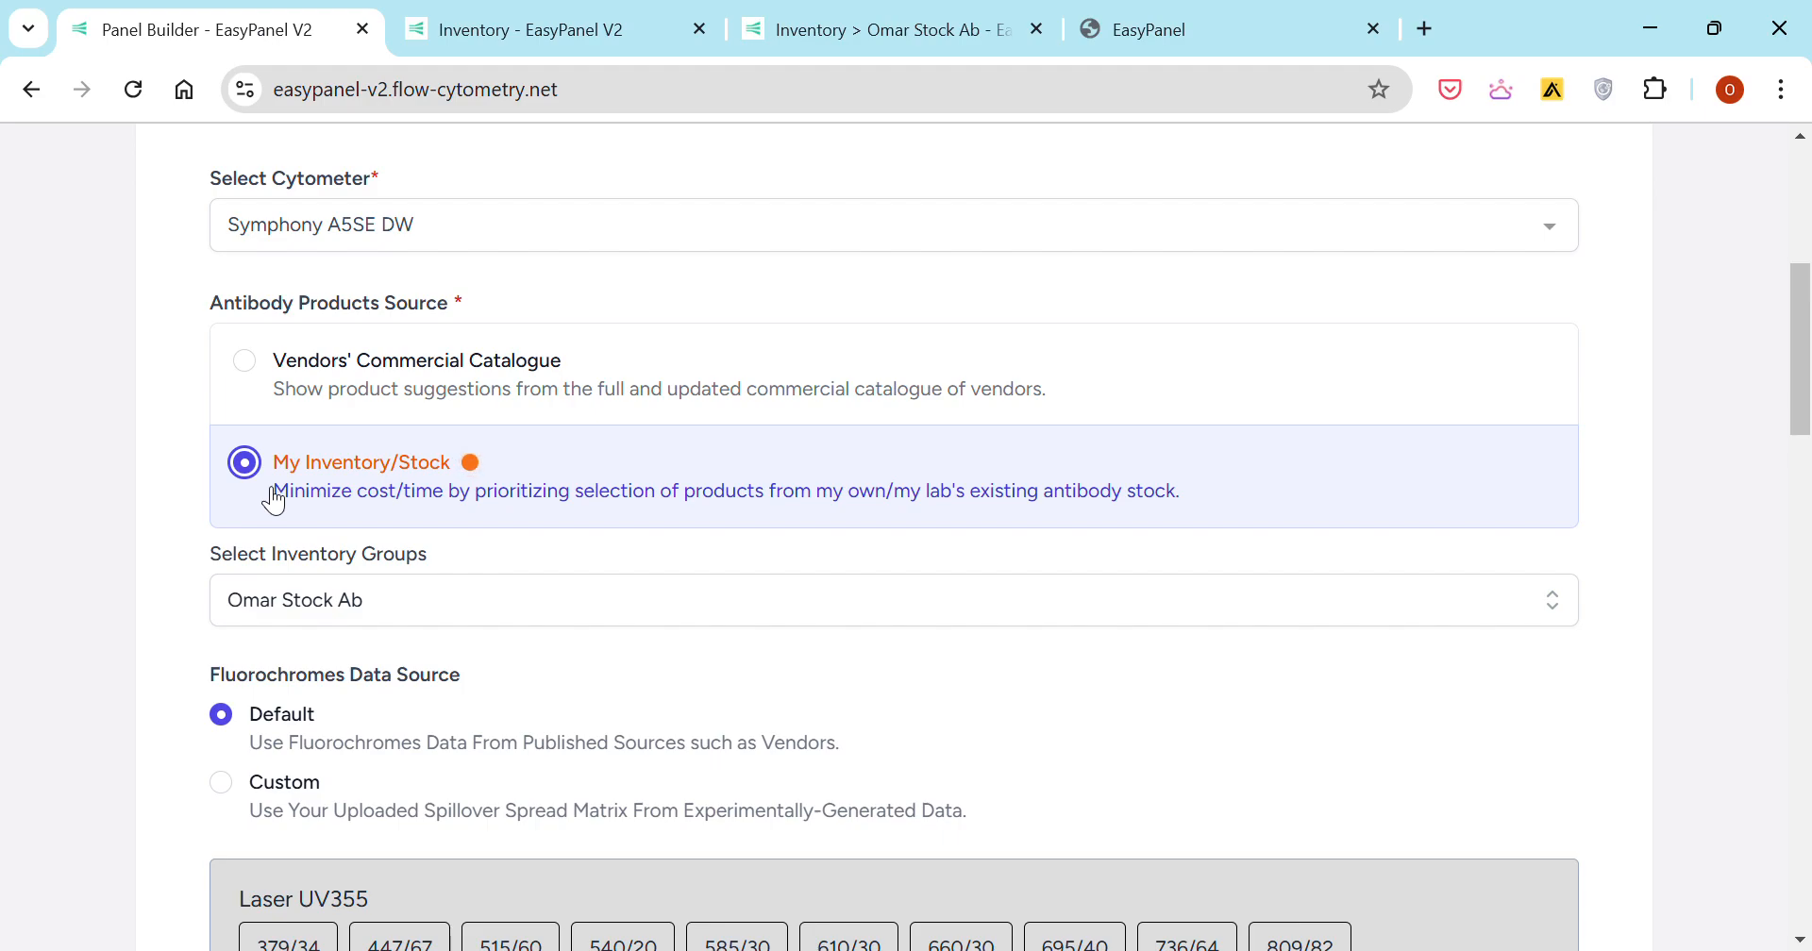
drag(273, 486, 660, 508)
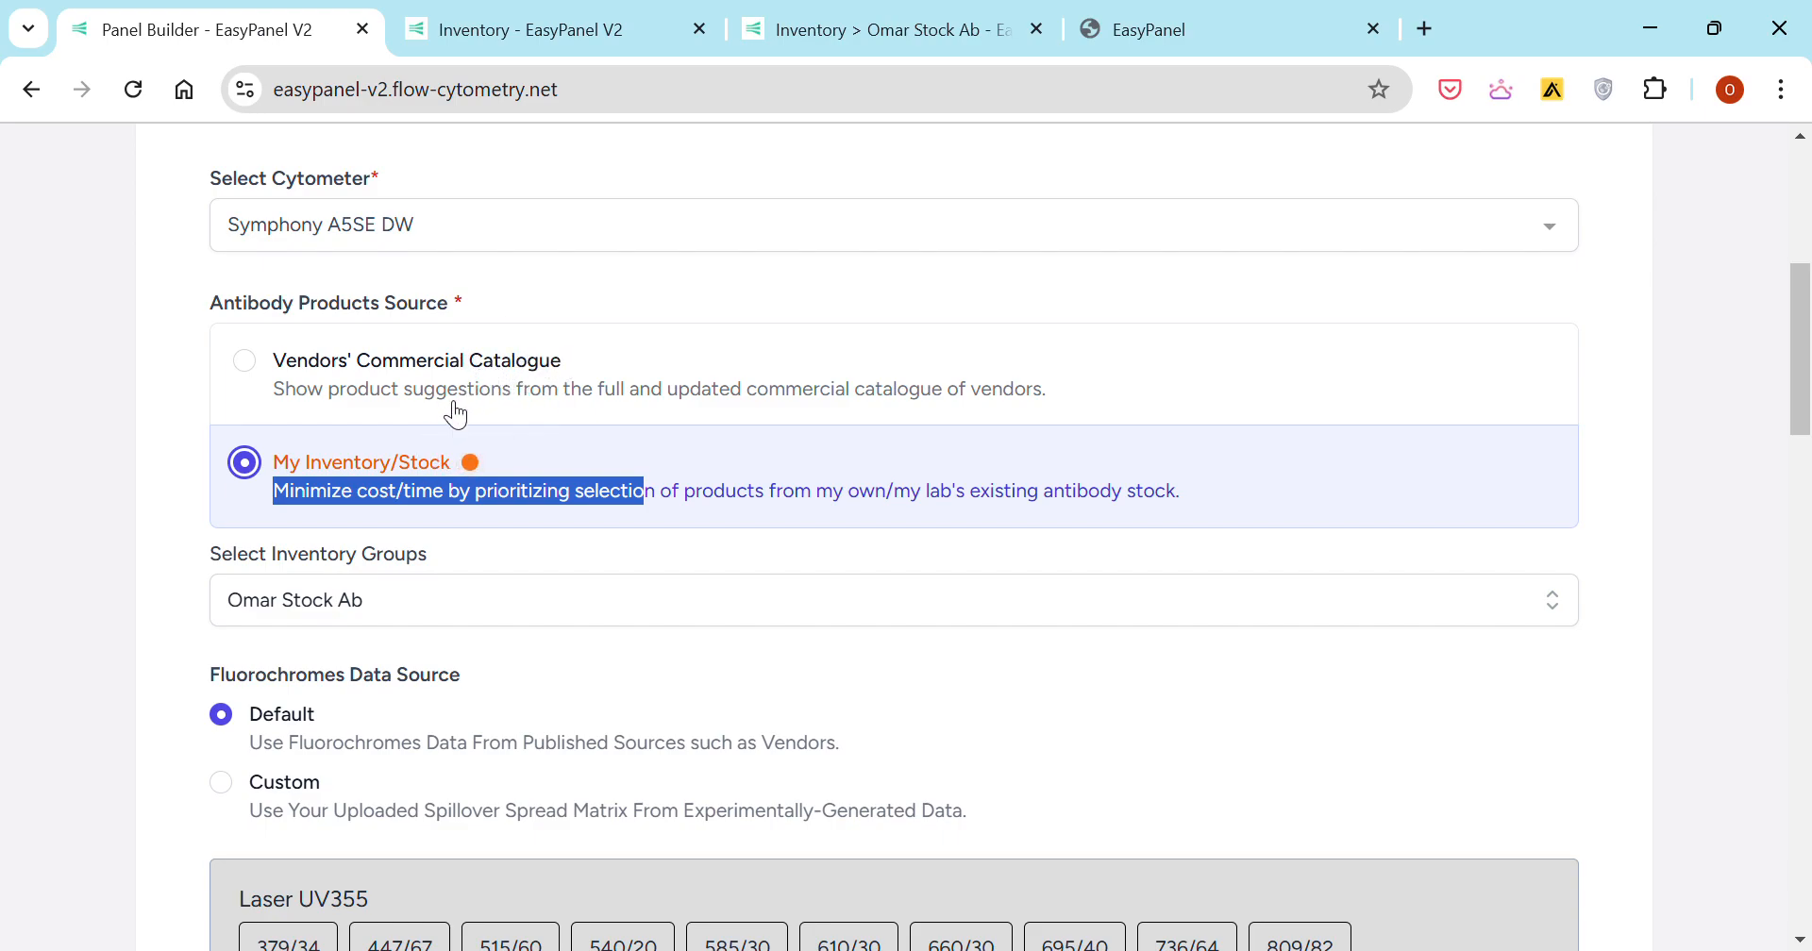
click(248, 364)
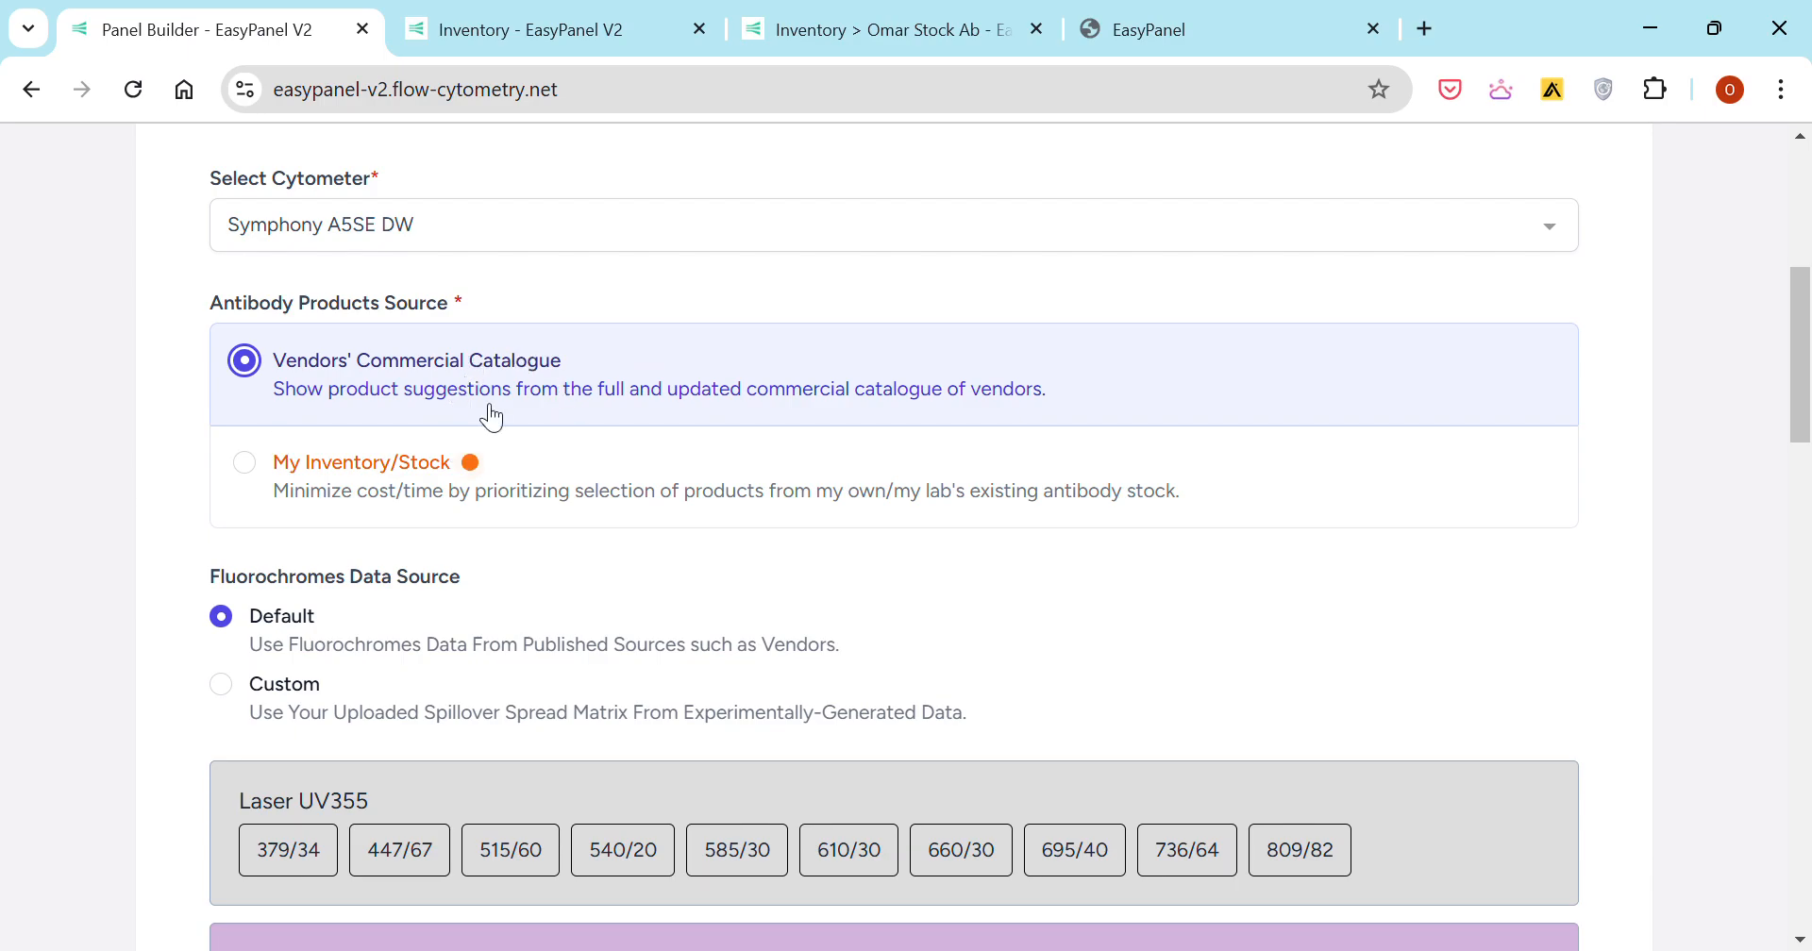
- Proceed past the cytometer's laser configuration to Enter Panel Requirements and set the species reactivity to Human
scroll(334, 578, down, 4)
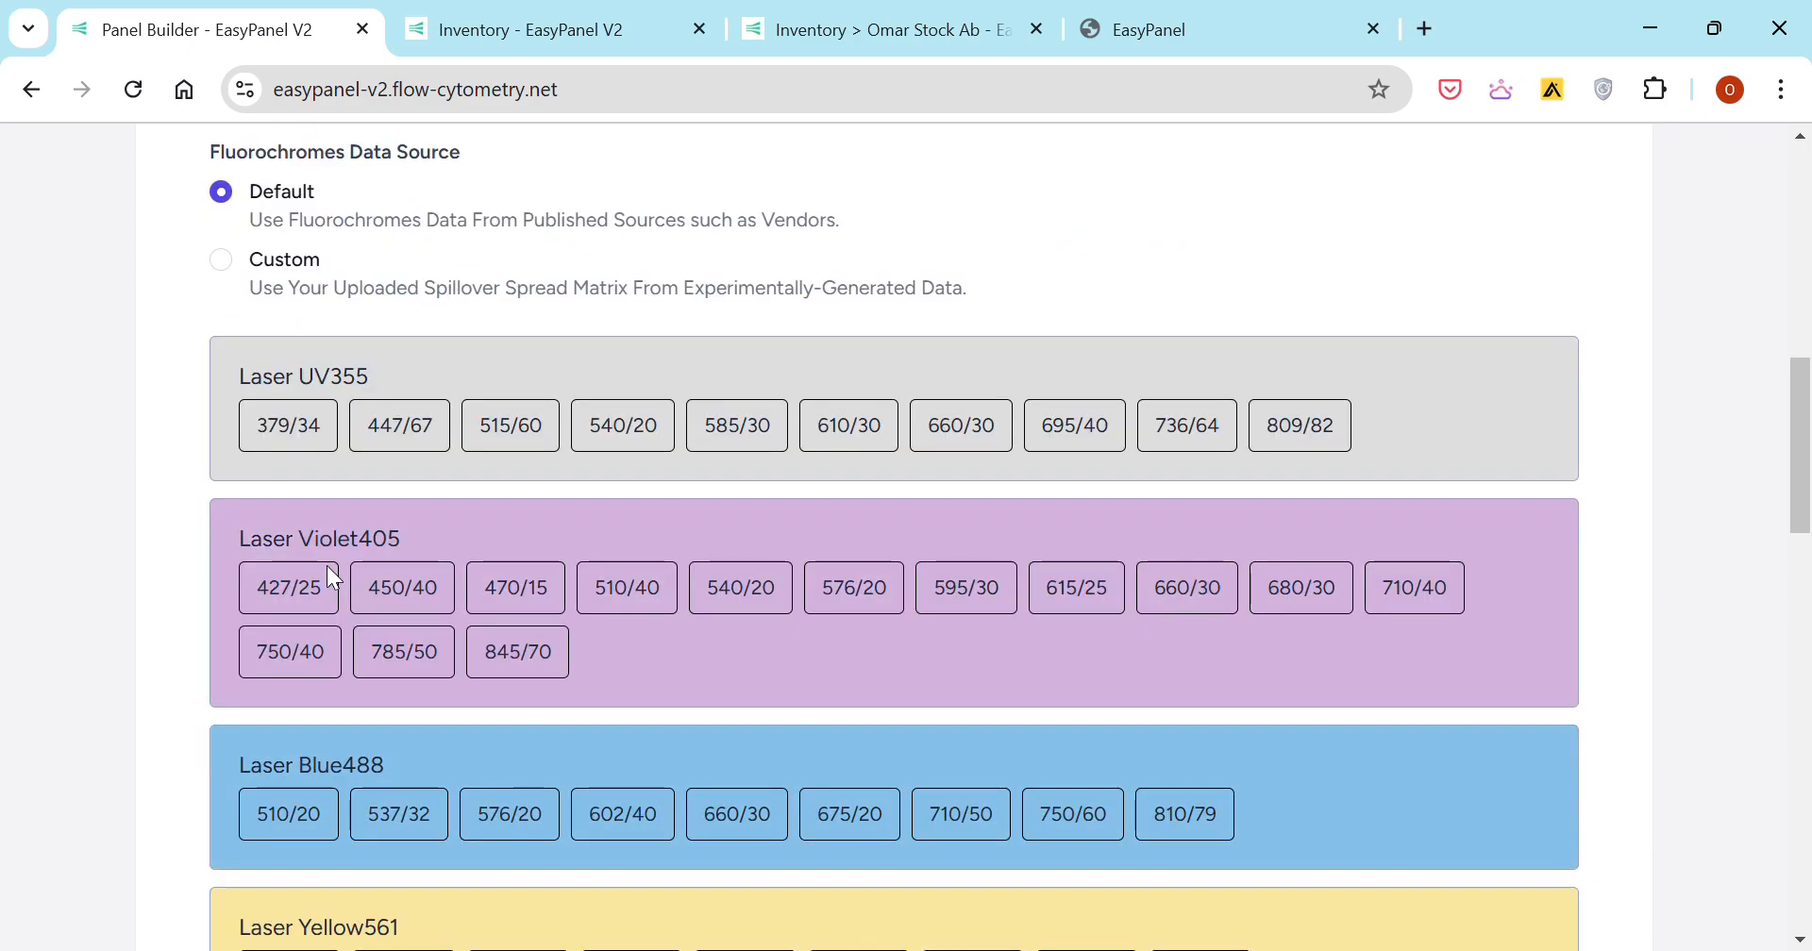
scroll(327, 564, down, 10)
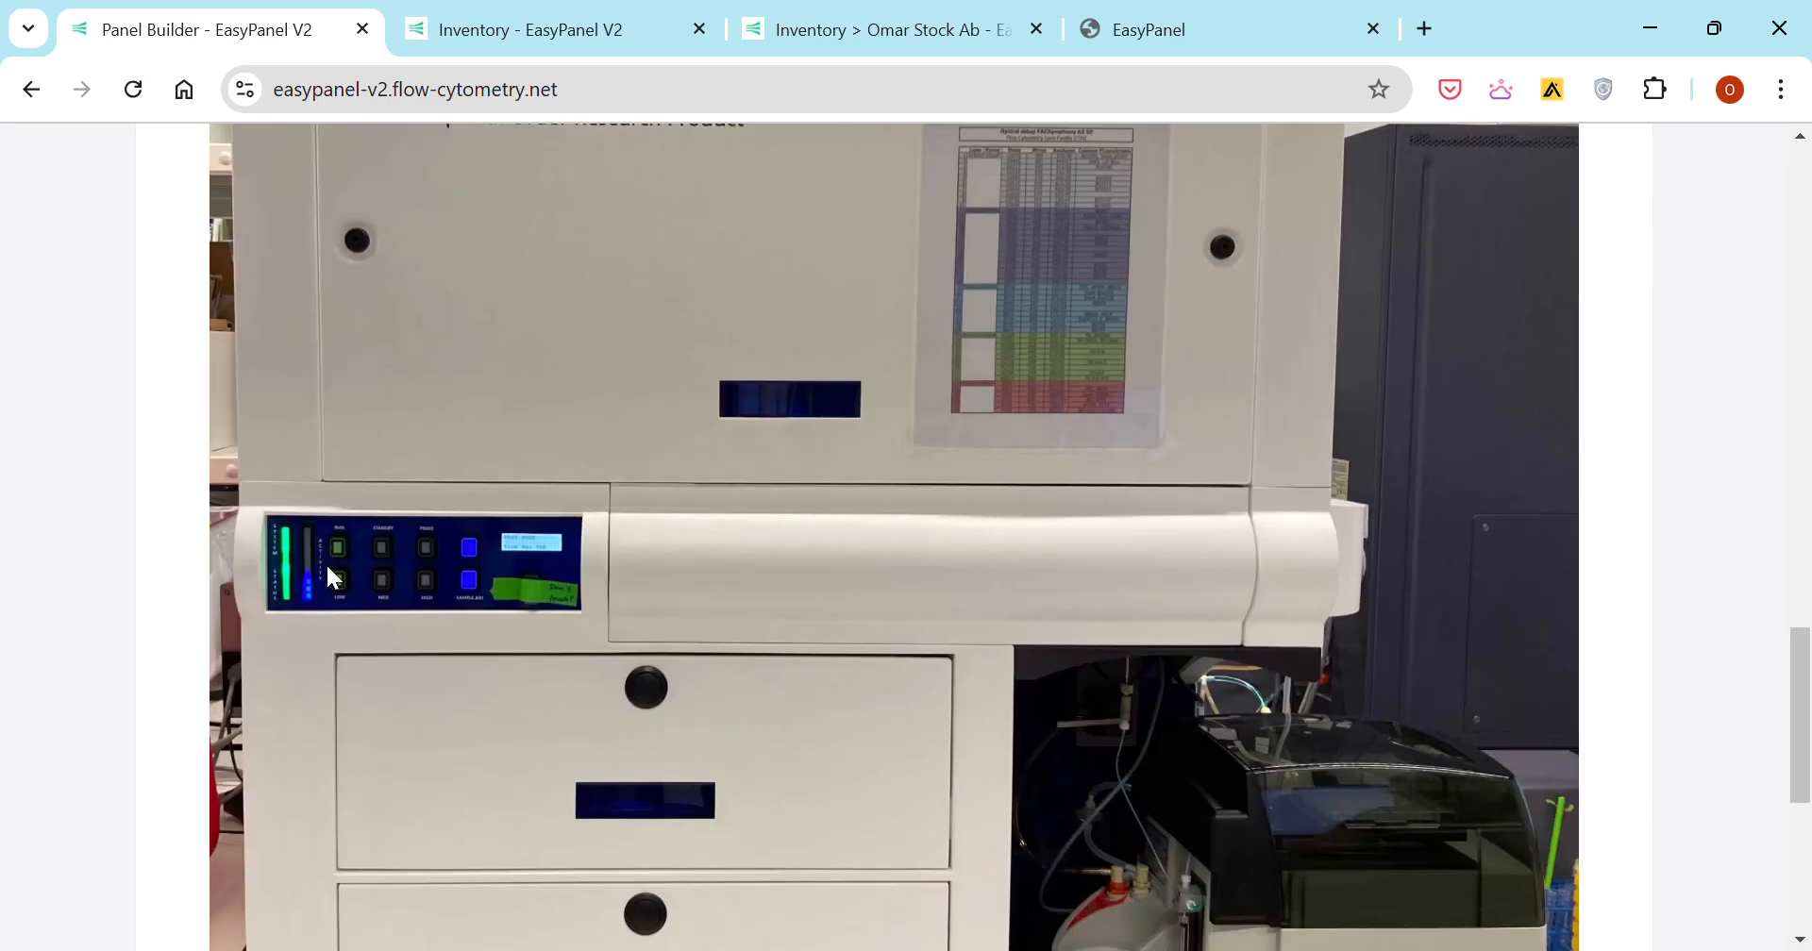
scroll(335, 578, down, 4)
click(1557, 843)
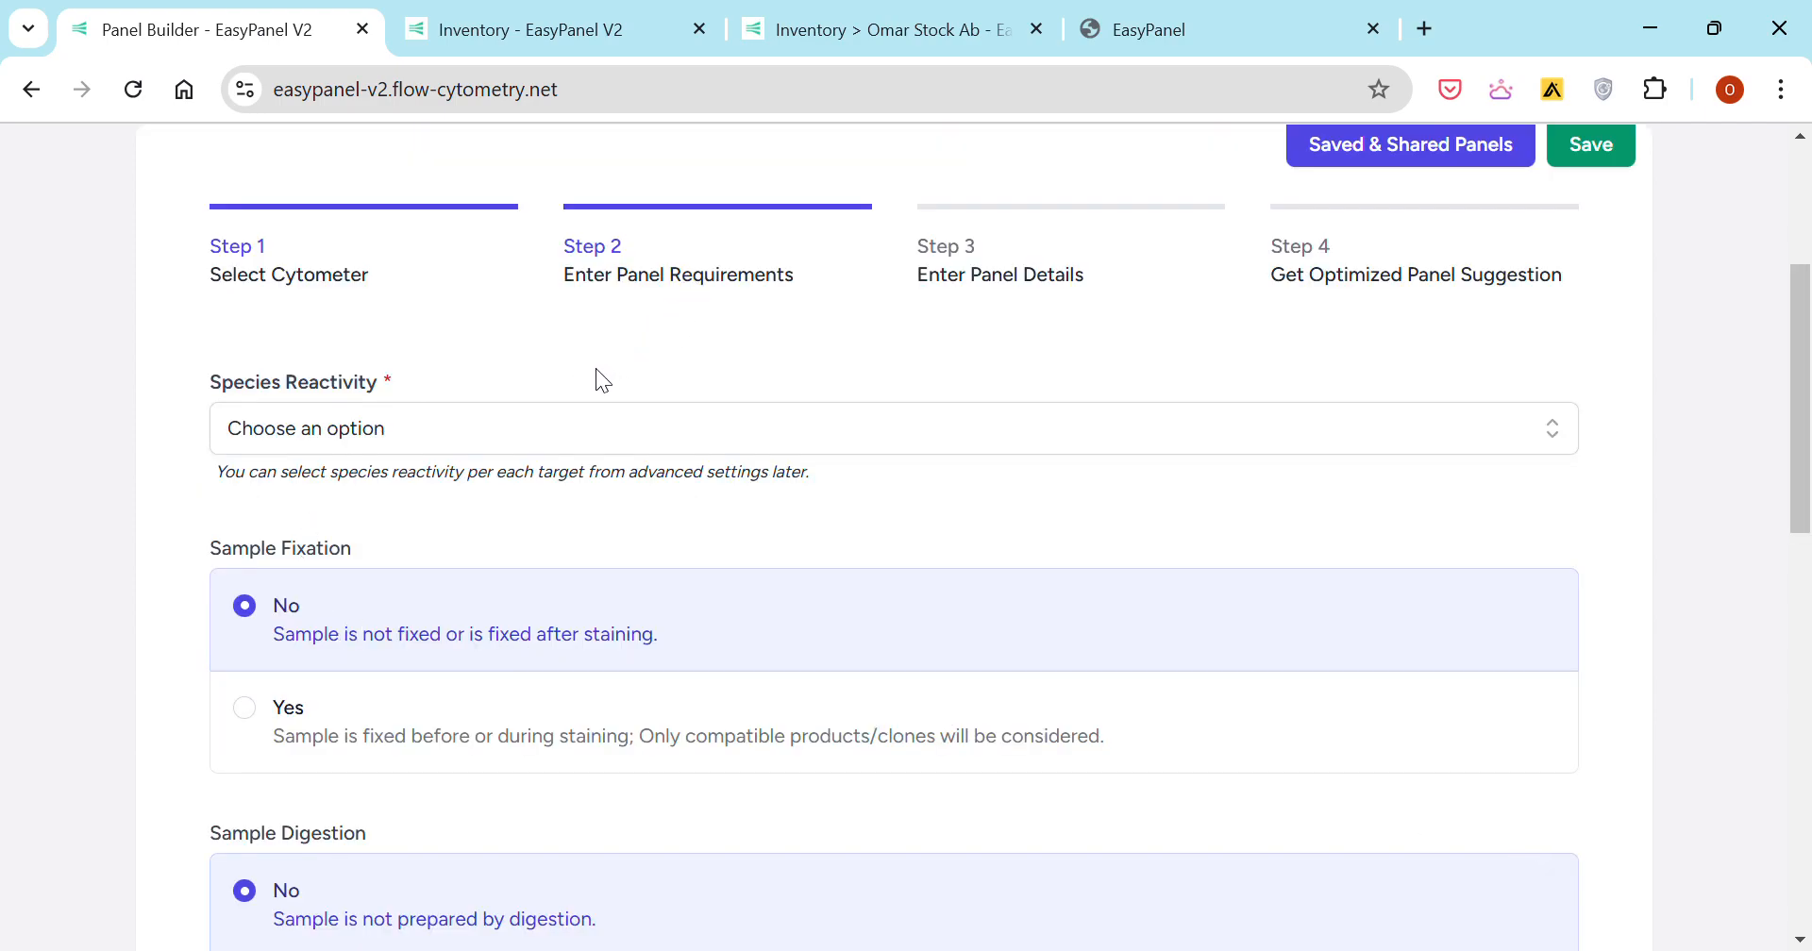
click(559, 423)
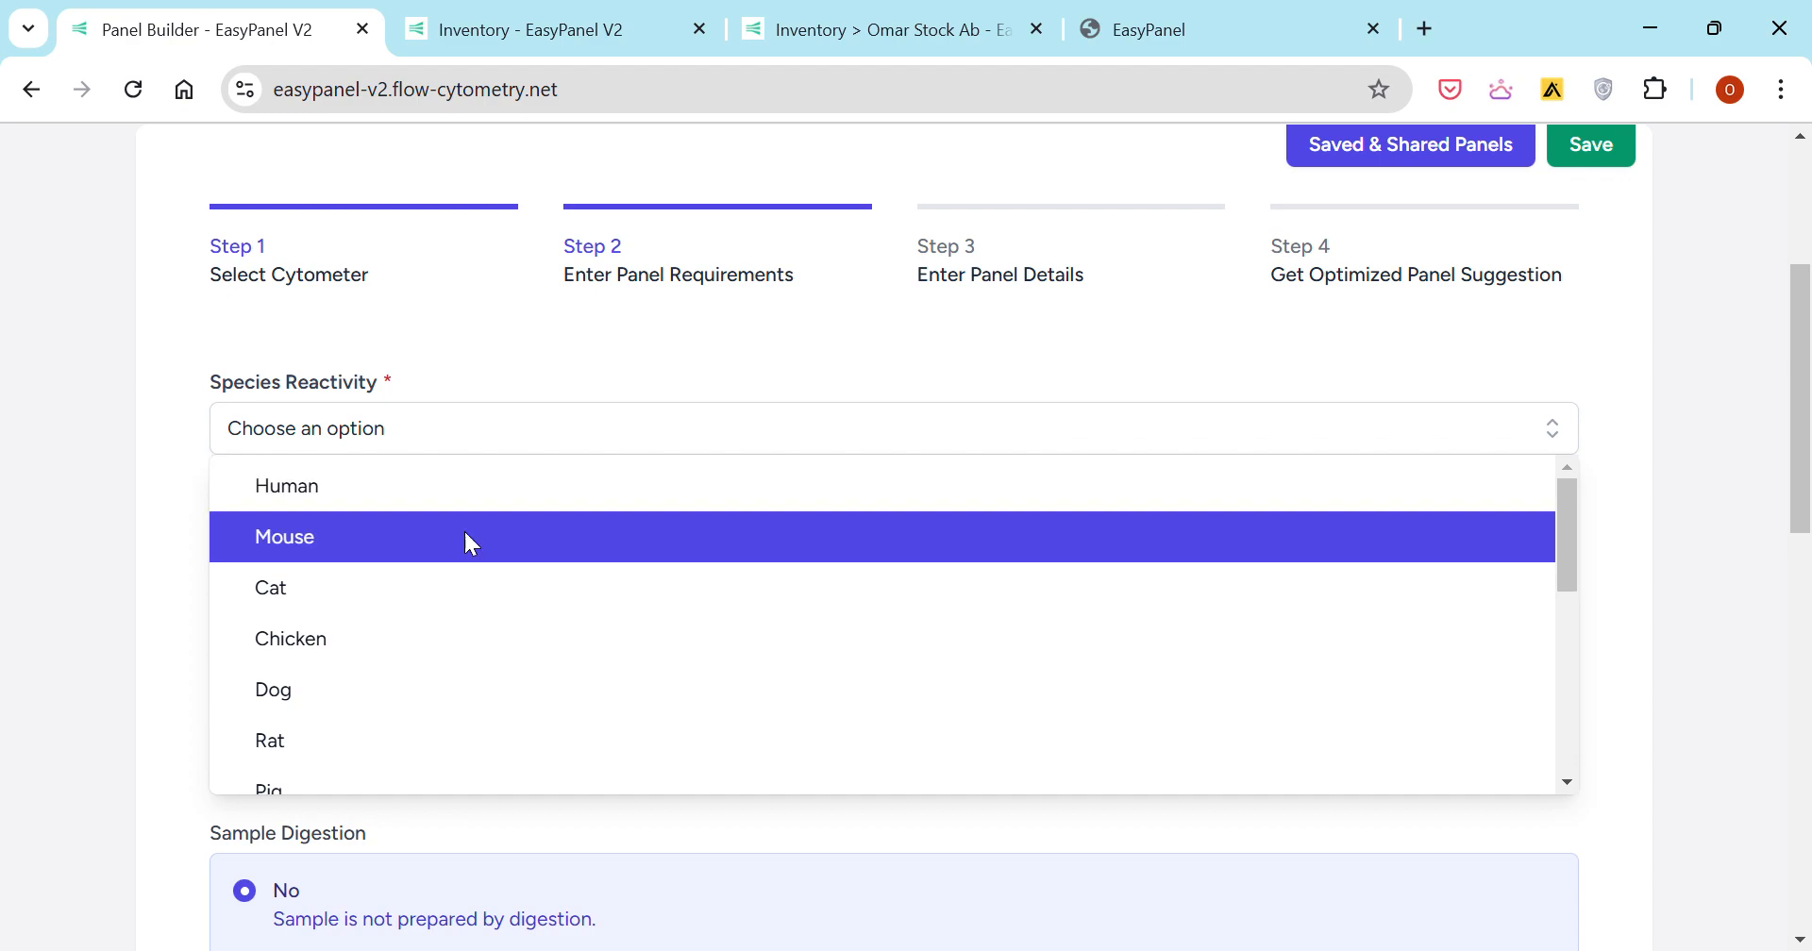
click(445, 484)
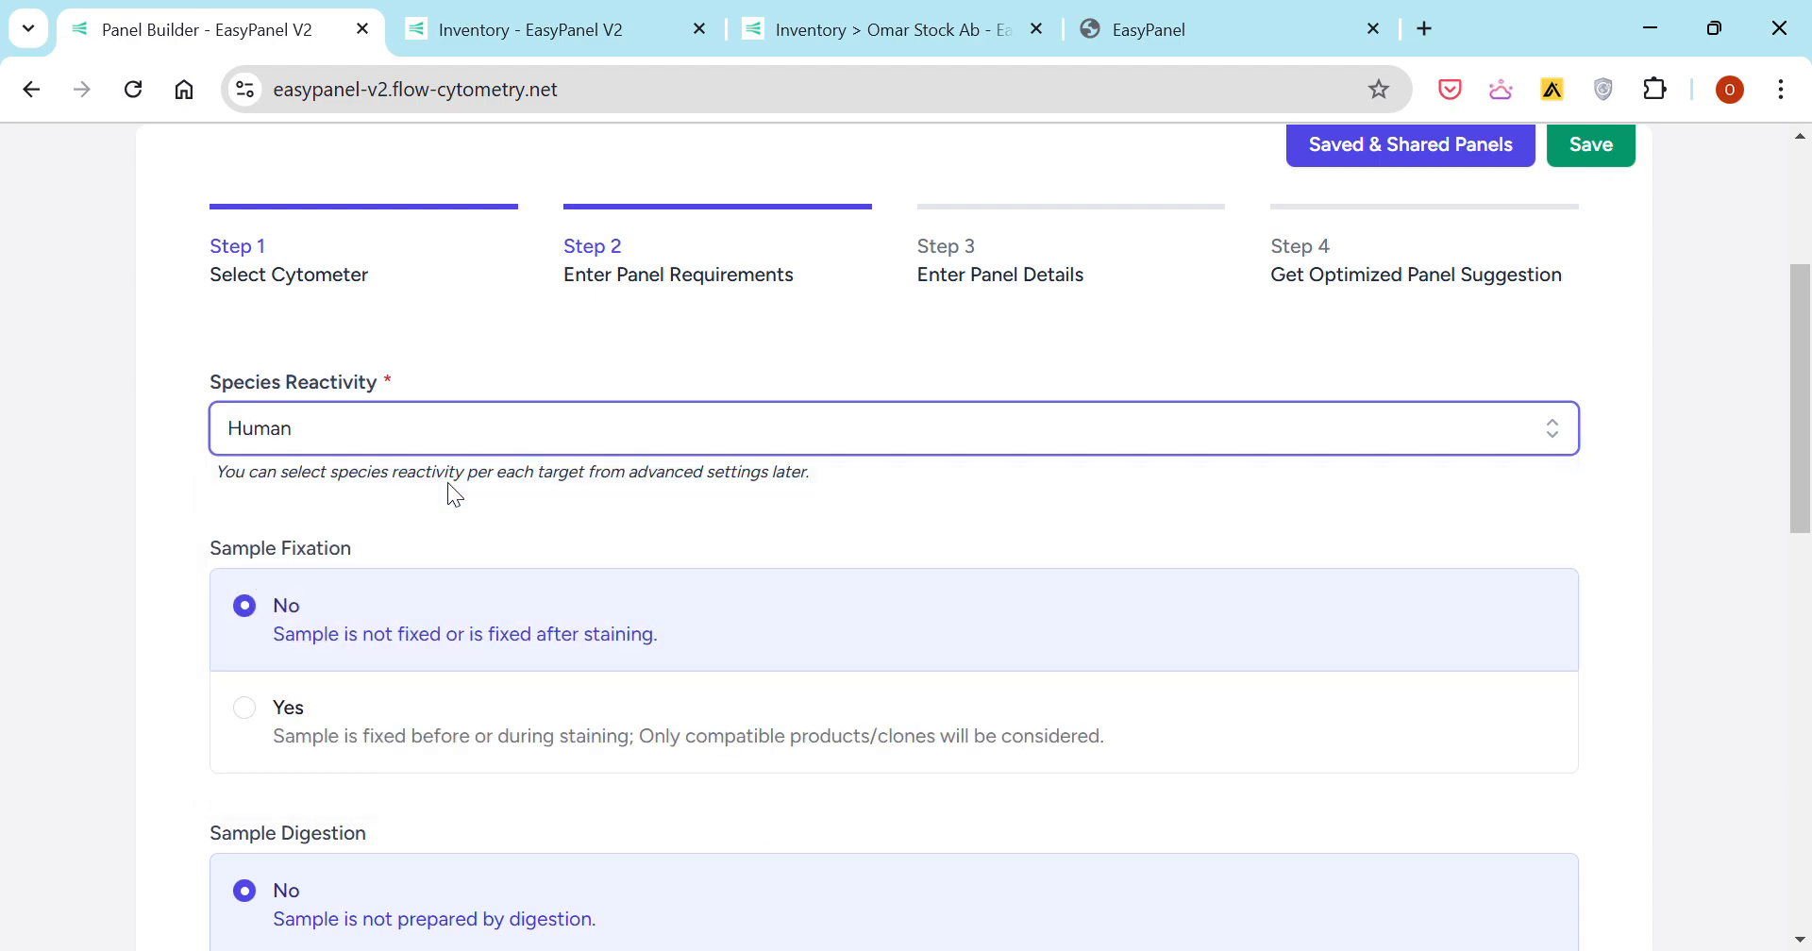
- Try Yes for both Sample Fixation and Sample Digestion, and set both back to No
scroll(42, 566, down, 3)
click(307, 470)
click(342, 760)
click(359, 708)
click(396, 364)
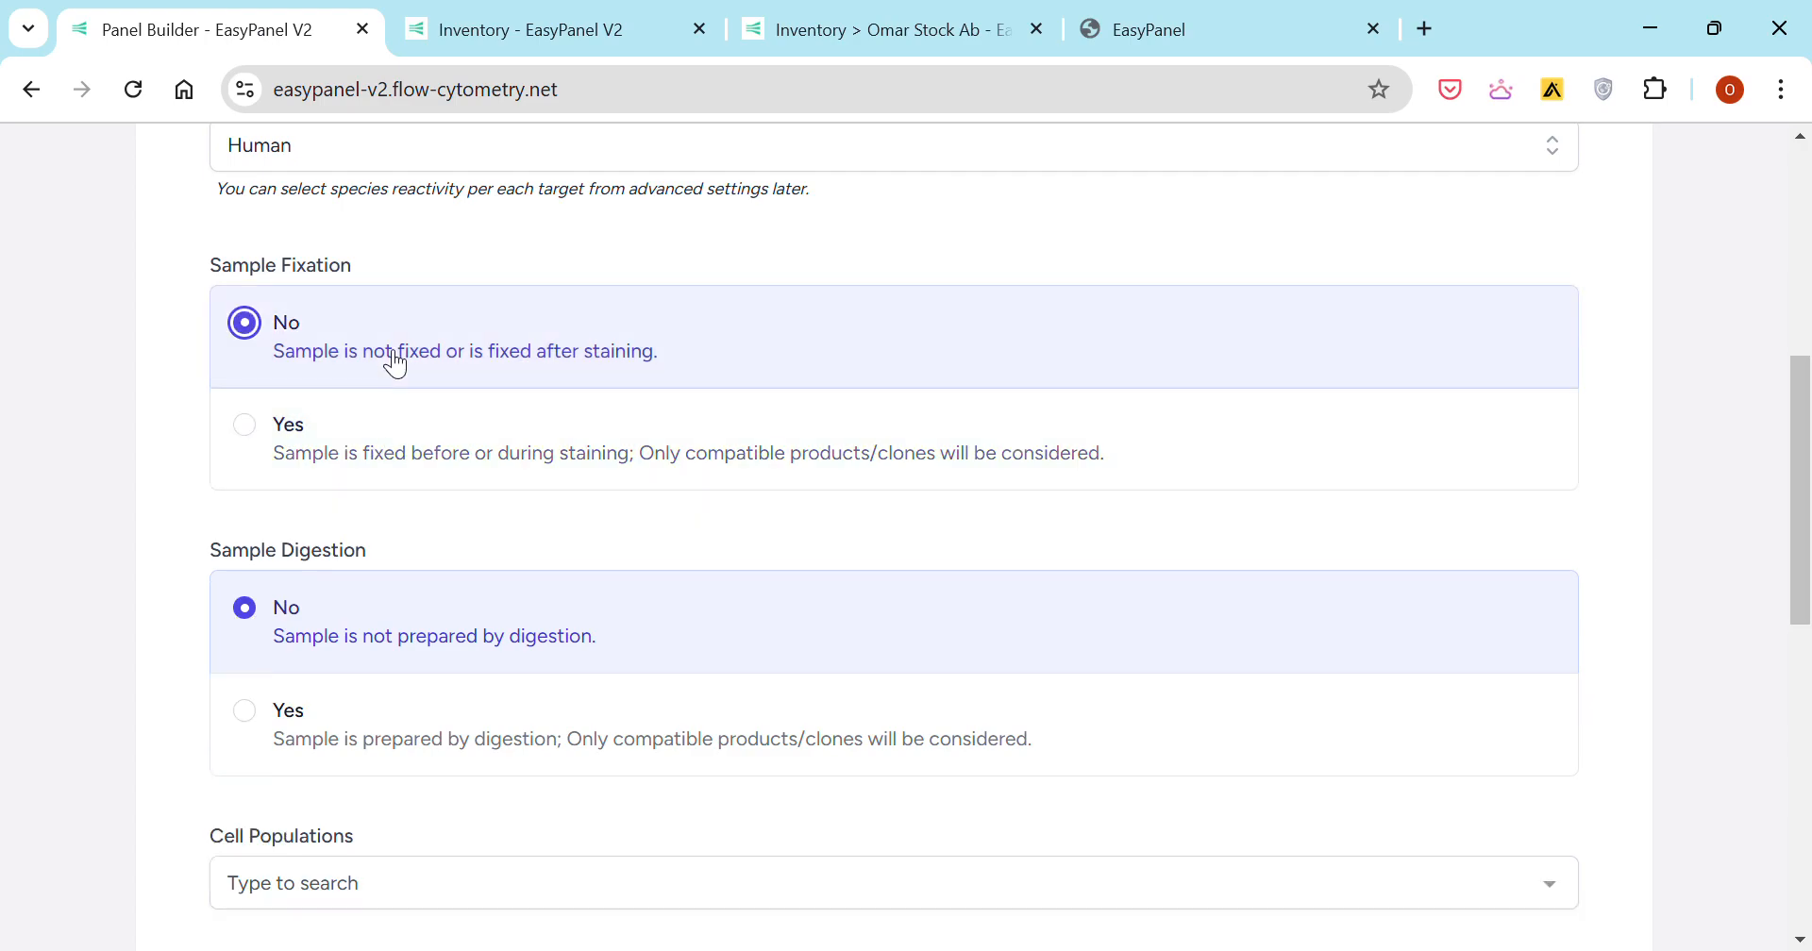
- Set Sample Fixation to Yes, keeping Detergent Method using Phosflow Perm/Wash Buffer I (557885) from the fixation methods
click(382, 469)
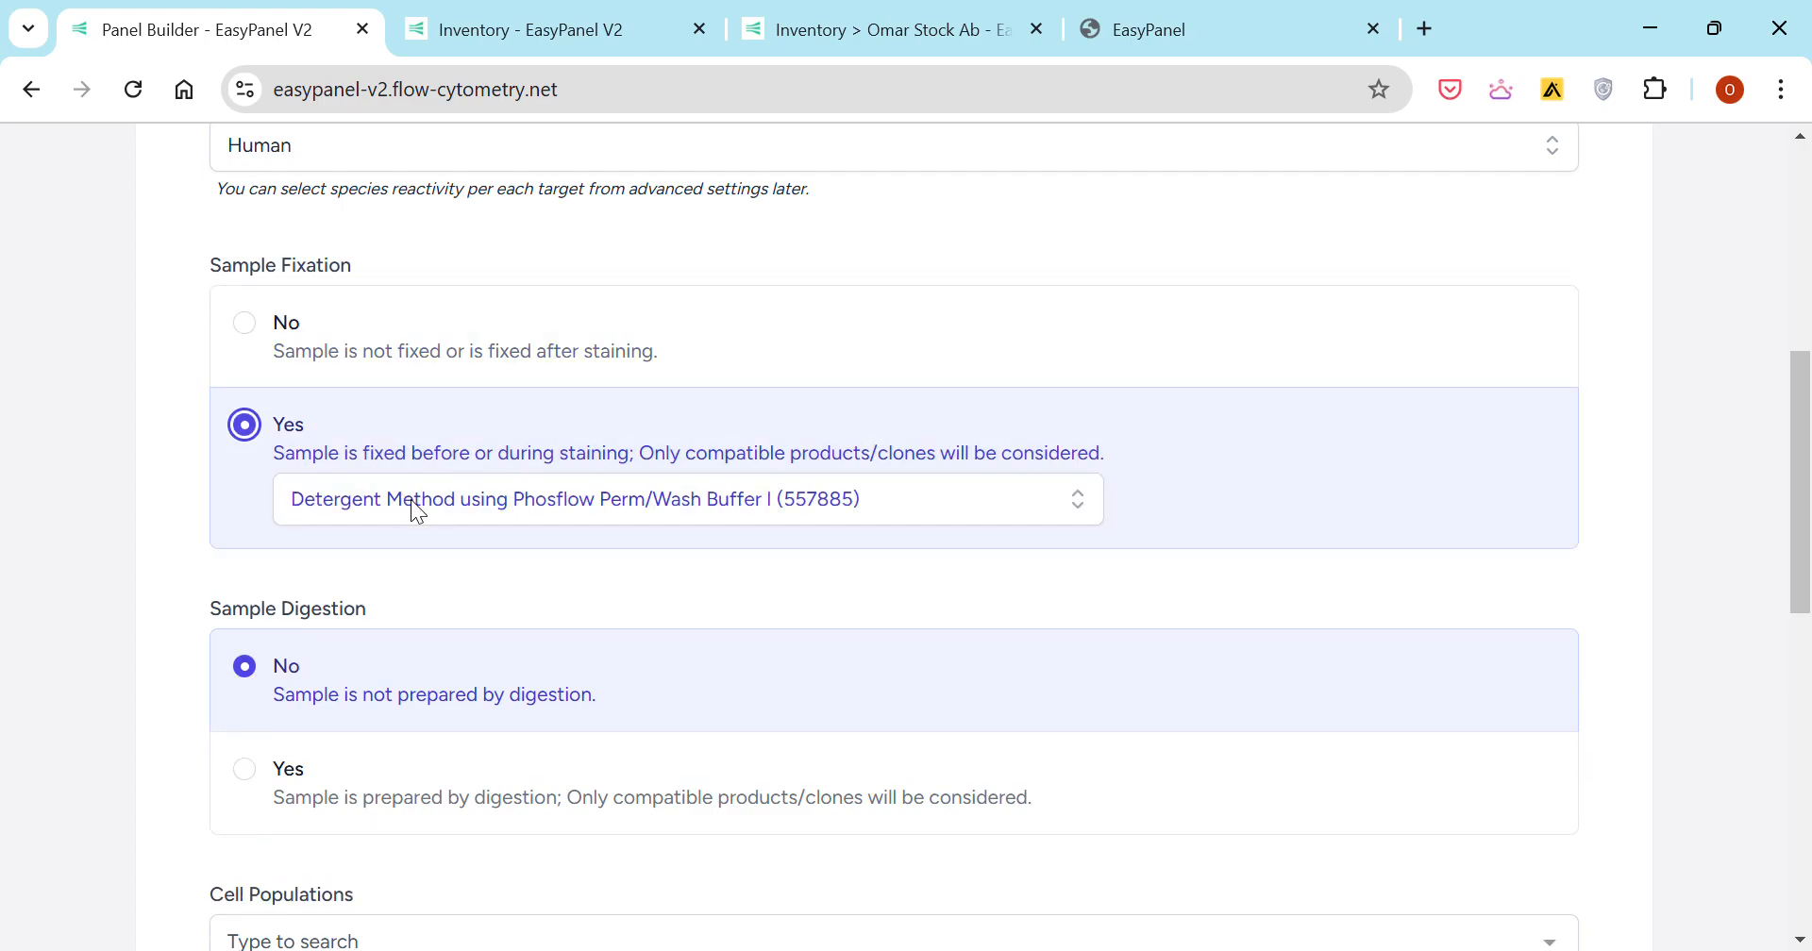
click(415, 509)
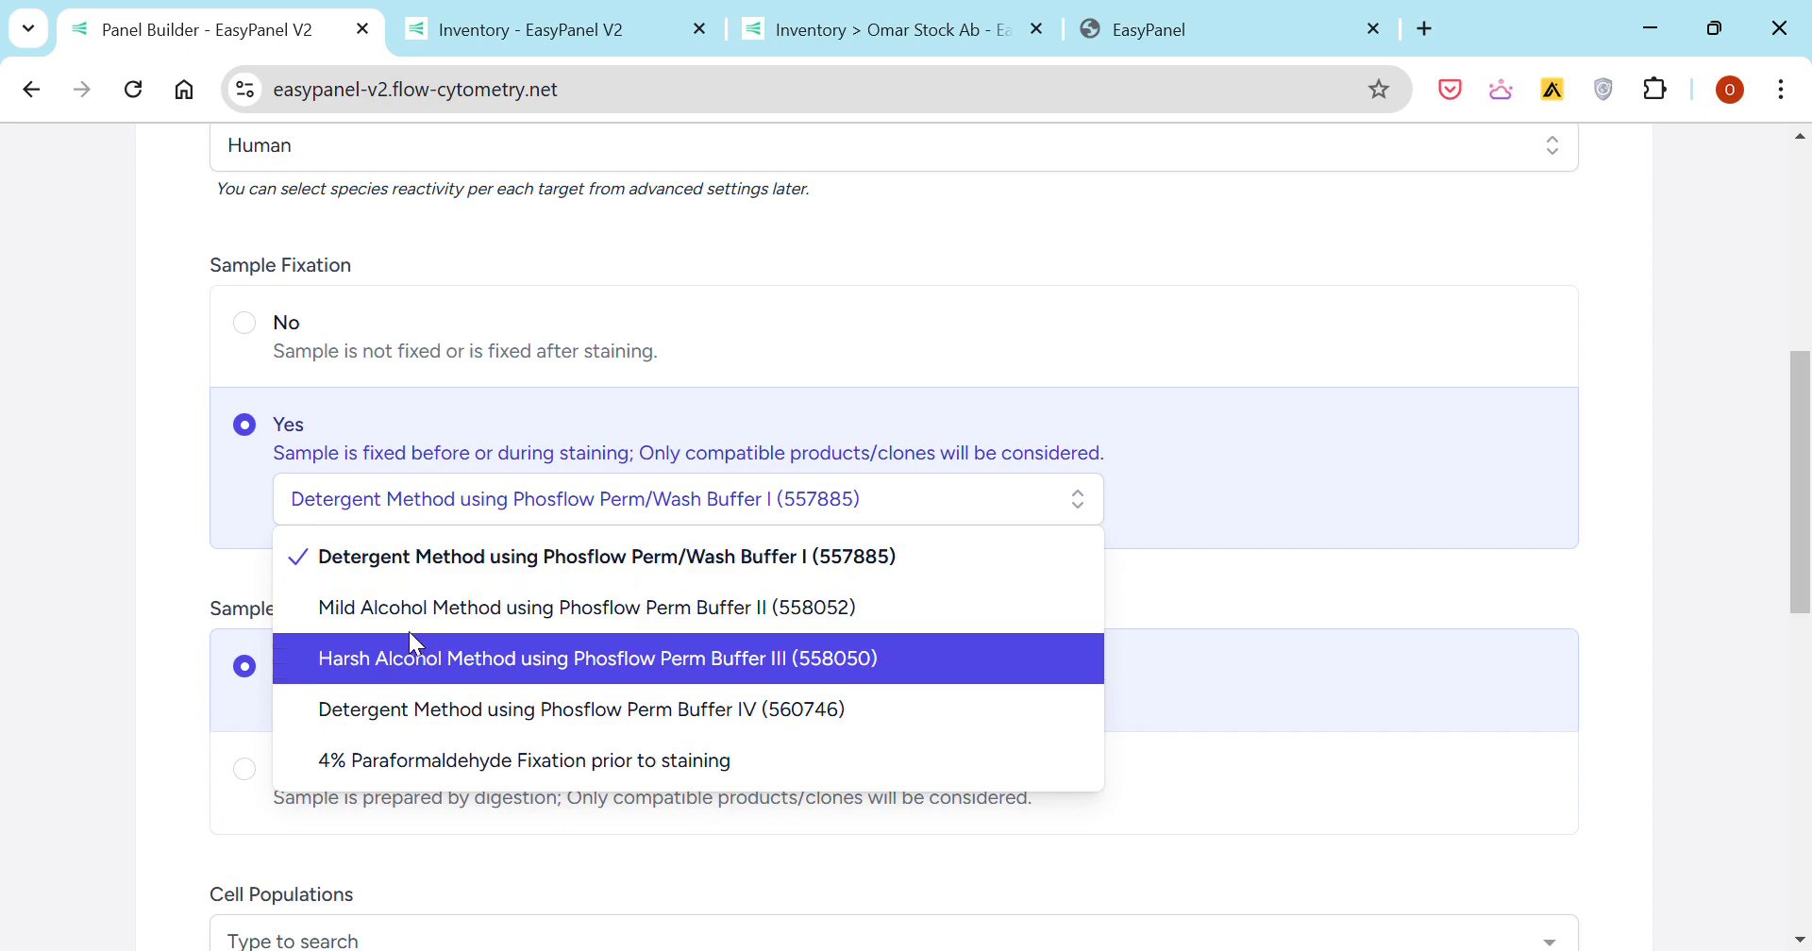
click(122, 552)
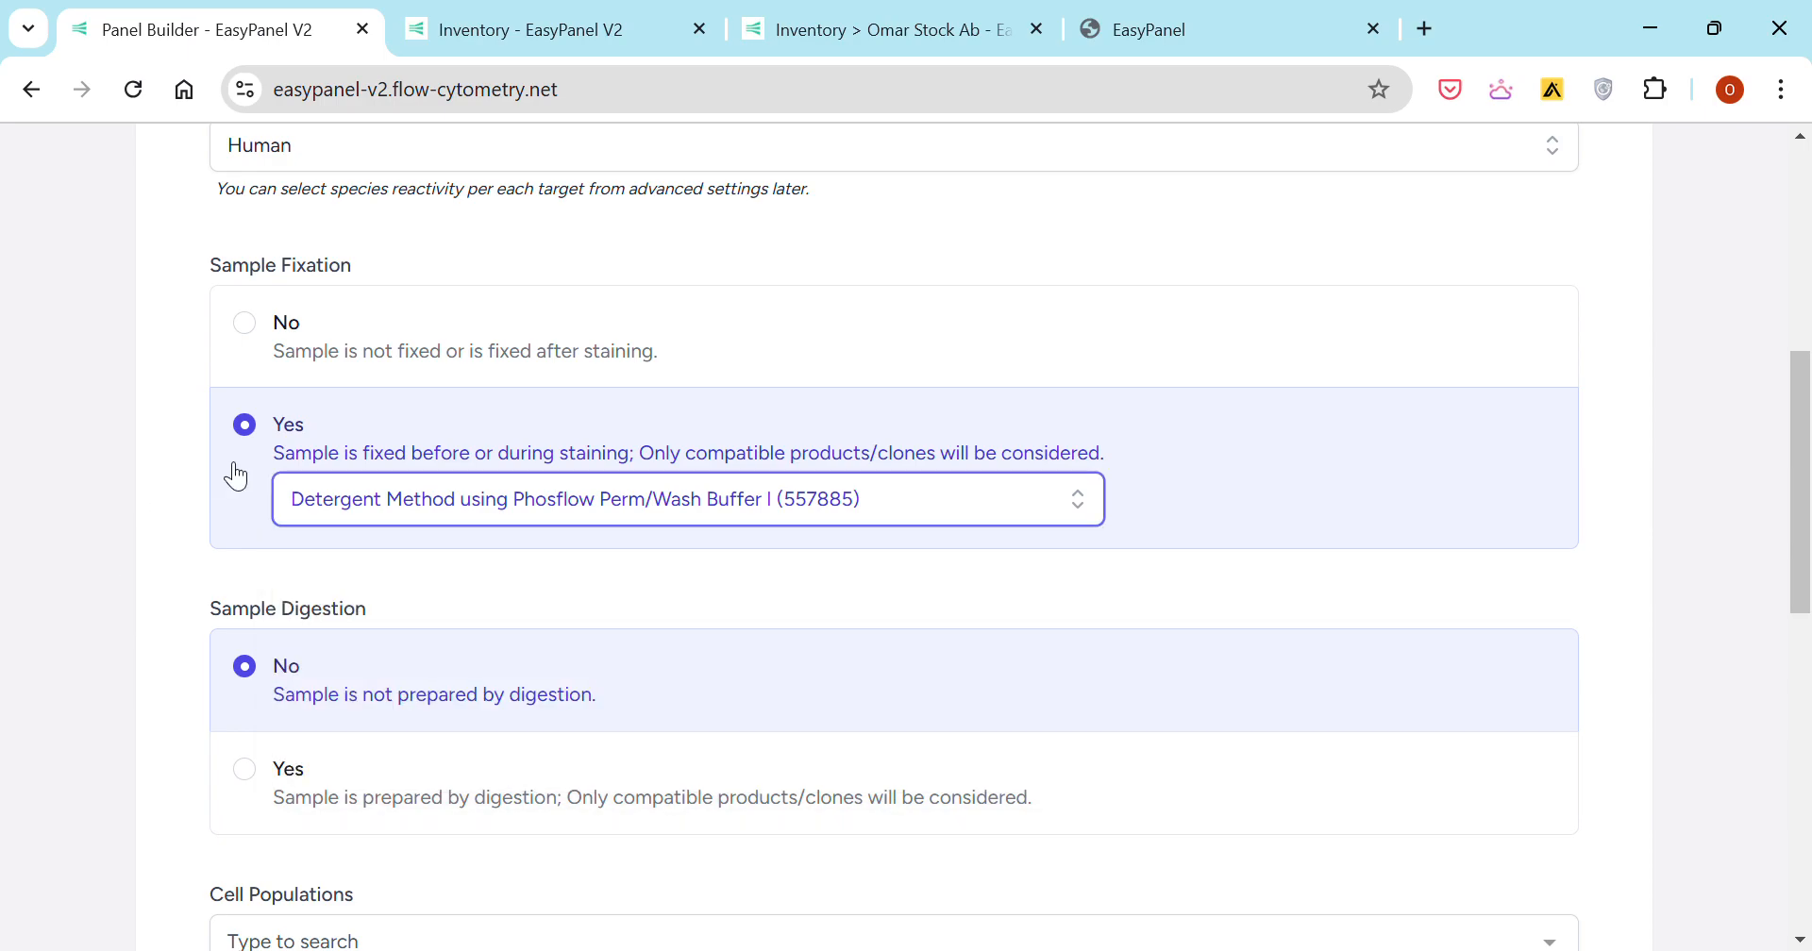
- Set Sample Fixation to No, then try Yes for Sample Digestion and return it to No
click(429, 337)
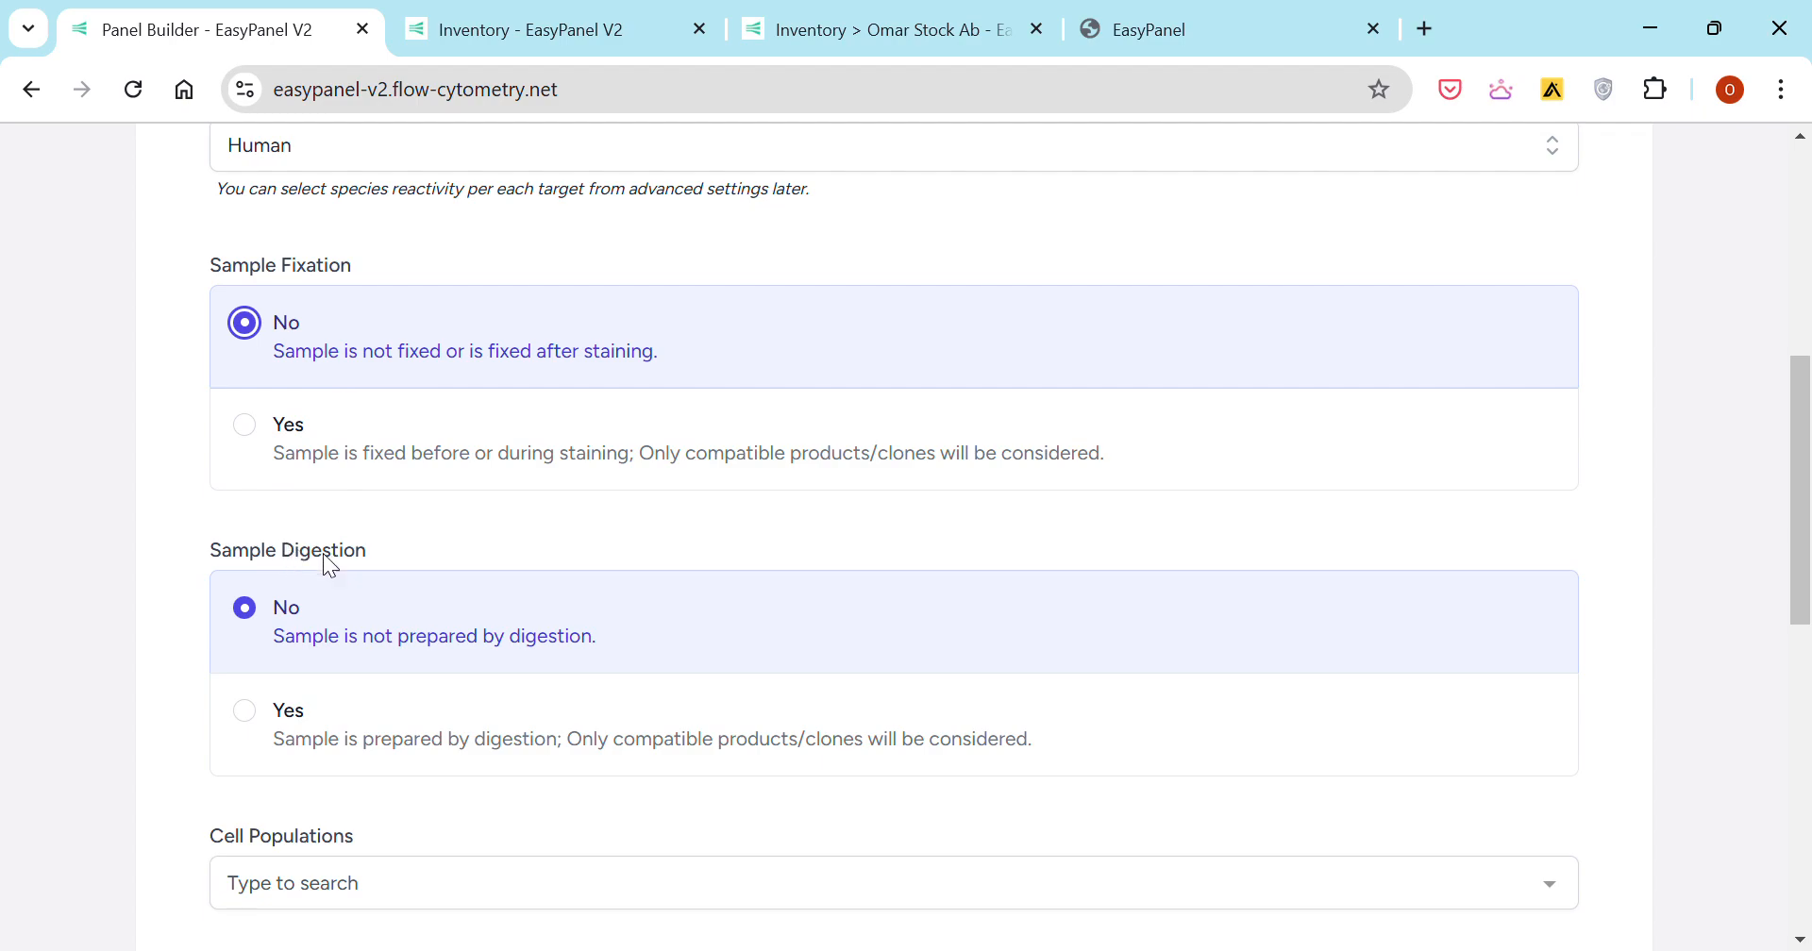
drag(371, 547, 315, 537)
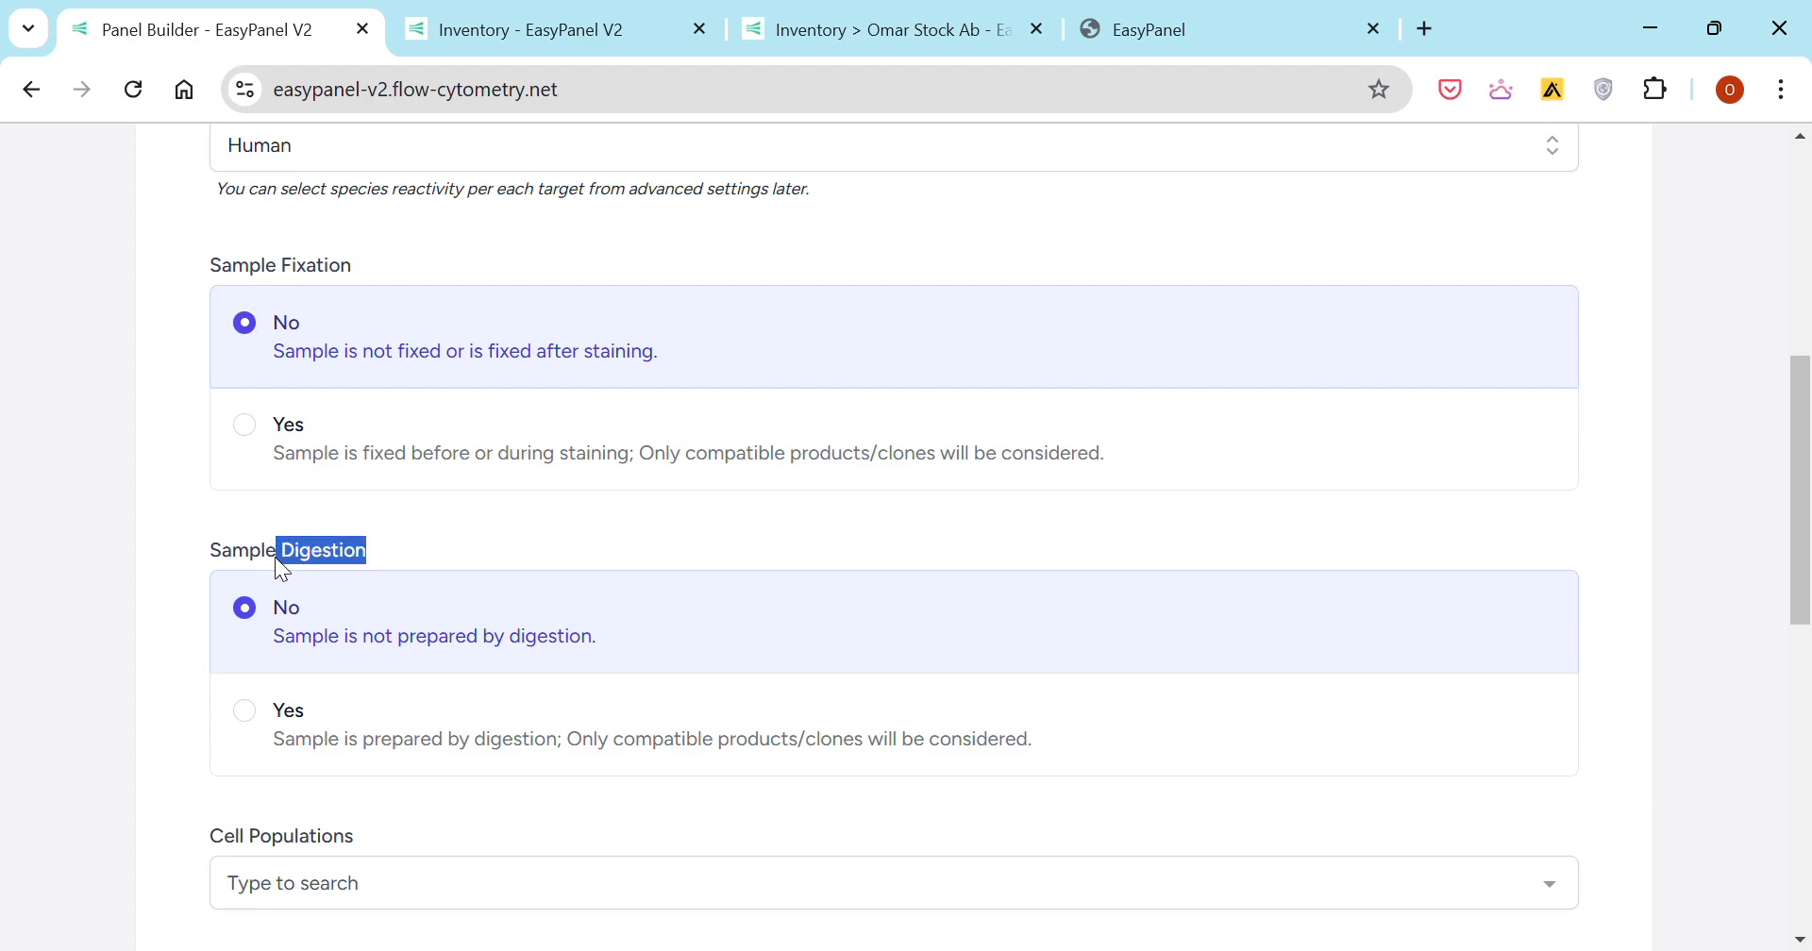
click(443, 717)
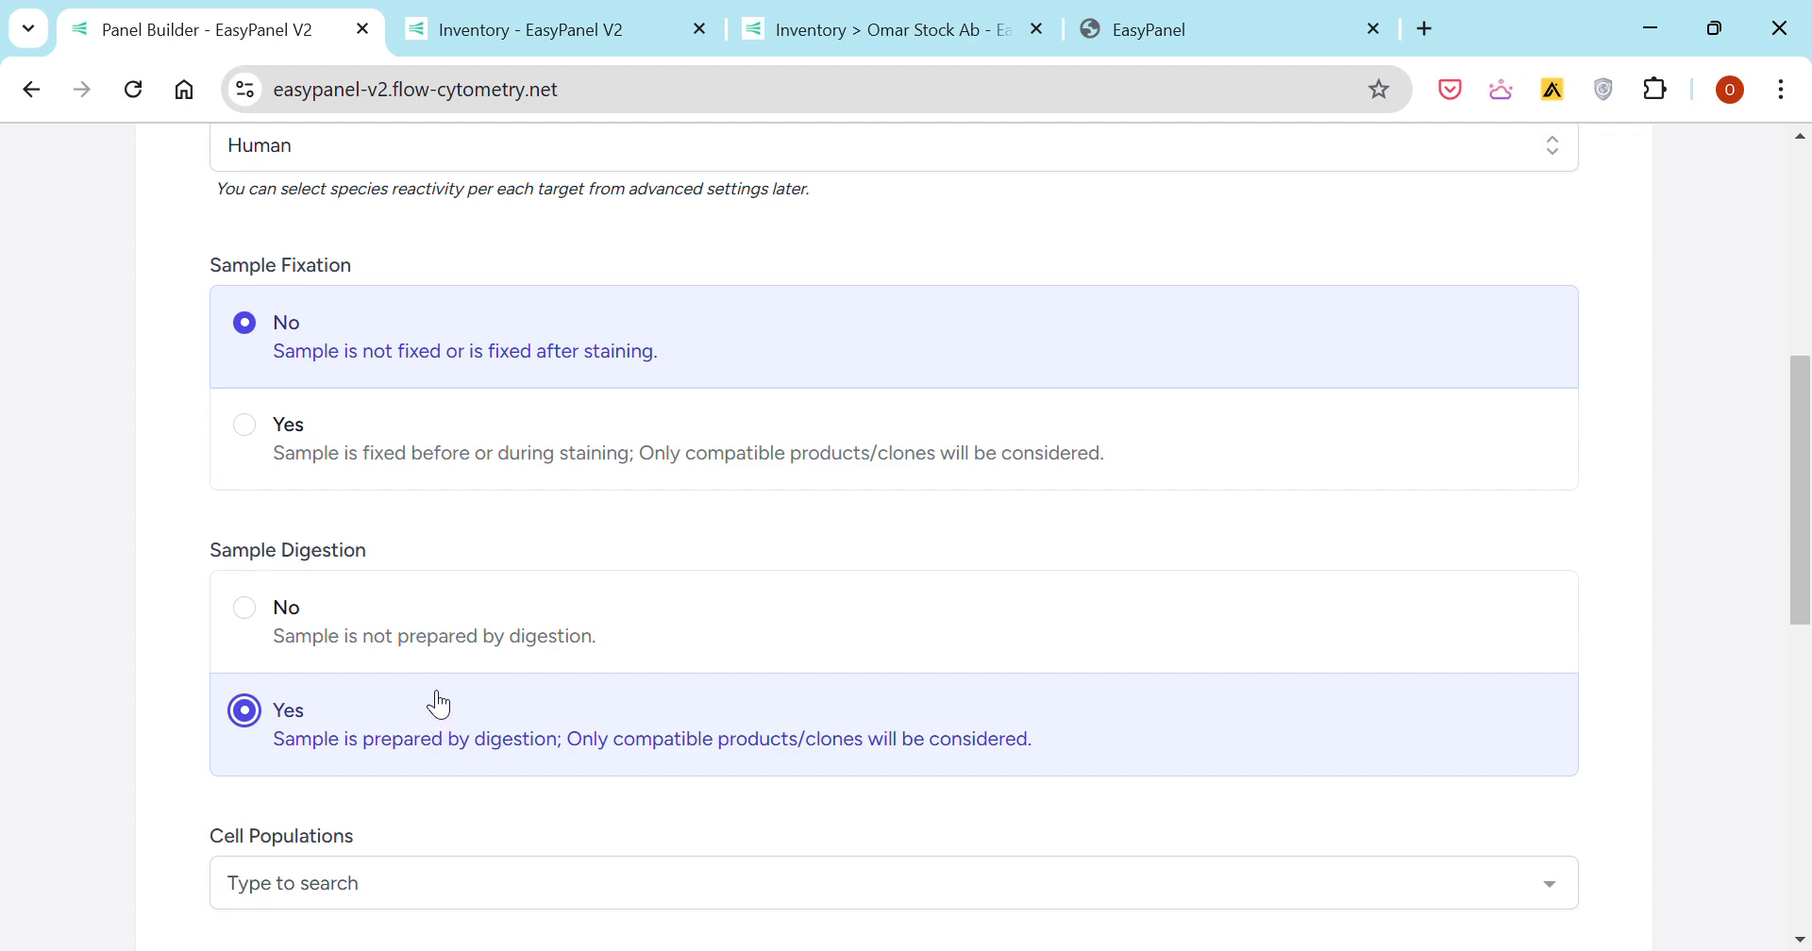
click(455, 634)
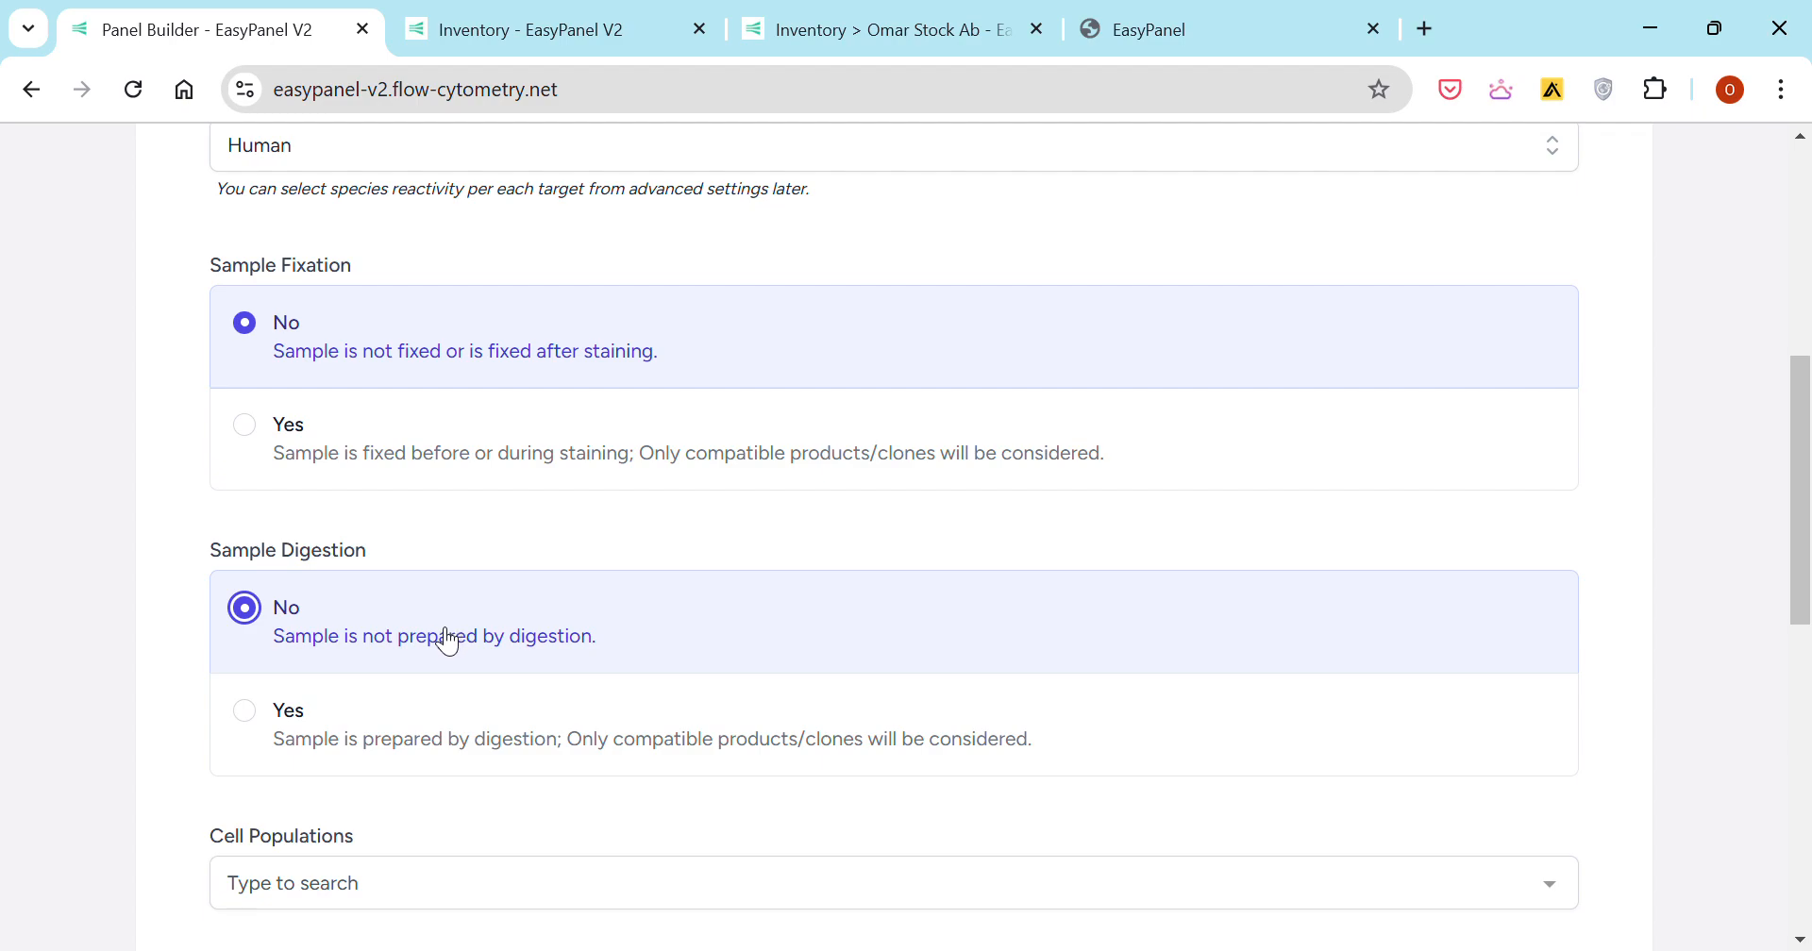
- Try Yes for both Sample Fixation and Sample Digestion again, then return both to No
click(379, 448)
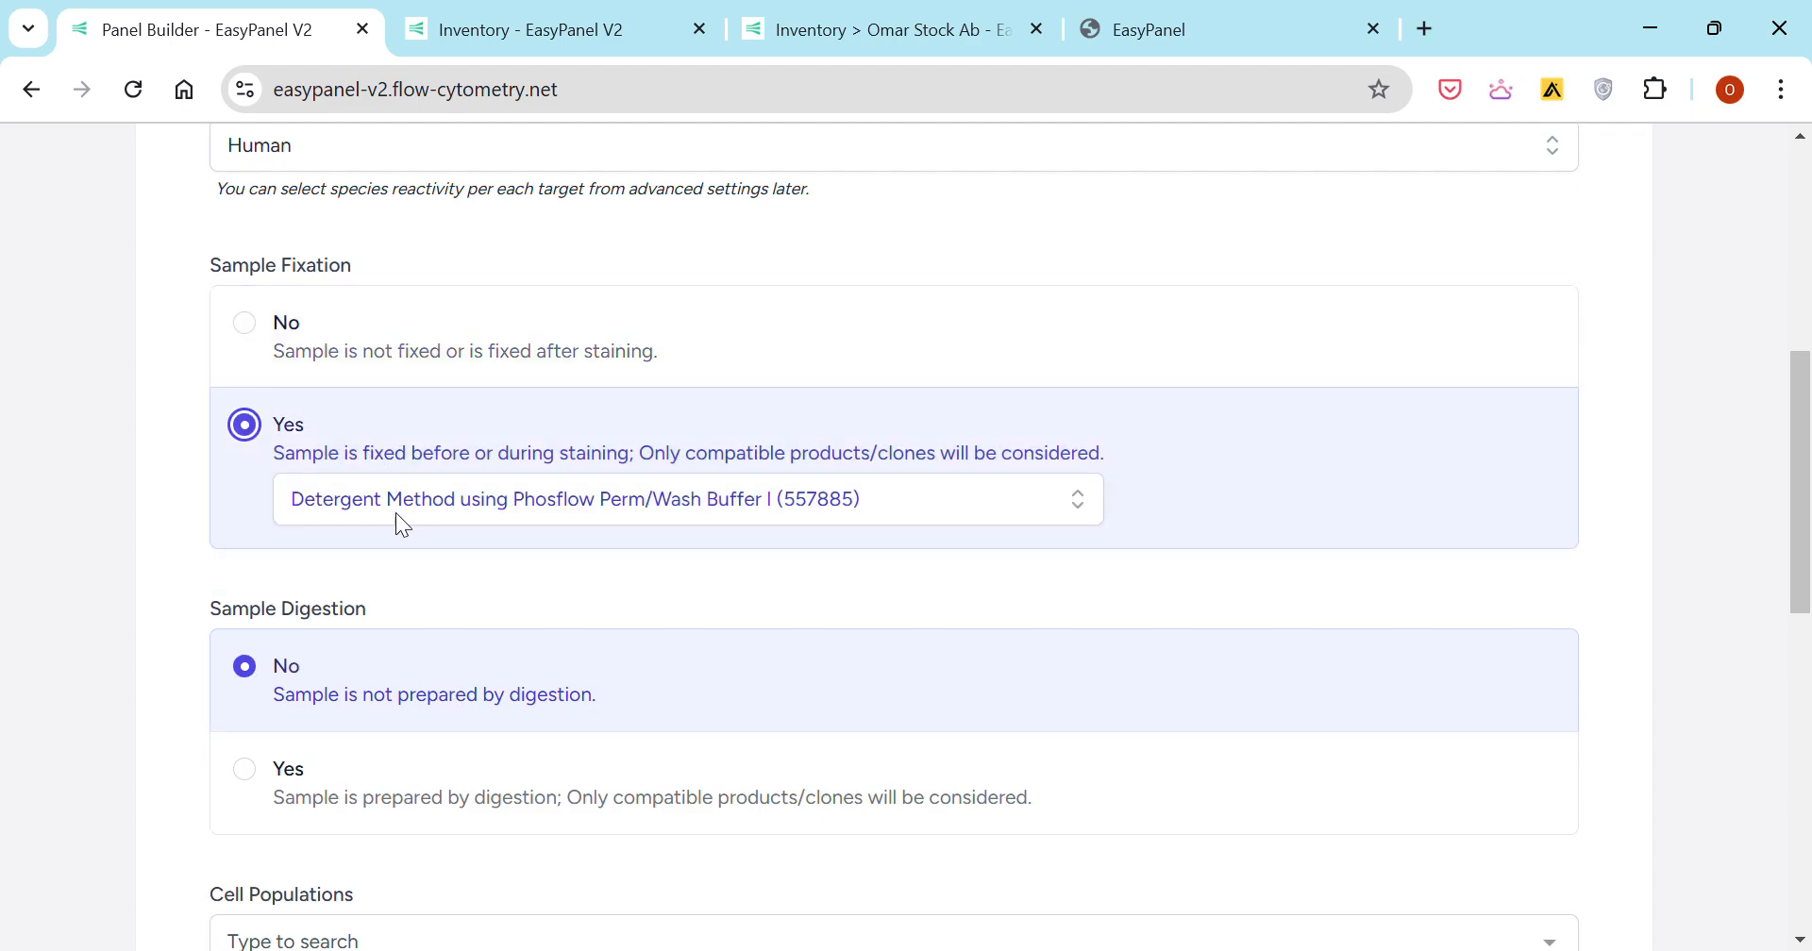
click(359, 767)
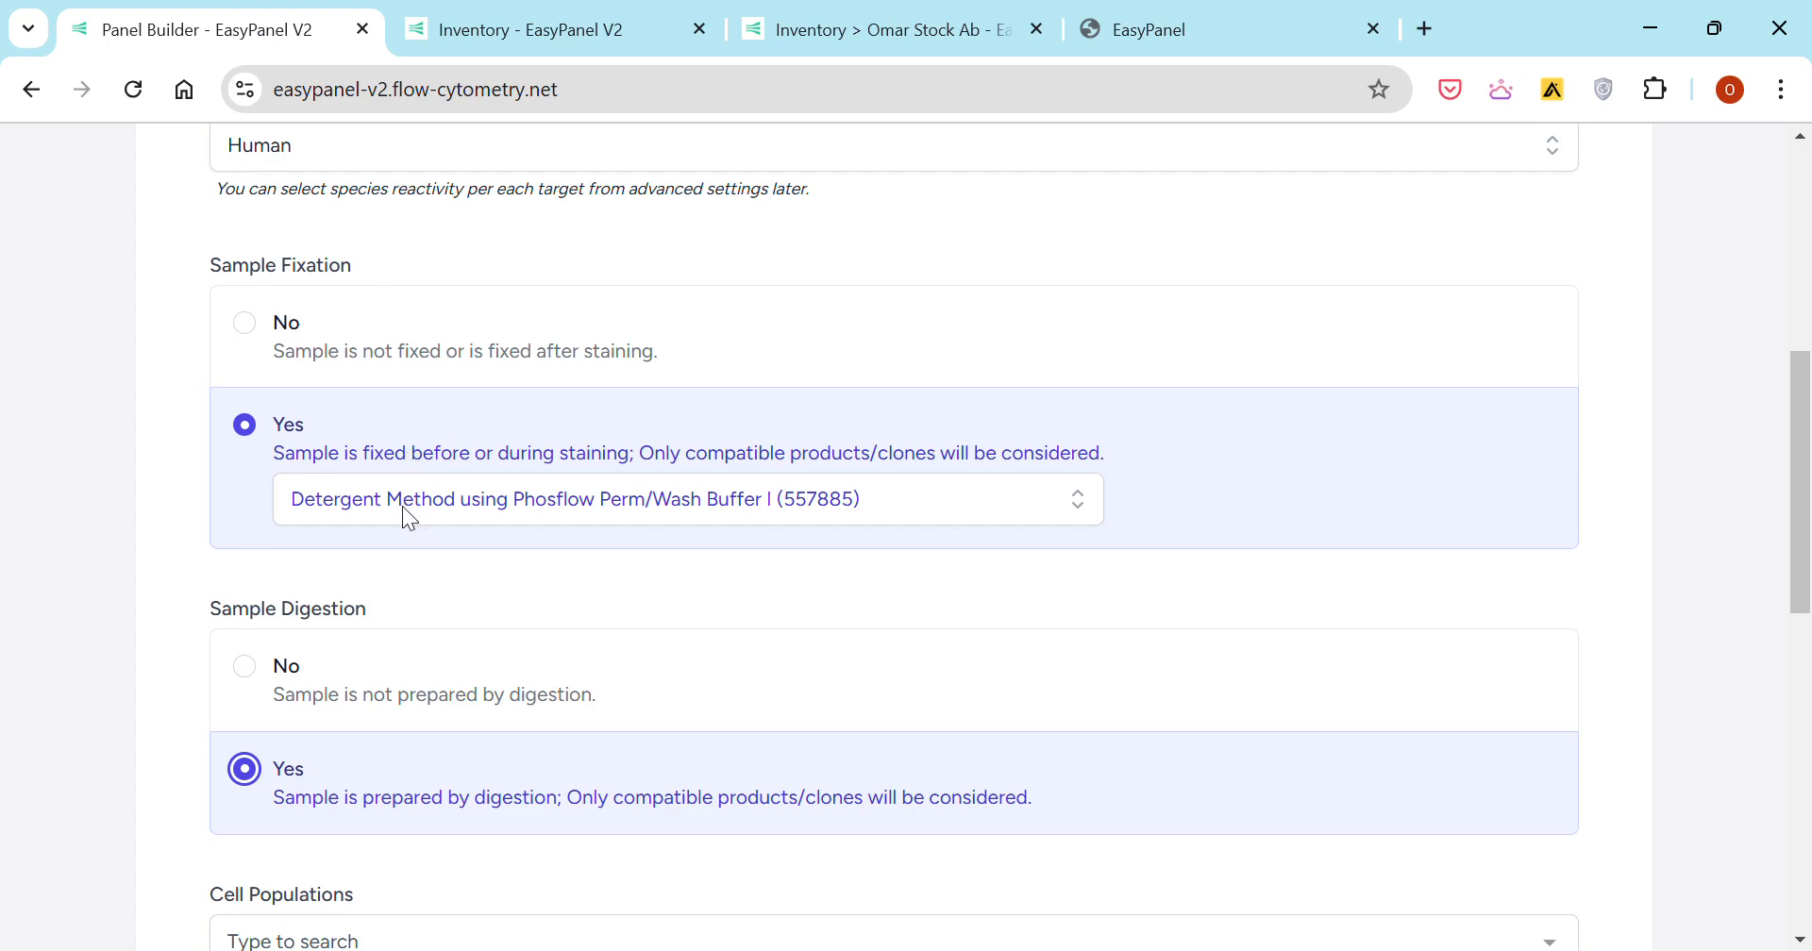
click(405, 377)
click(383, 634)
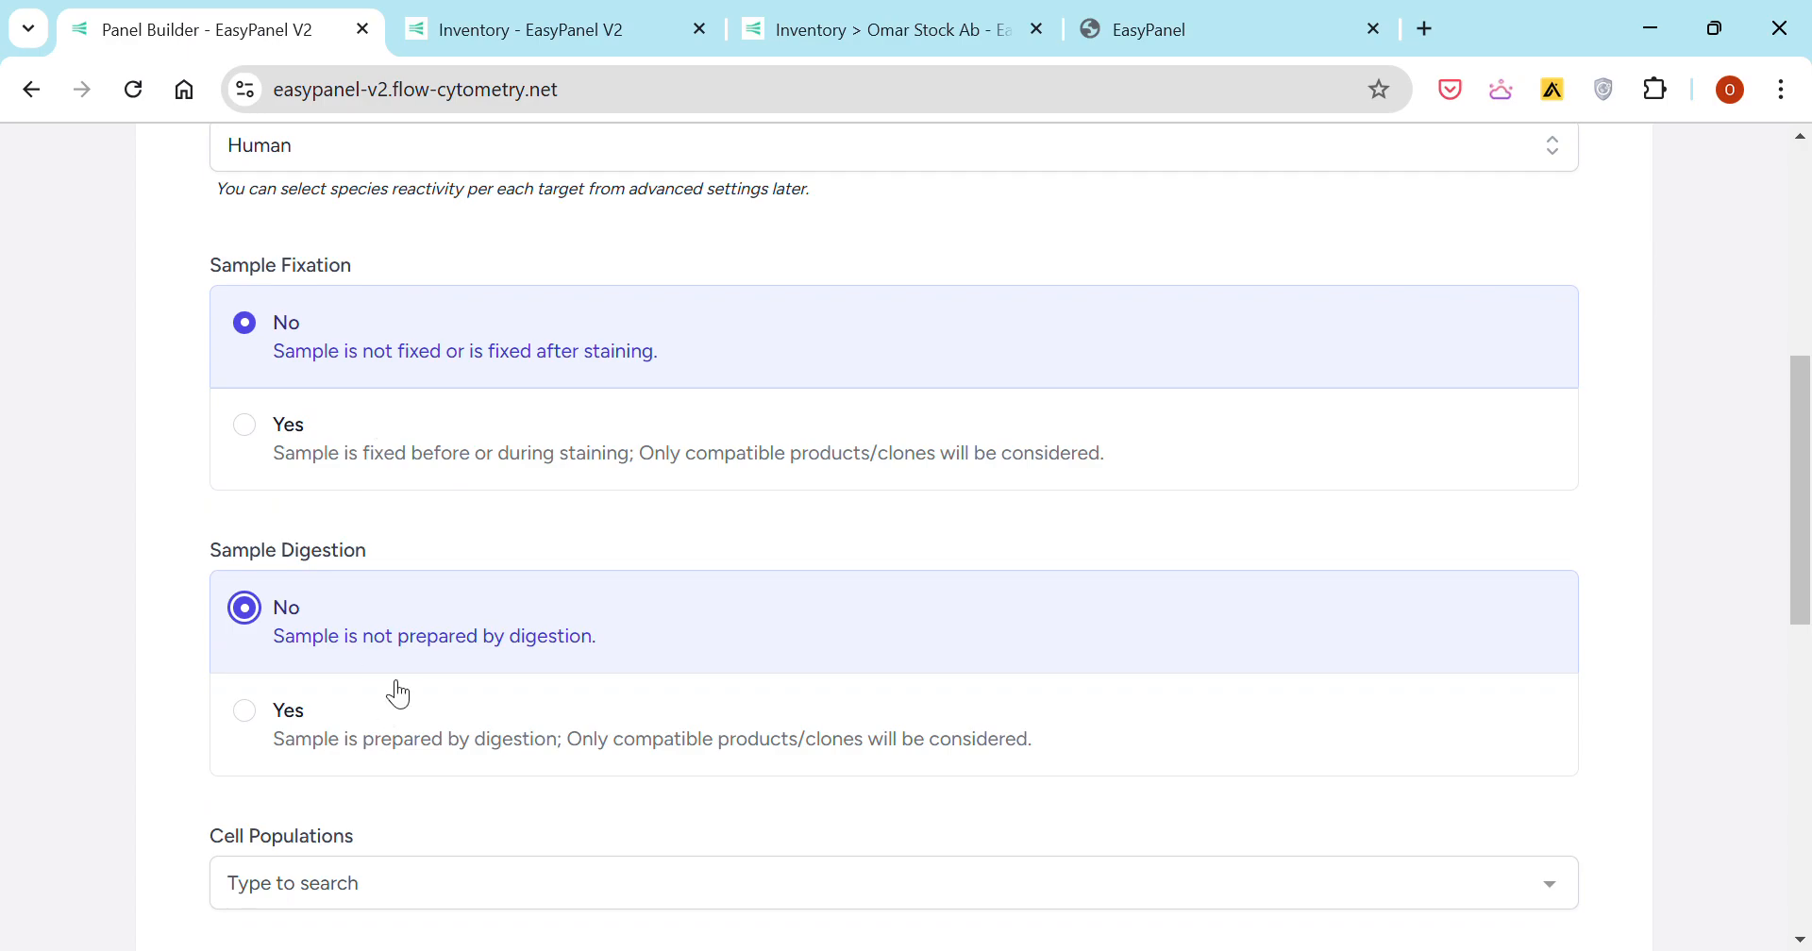
- Add CD4 T Cells (General) and Naïve CD8 T Cells as the cell populations
scroll(413, 731, down, 6)
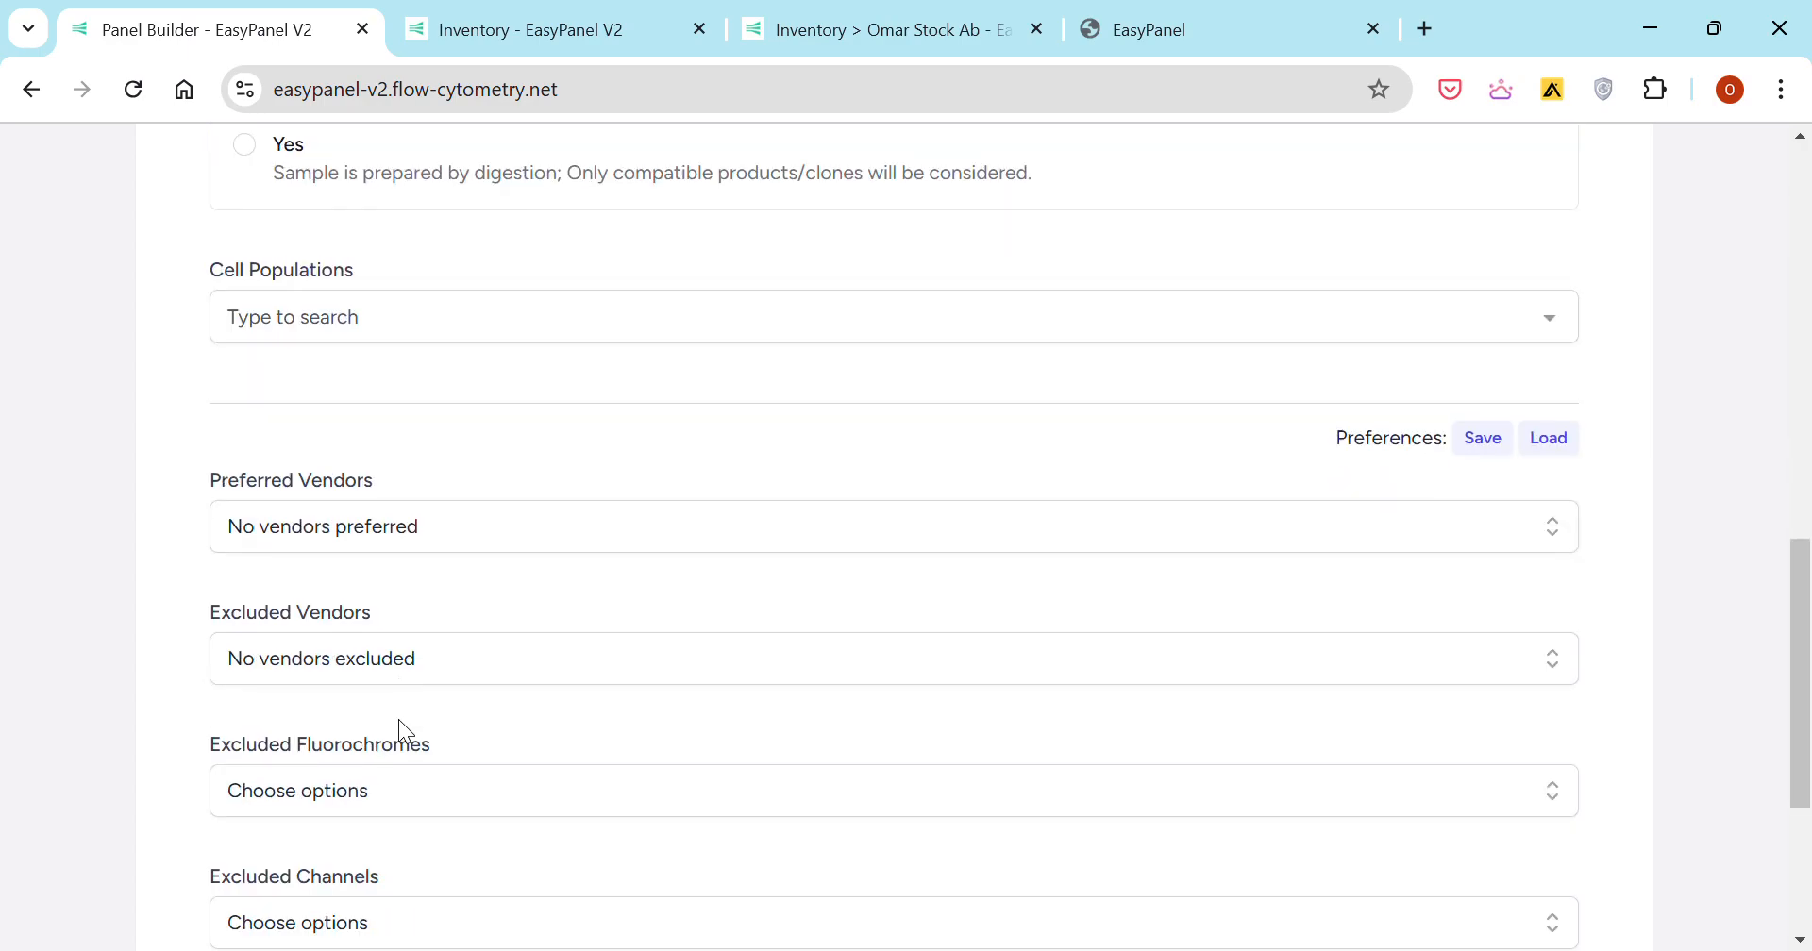
click(407, 318)
click(404, 386)
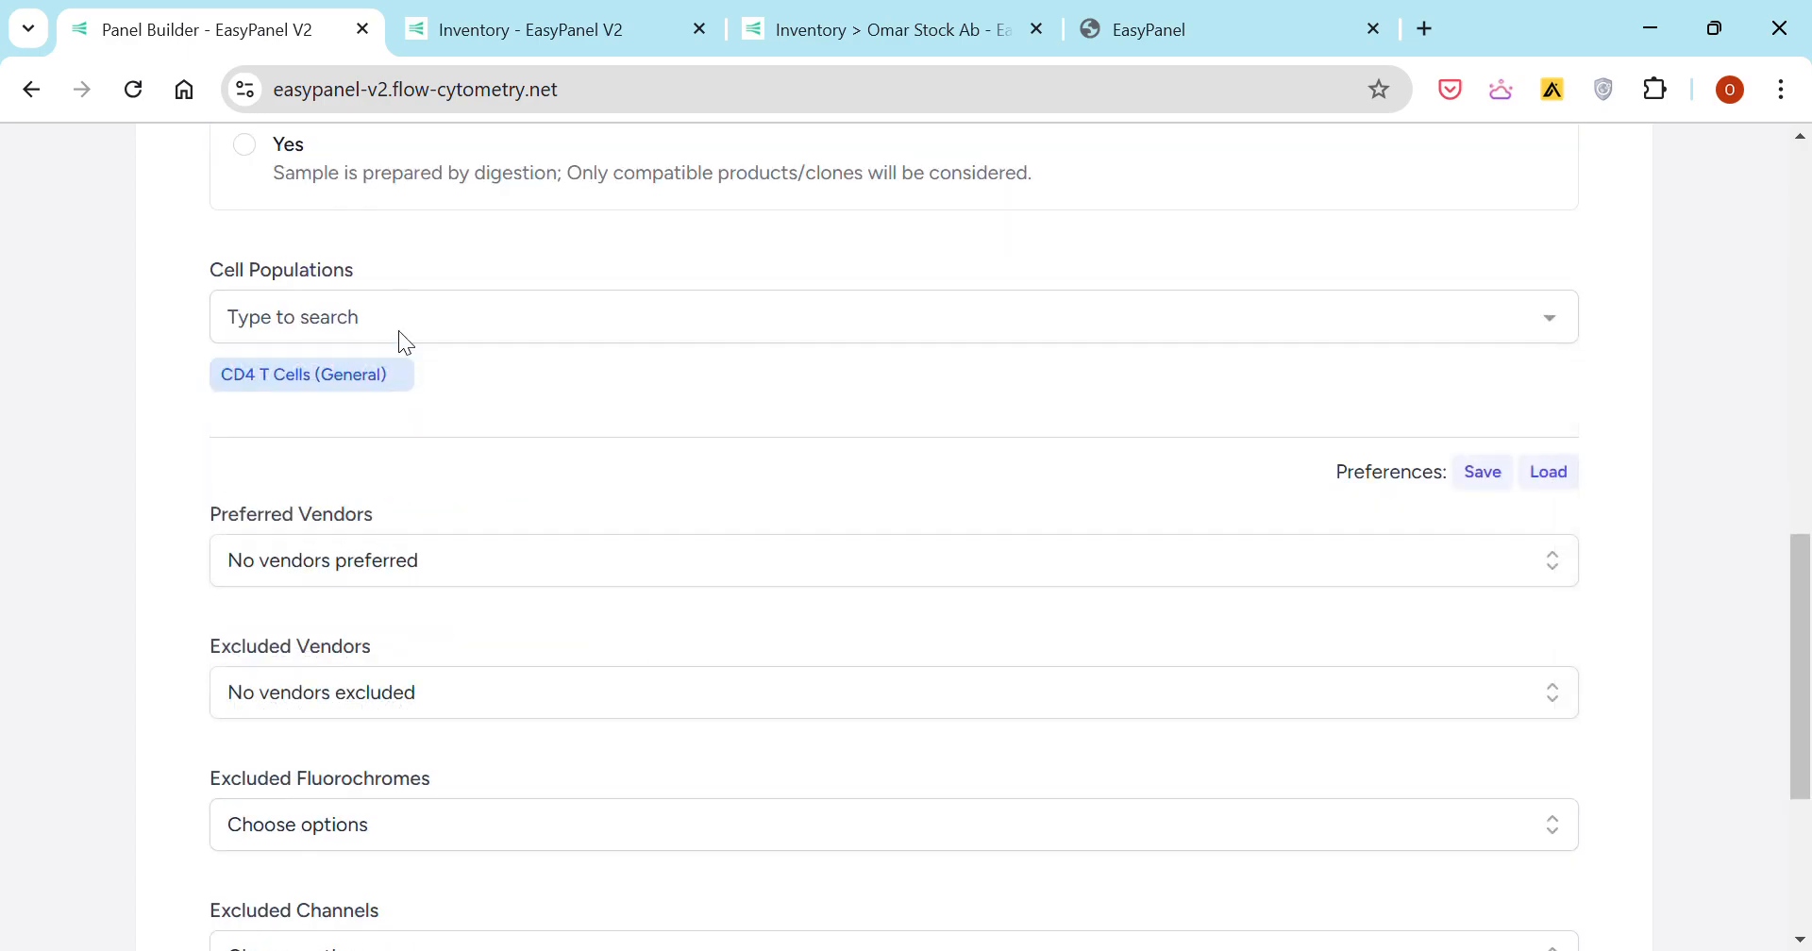
click(398, 330)
text(cd9)
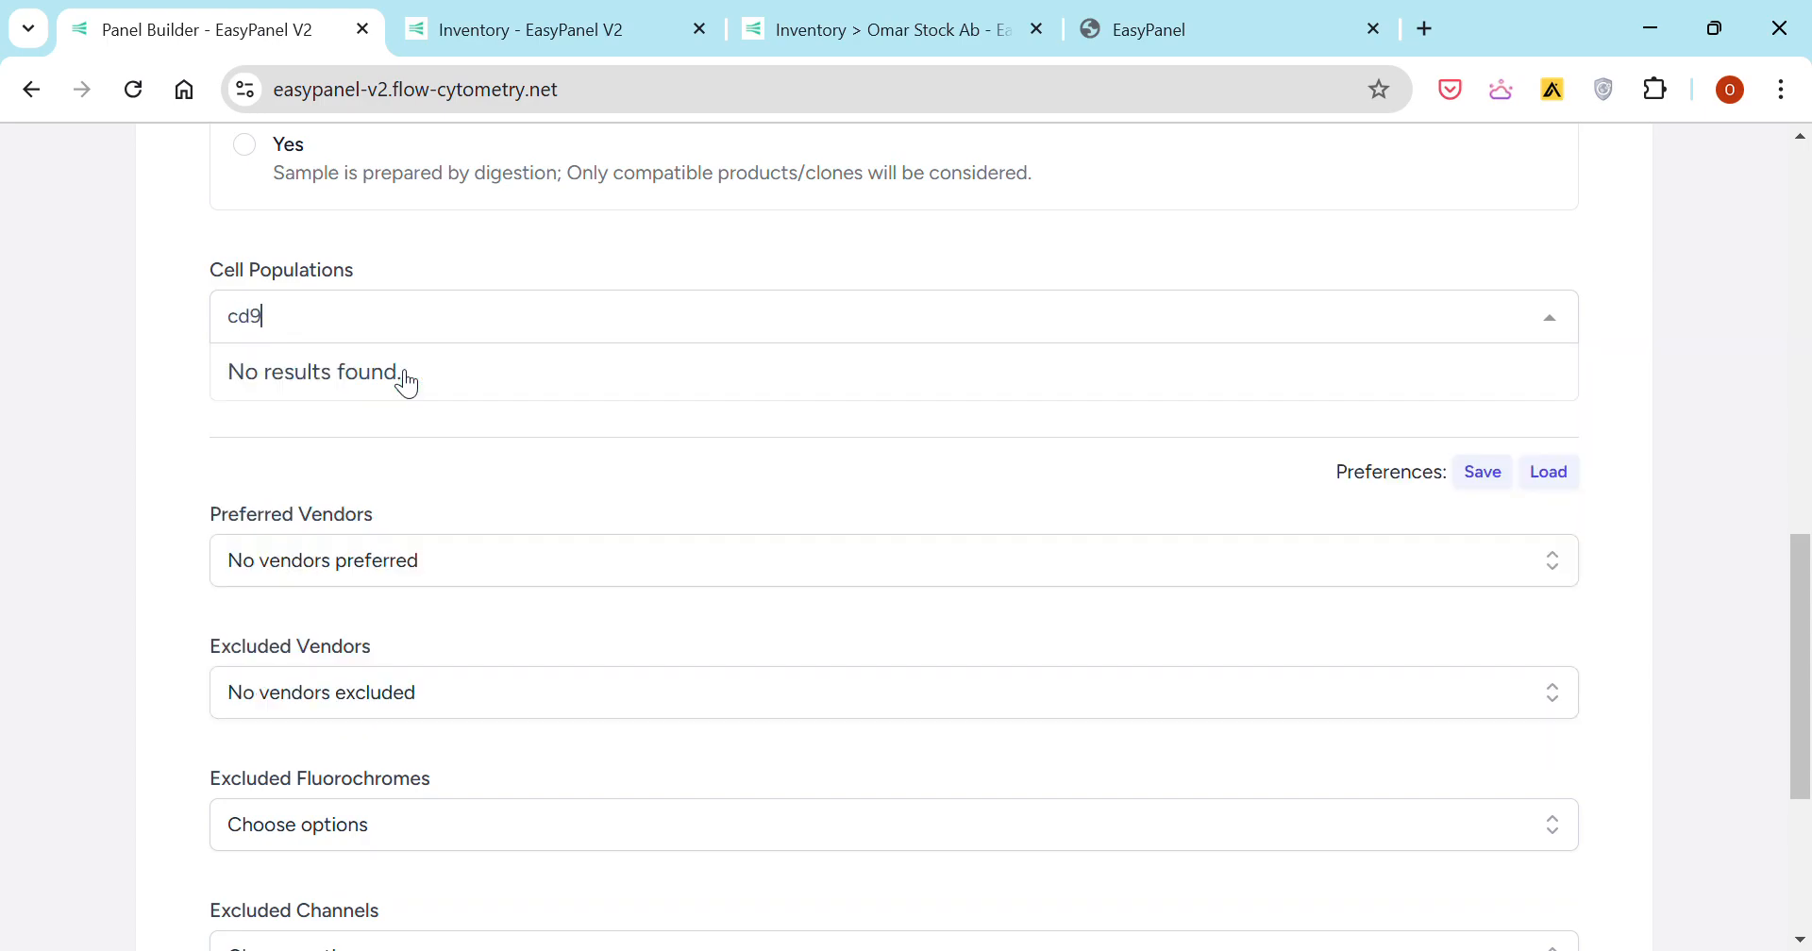
key(BackSpace)
text(8)
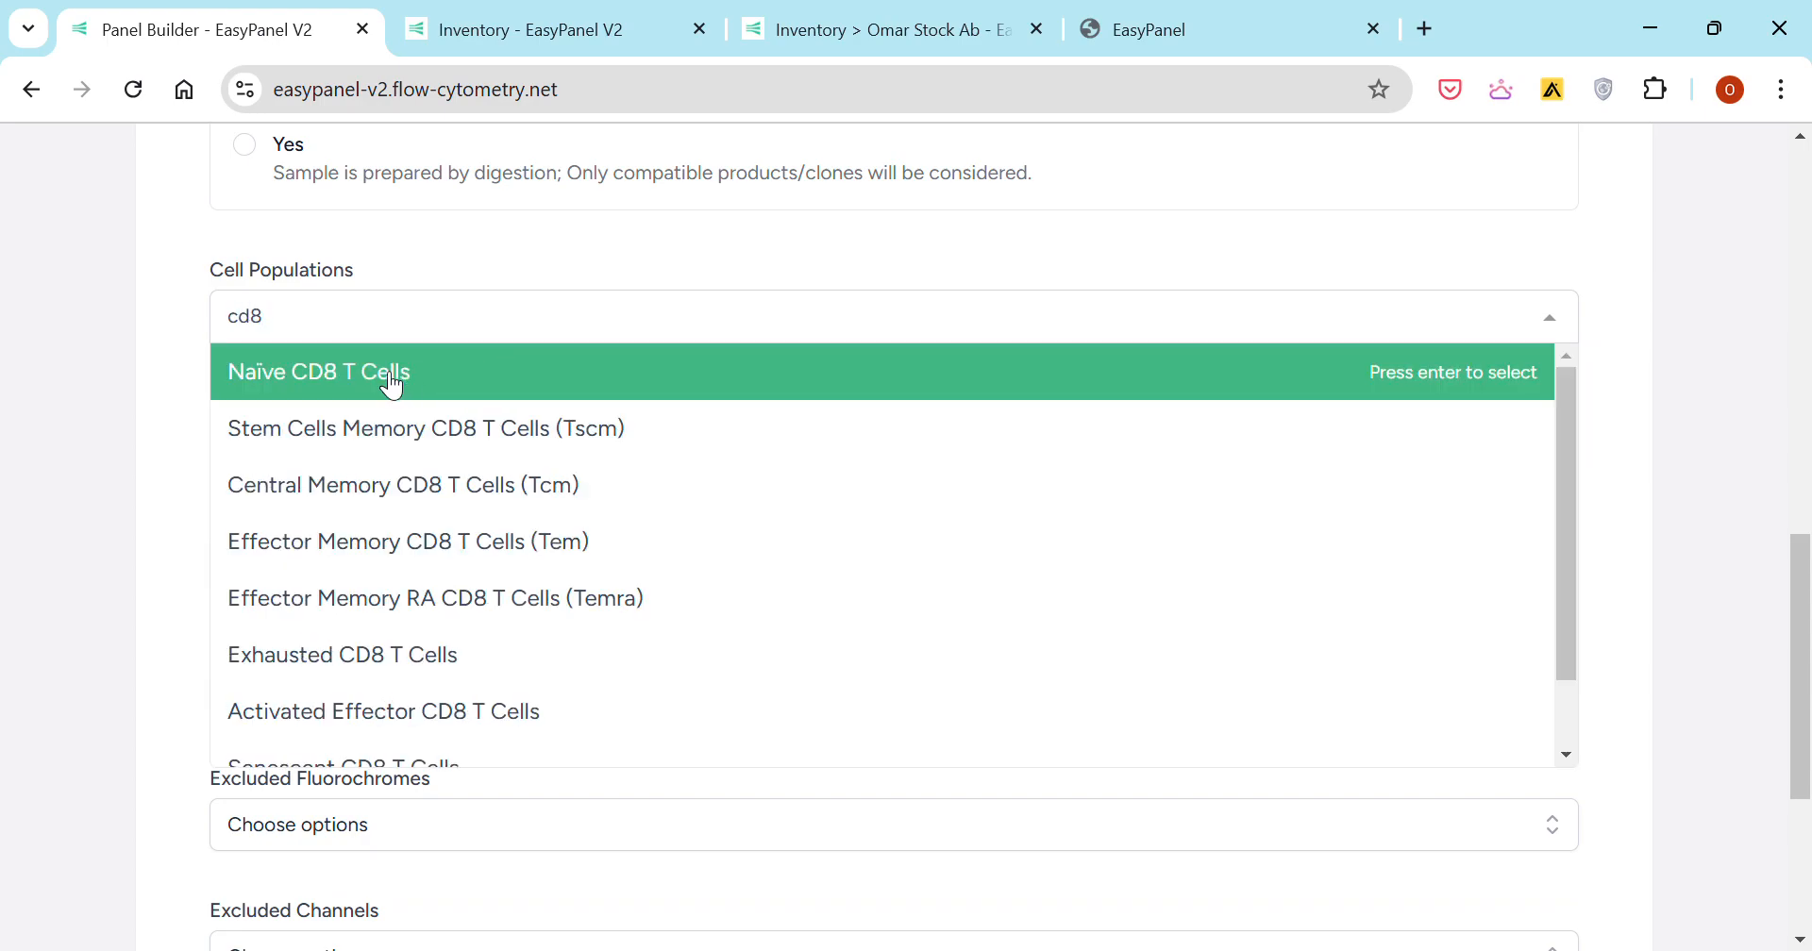
click(367, 396)
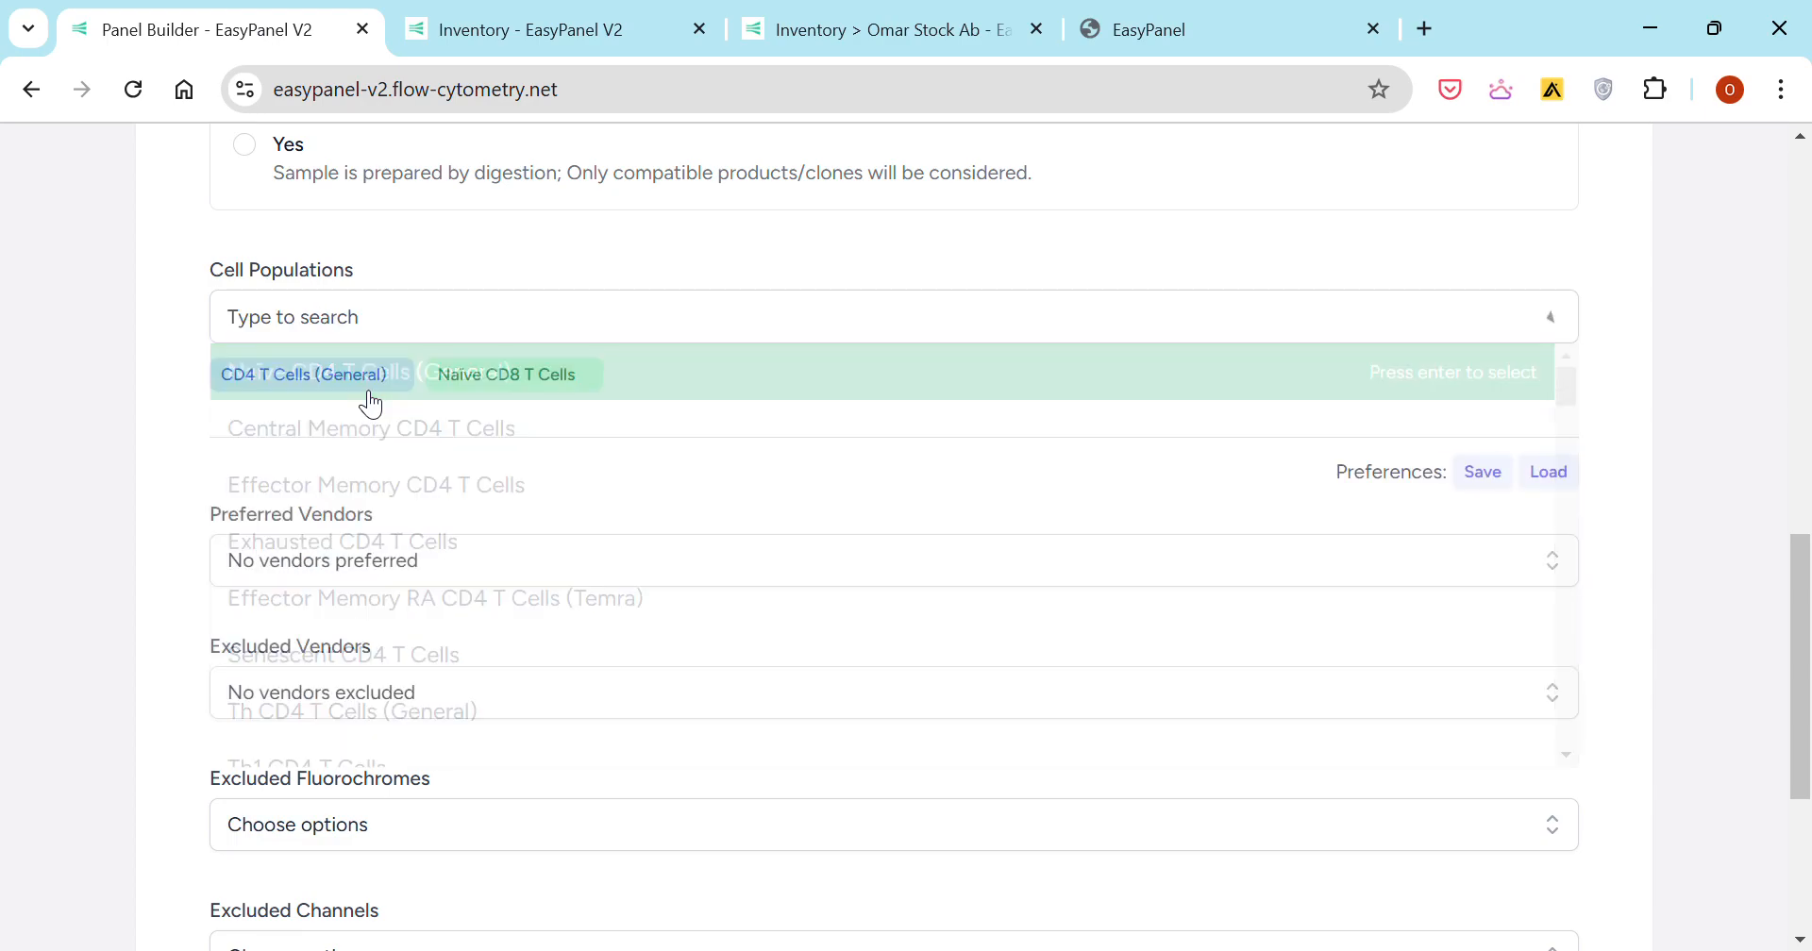
- Look through the vendors available as Preferred Vendors and close the list without choosing any
scroll(356, 425, down, 3)
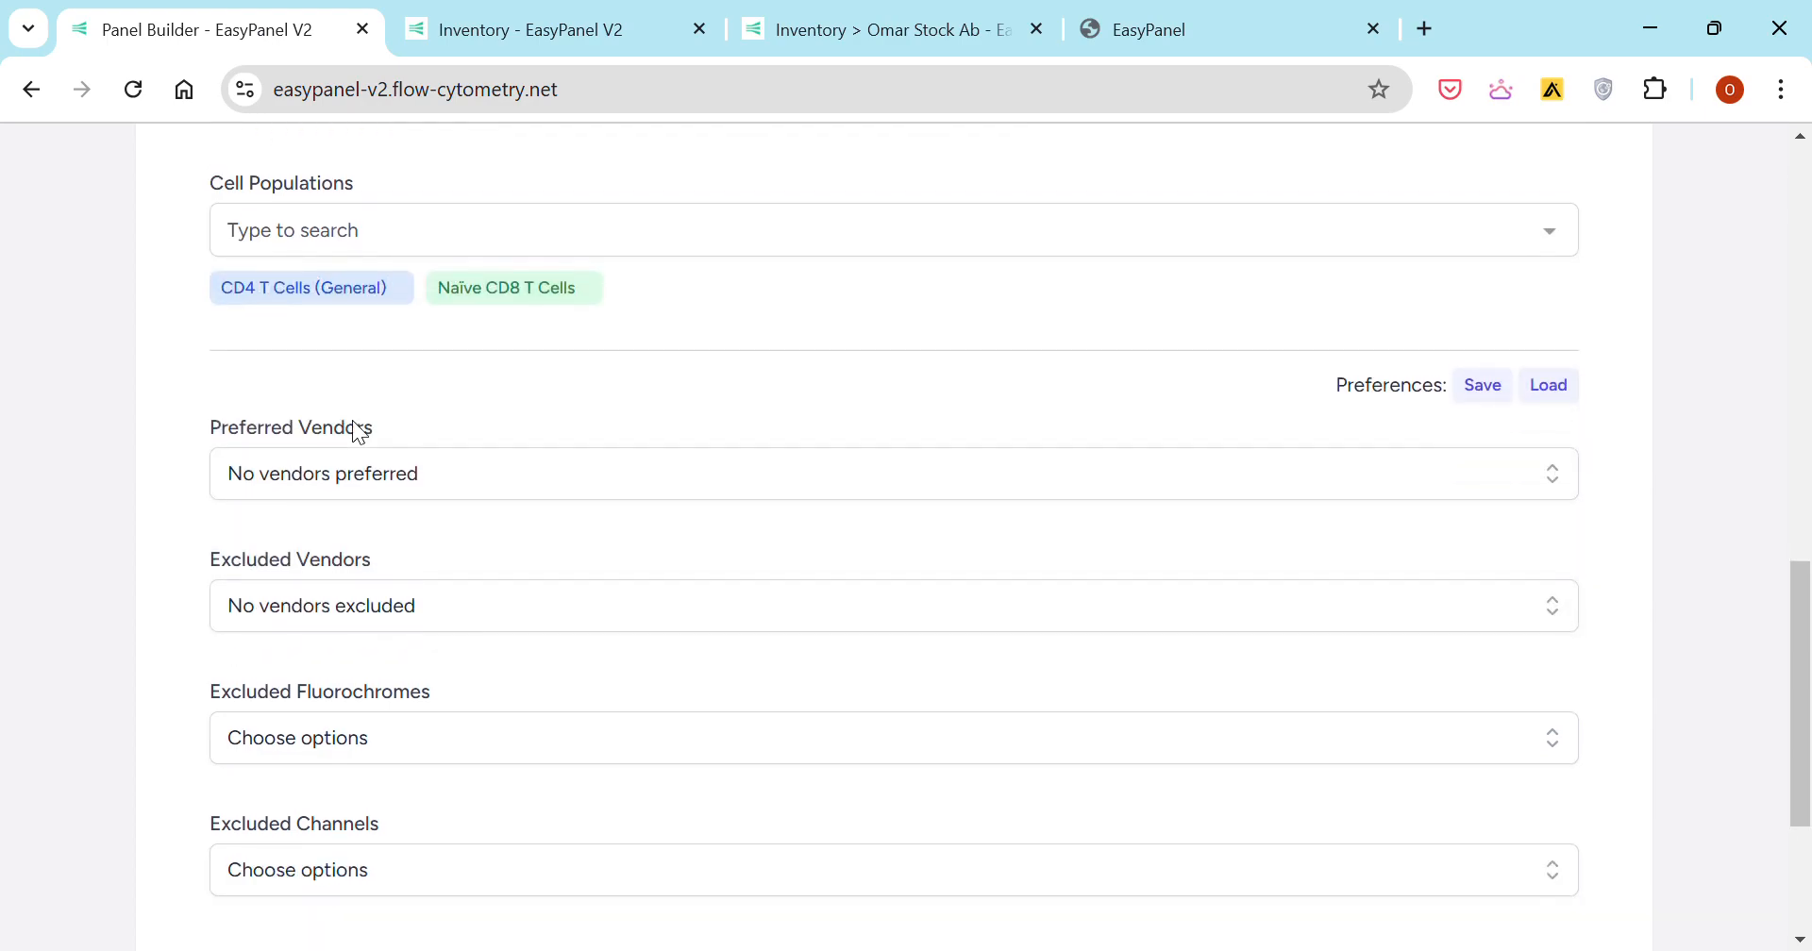
click(389, 297)
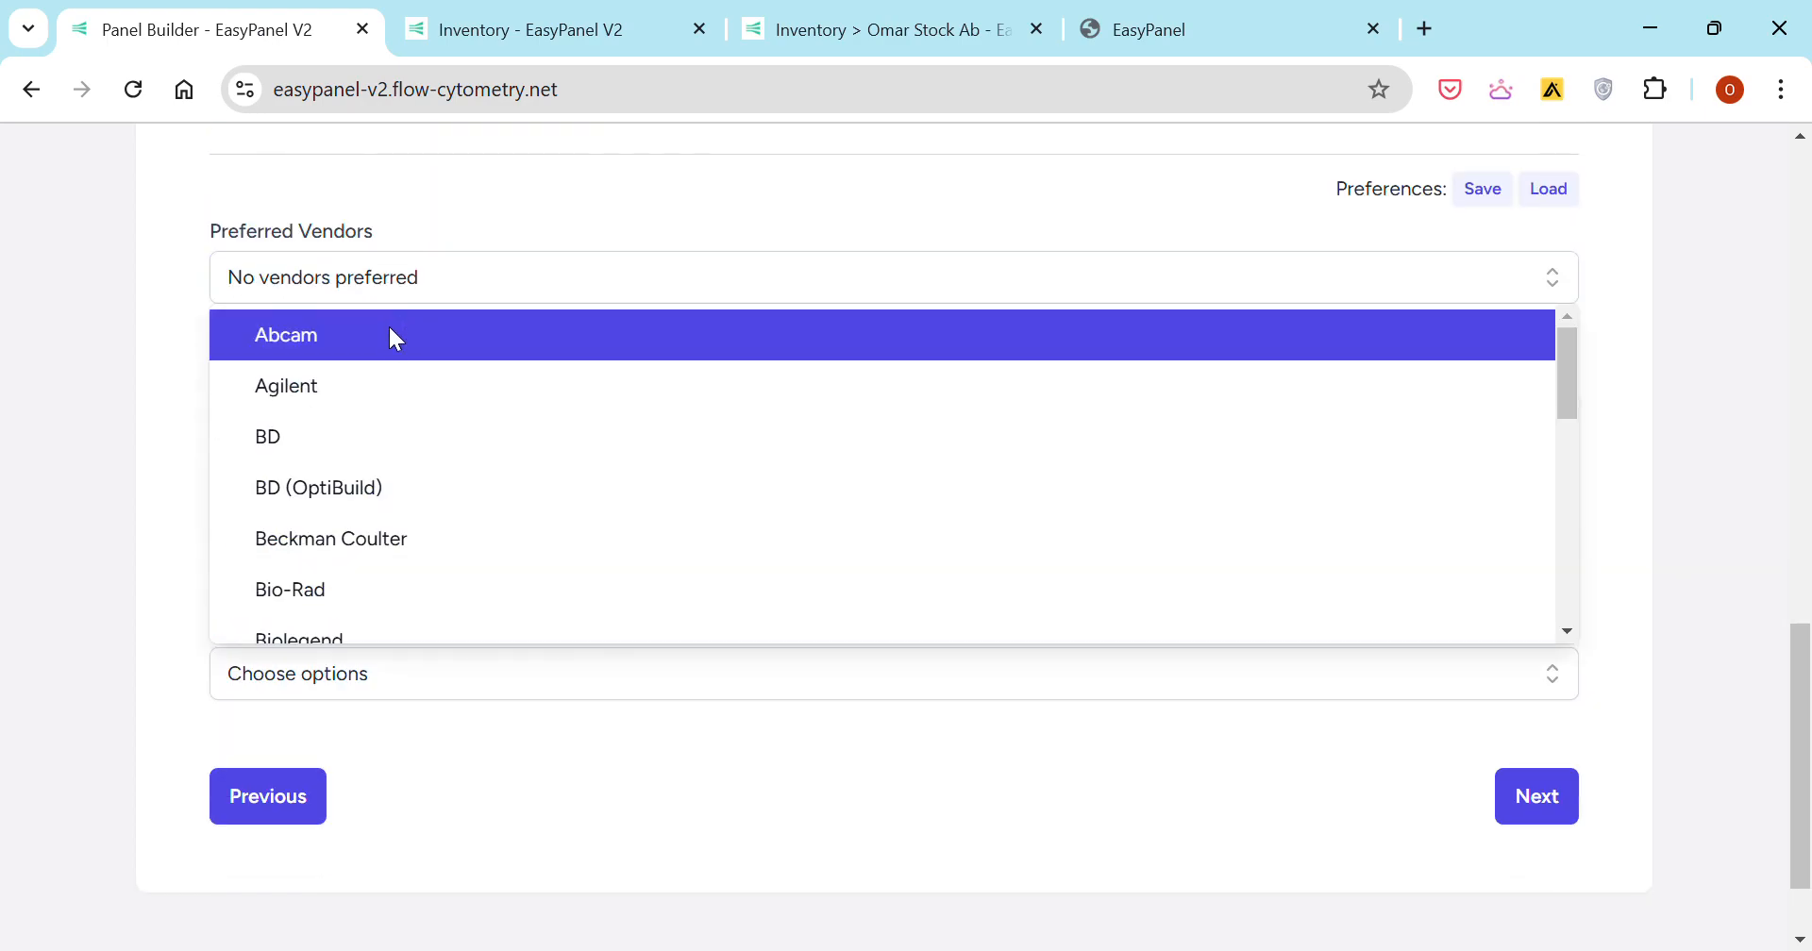
scroll(380, 502, down, 2)
scroll(380, 504, down, 6)
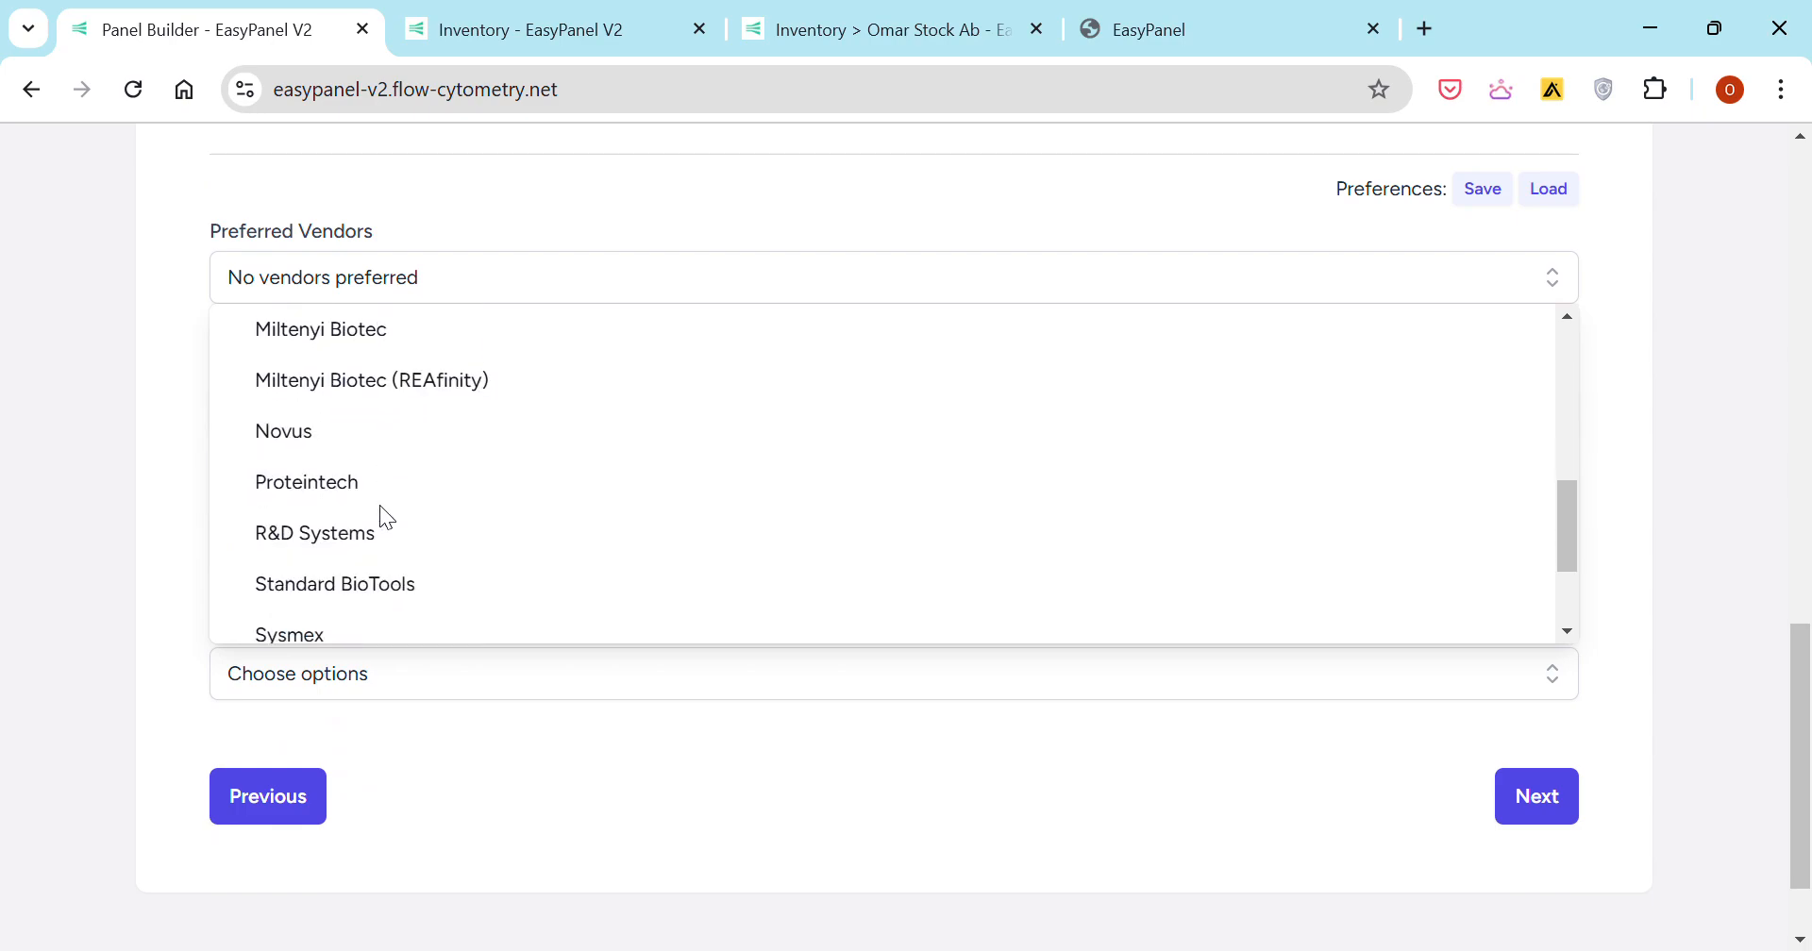
scroll(377, 528, up, 3)
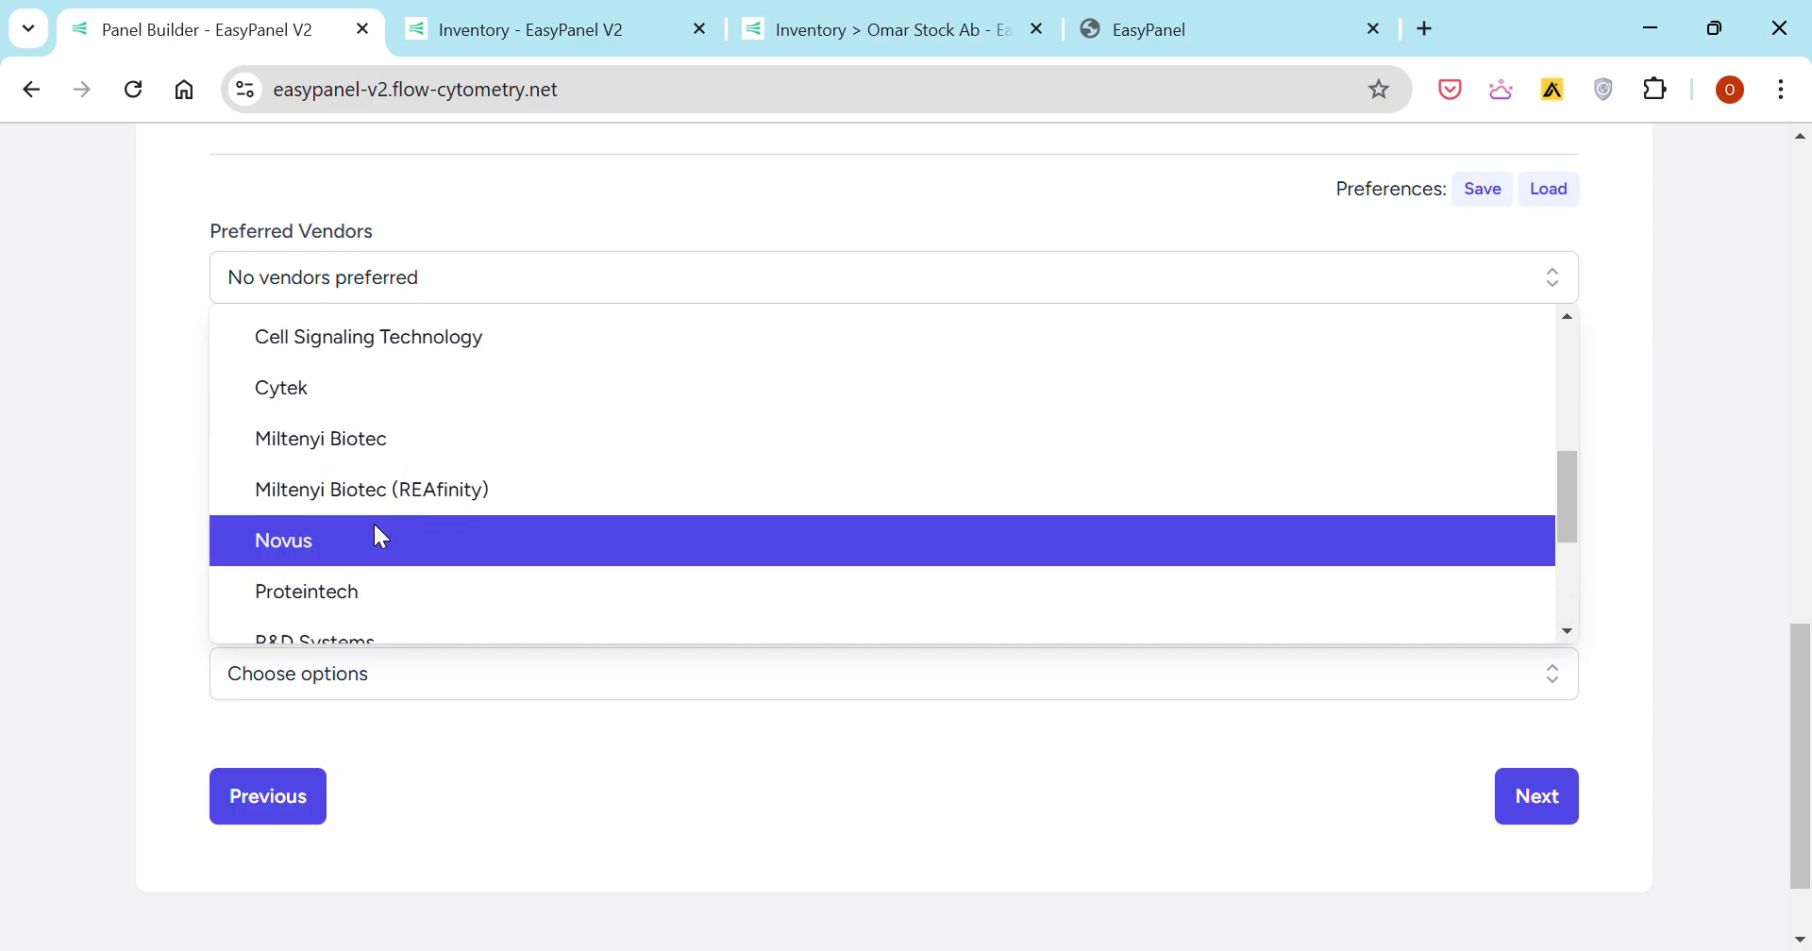
scroll(375, 530, up, 3)
scroll(359, 562, up, 2)
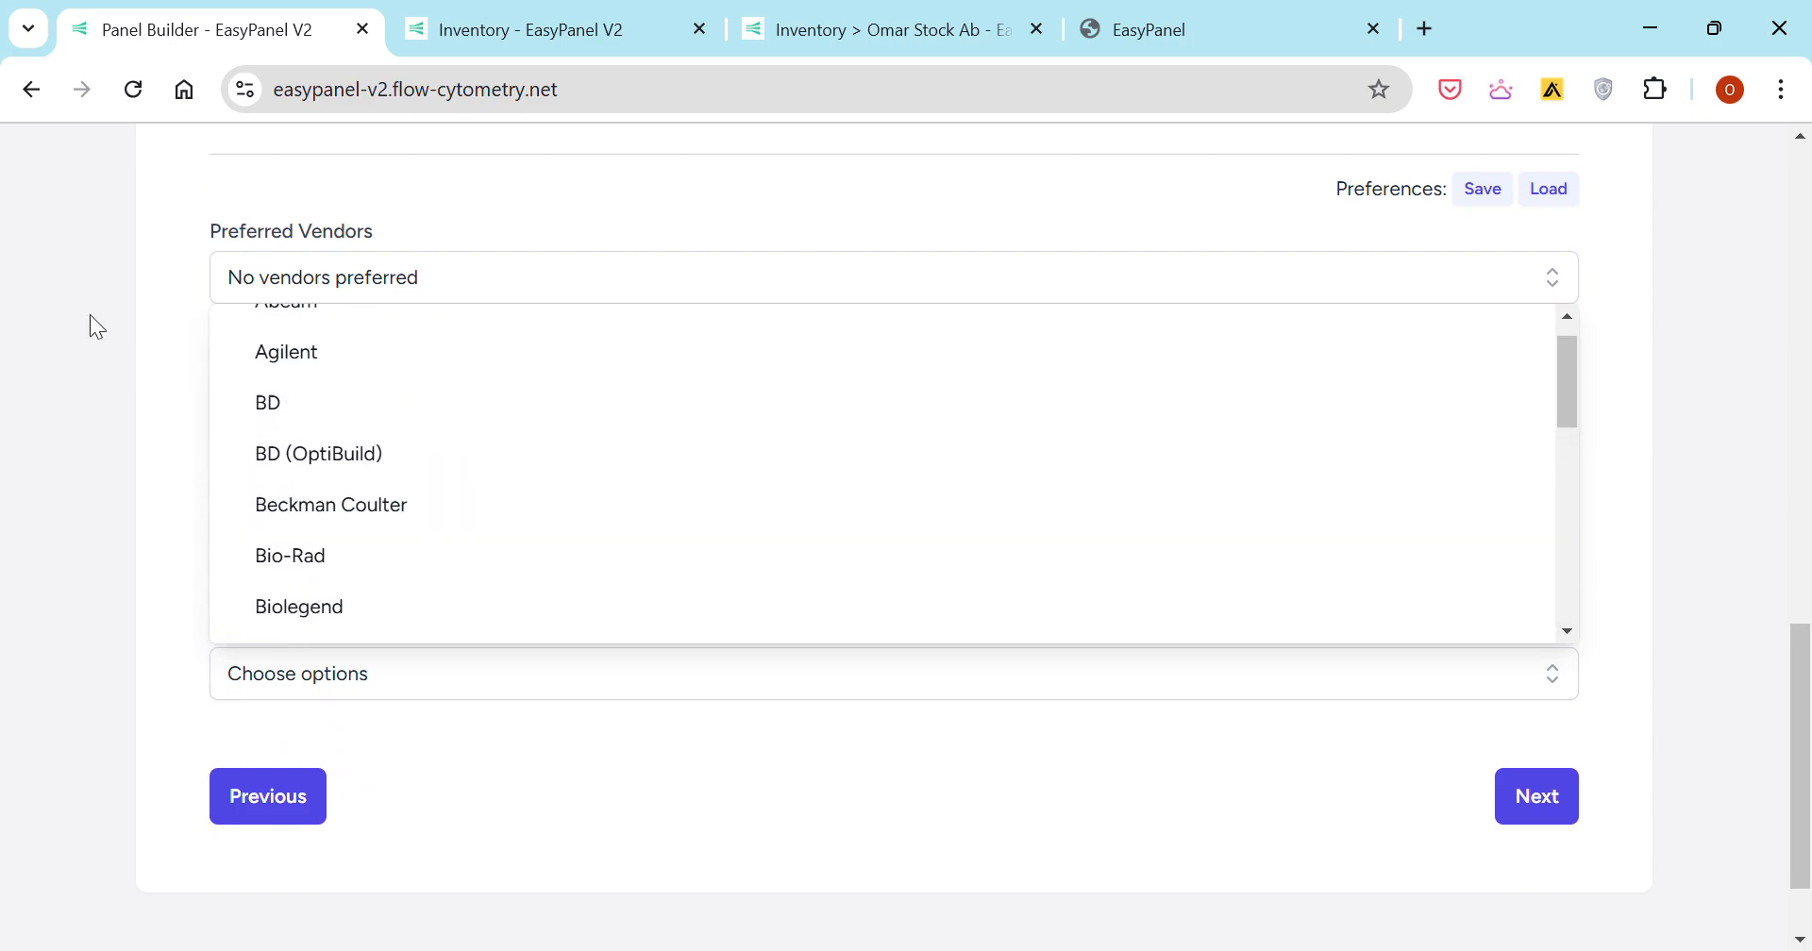
click(61, 326)
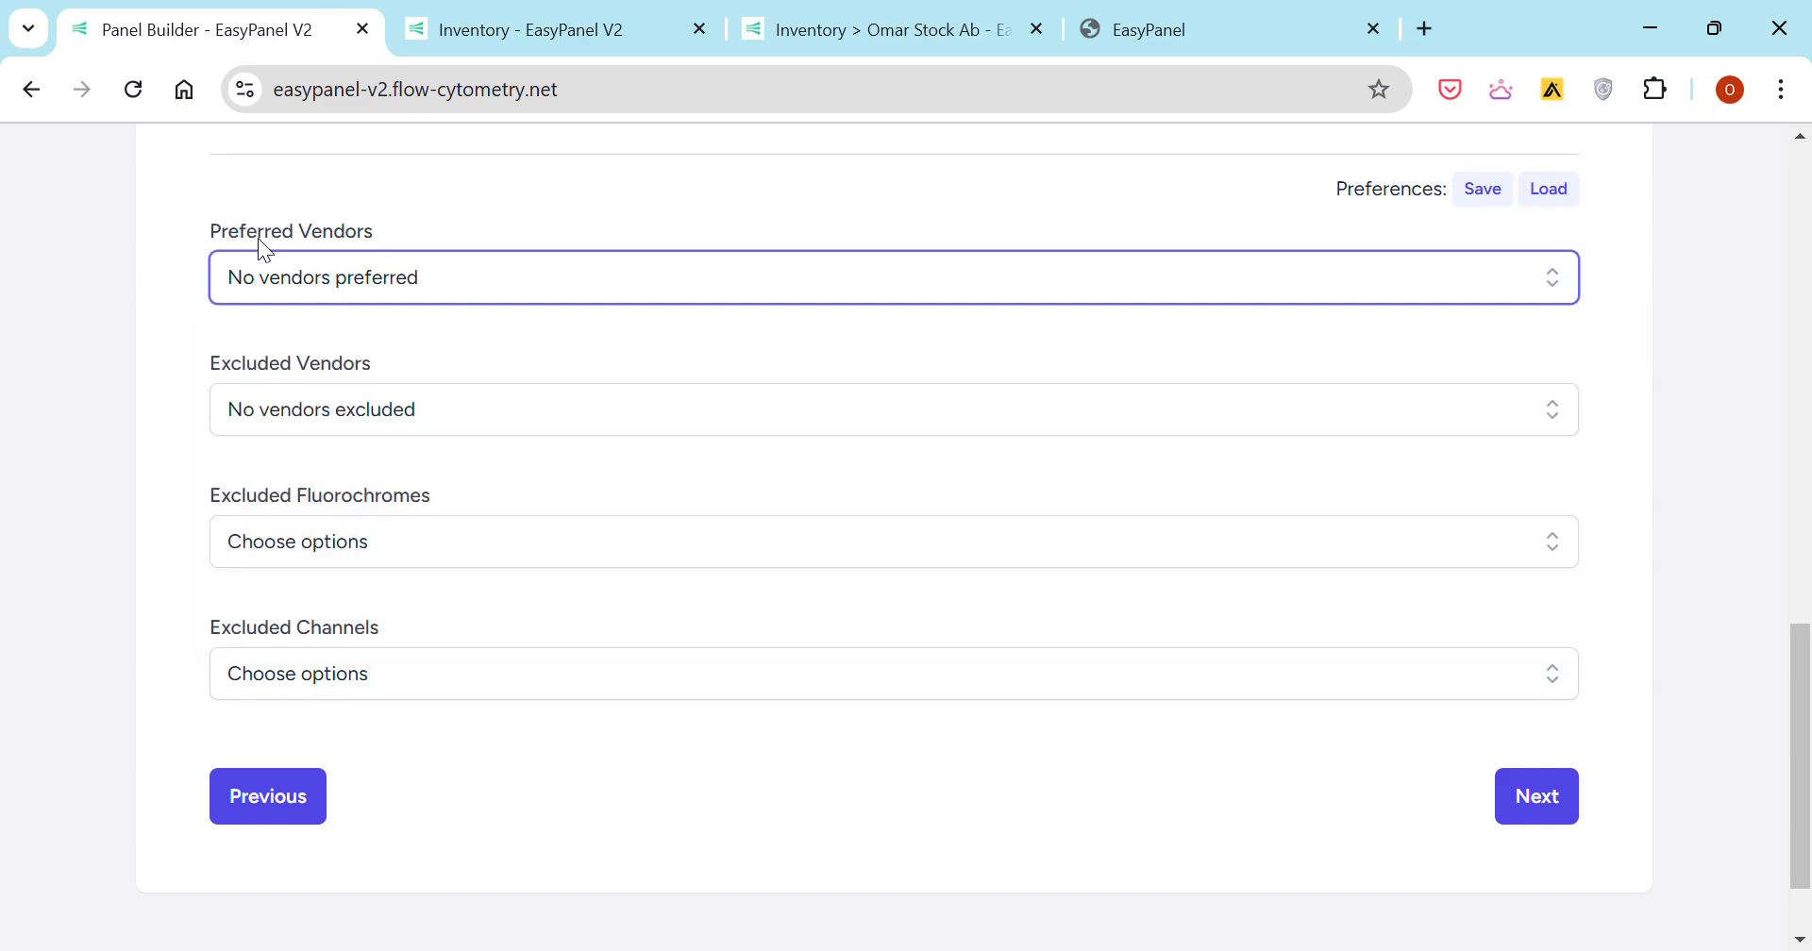
- Check the choices offered for Excluded Vendors, Excluded Fluorochromes and Excluded Channels without excluding anything
click(290, 415)
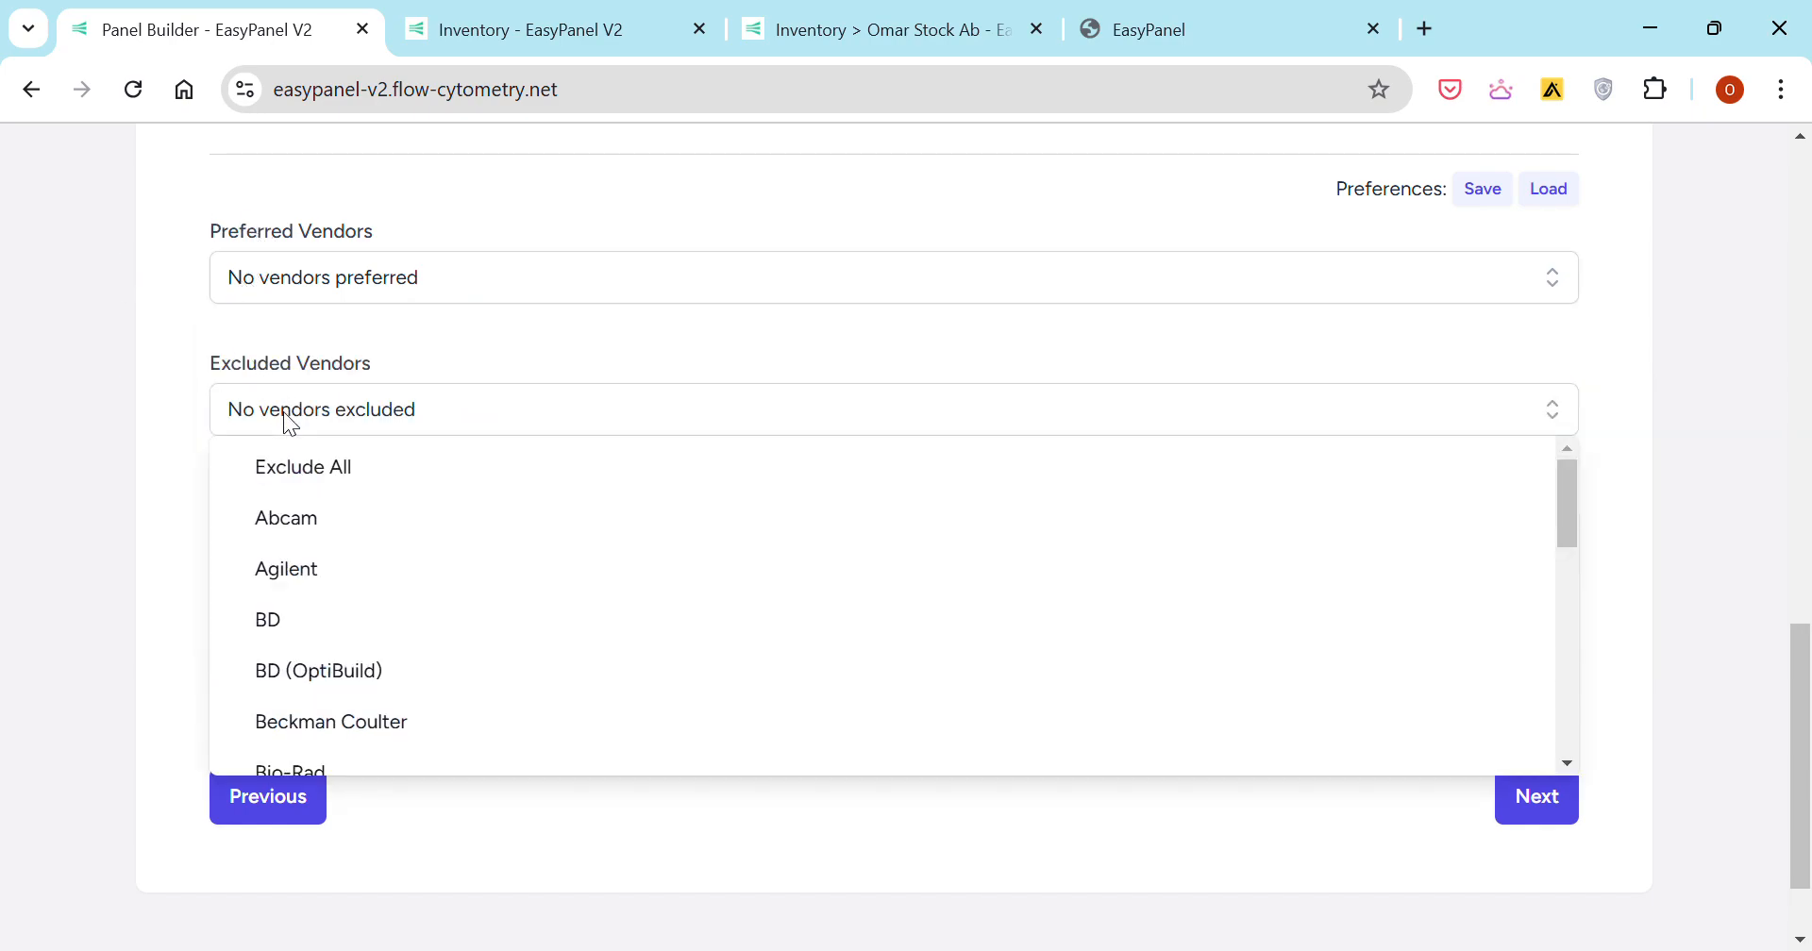
click(126, 564)
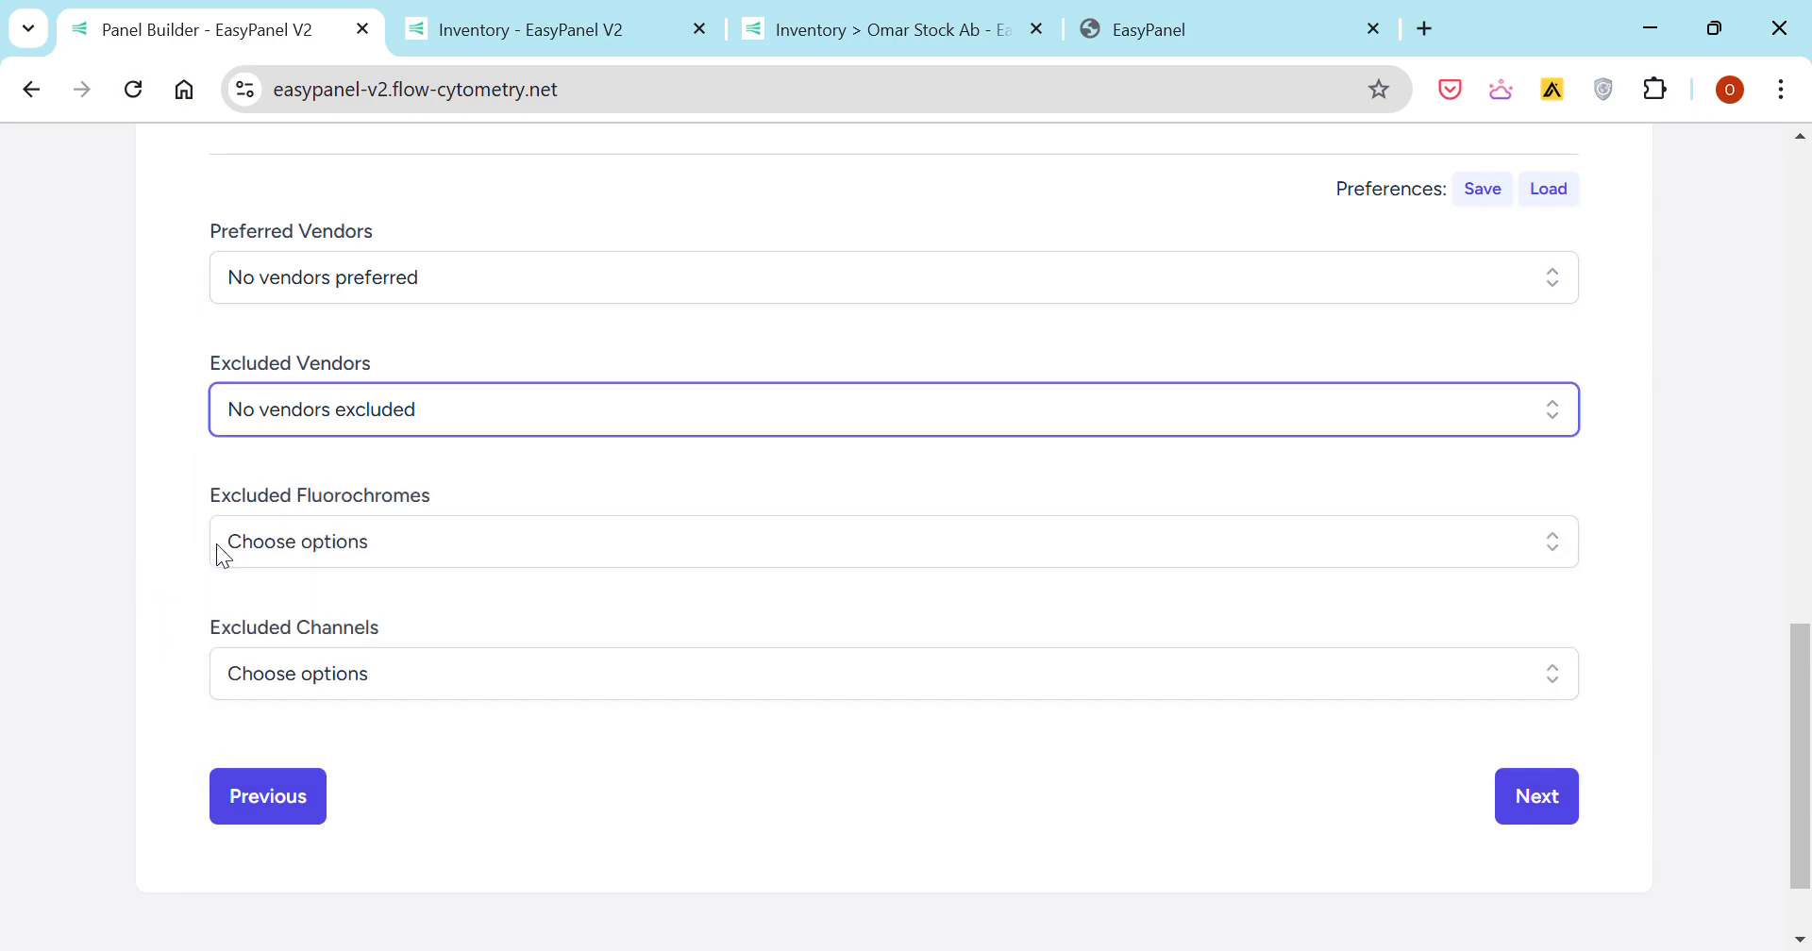
click(271, 547)
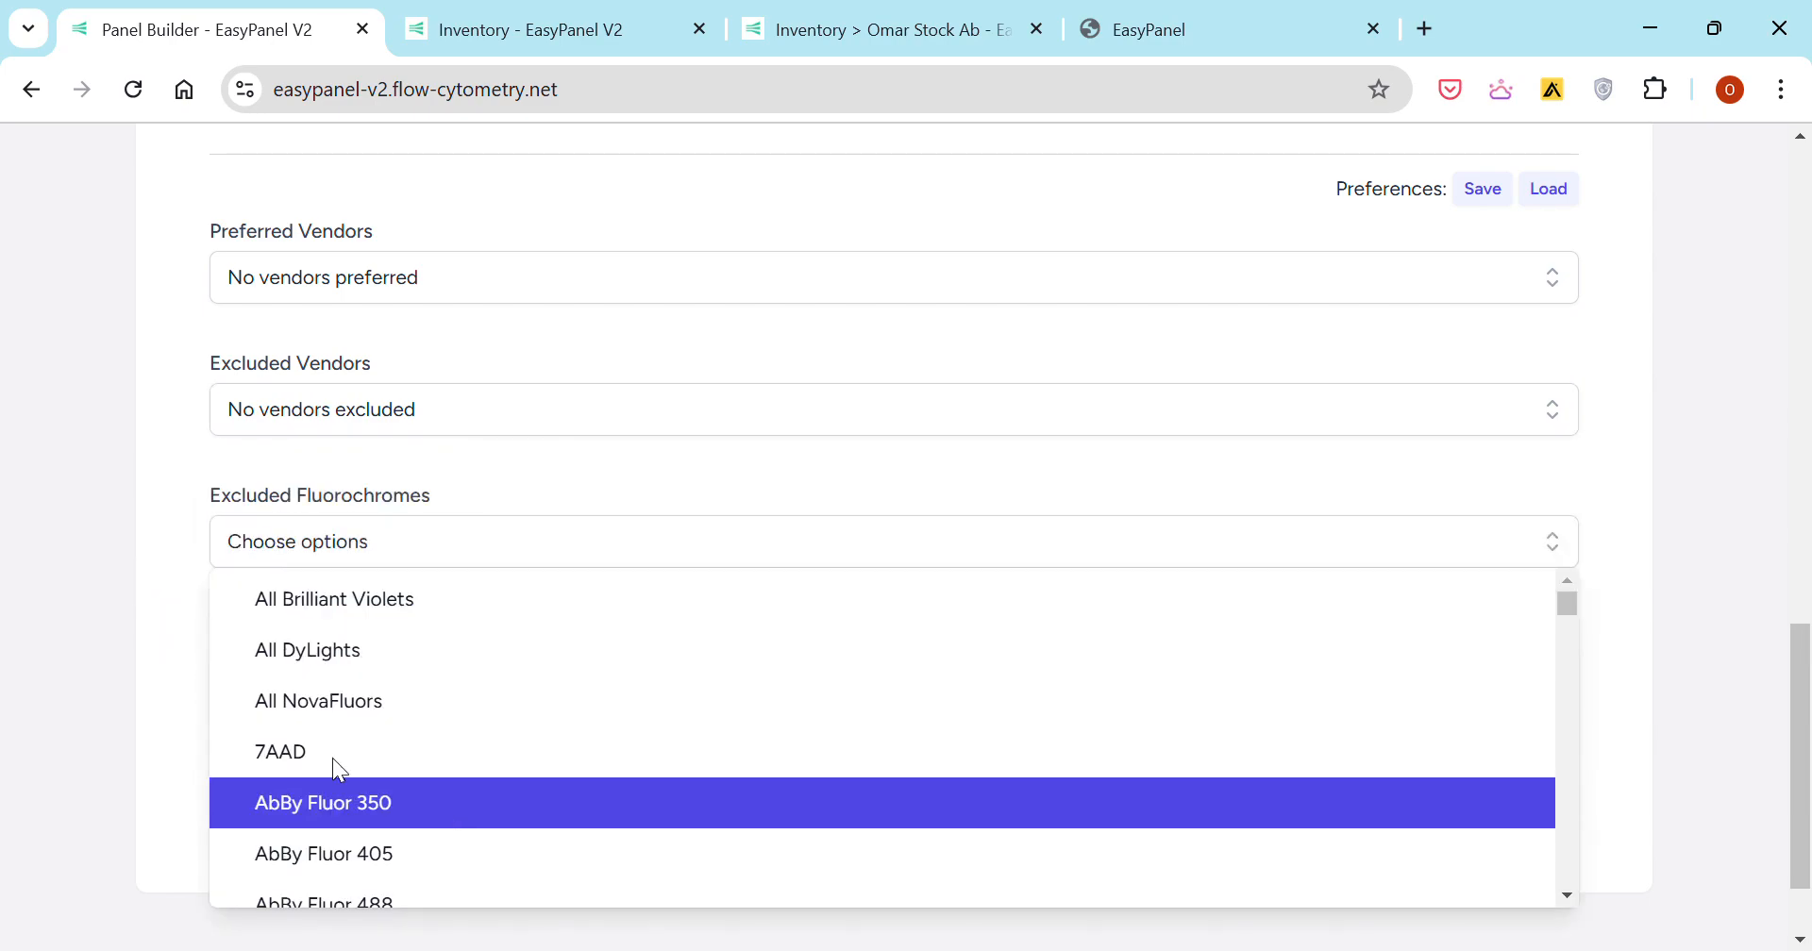
click(8, 671)
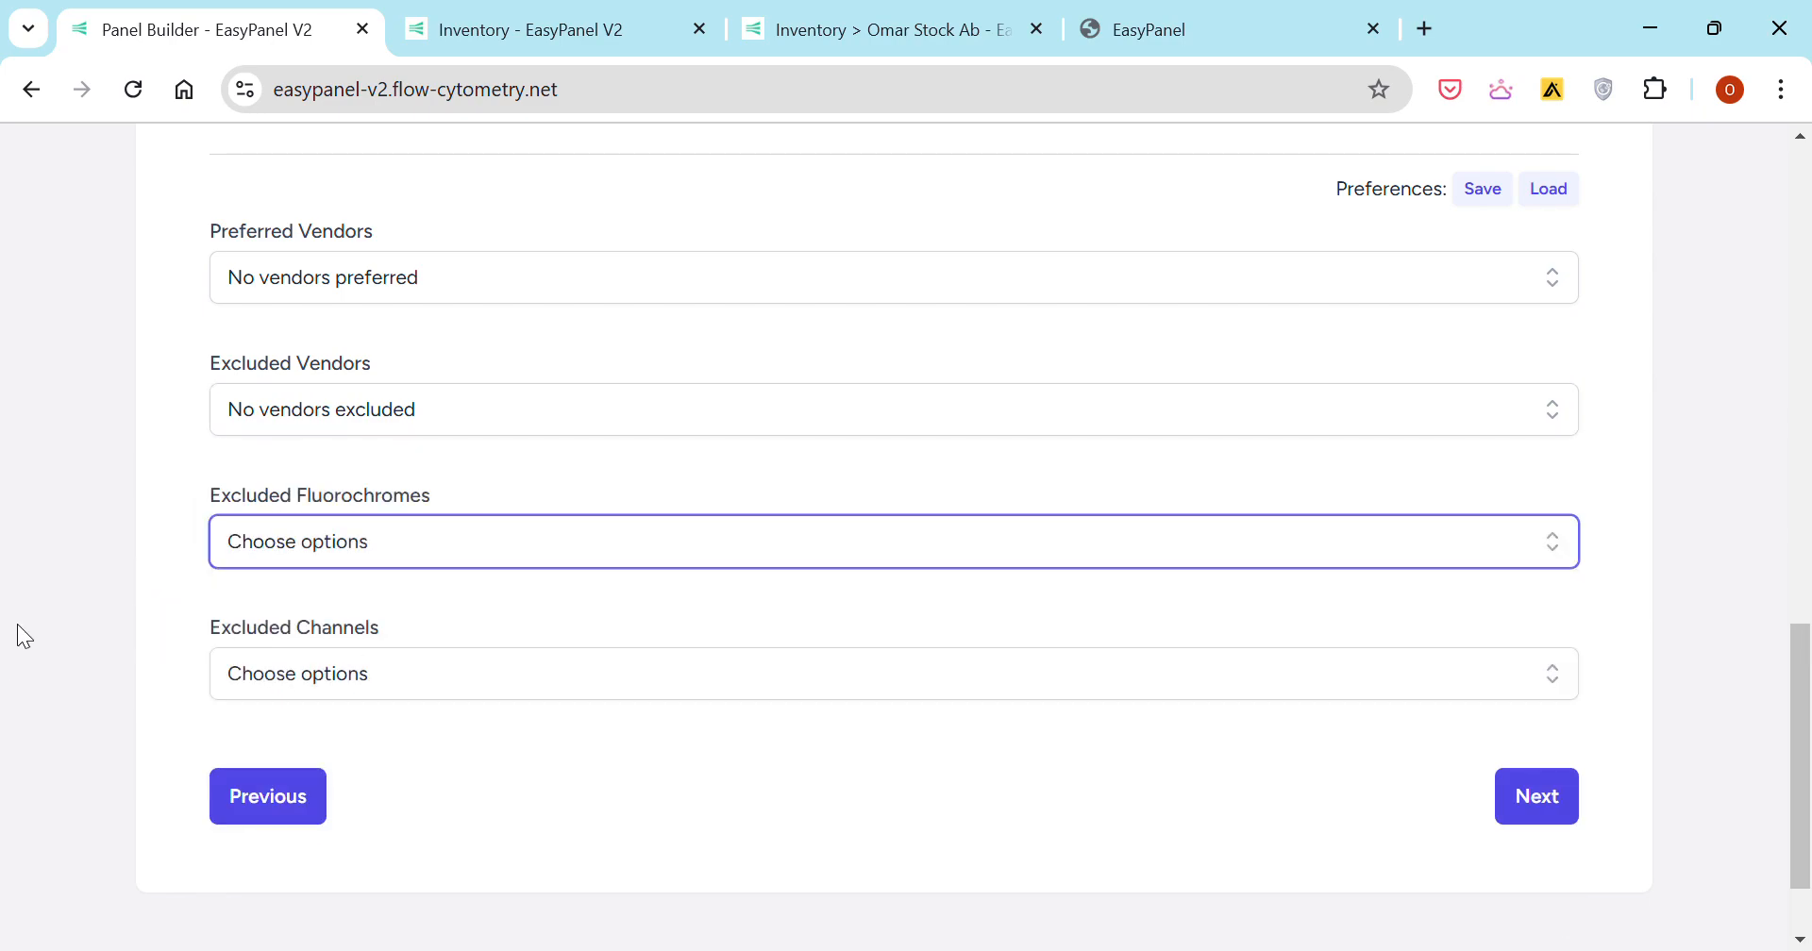
click(315, 674)
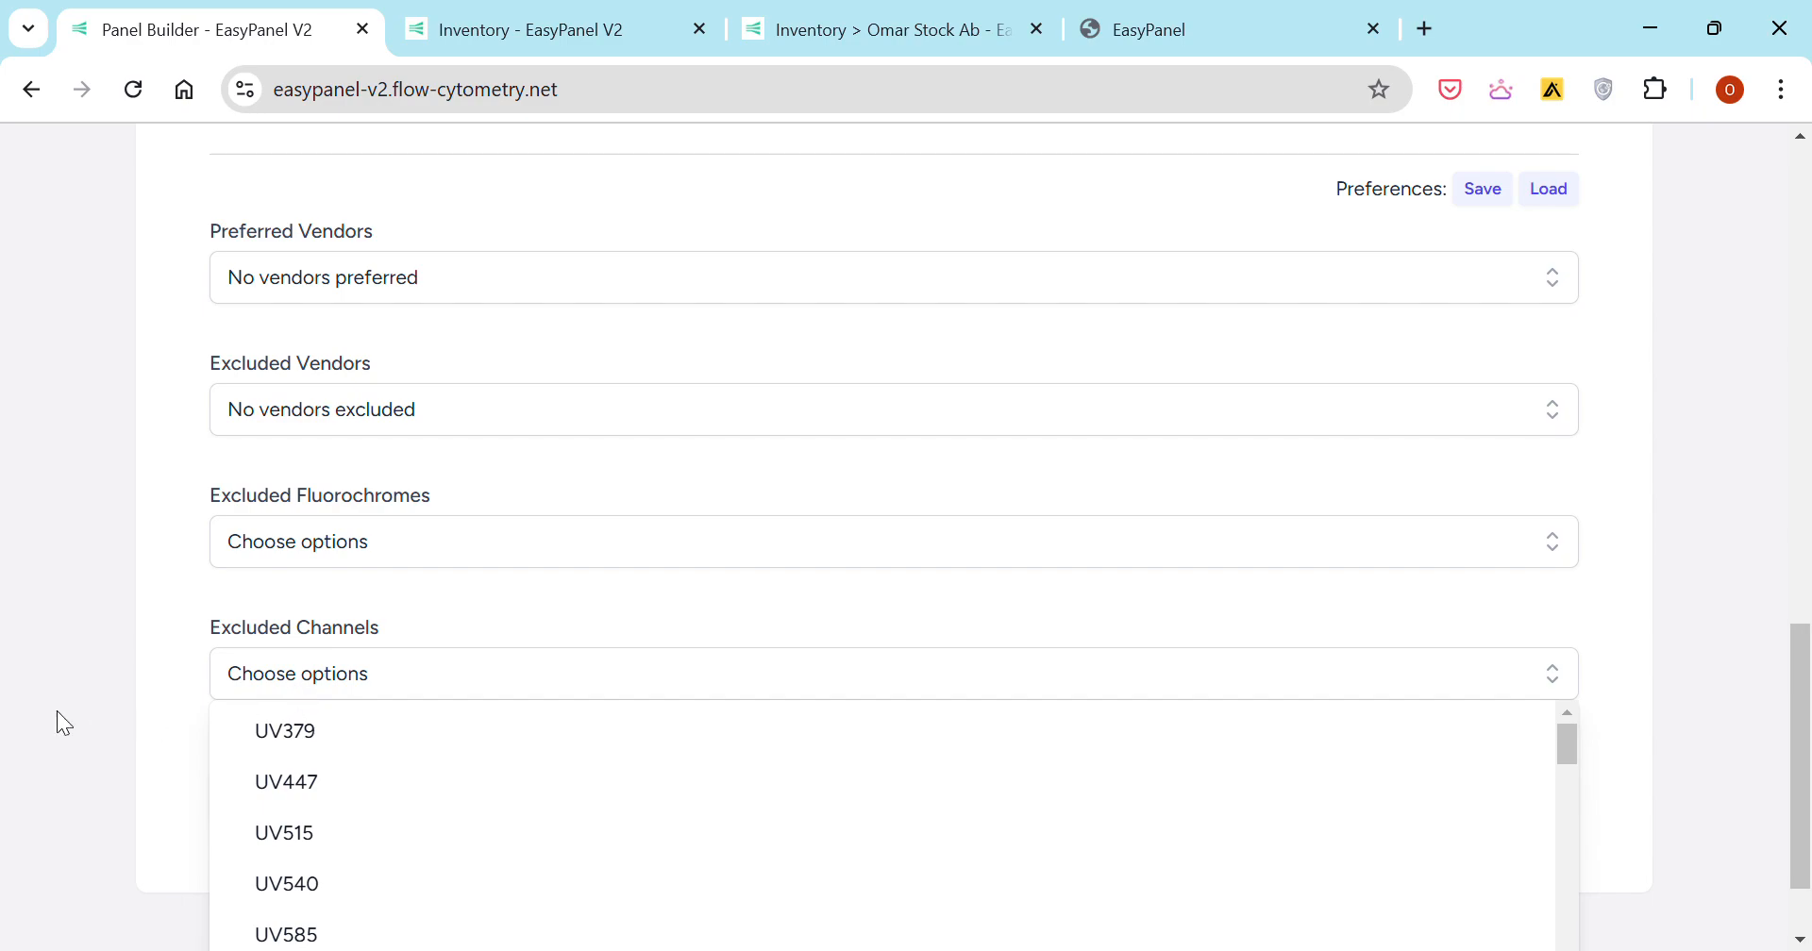
click(105, 703)
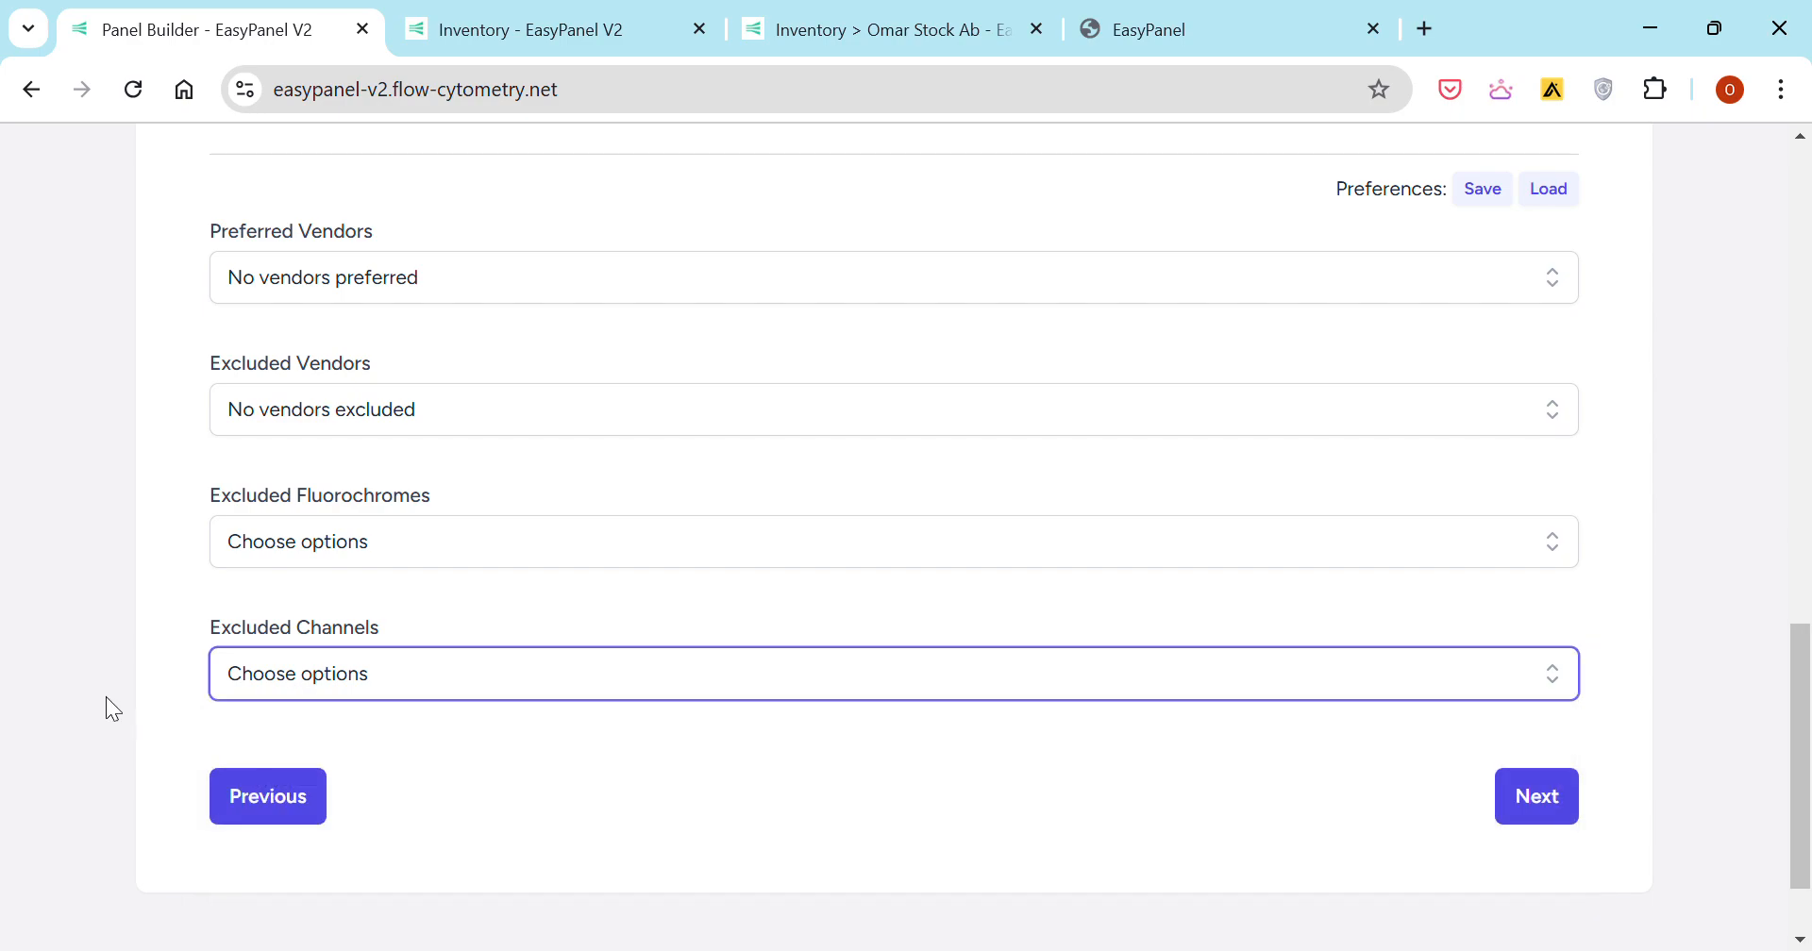
- Review the chosen panel requirements and proceed to Enter Panel Details
scroll(111, 708, up, 7)
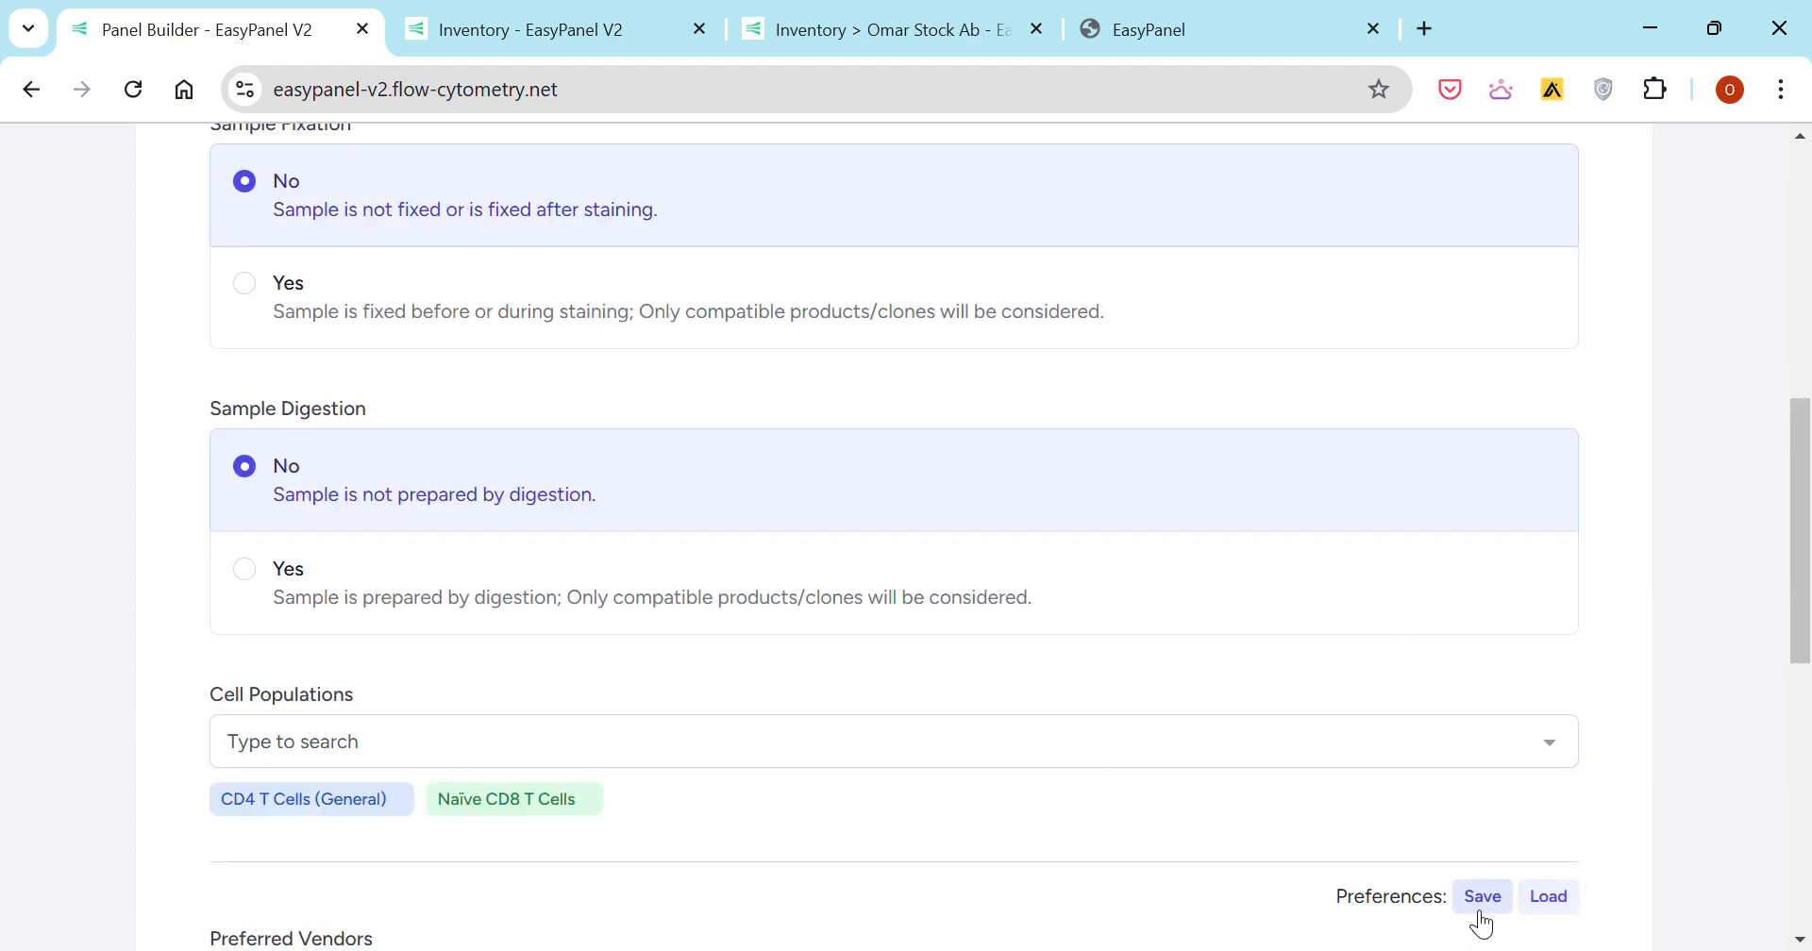
scroll(1533, 849, down, 1)
scroll(1533, 661, down, 3)
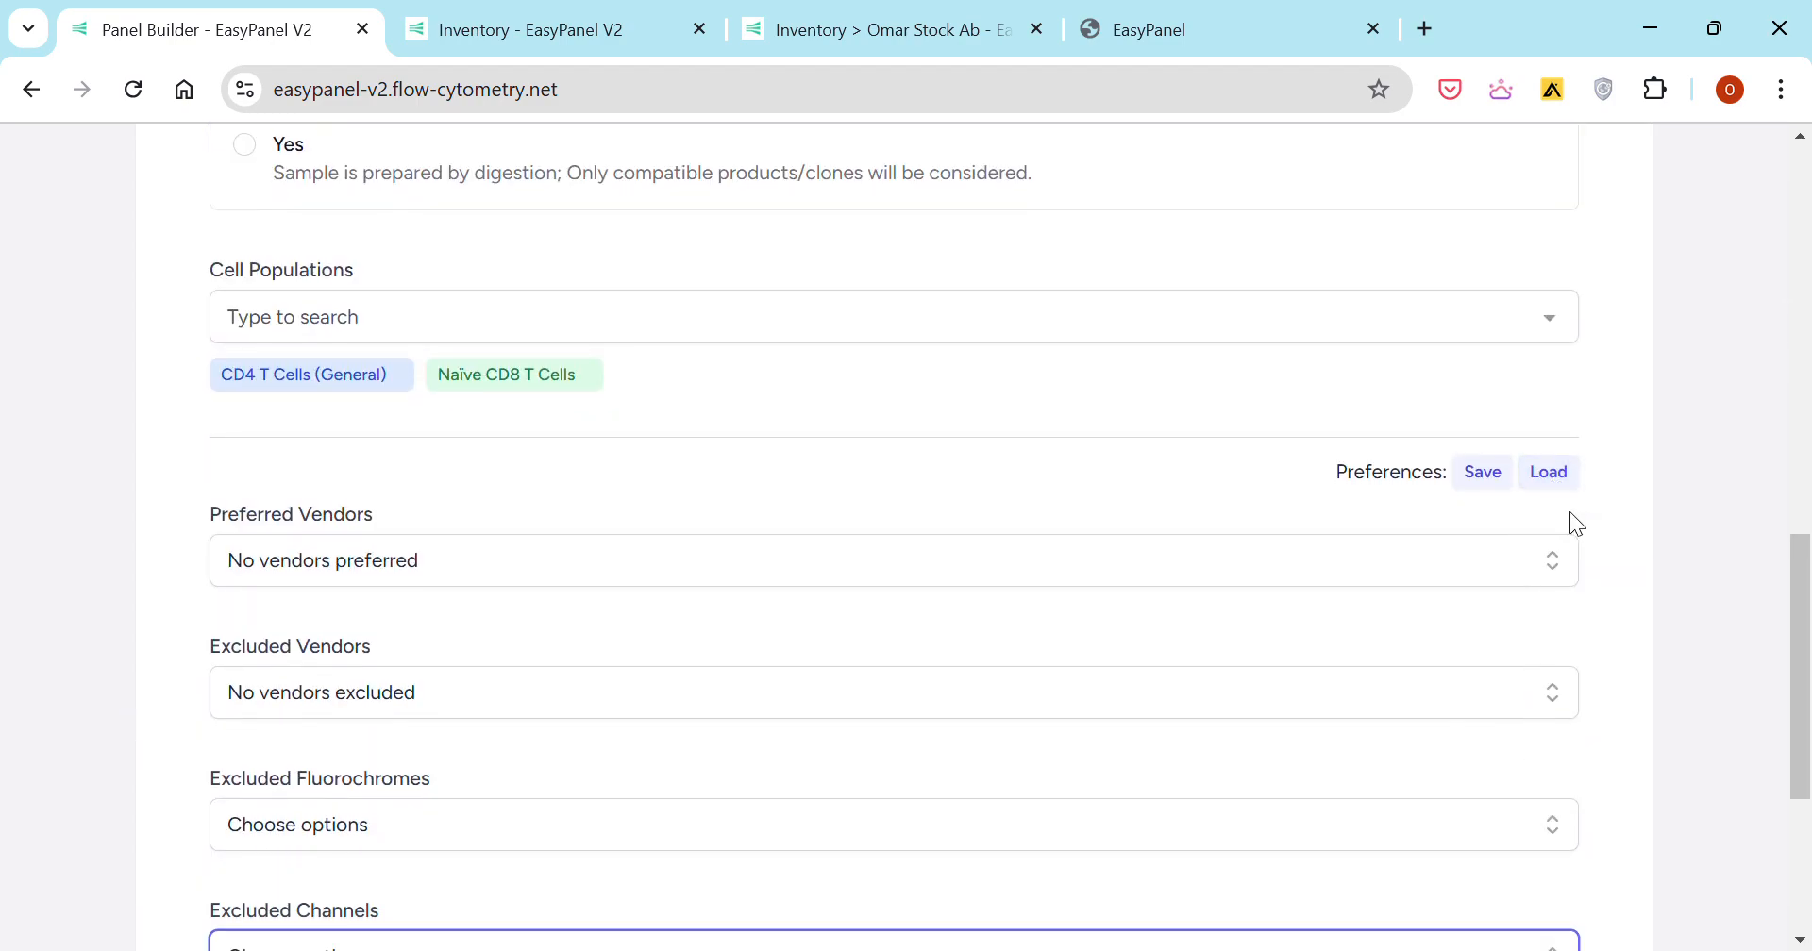
scroll(1595, 585, down, 4)
click(1535, 710)
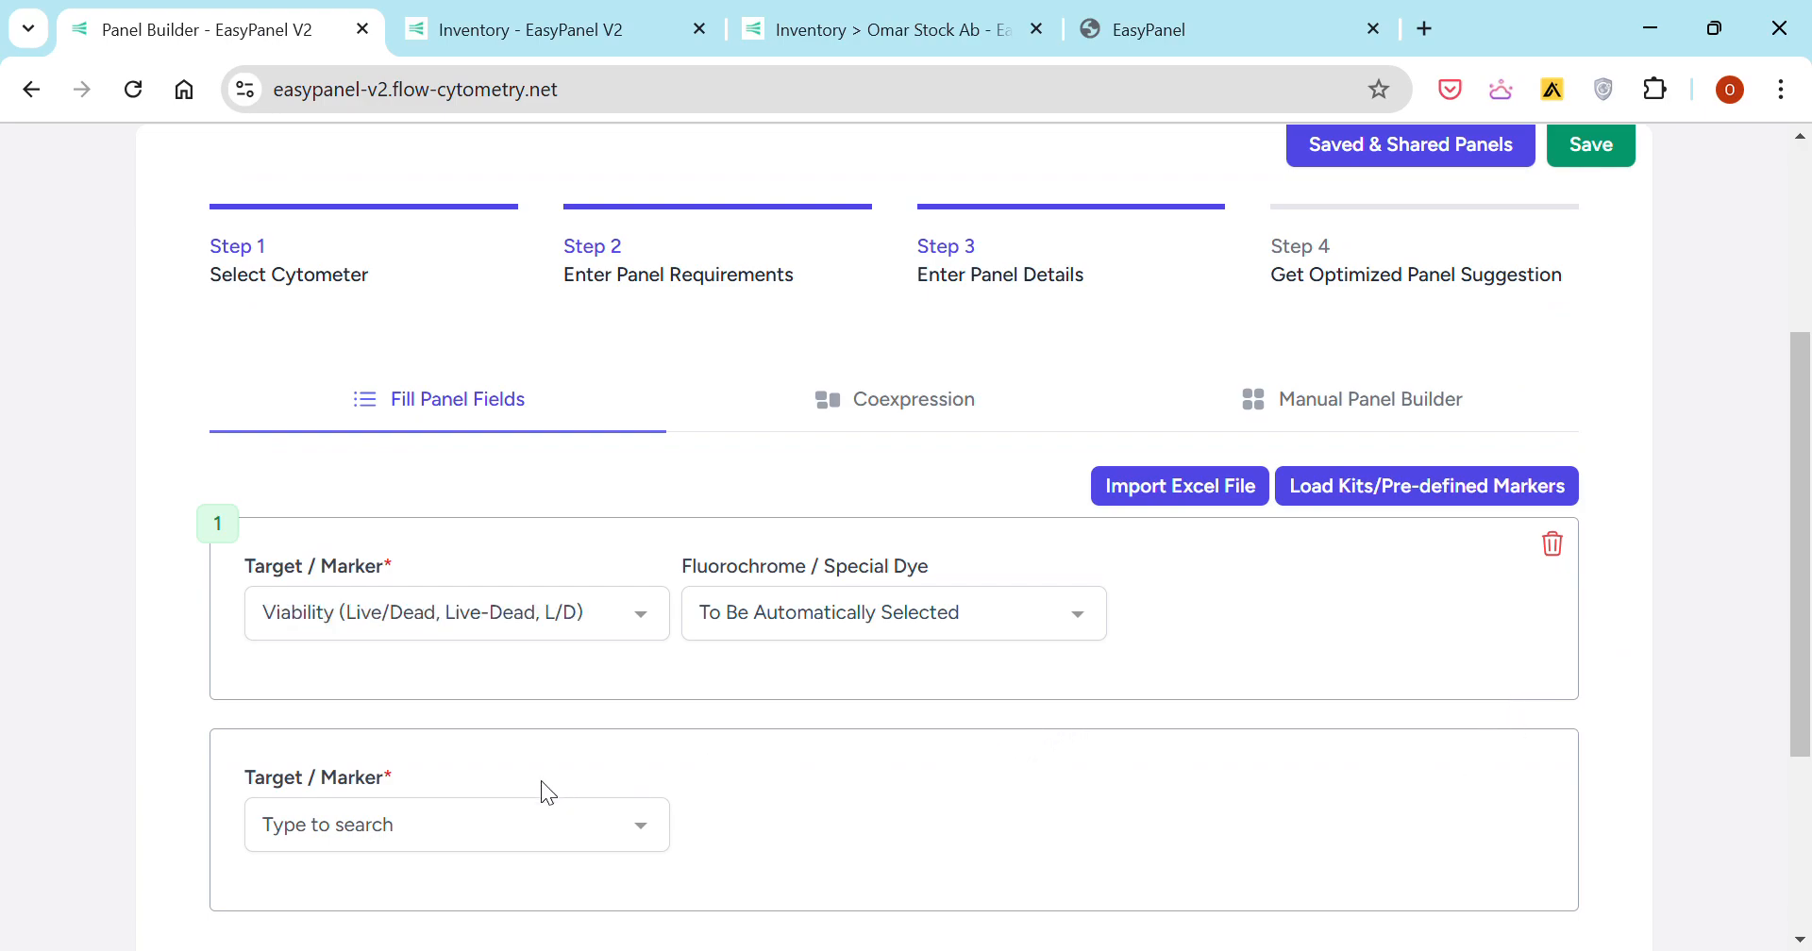
- Add CD4, CD8 and CD25 as target markers below the Viability entry
scroll(541, 779, down, 3)
click(457, 504)
text(cd4)
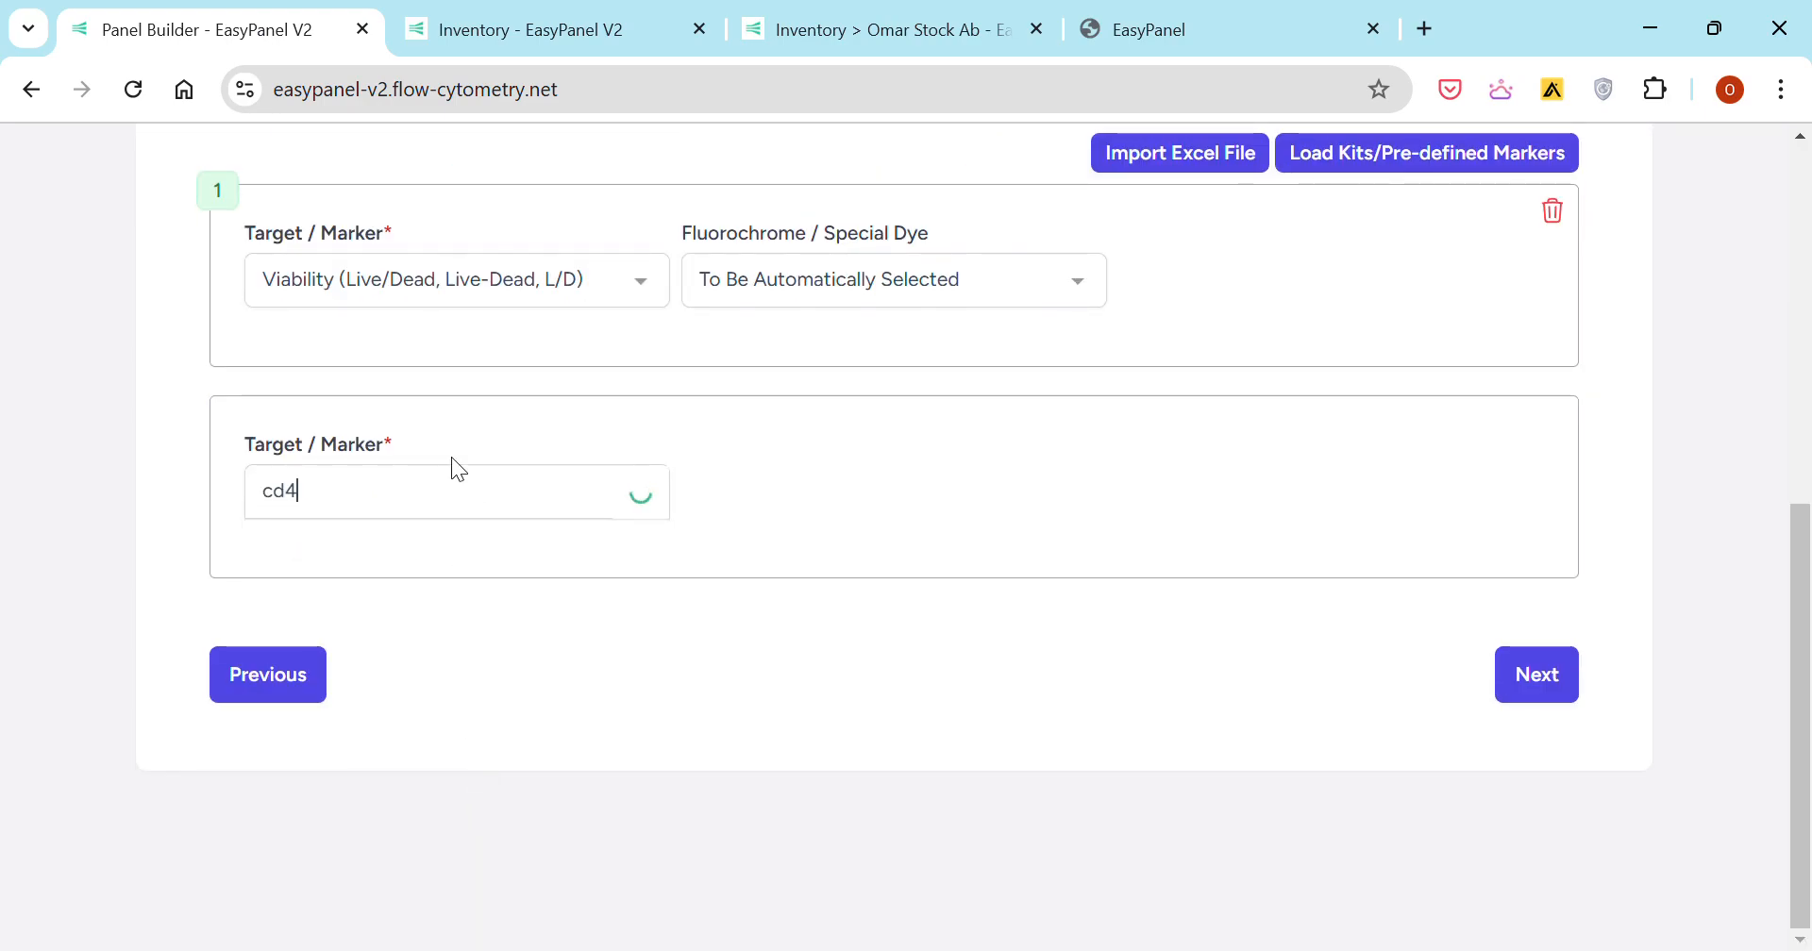
key(Return)
click(566, 500)
text(cd8)
key(Return)
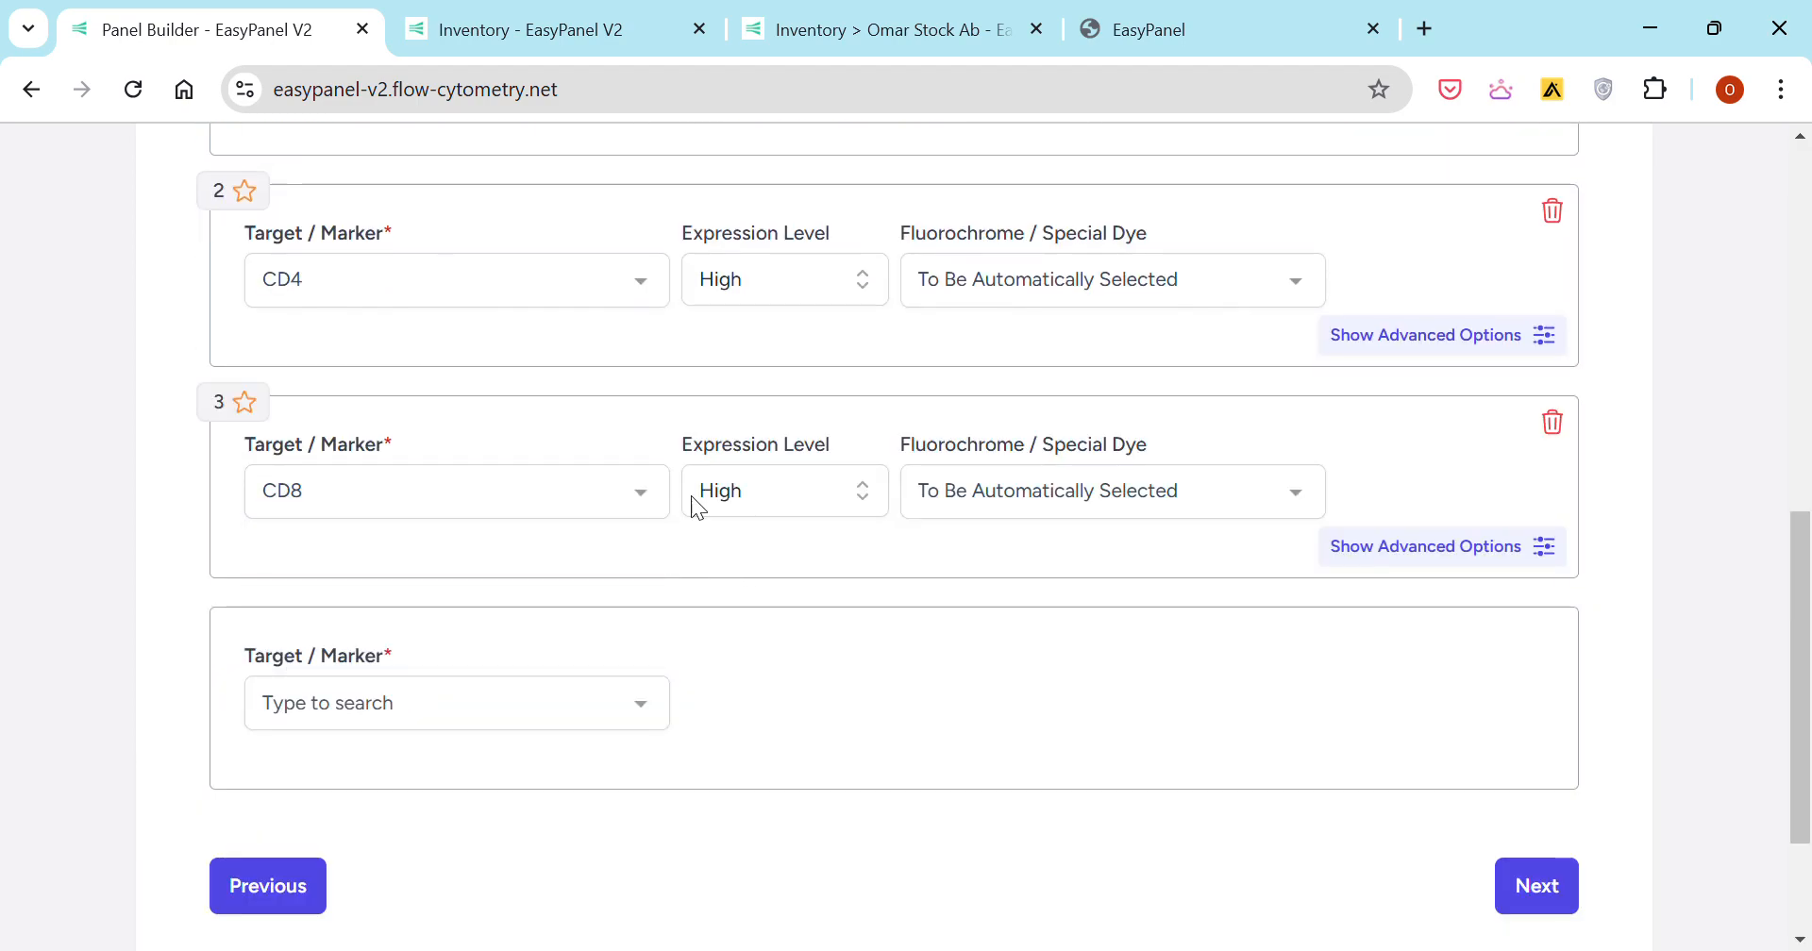
click(534, 698)
text(cd25)
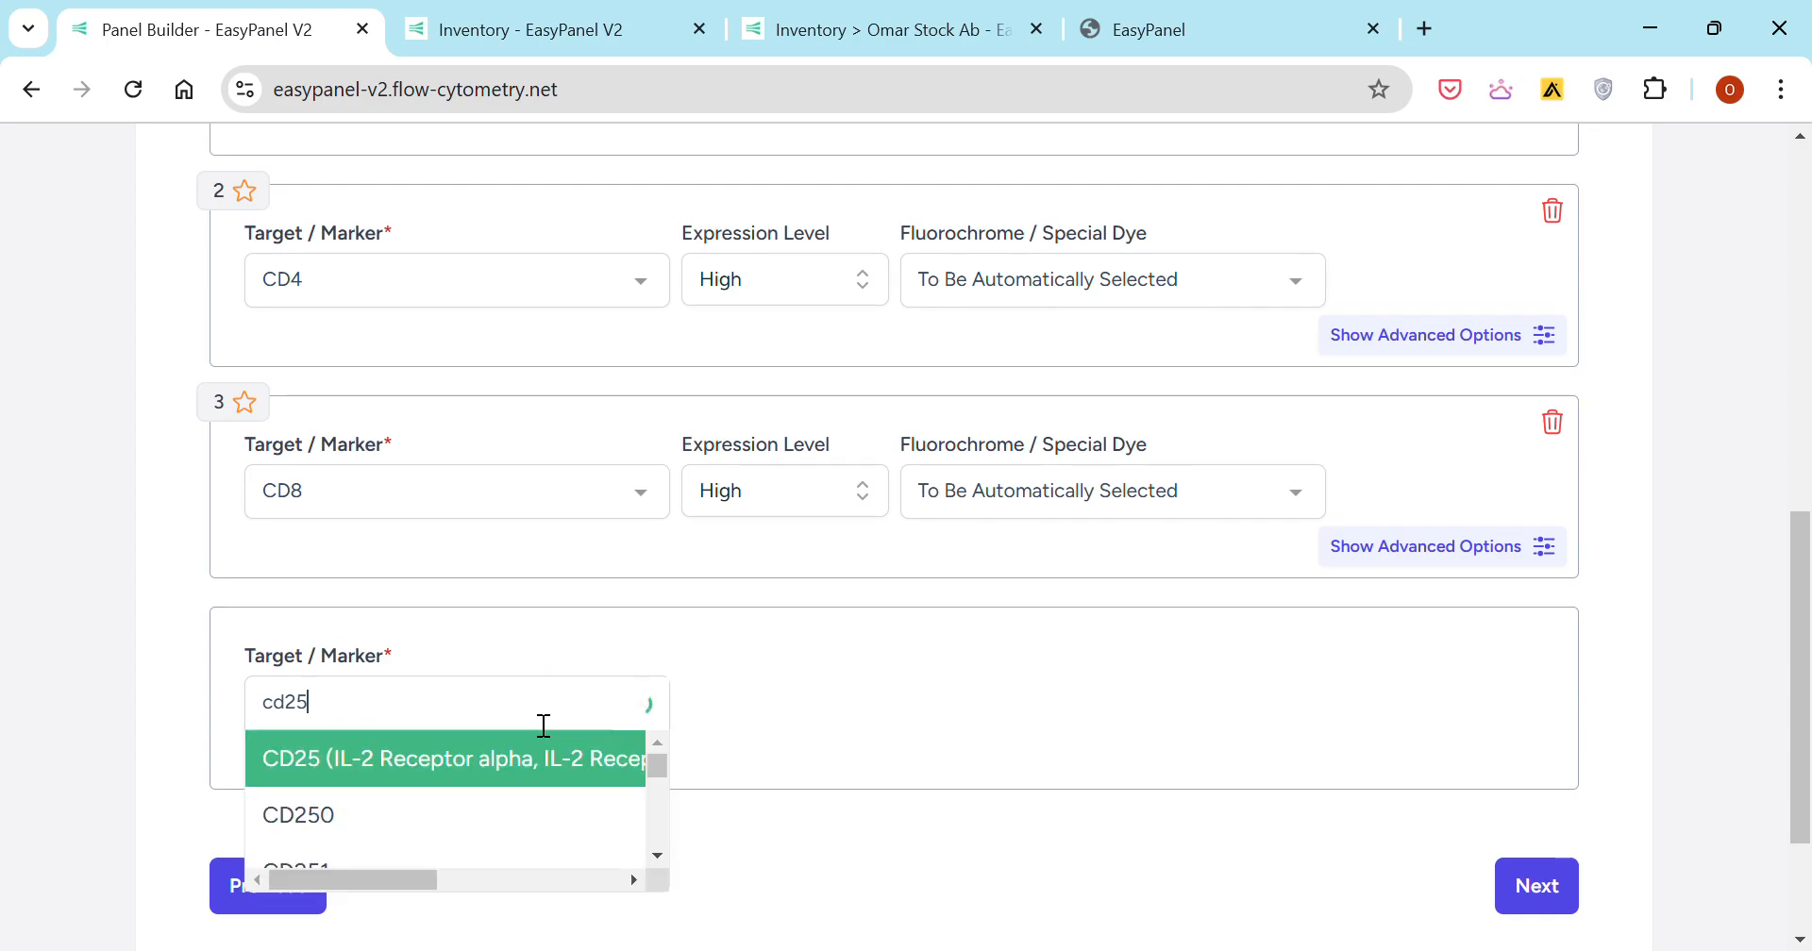
key(Return)
- Check the template instructions for importing an Excel file of markers and close the dialog
scroll(894, 586, up, 6)
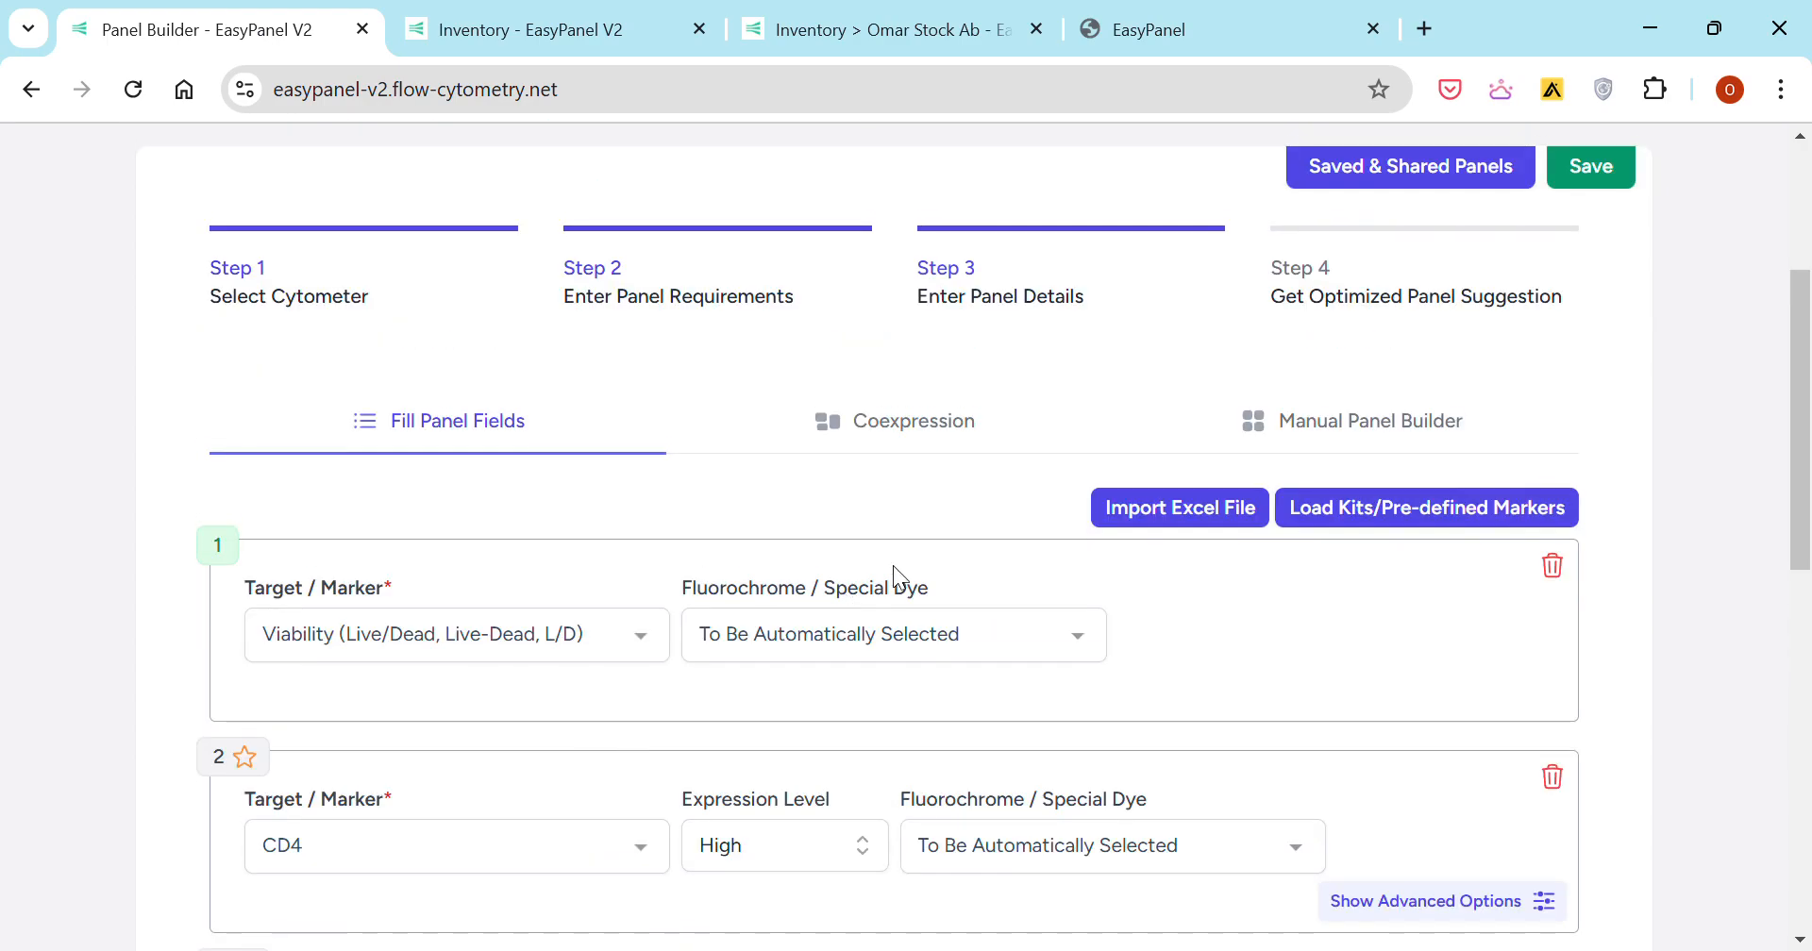
click(1197, 524)
drag(824, 459, 659, 469)
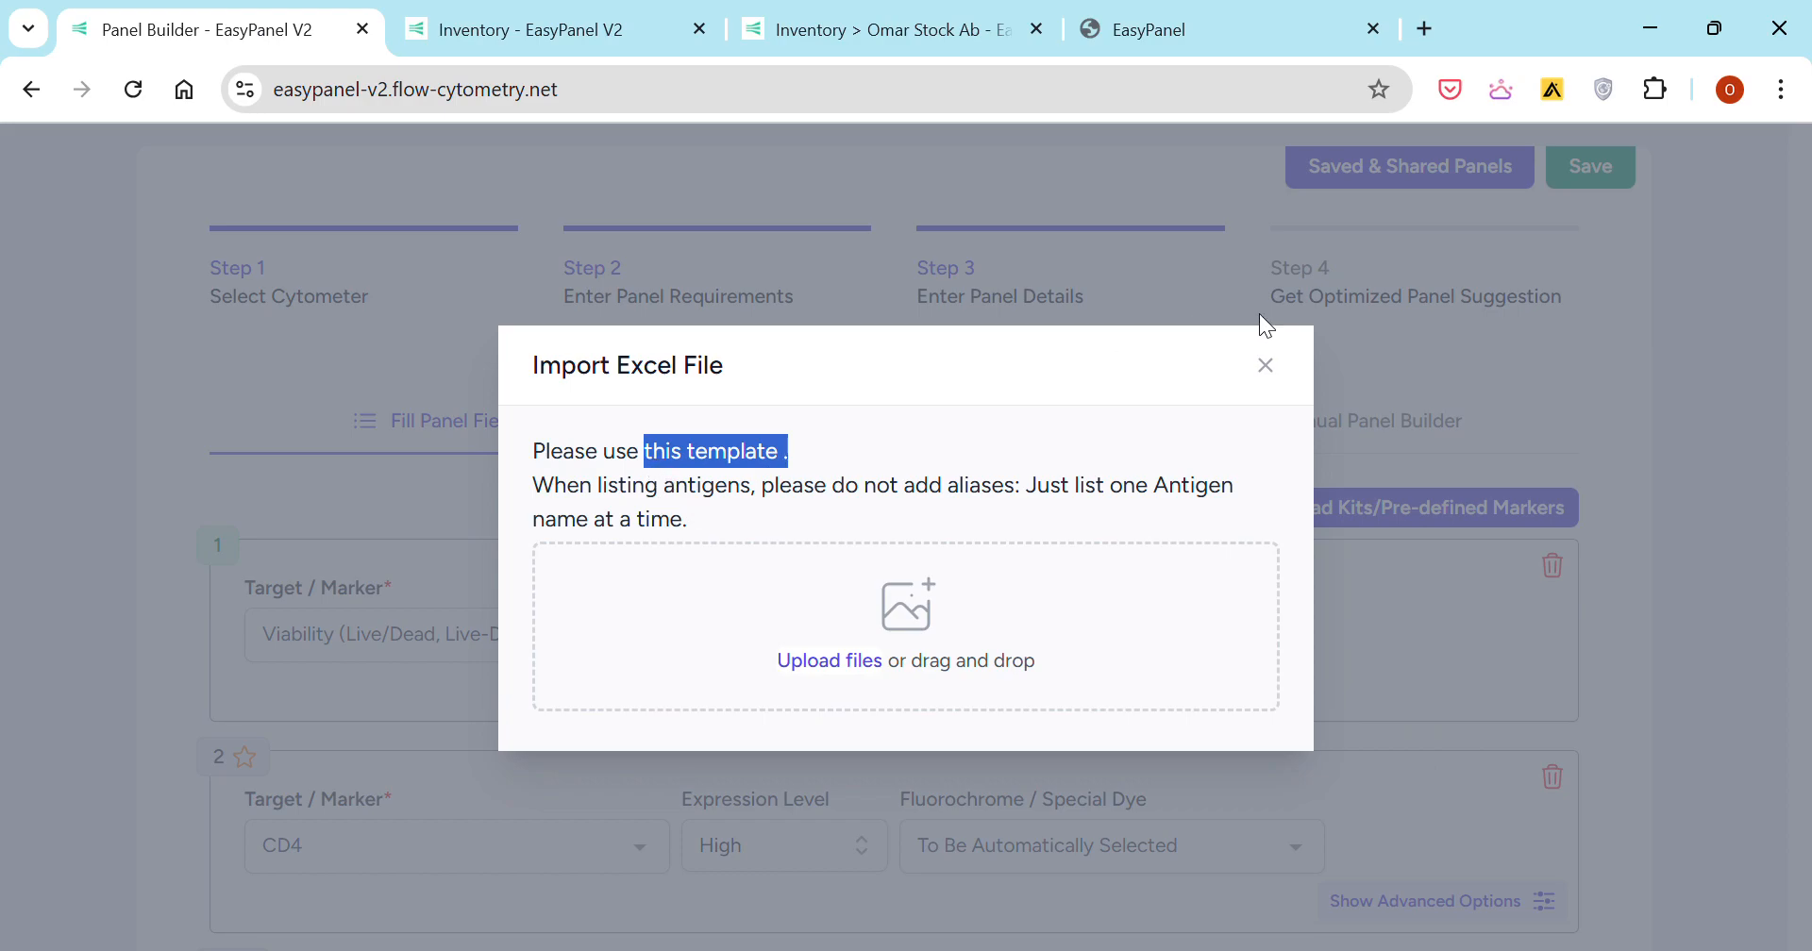
click(1267, 369)
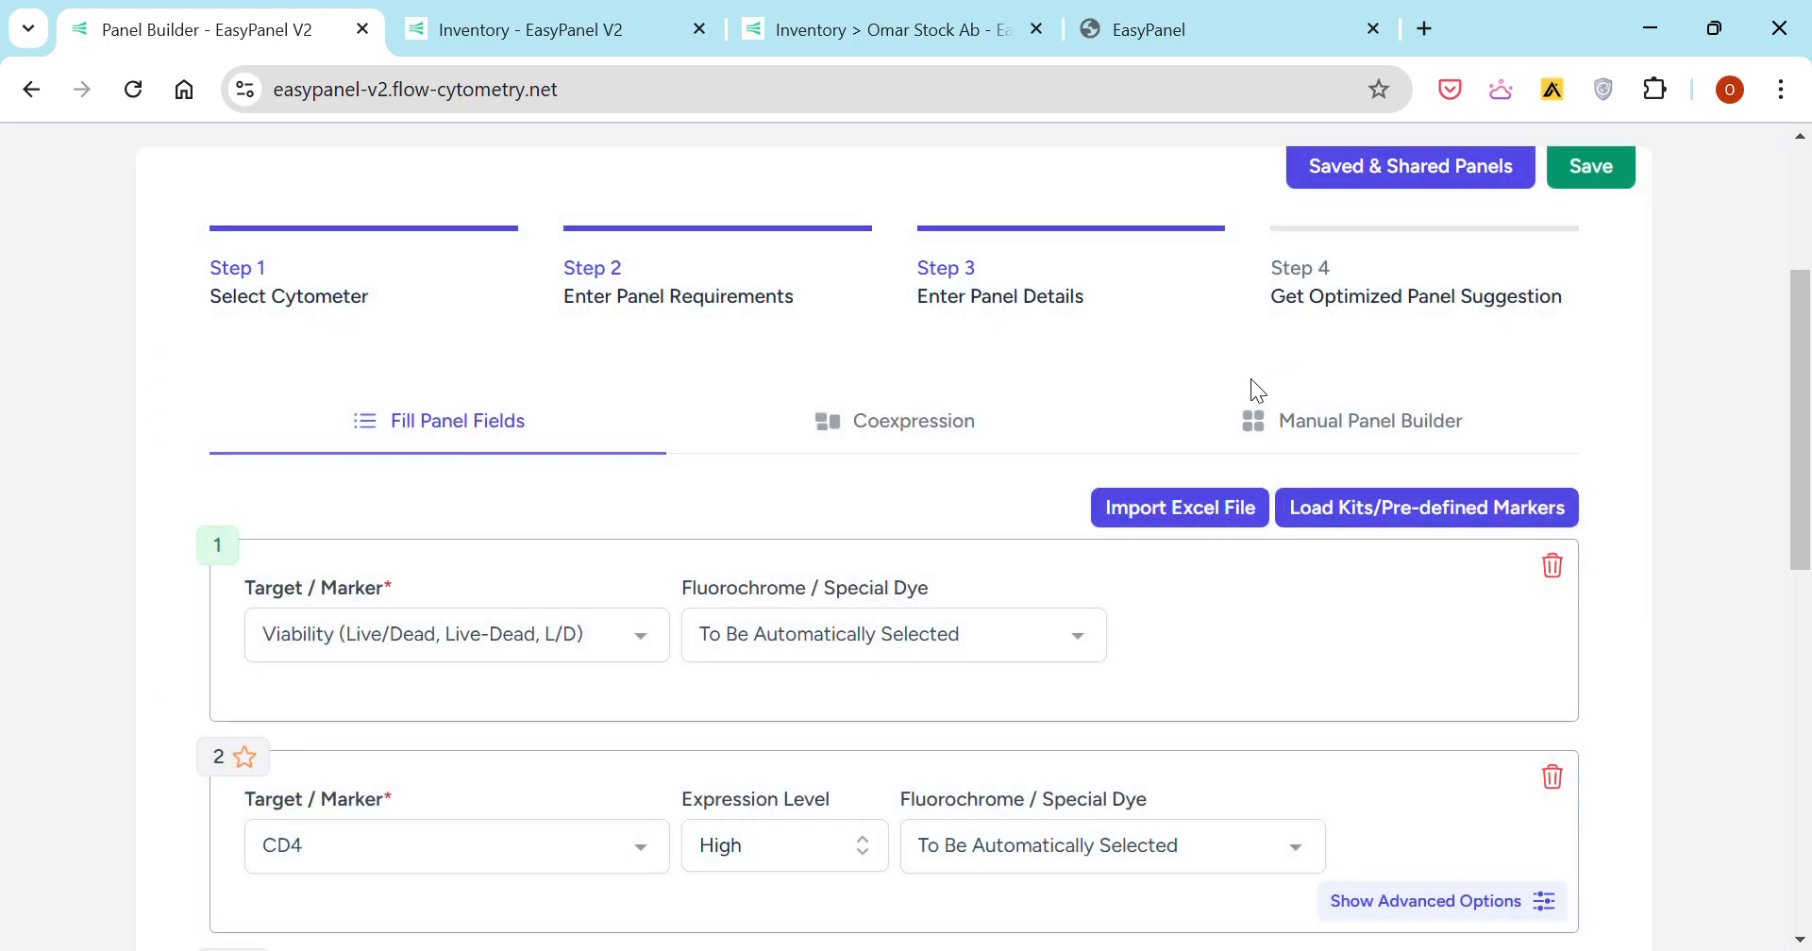
scroll(1175, 566, down, 2)
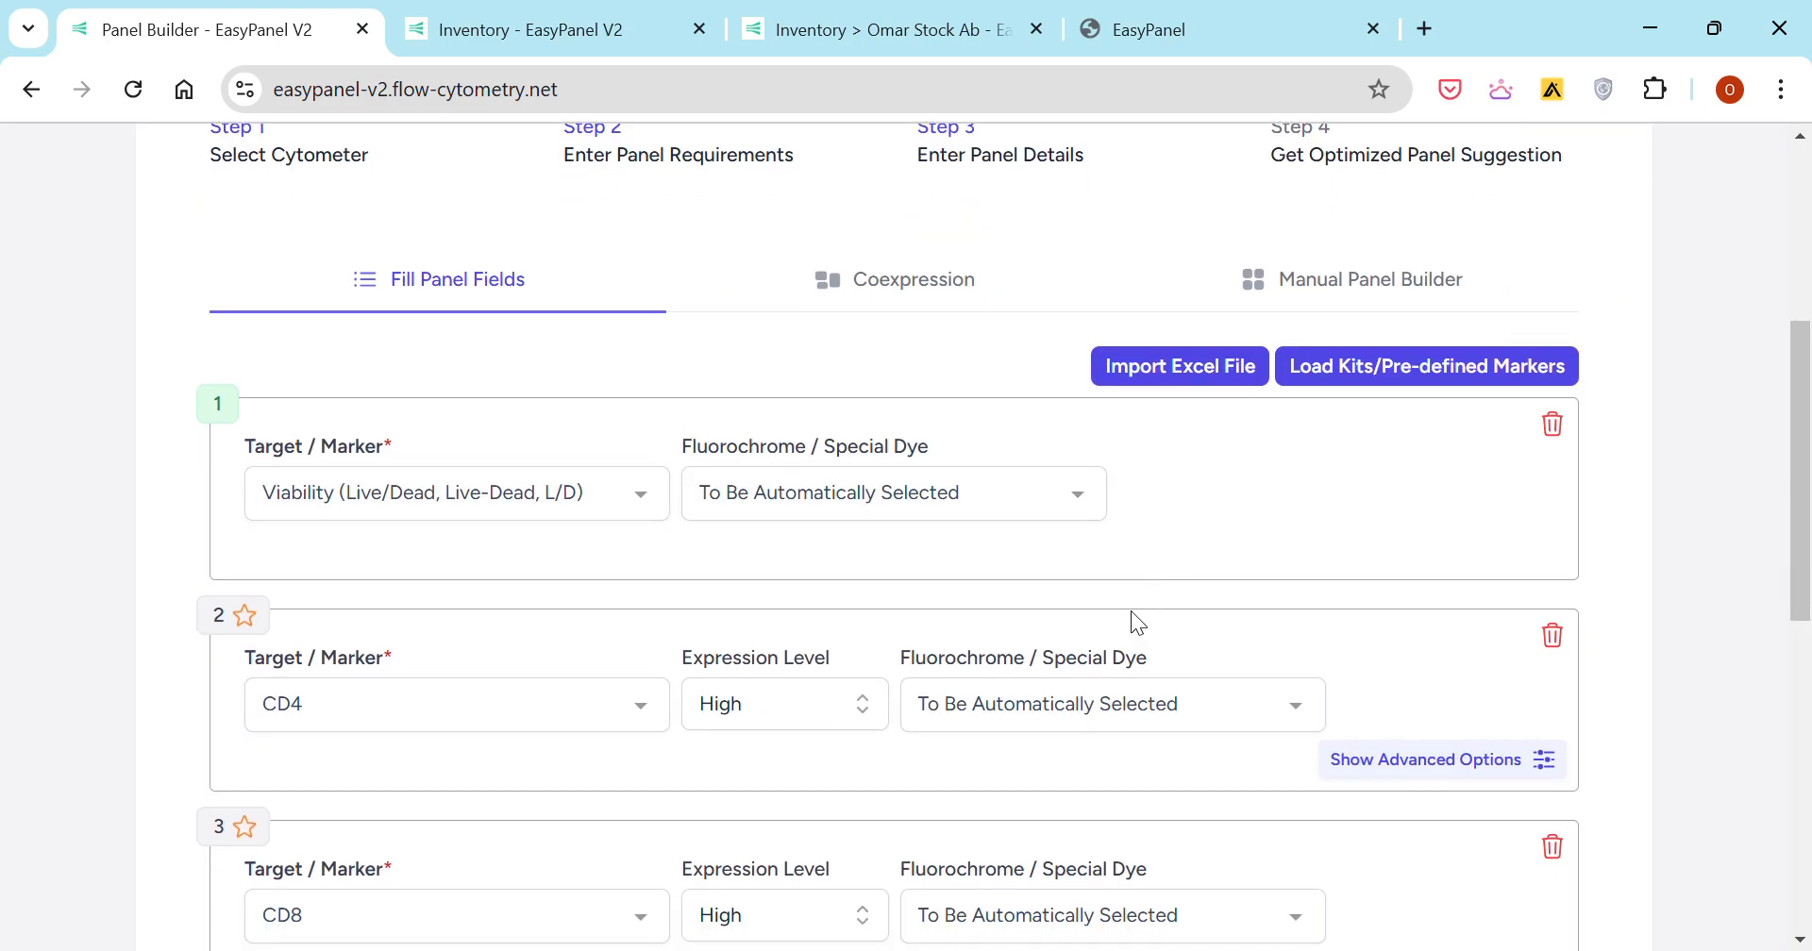
scroll(1100, 696, down, 4)
scroll(1104, 689, up, 2)
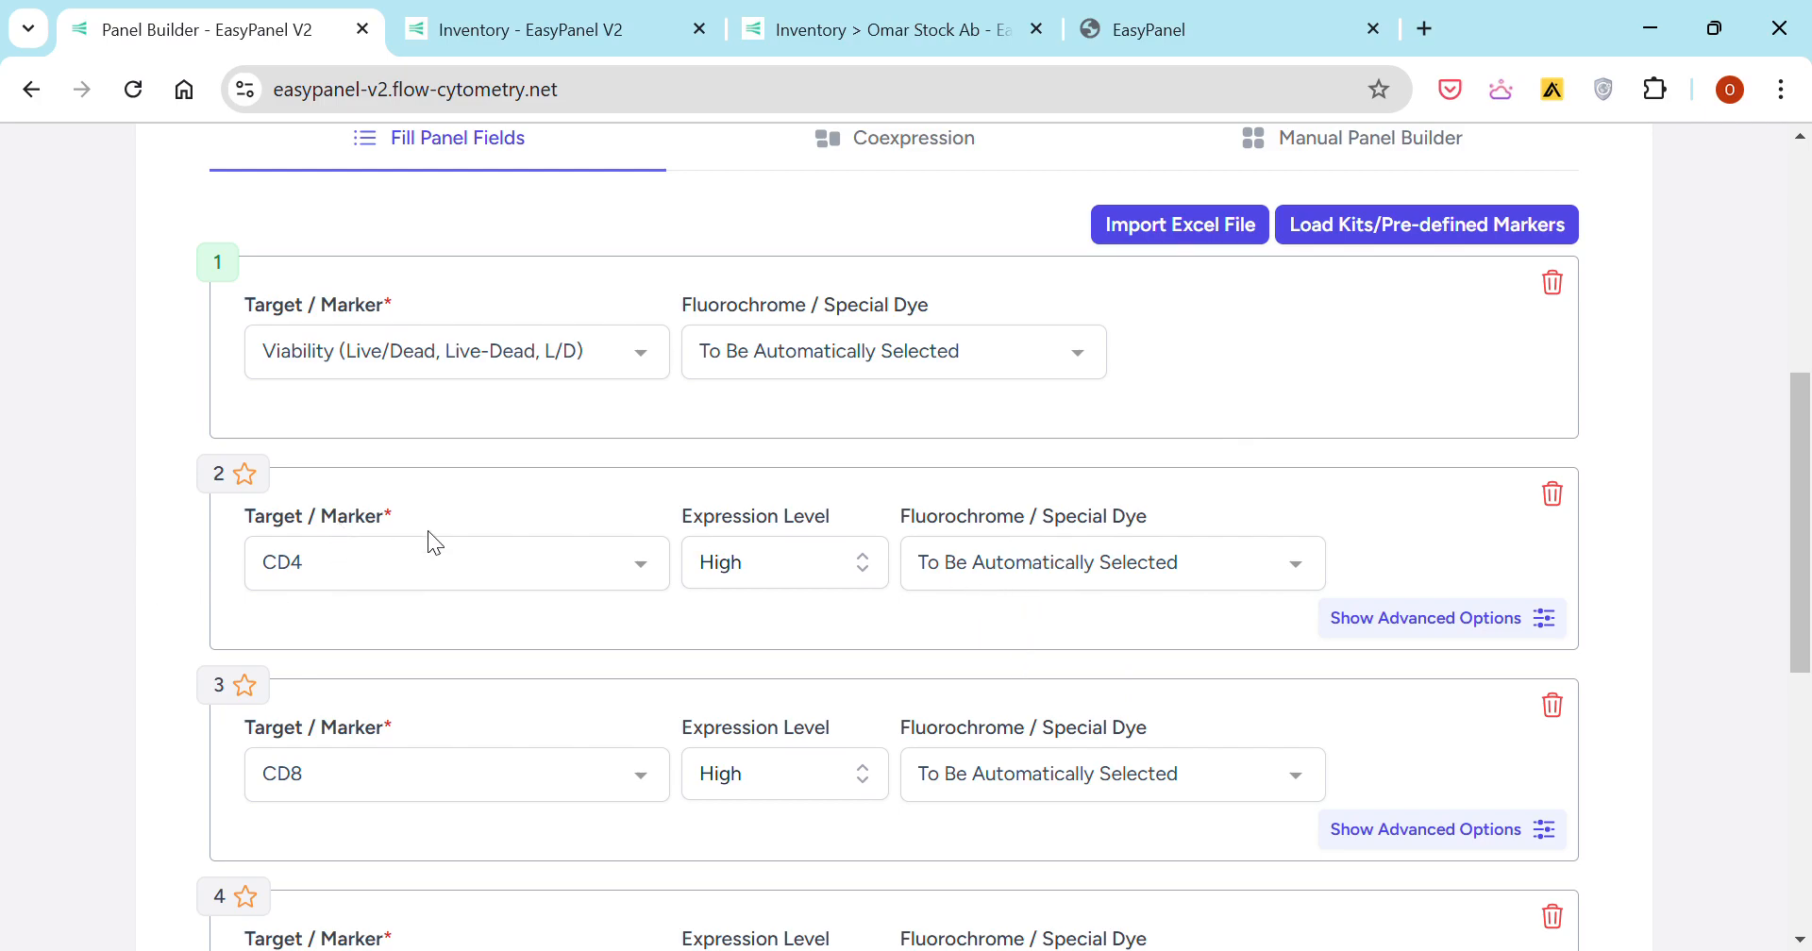
- Look through the Viability, CD4, CD8 and CD25 entries with their expression levels and fluorochrome settings
scroll(1059, 895, down, 4)
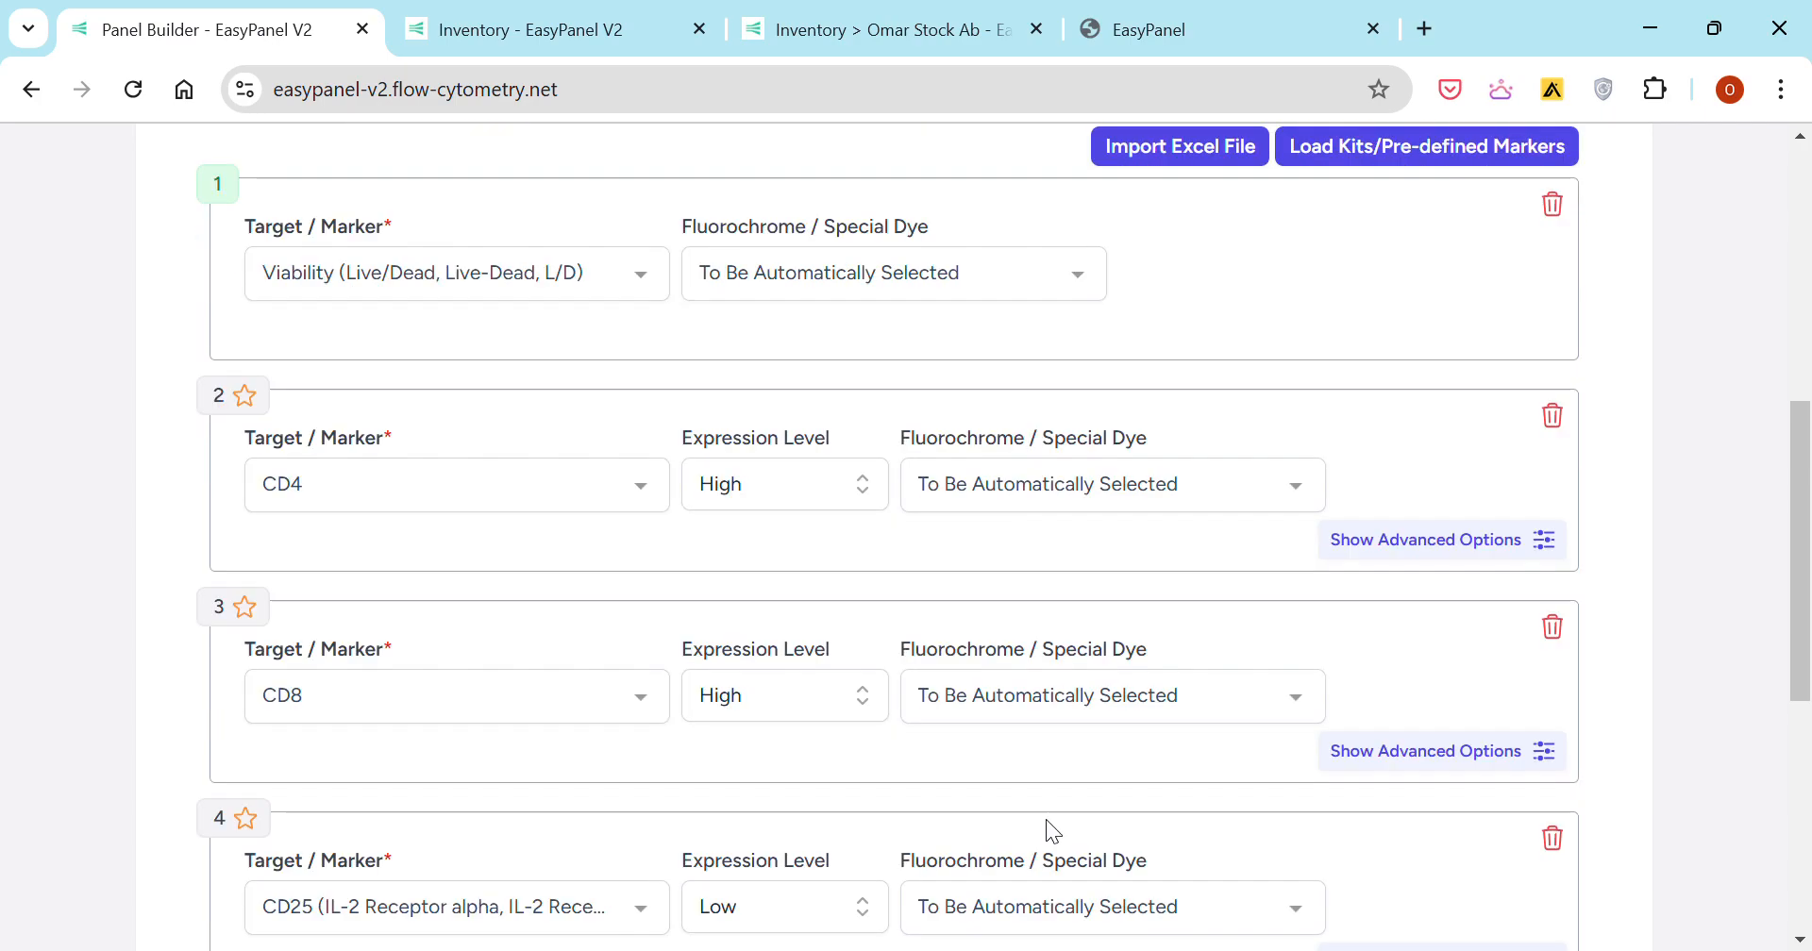
scroll(1031, 598, up, 3)
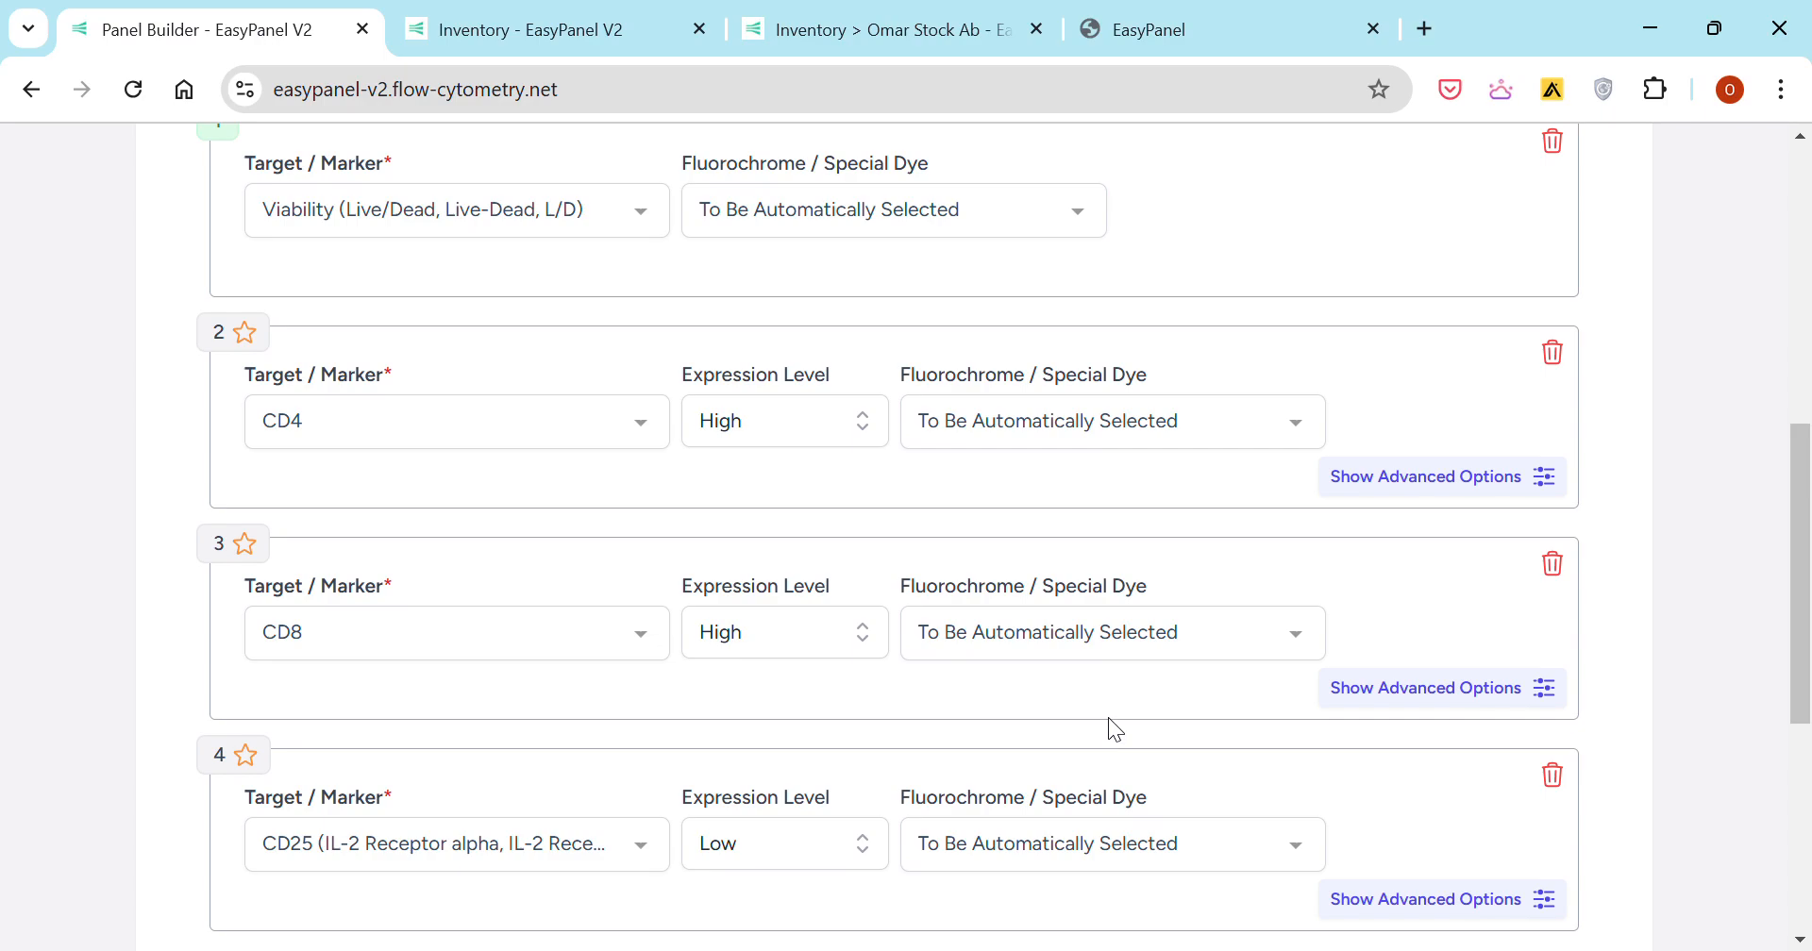
scroll(1104, 736, down, 2)
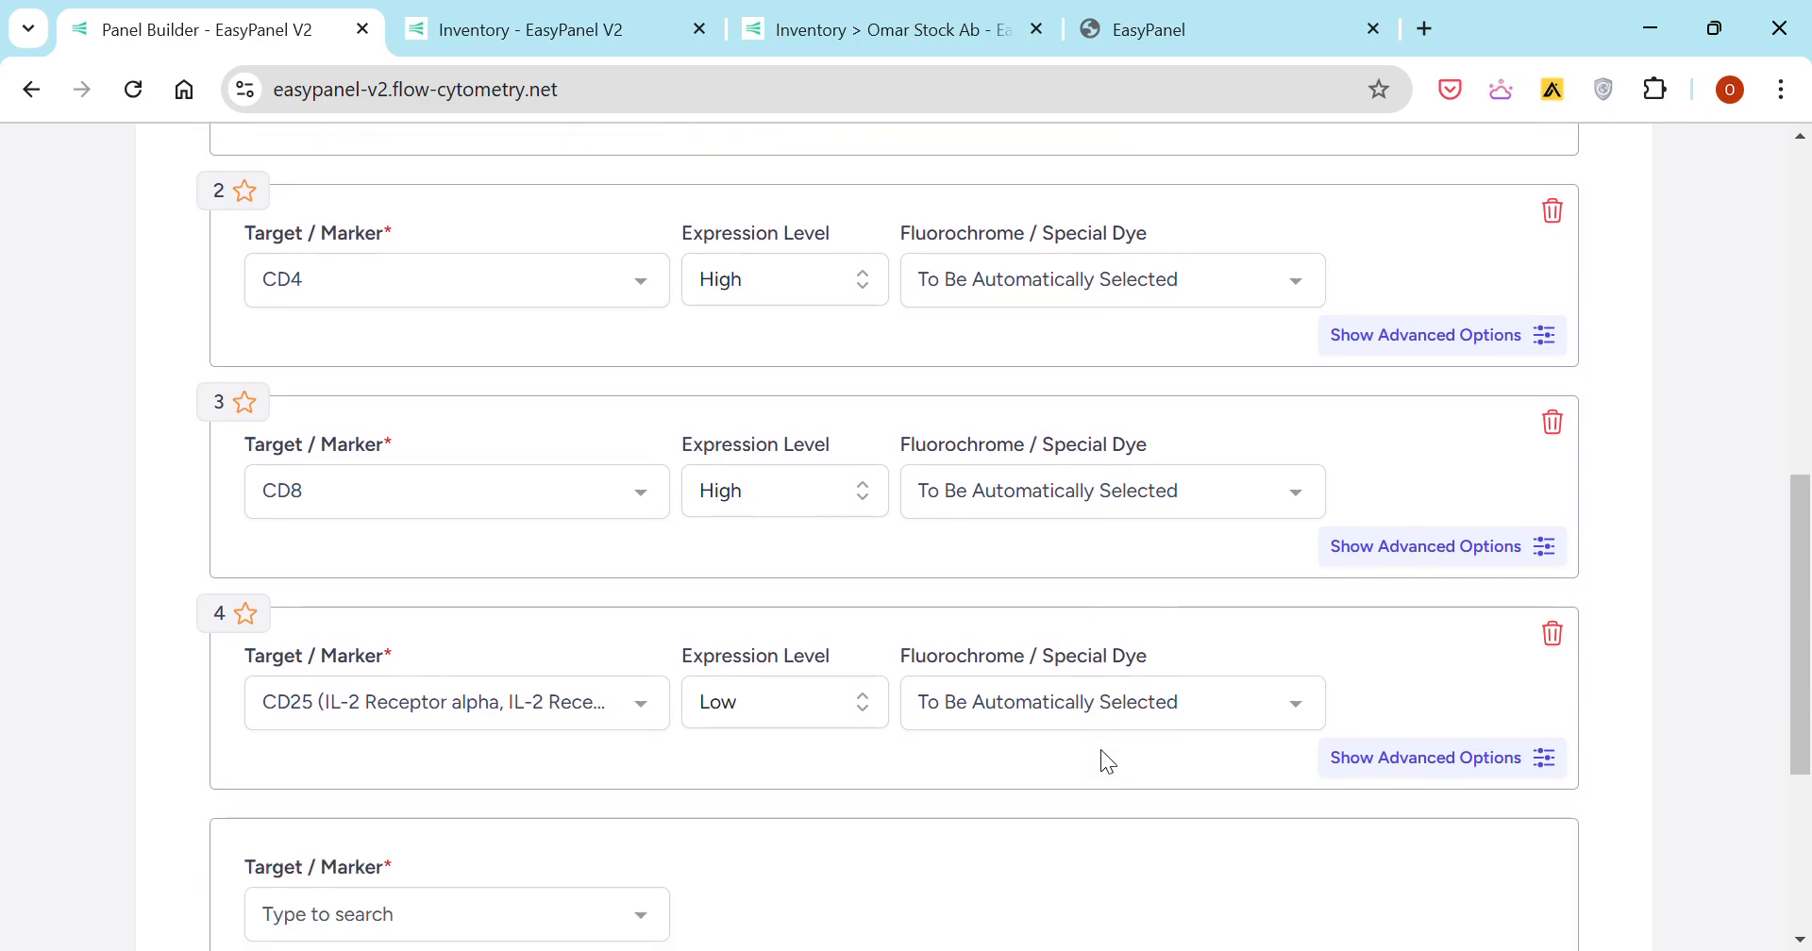
scroll(1102, 752, down, 2)
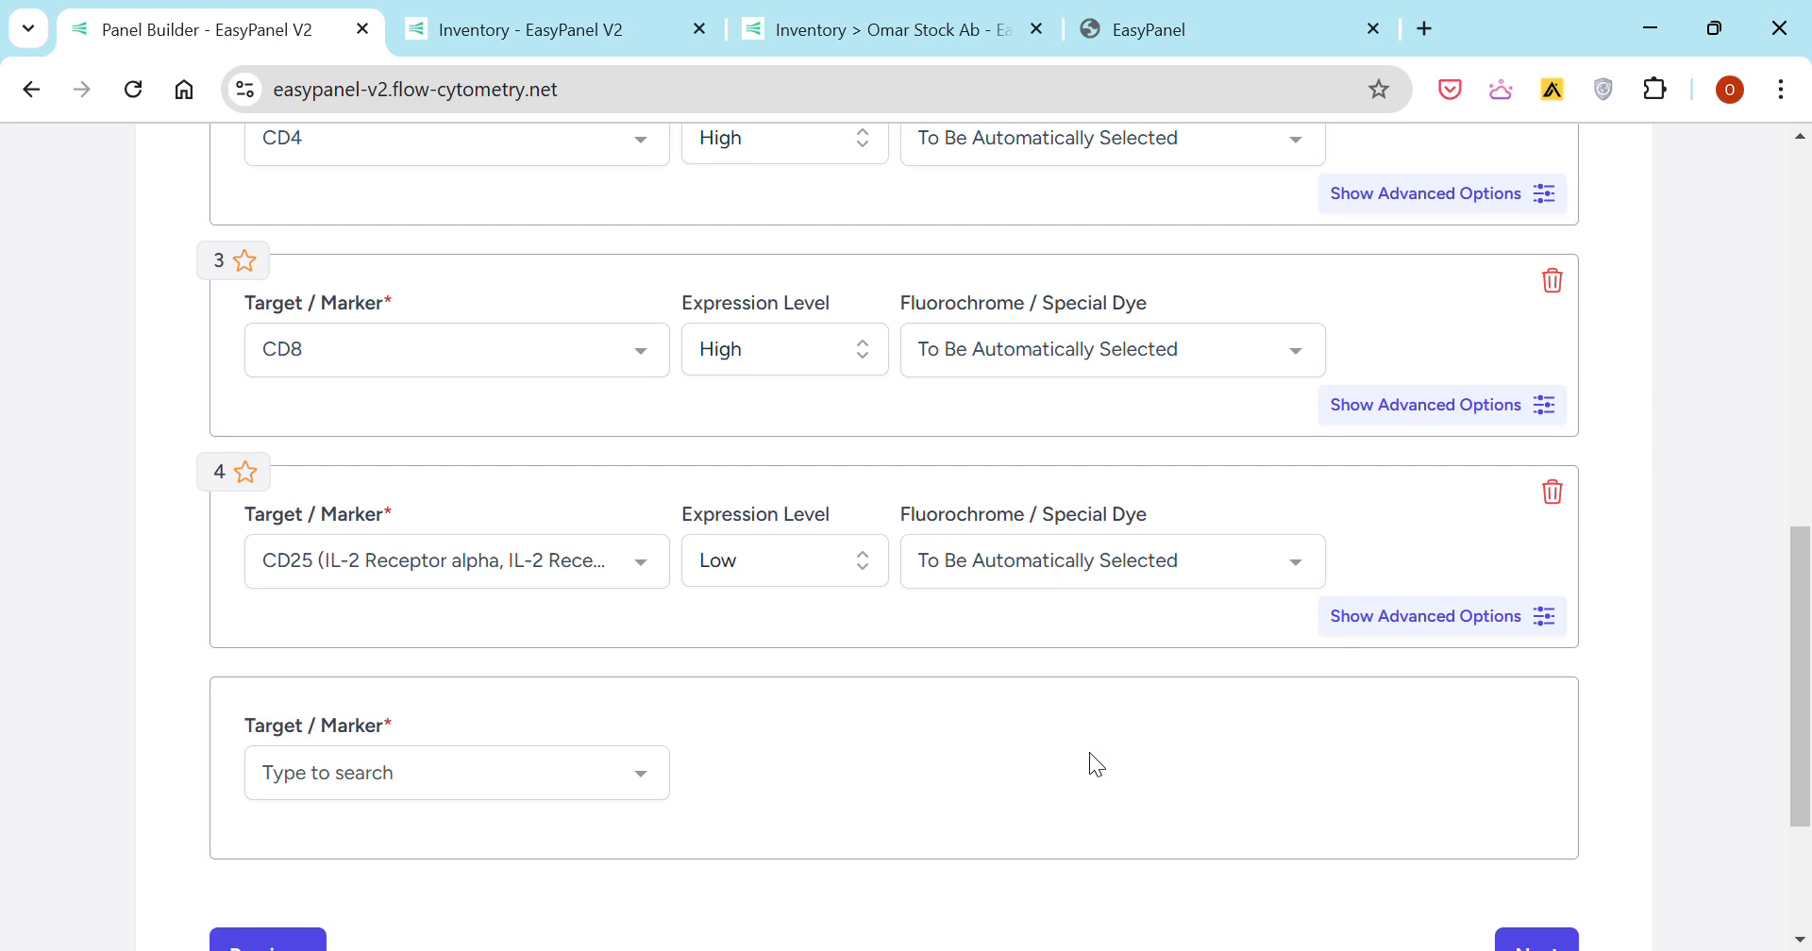
scroll(1043, 754, up, 5)
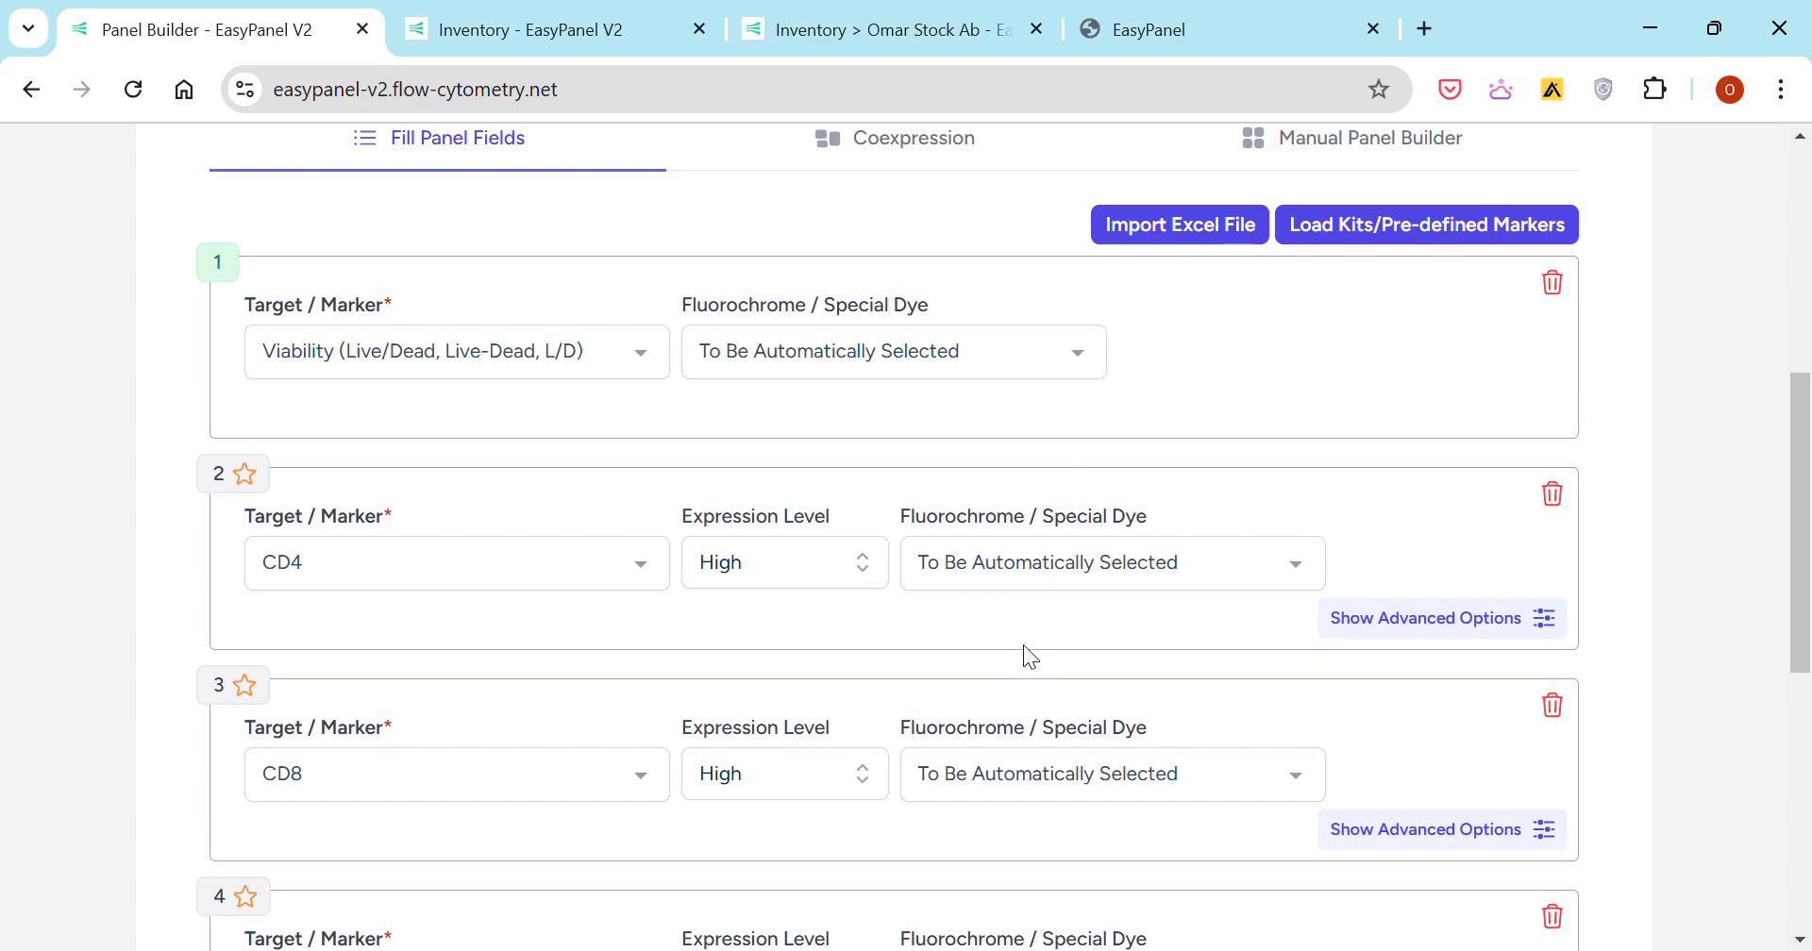
scroll(1023, 654, up, 6)
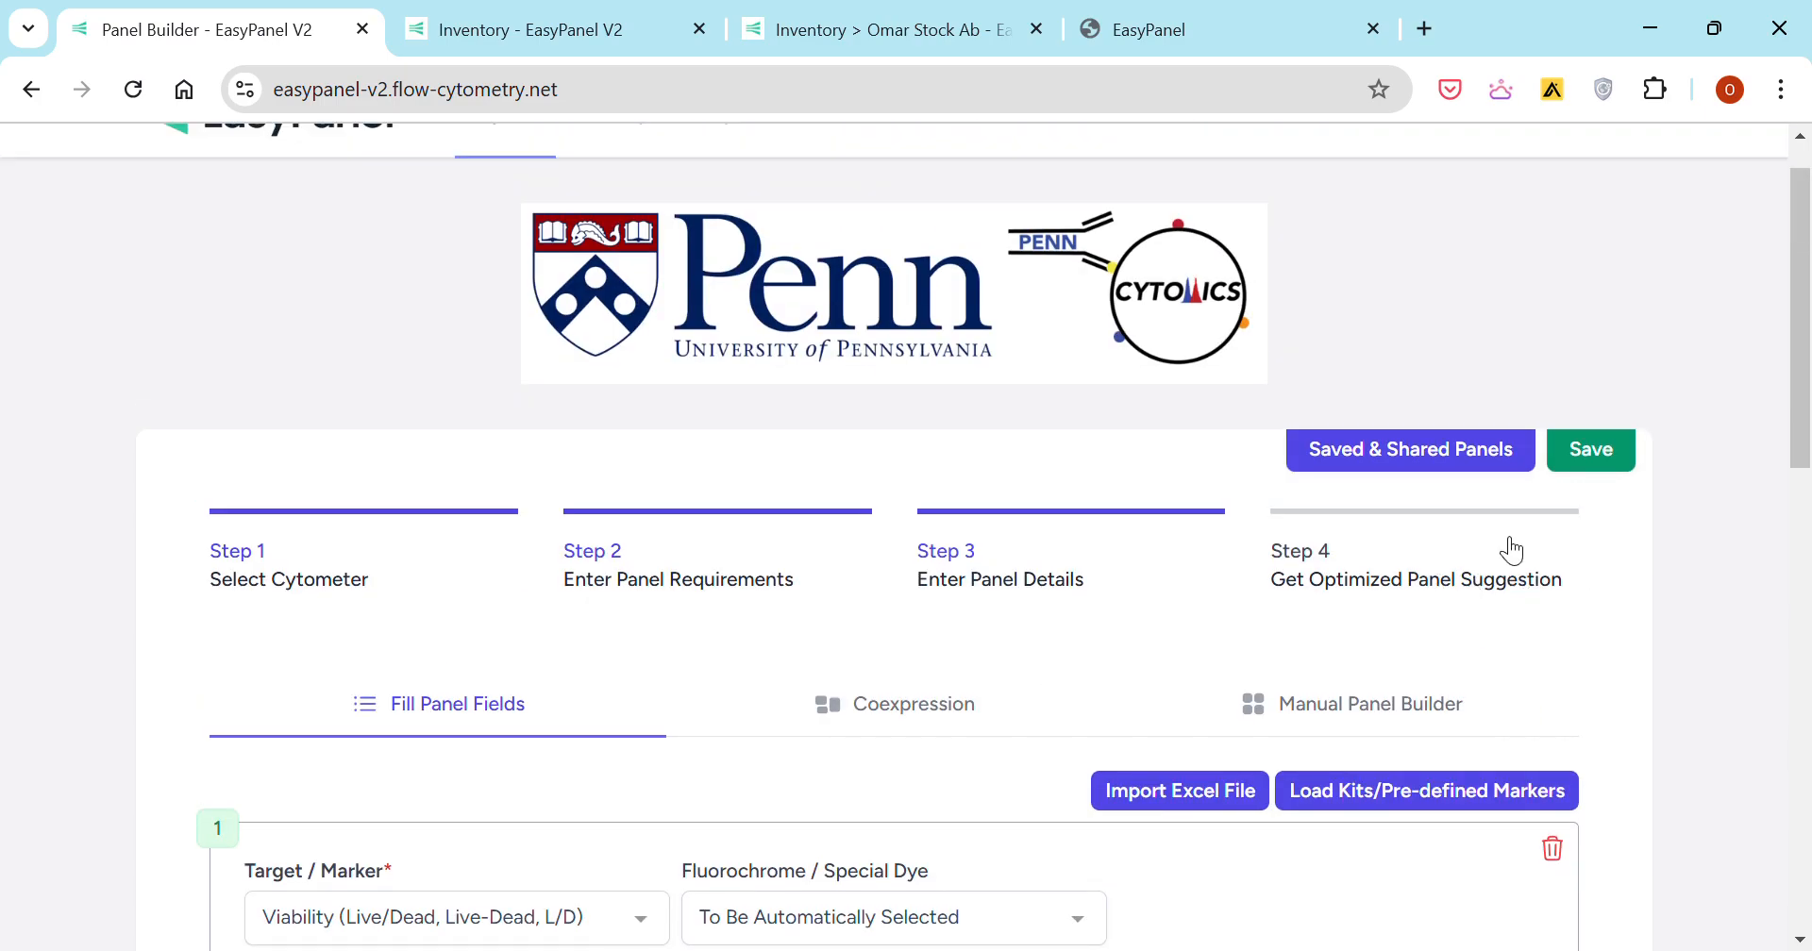
scroll(1429, 611, down, 2)
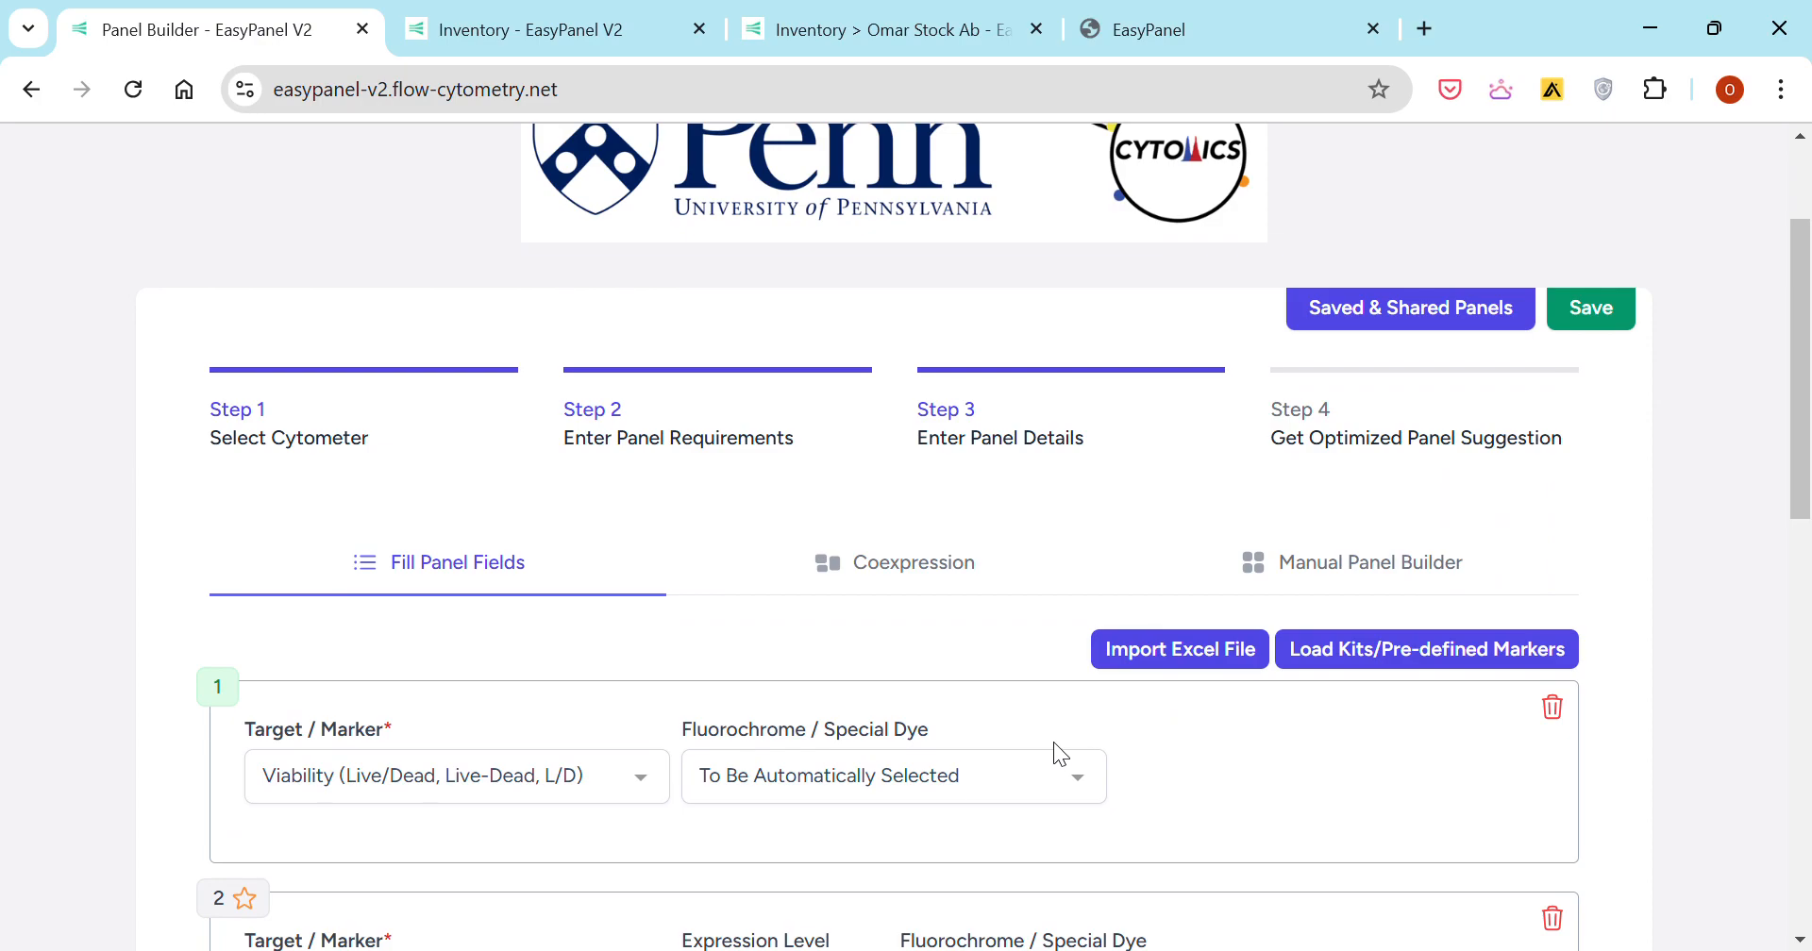
scroll(1053, 746, down, 5)
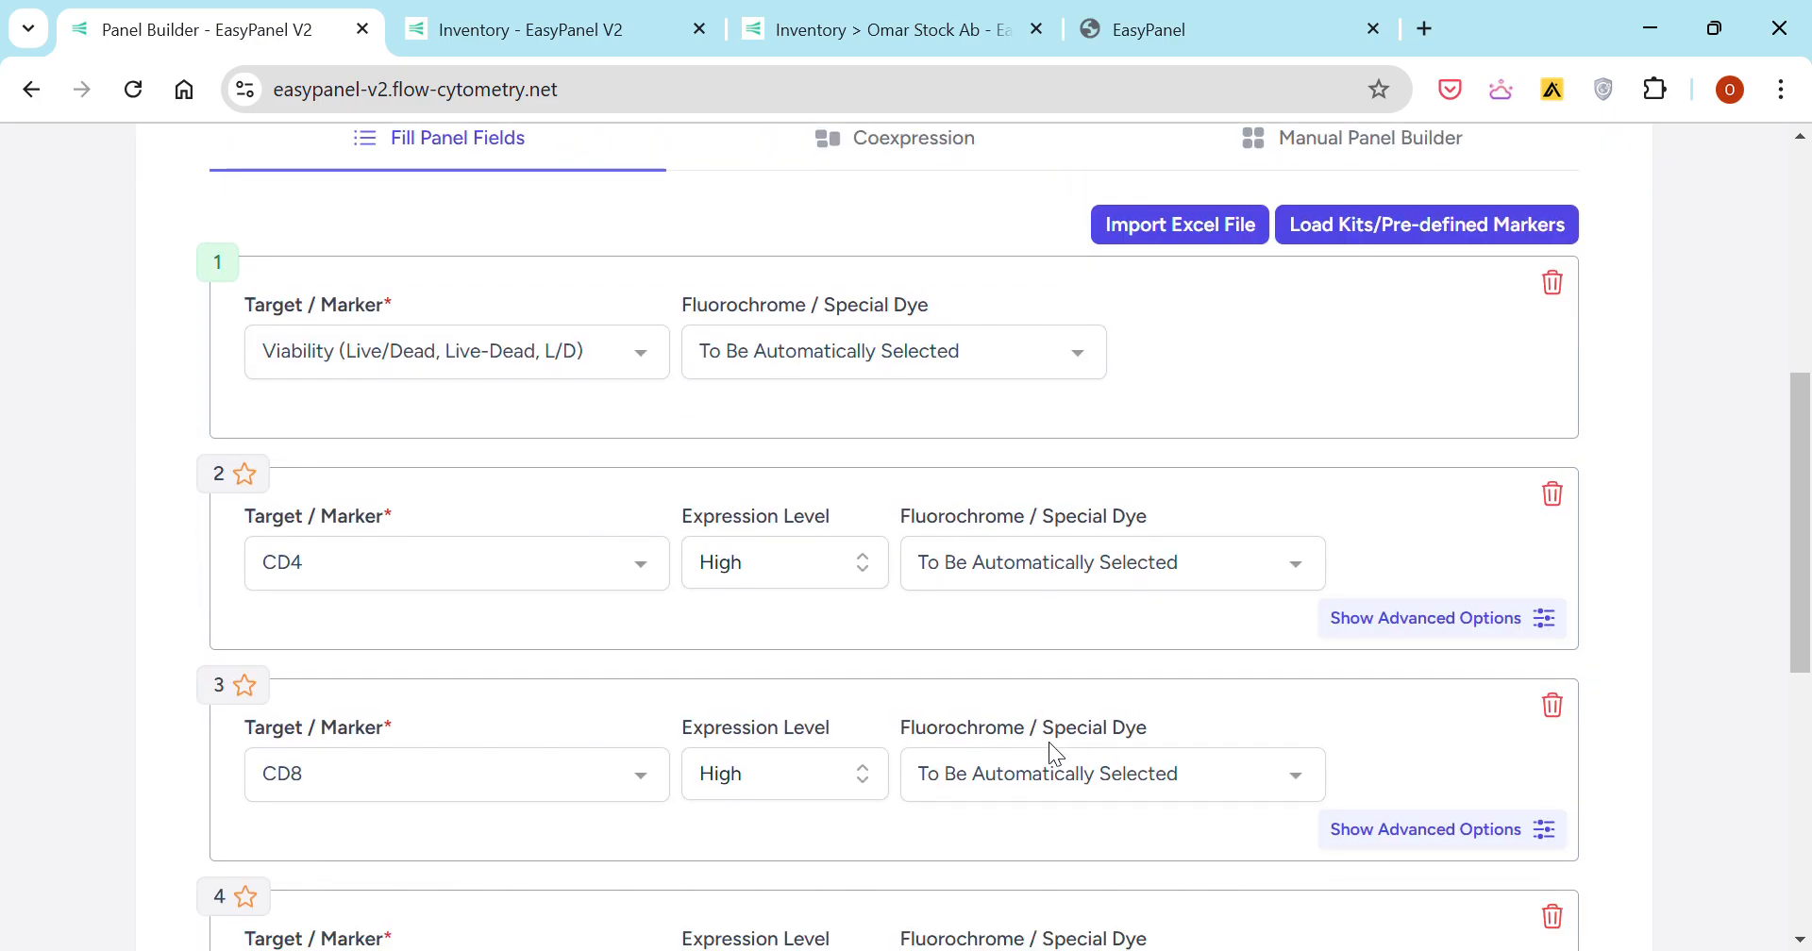
- Open the list of kits and pre-defined markers that can be loaded into the panel
scroll(1049, 741, up, 3)
click(1334, 507)
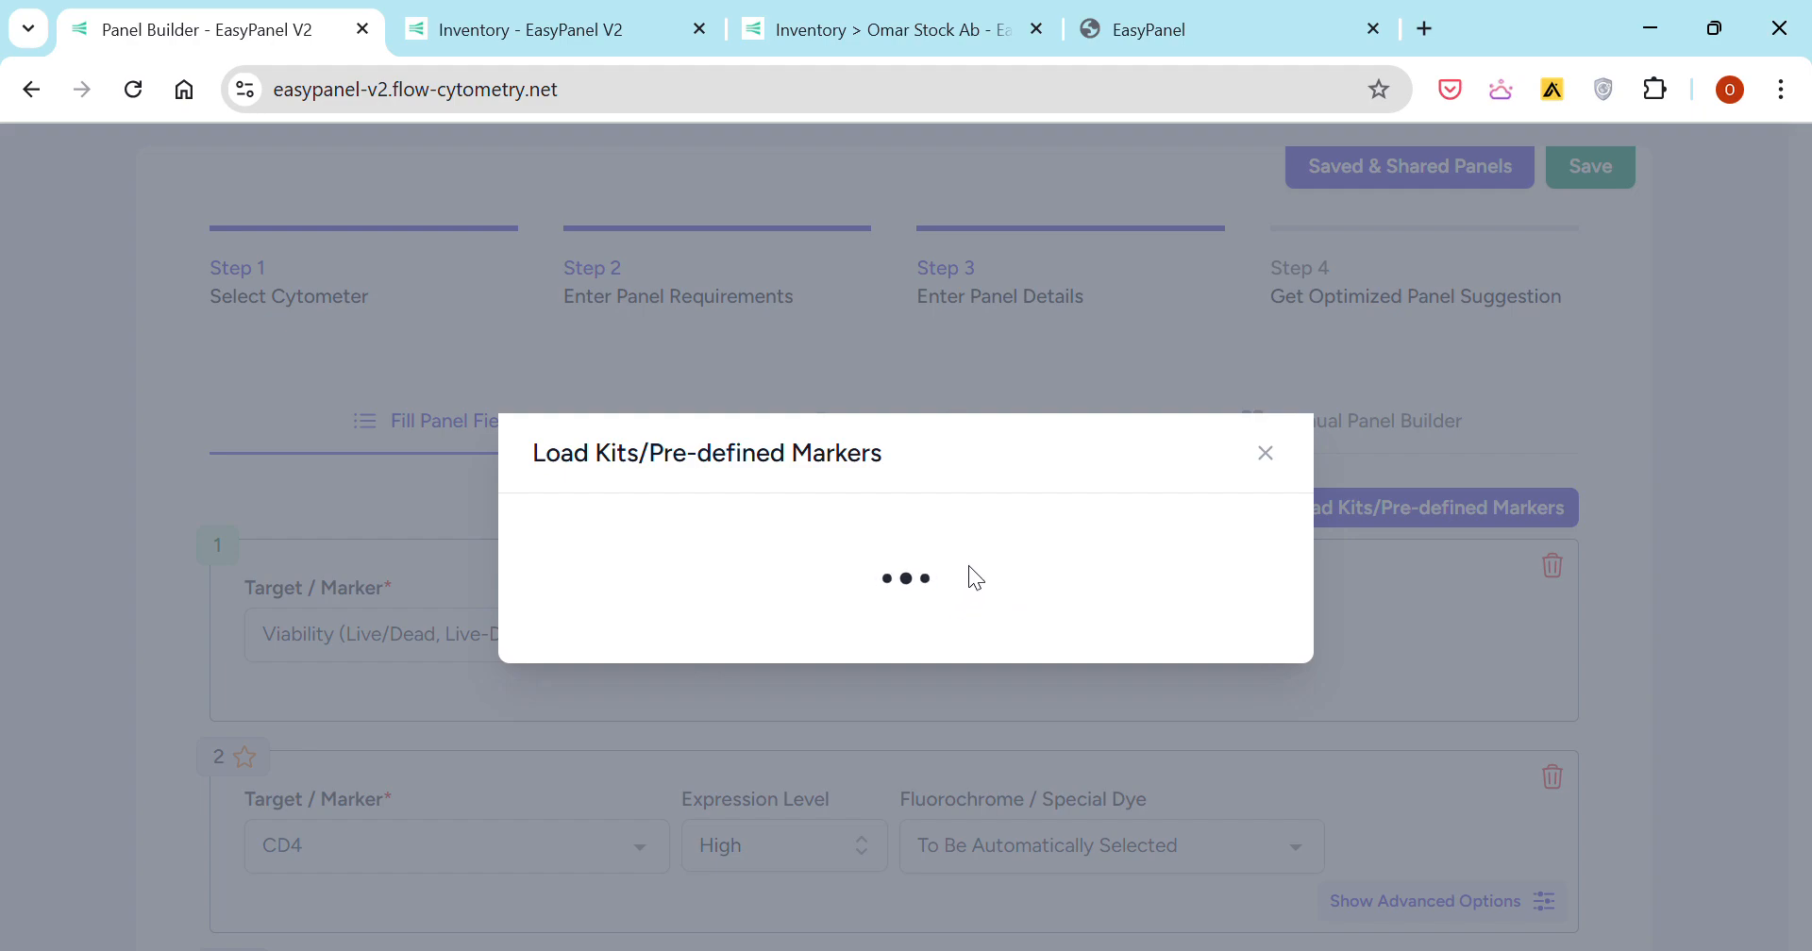
click(870, 518)
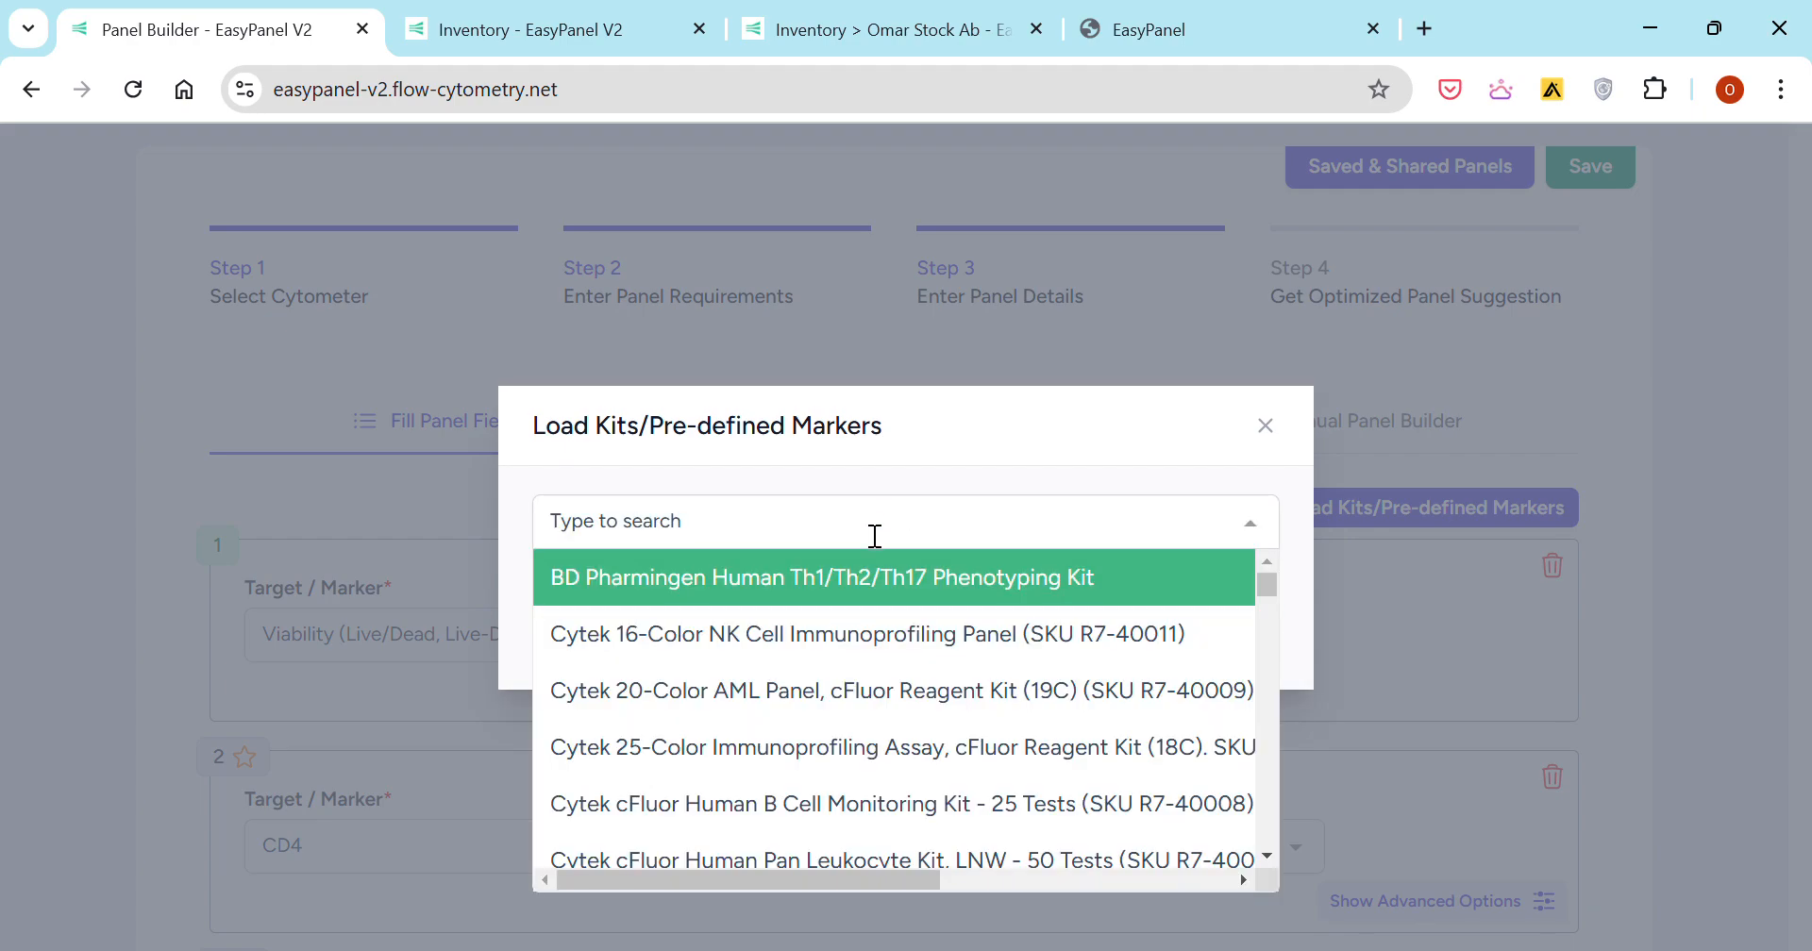
- Search the kits and pre-defined markers for "omip" and select one of the OMIP marker sets
text(omip)
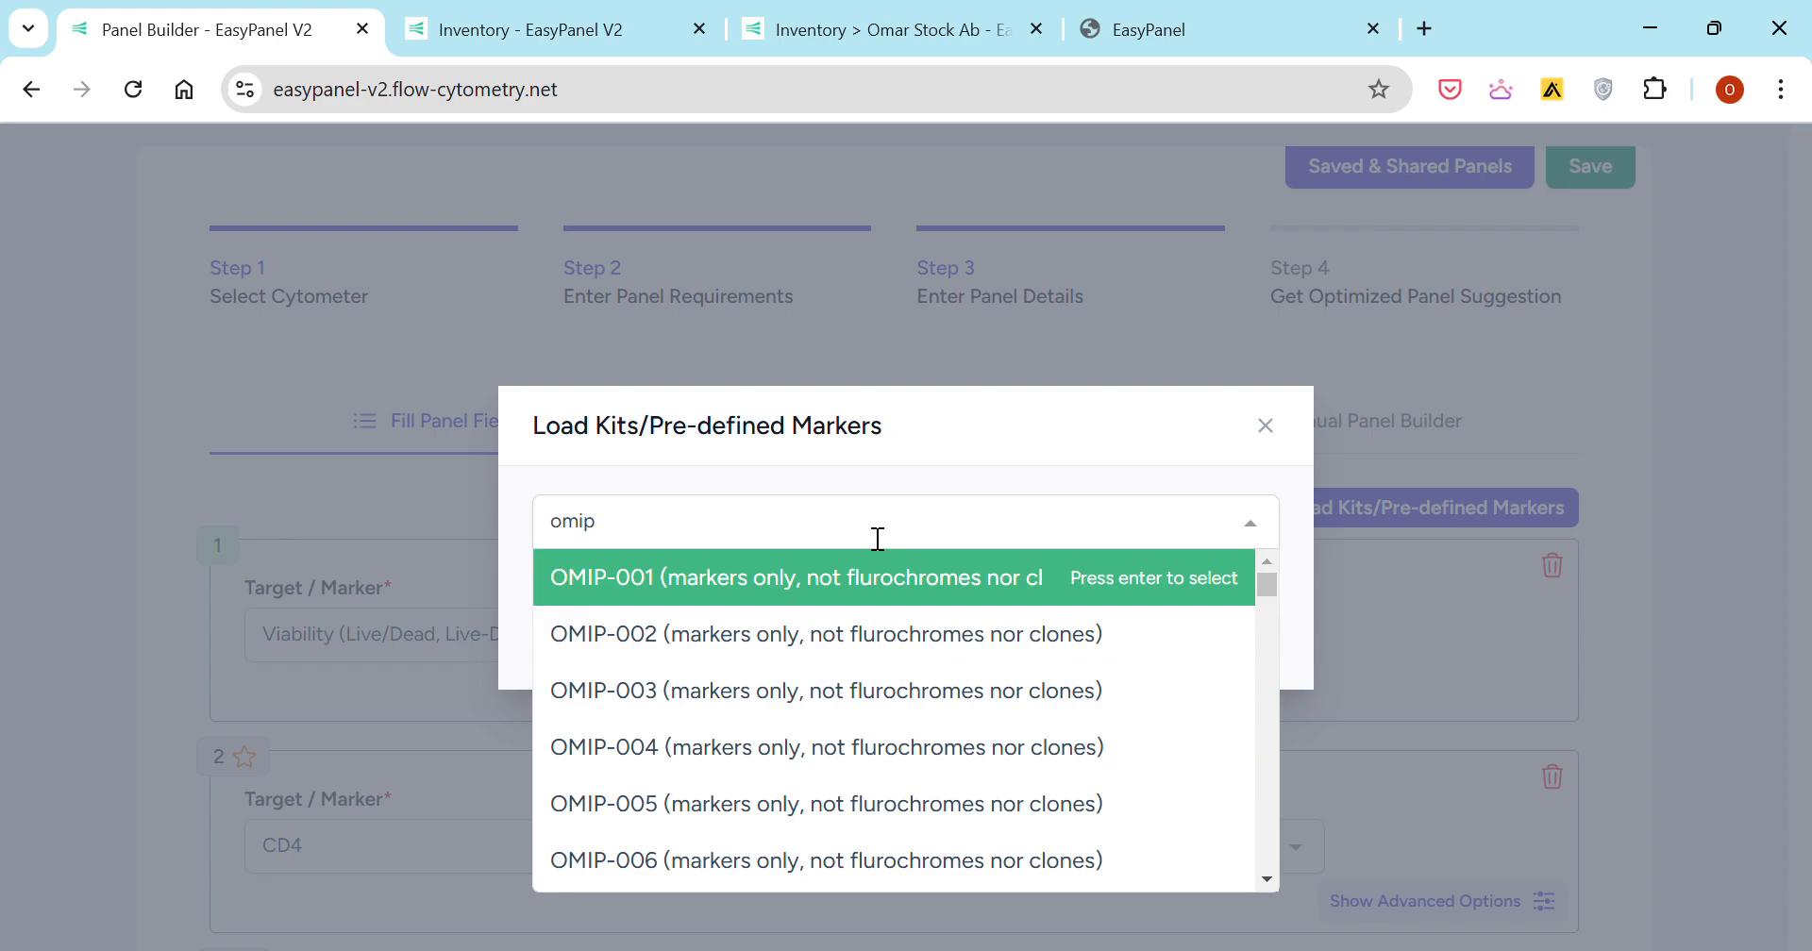
scroll(855, 694, down, 2)
scroll(855, 694, down, 5)
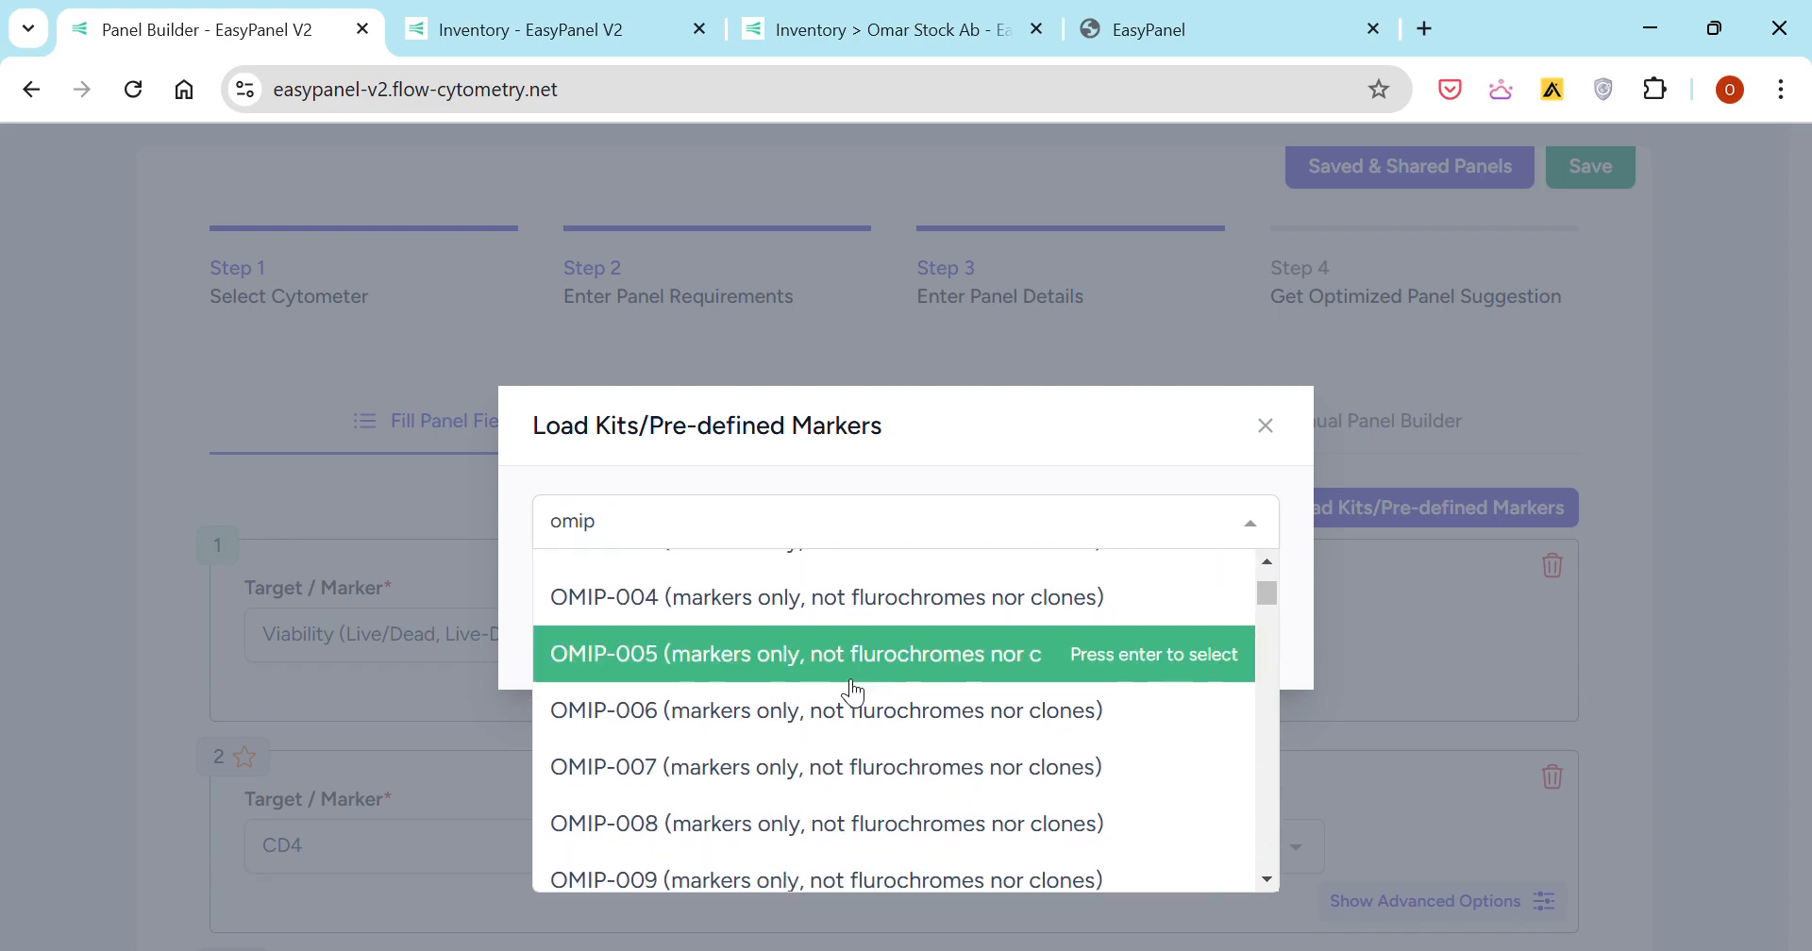
scroll(855, 693, up, 5)
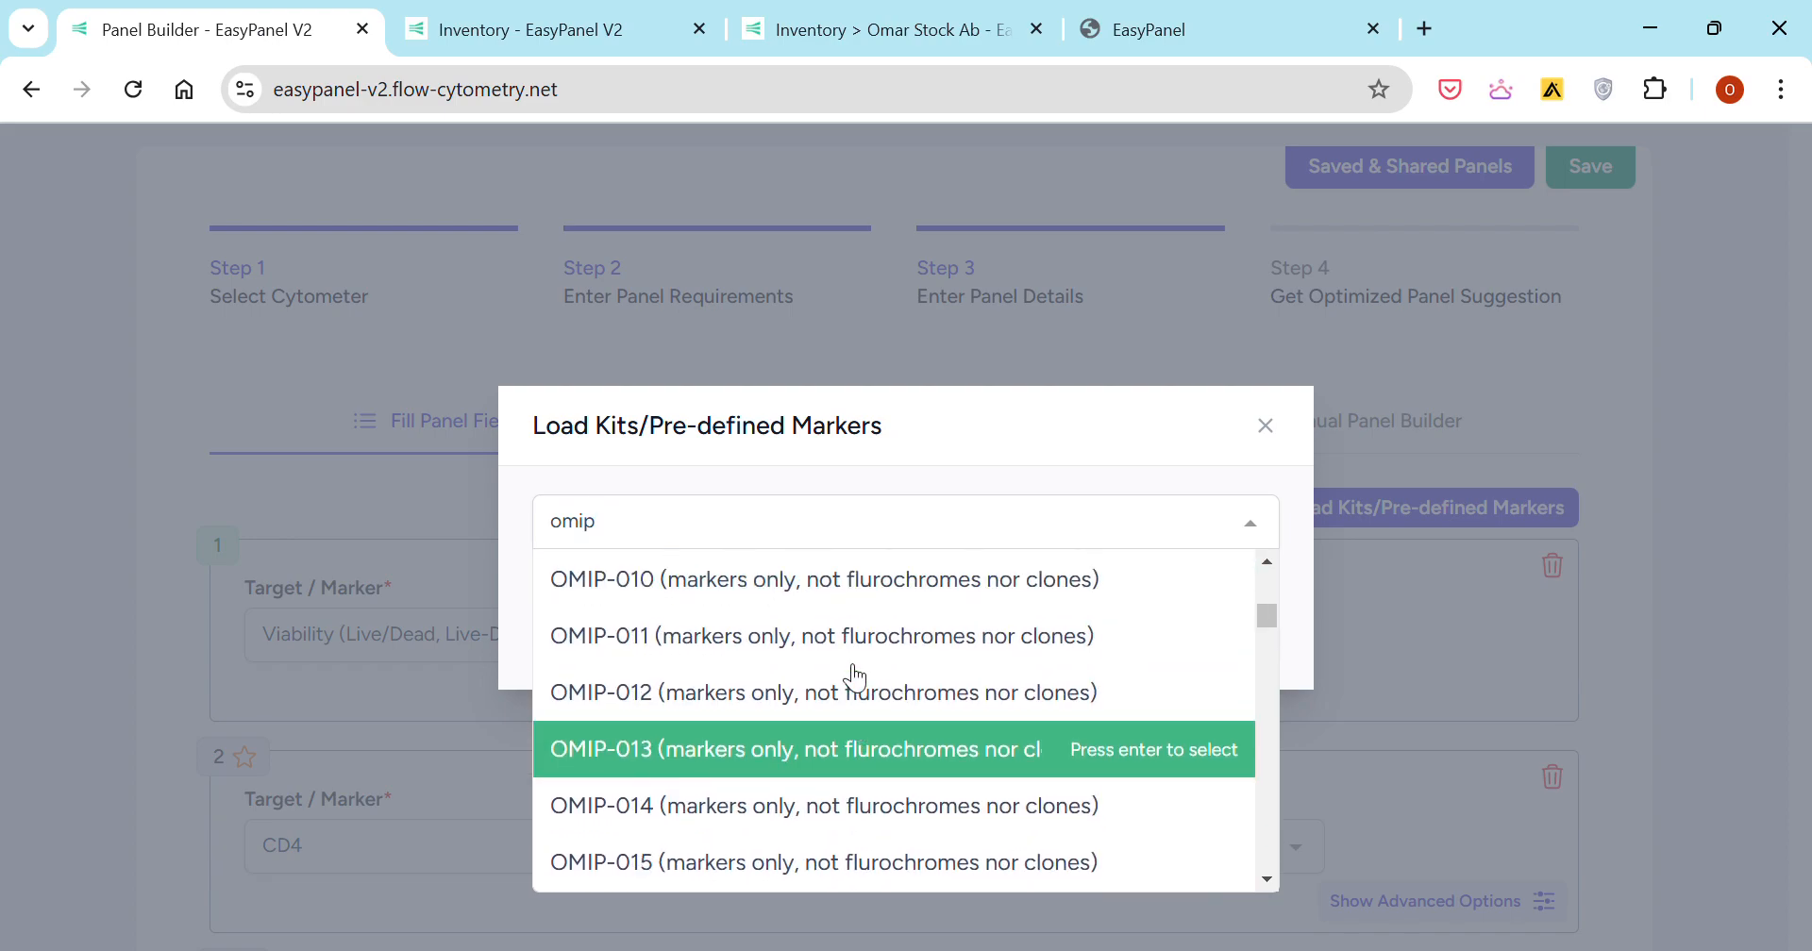
click(876, 625)
- Load the Human Th CD4 Cells (Th1) set with both Cell Surface Markers and Secreted Proteins included
click(817, 464)
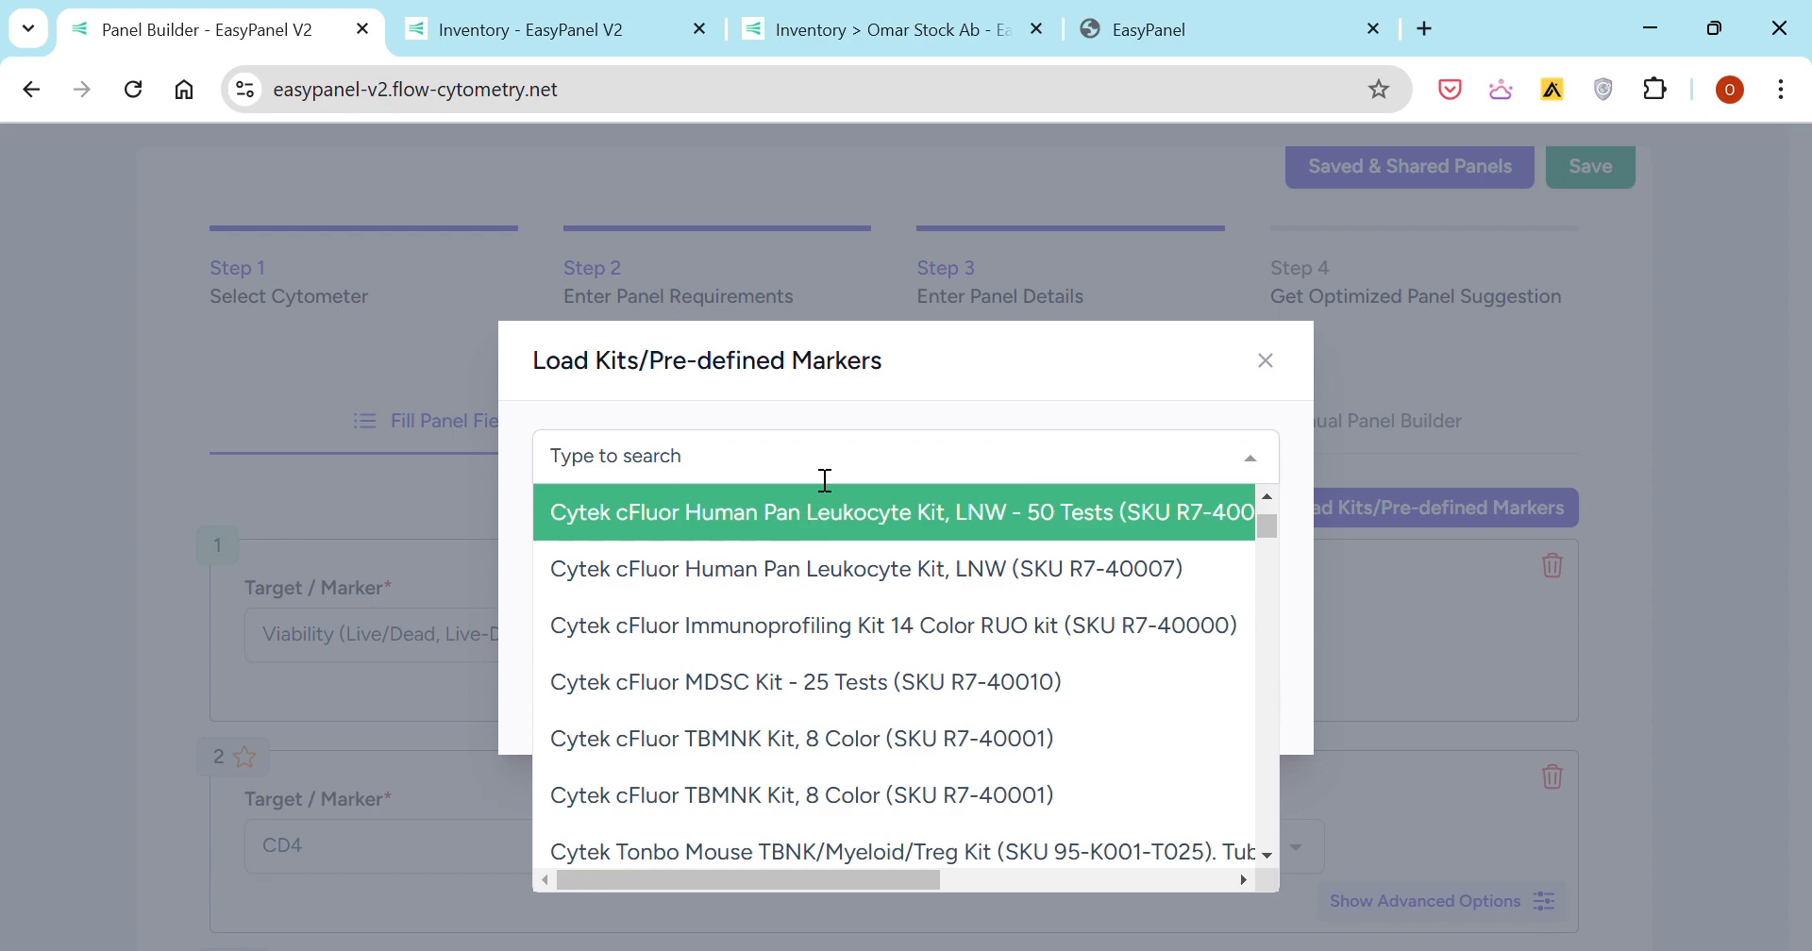
text(th1)
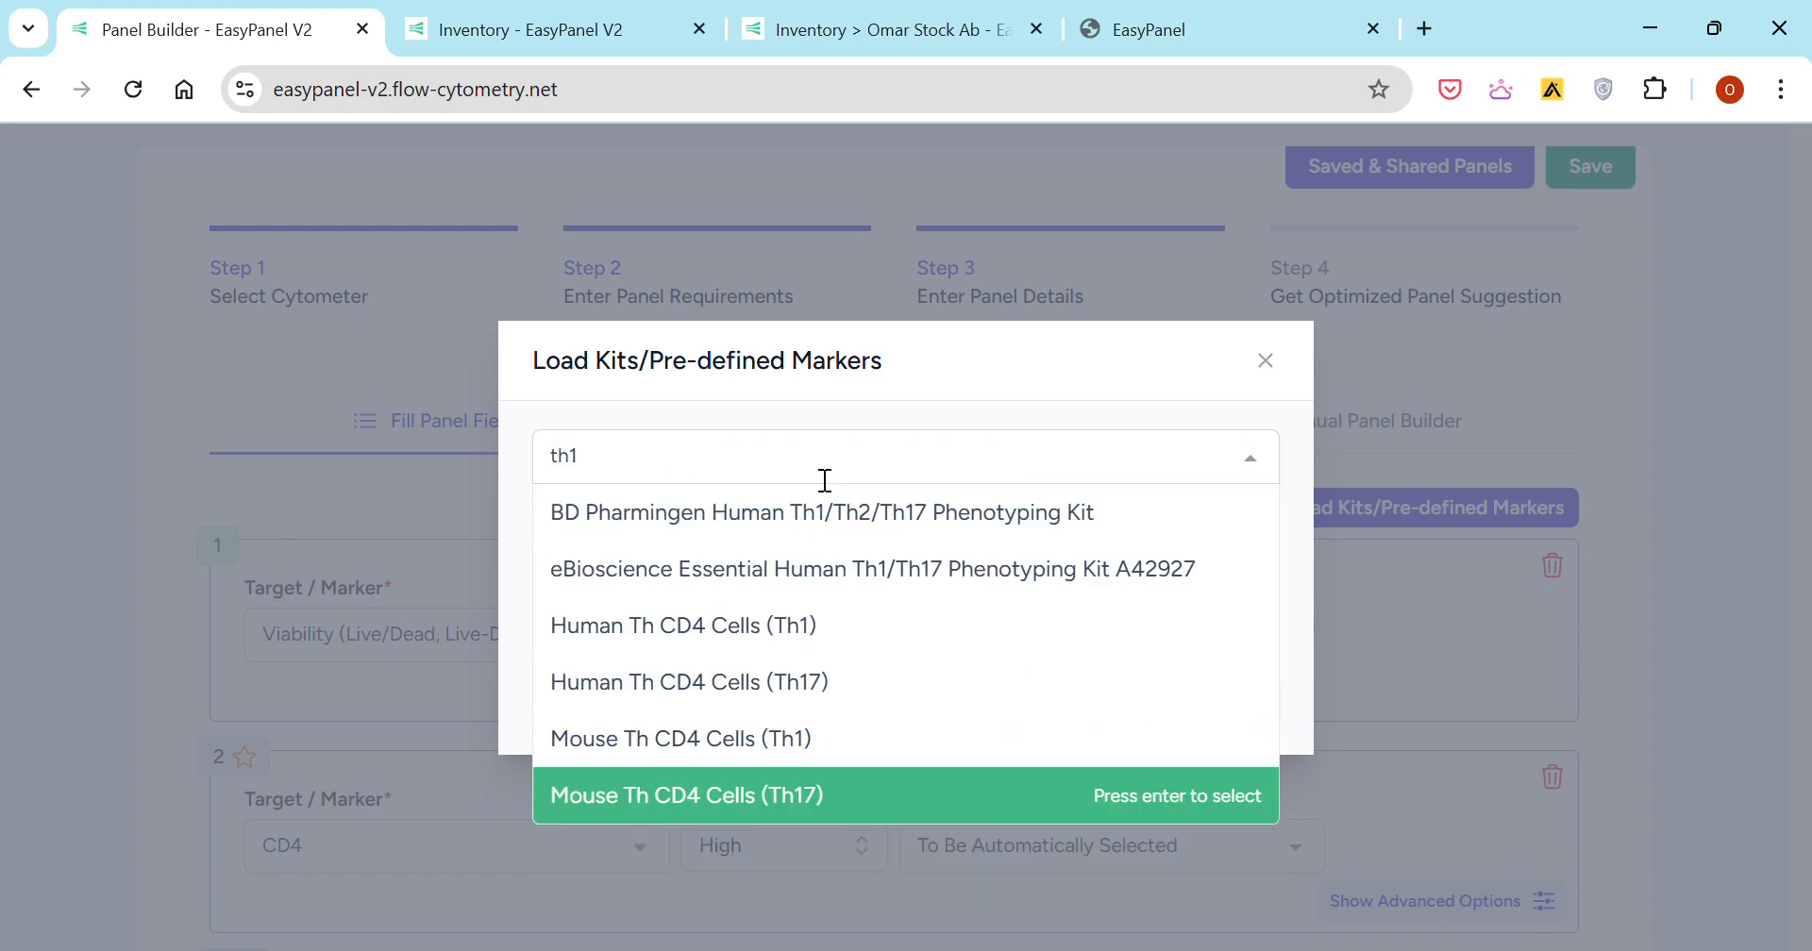
click(864, 626)
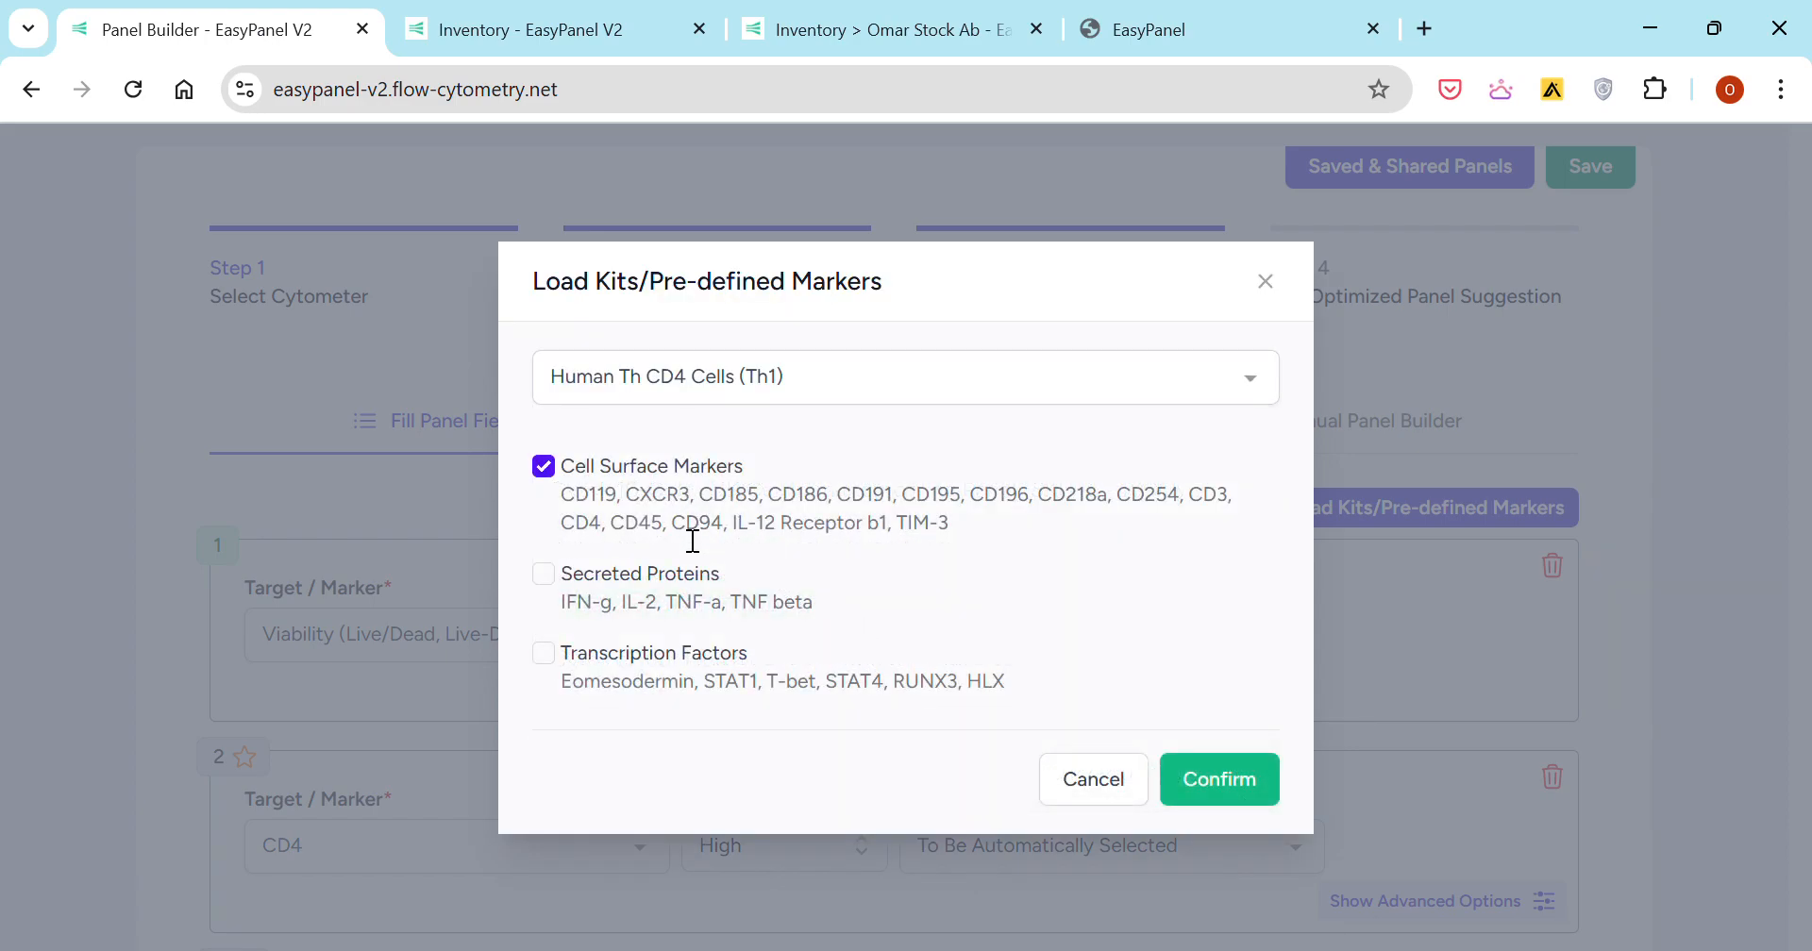
click(546, 578)
click(1233, 795)
- Delete several of the loaded markers from entry 13 onward, starting with CD254 and CD3
scroll(1220, 790, down, 15)
scroll(1220, 797, down, 10)
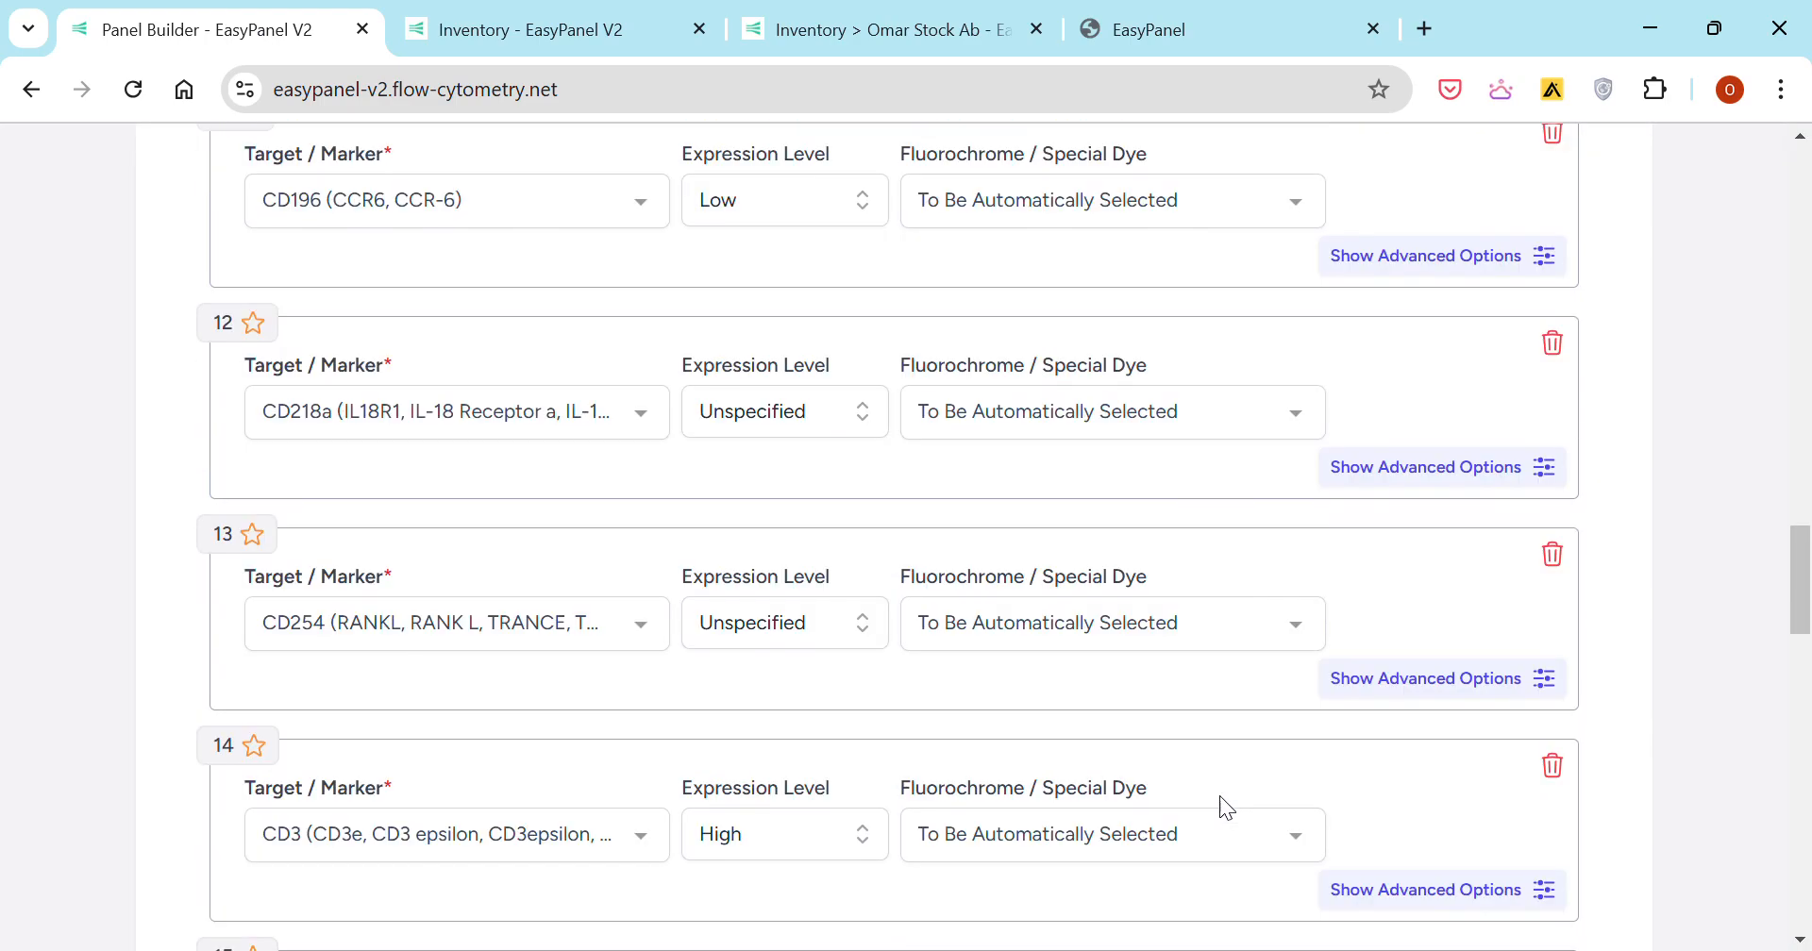
click(1553, 554)
click(1553, 555)
click(1553, 555)
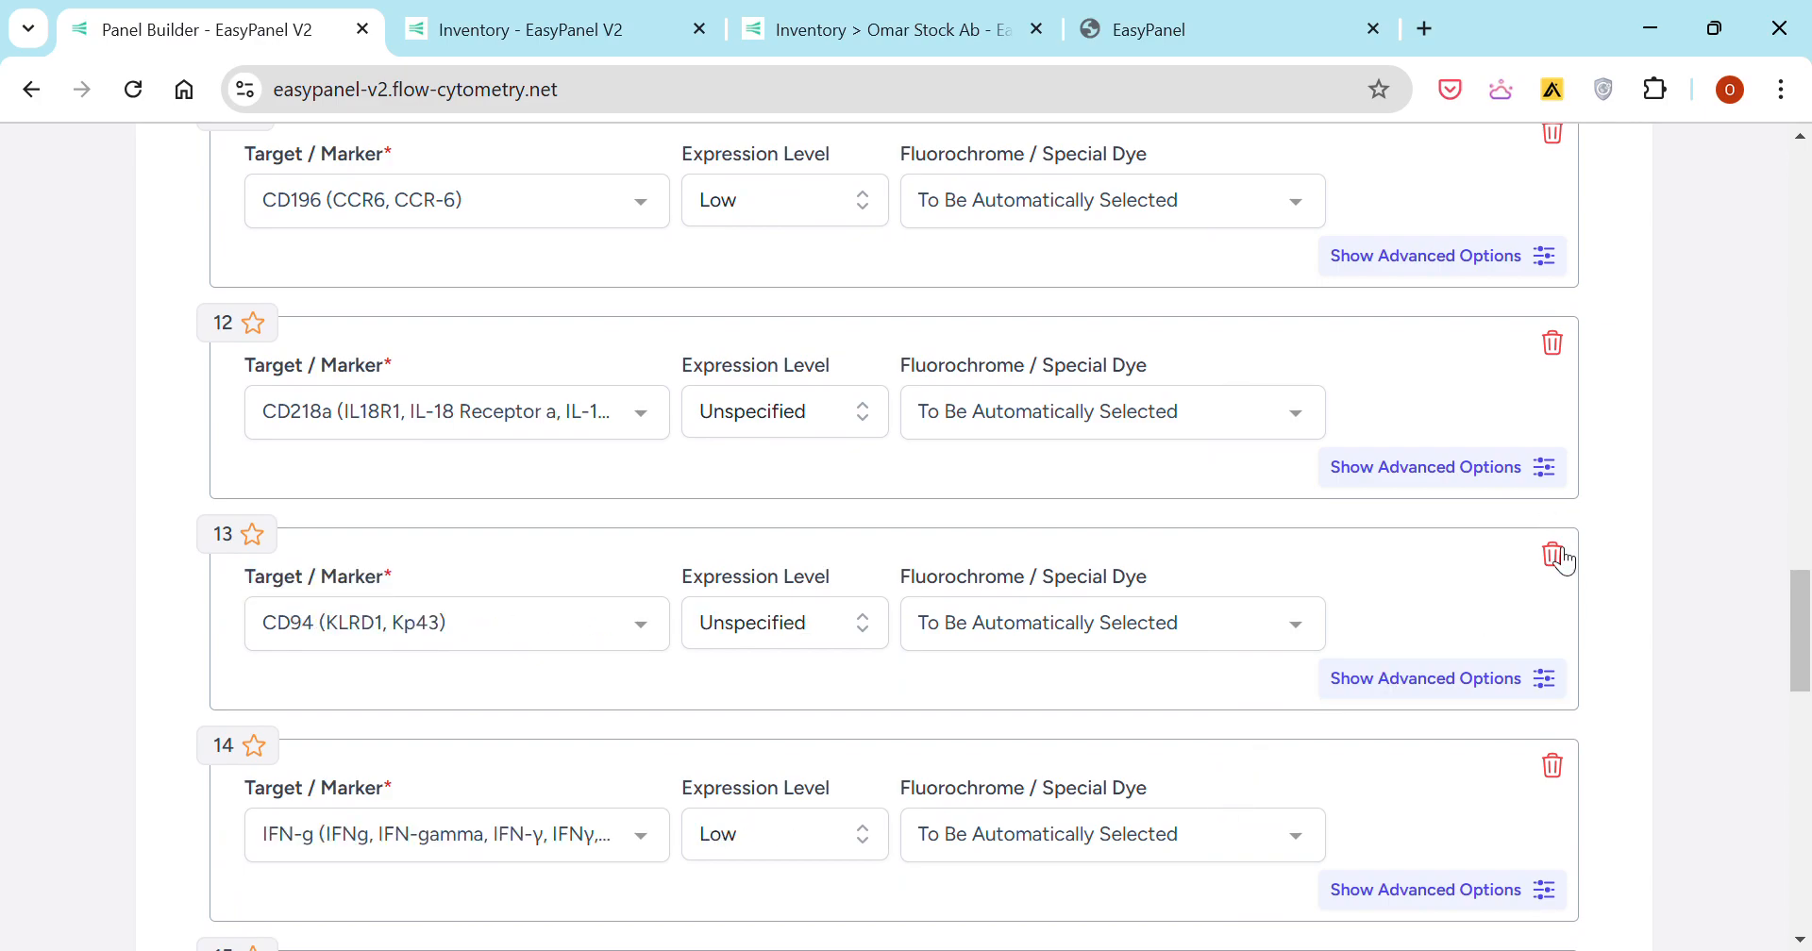
click(1553, 555)
- Check the Expression Level choices offered for CD4 without changing the level
scroll(1527, 571, up, 8)
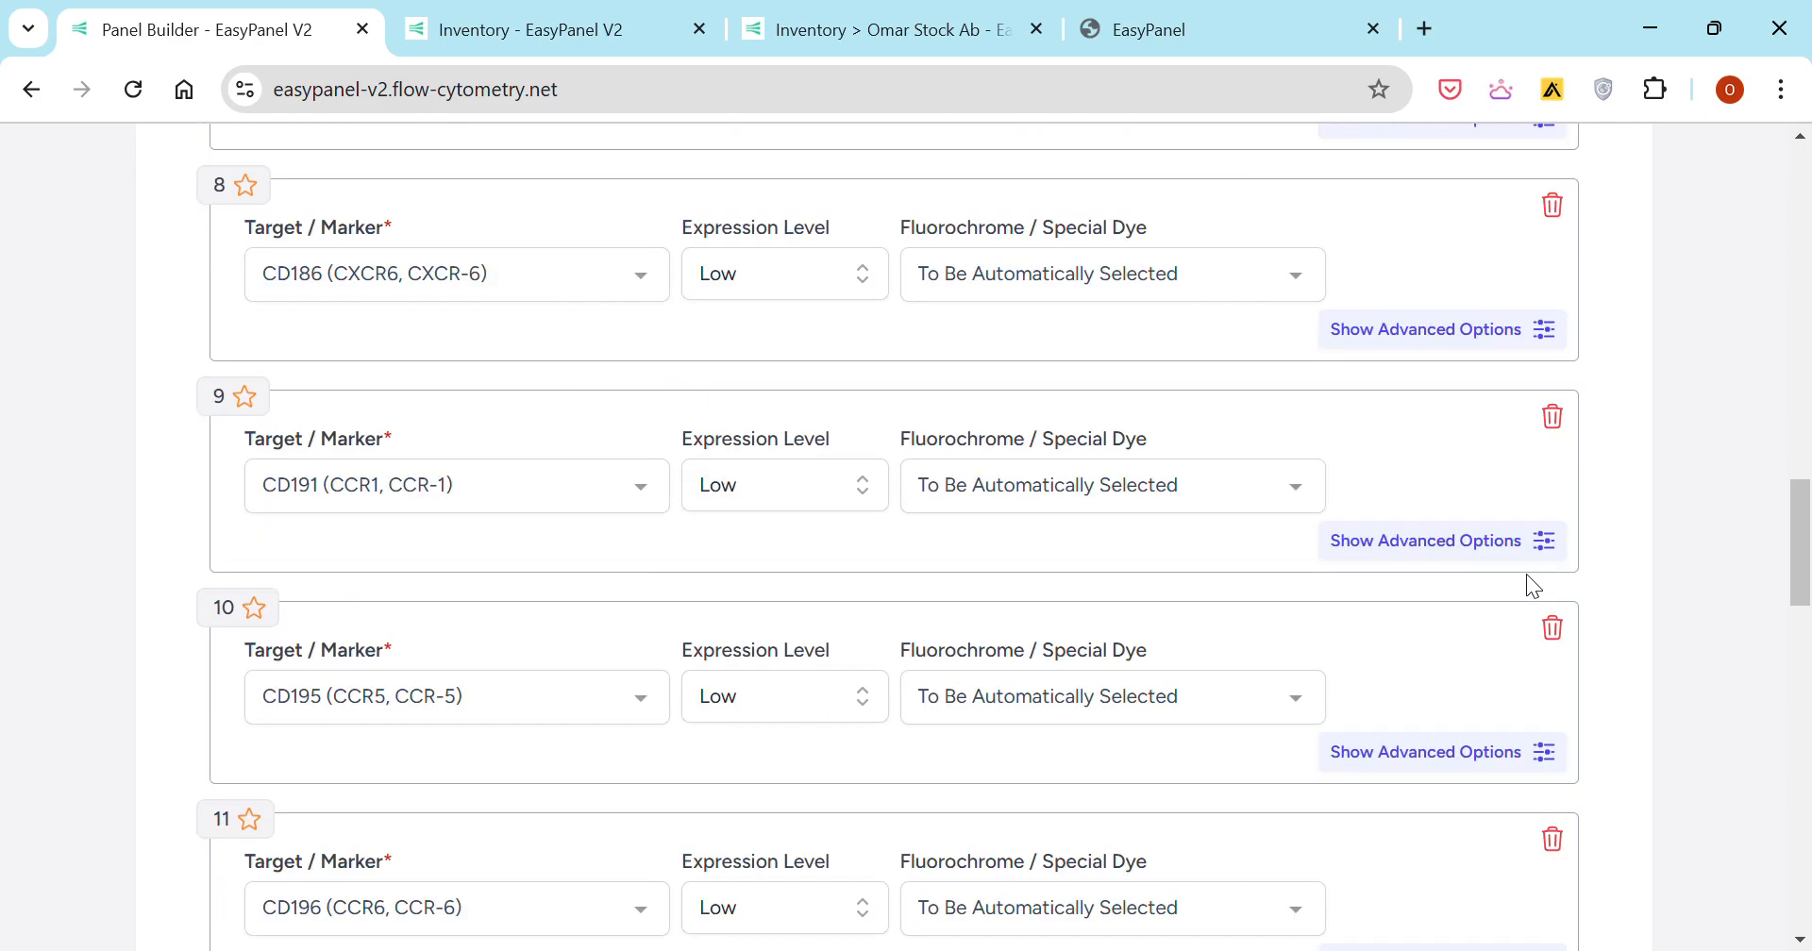
scroll(1520, 581, up, 16)
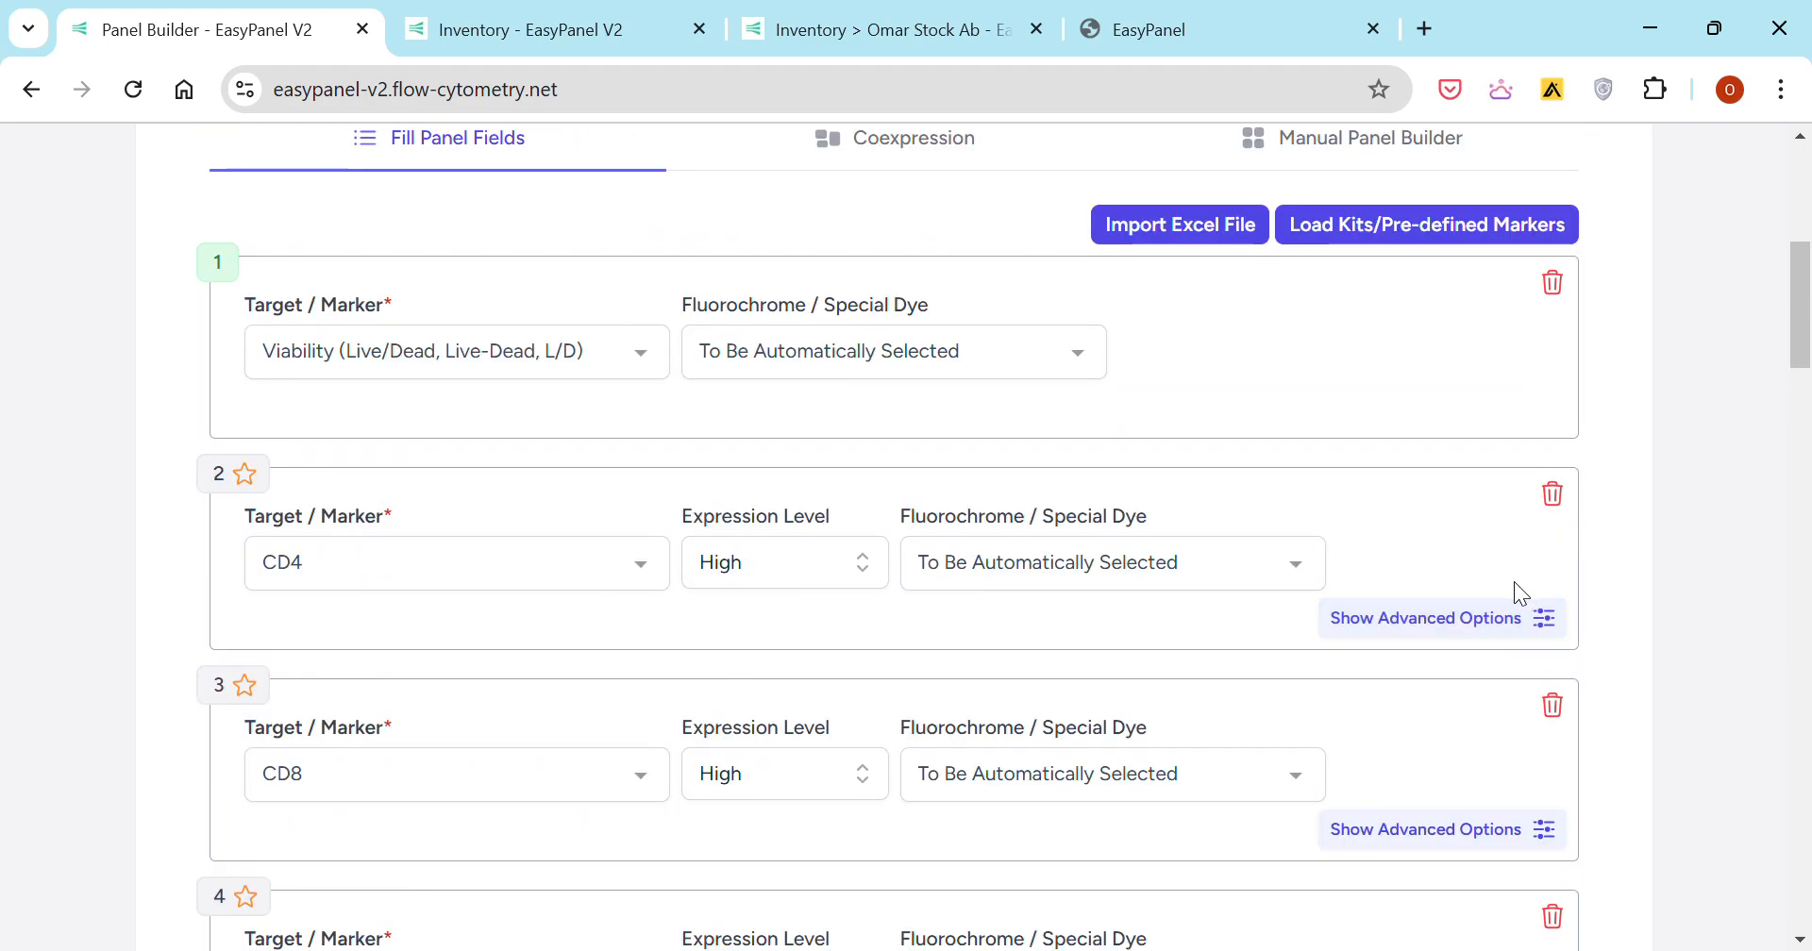
scroll(816, 711, down, 3)
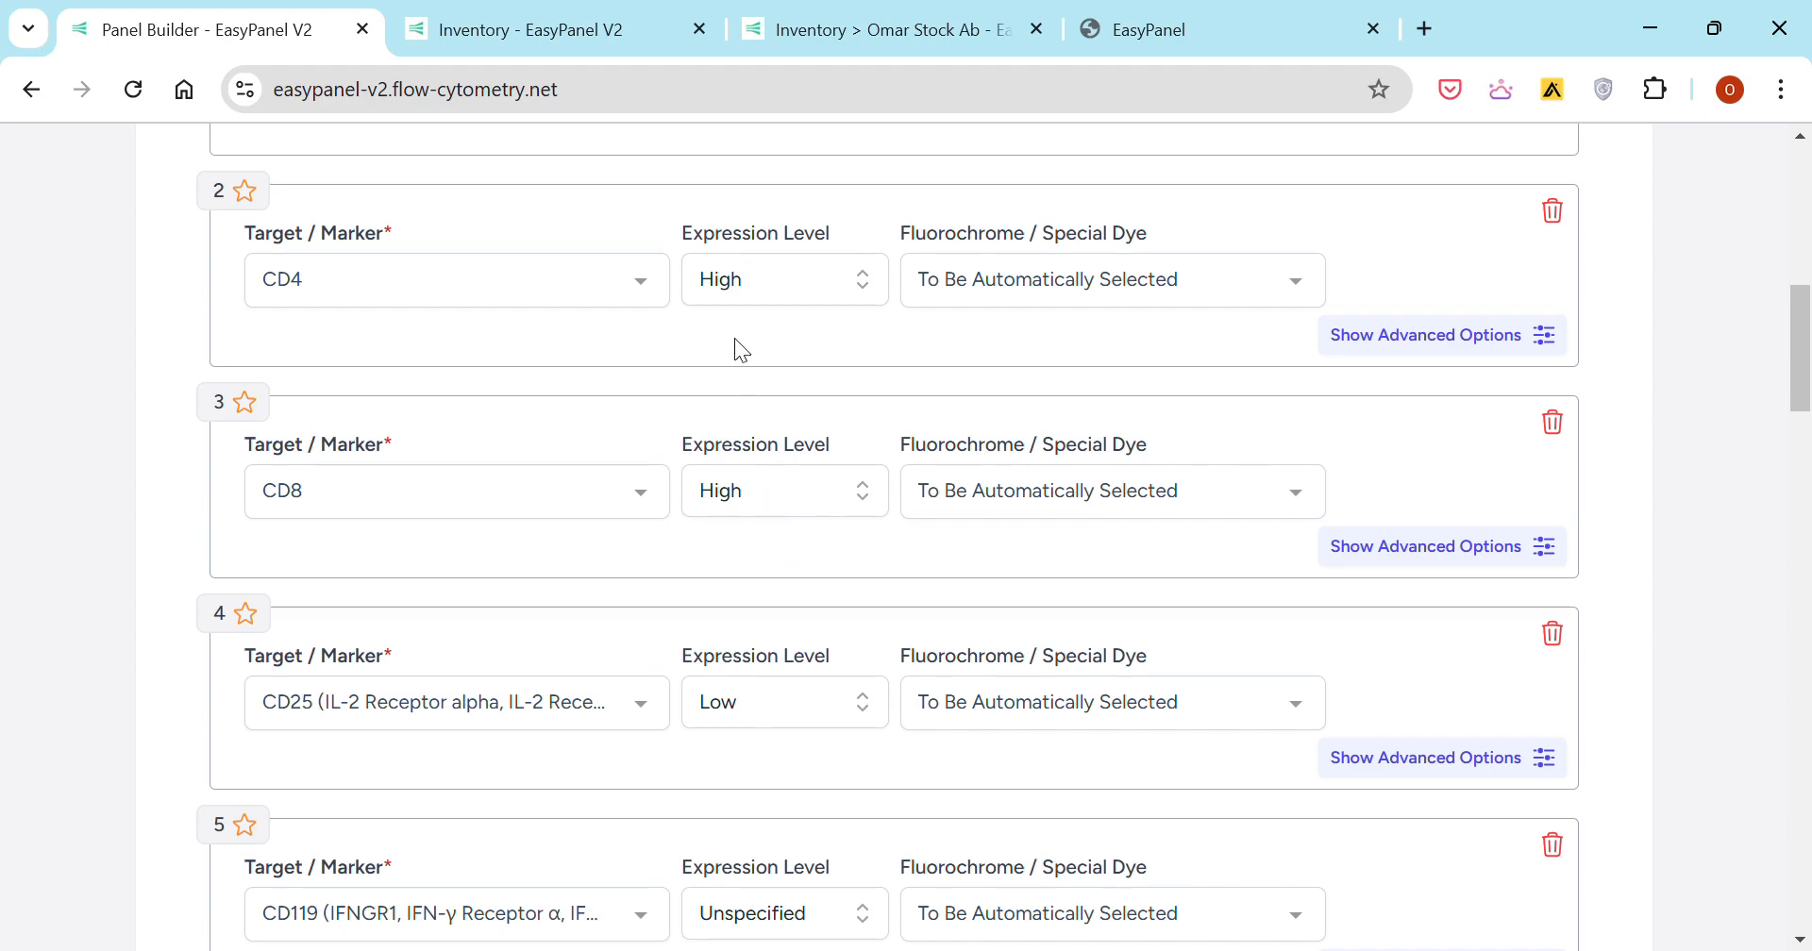
click(747, 287)
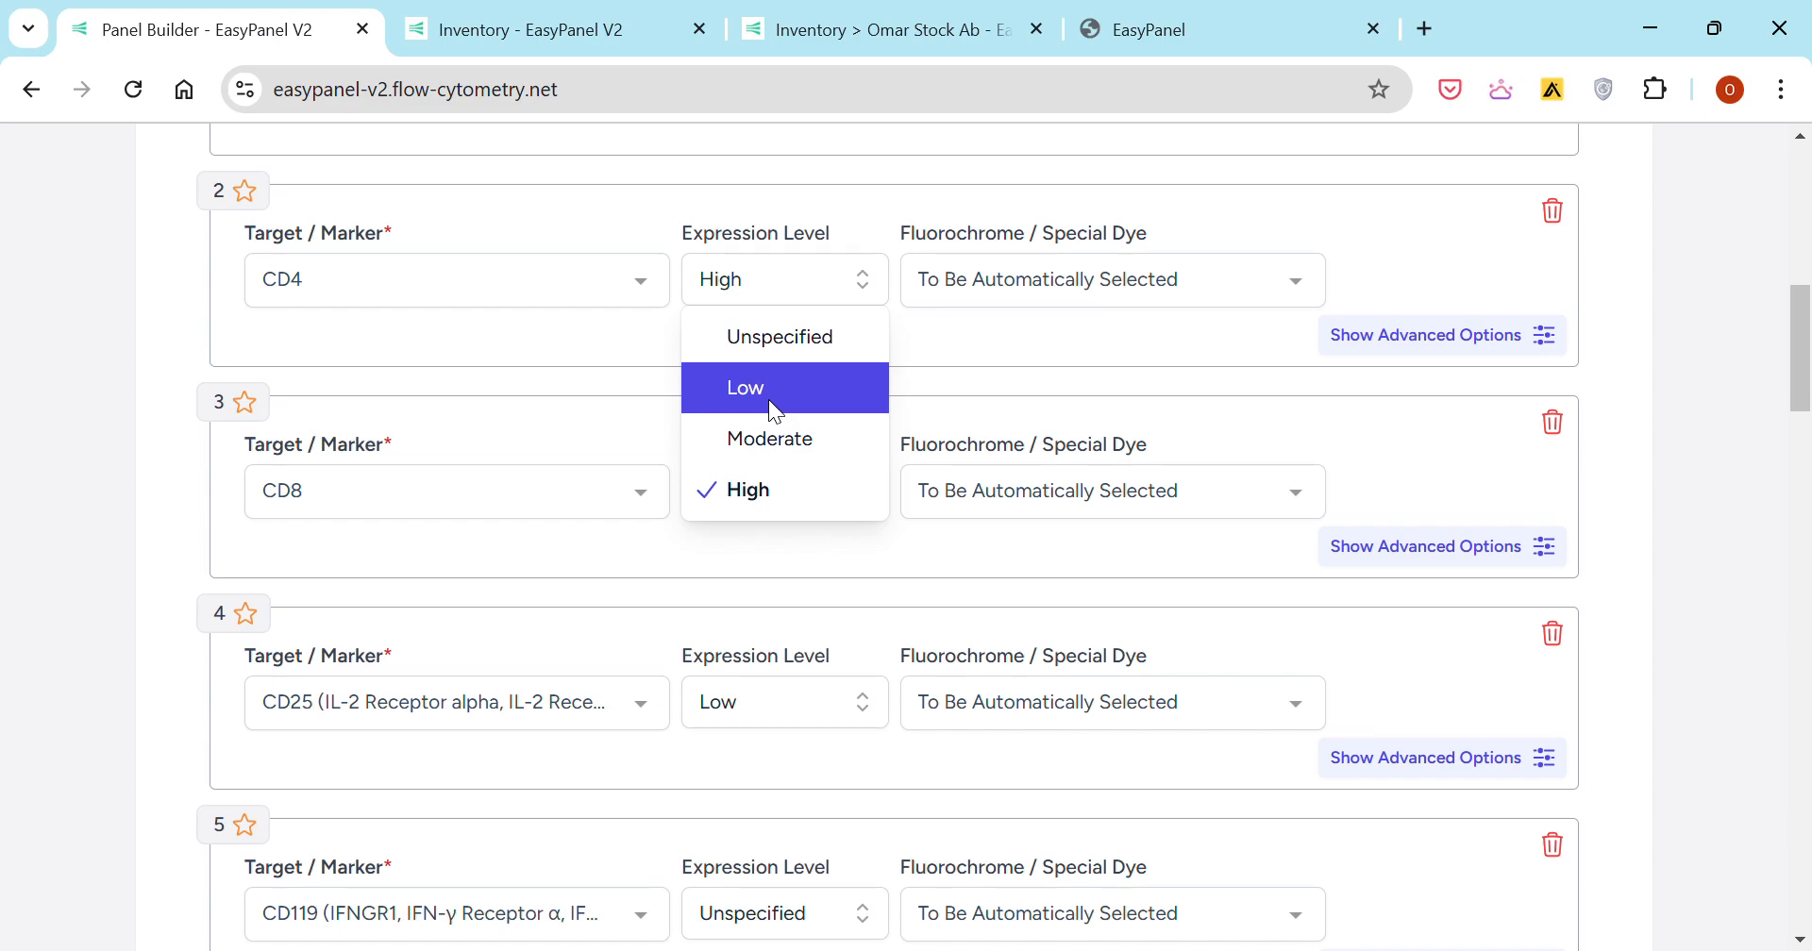
click(1001, 381)
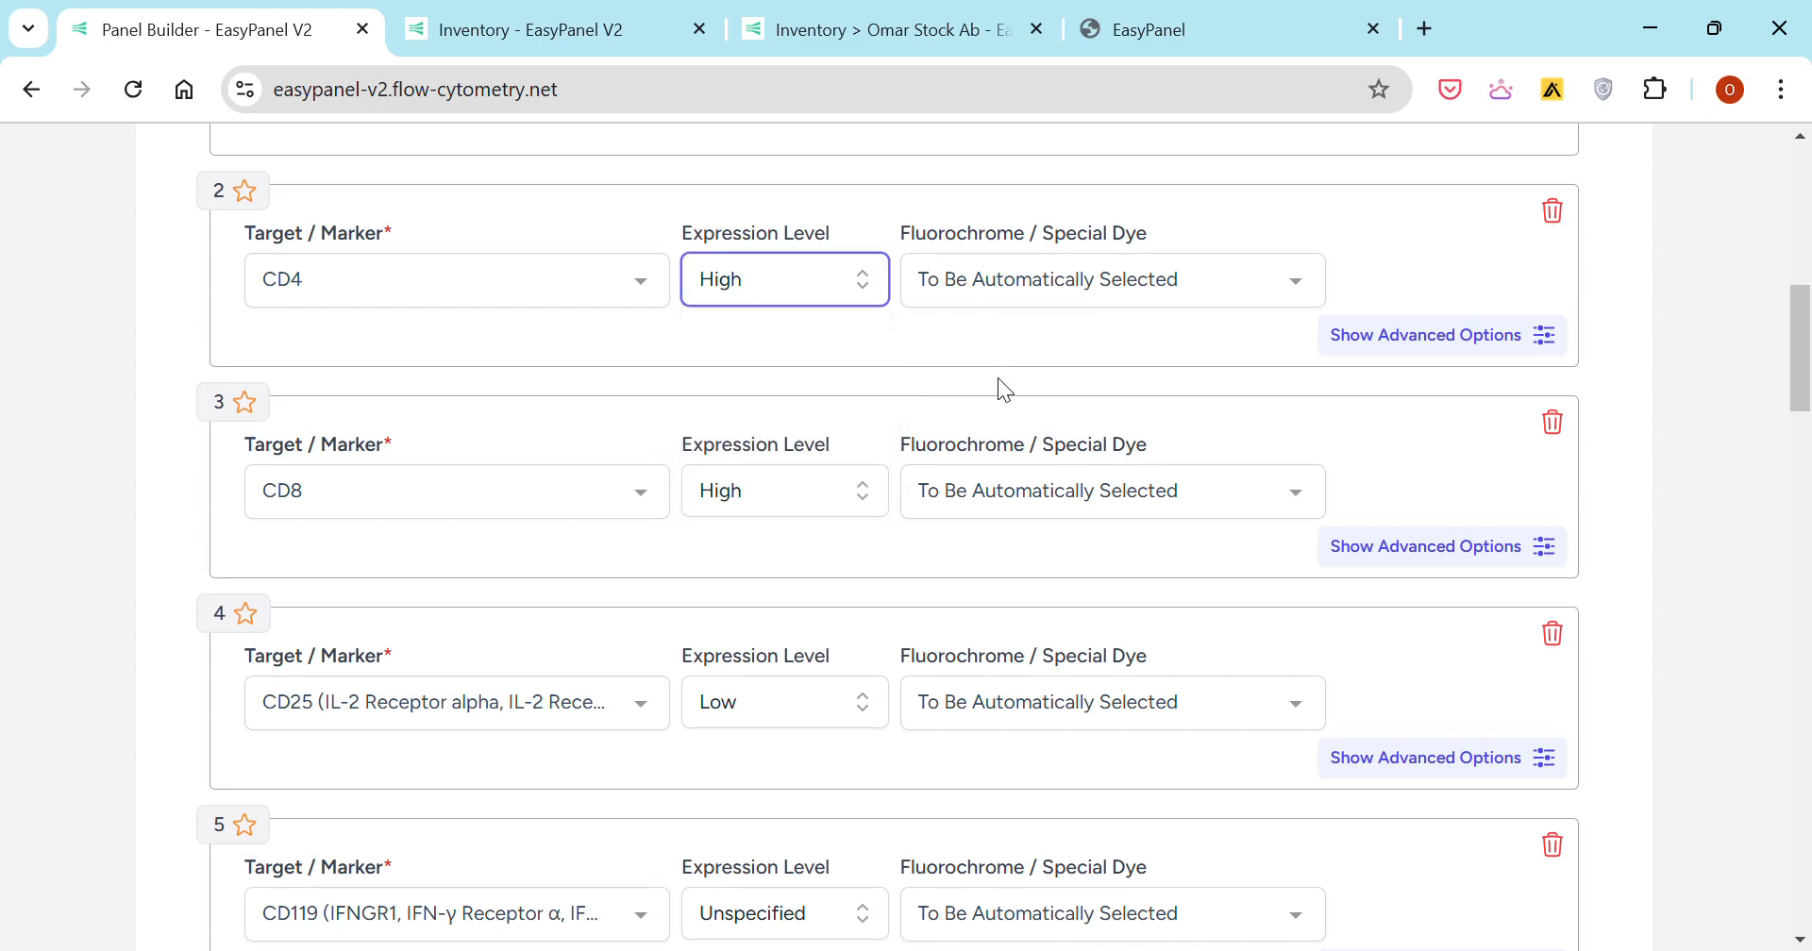
- Set the fluorochrome of the CD4 marker to APC
scroll(995, 382, up, 2)
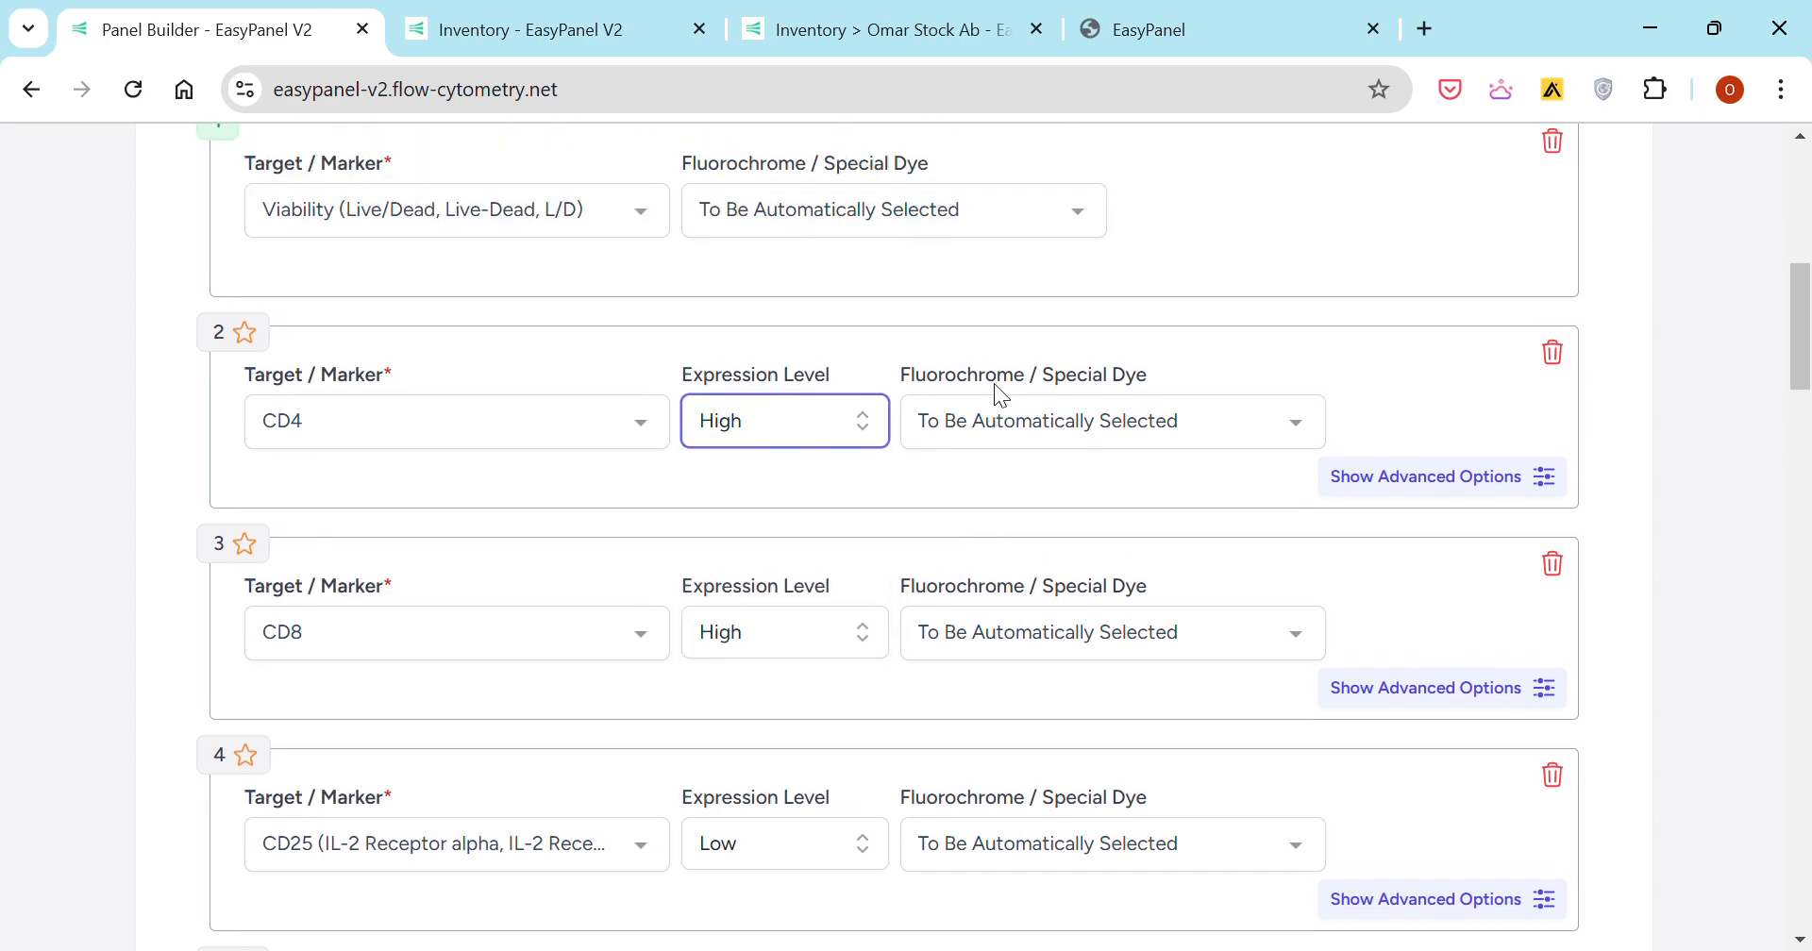
click(1071, 439)
text(apc)
key(Return)
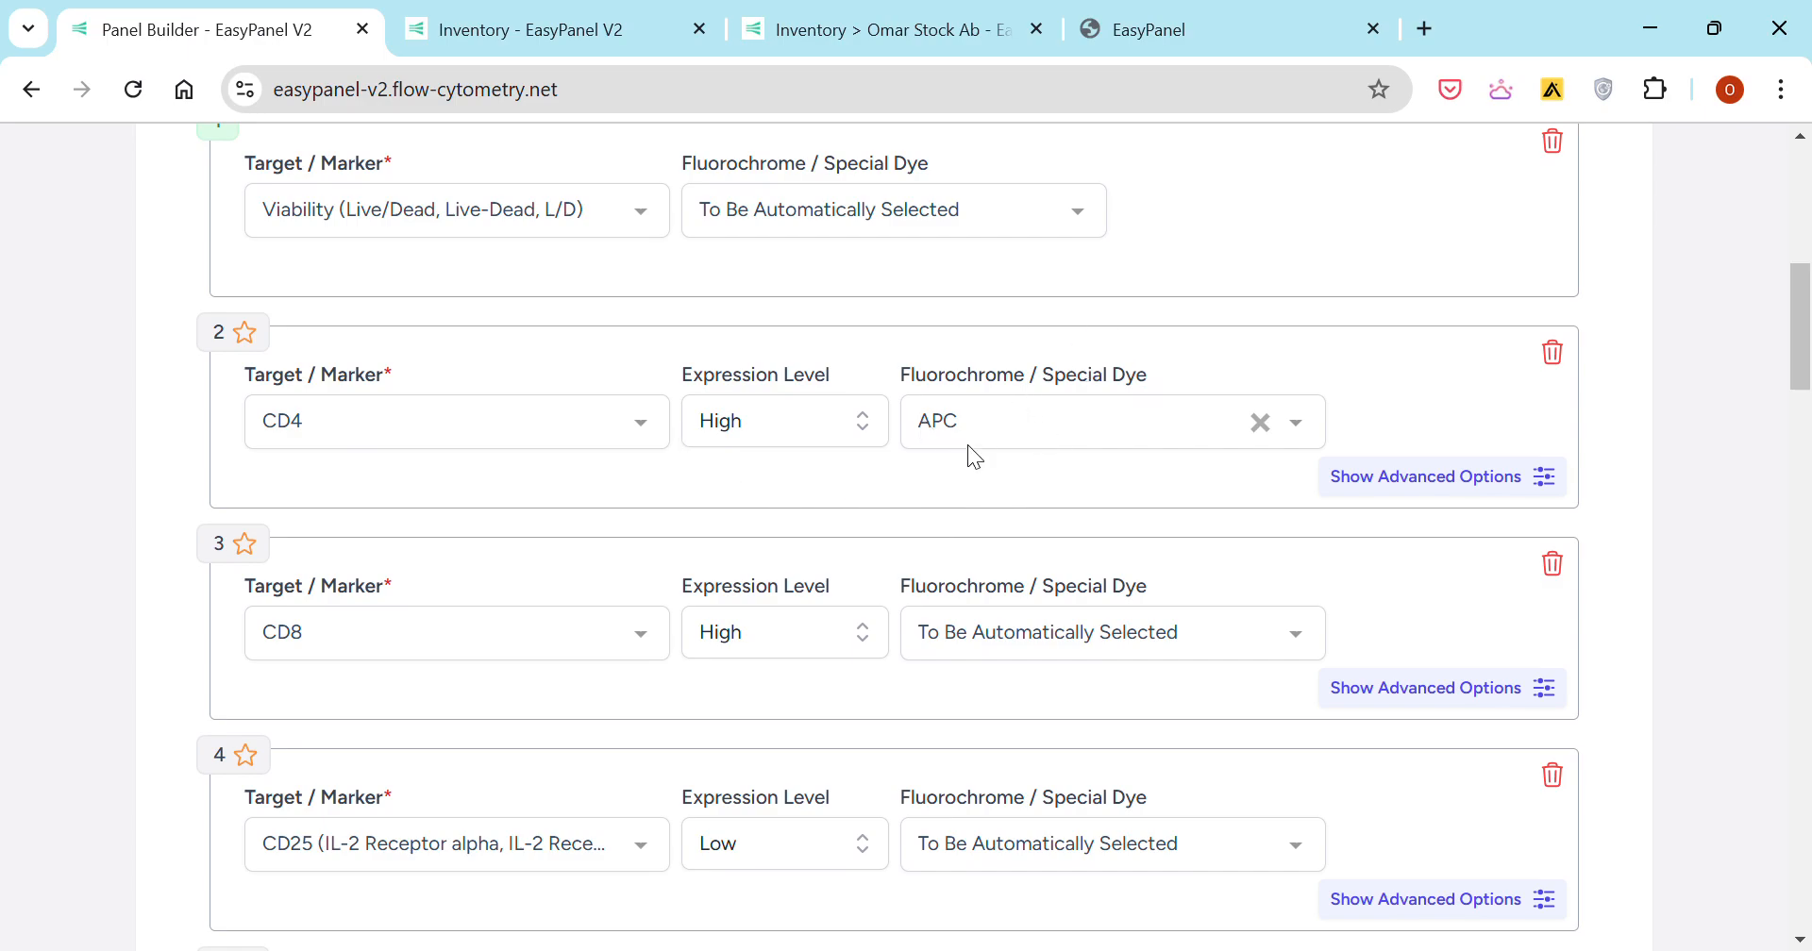
- Set the fluorochrome of the CD25 marker to PerCP
scroll(967, 444, down, 3)
click(1000, 564)
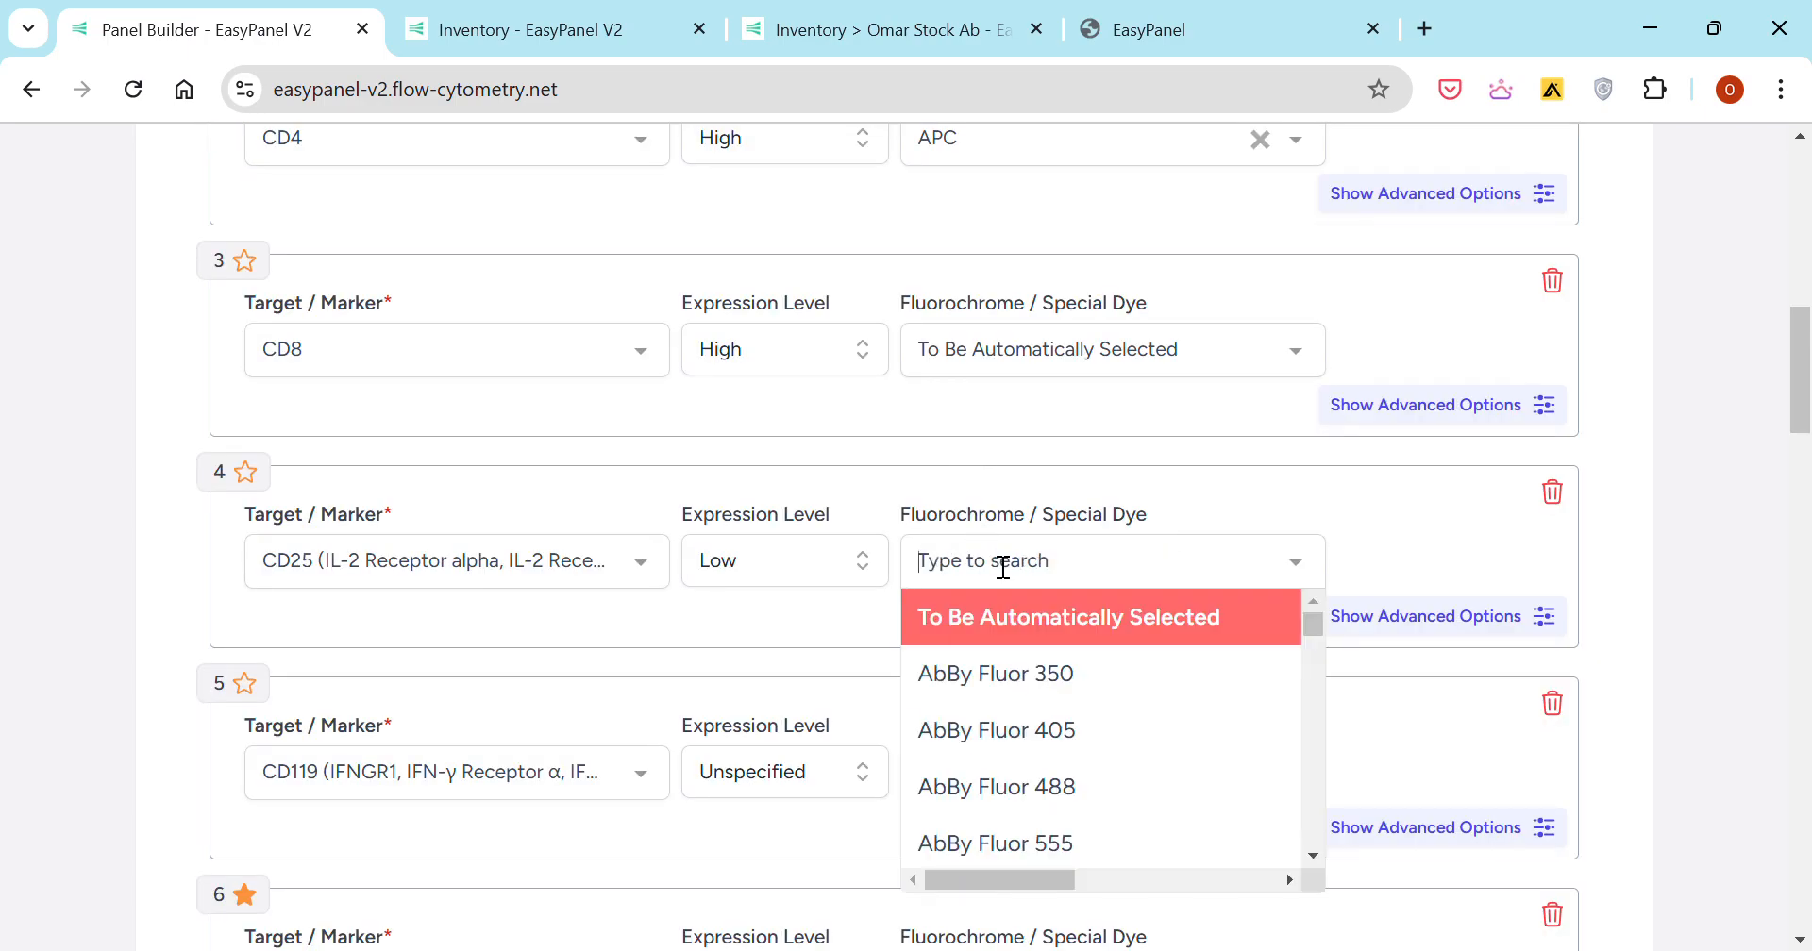
text(percp)
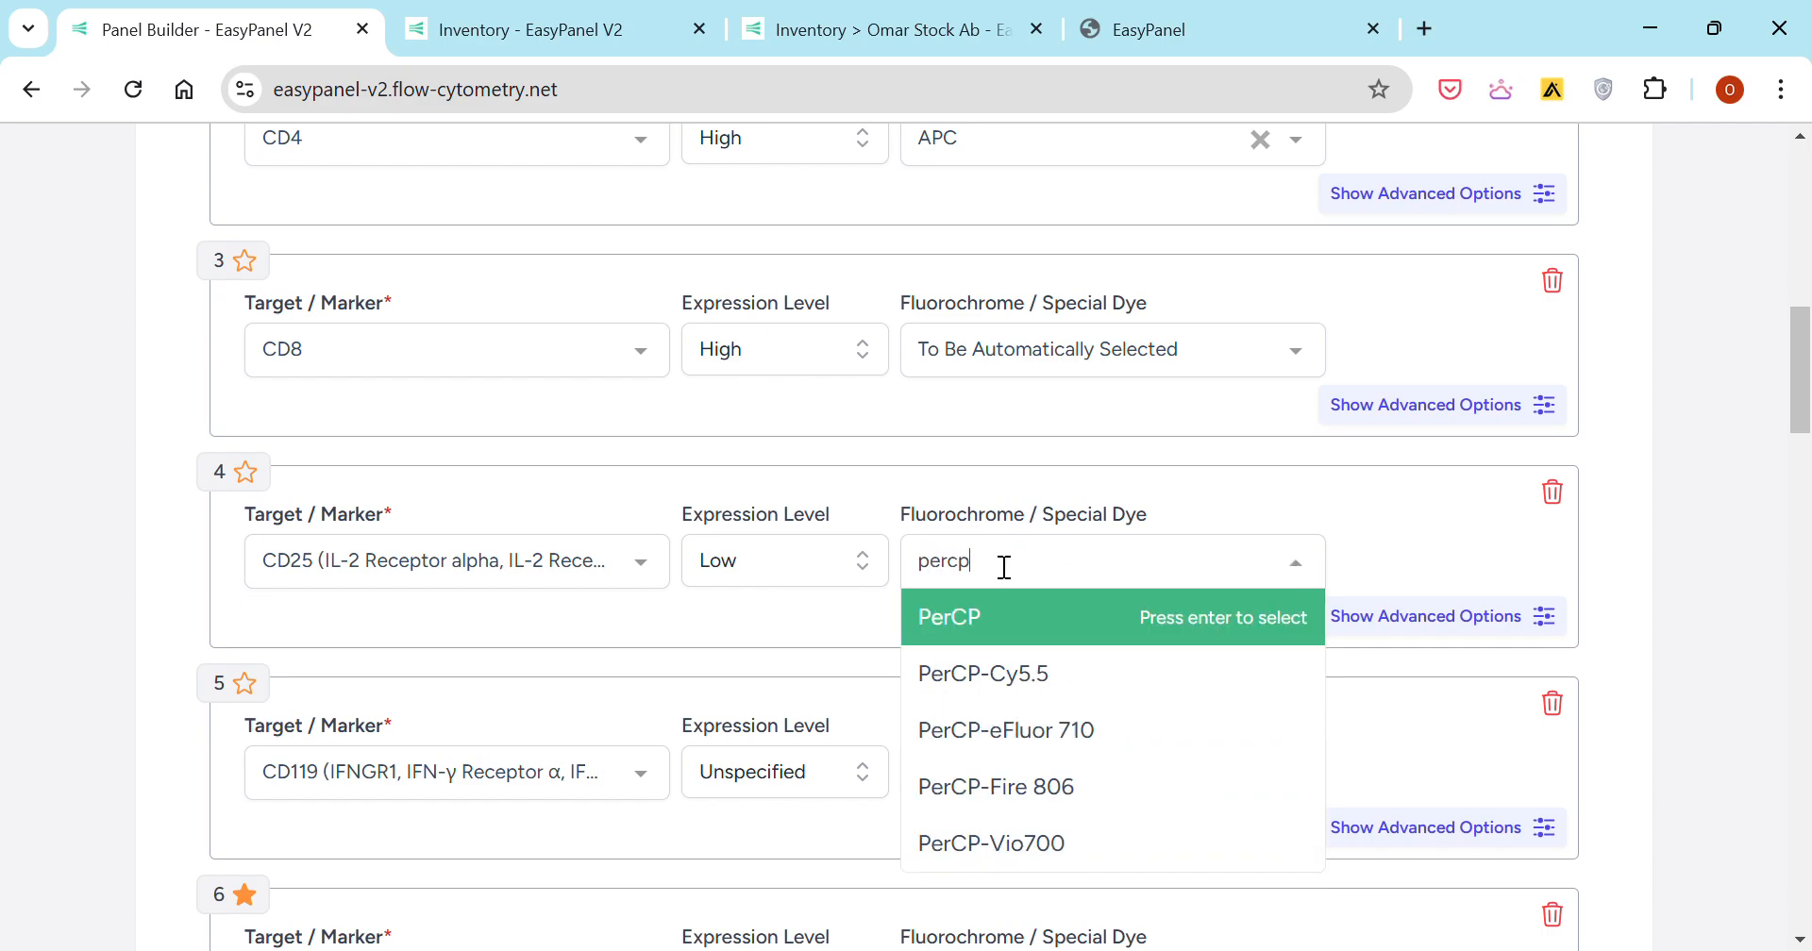
key(Return)
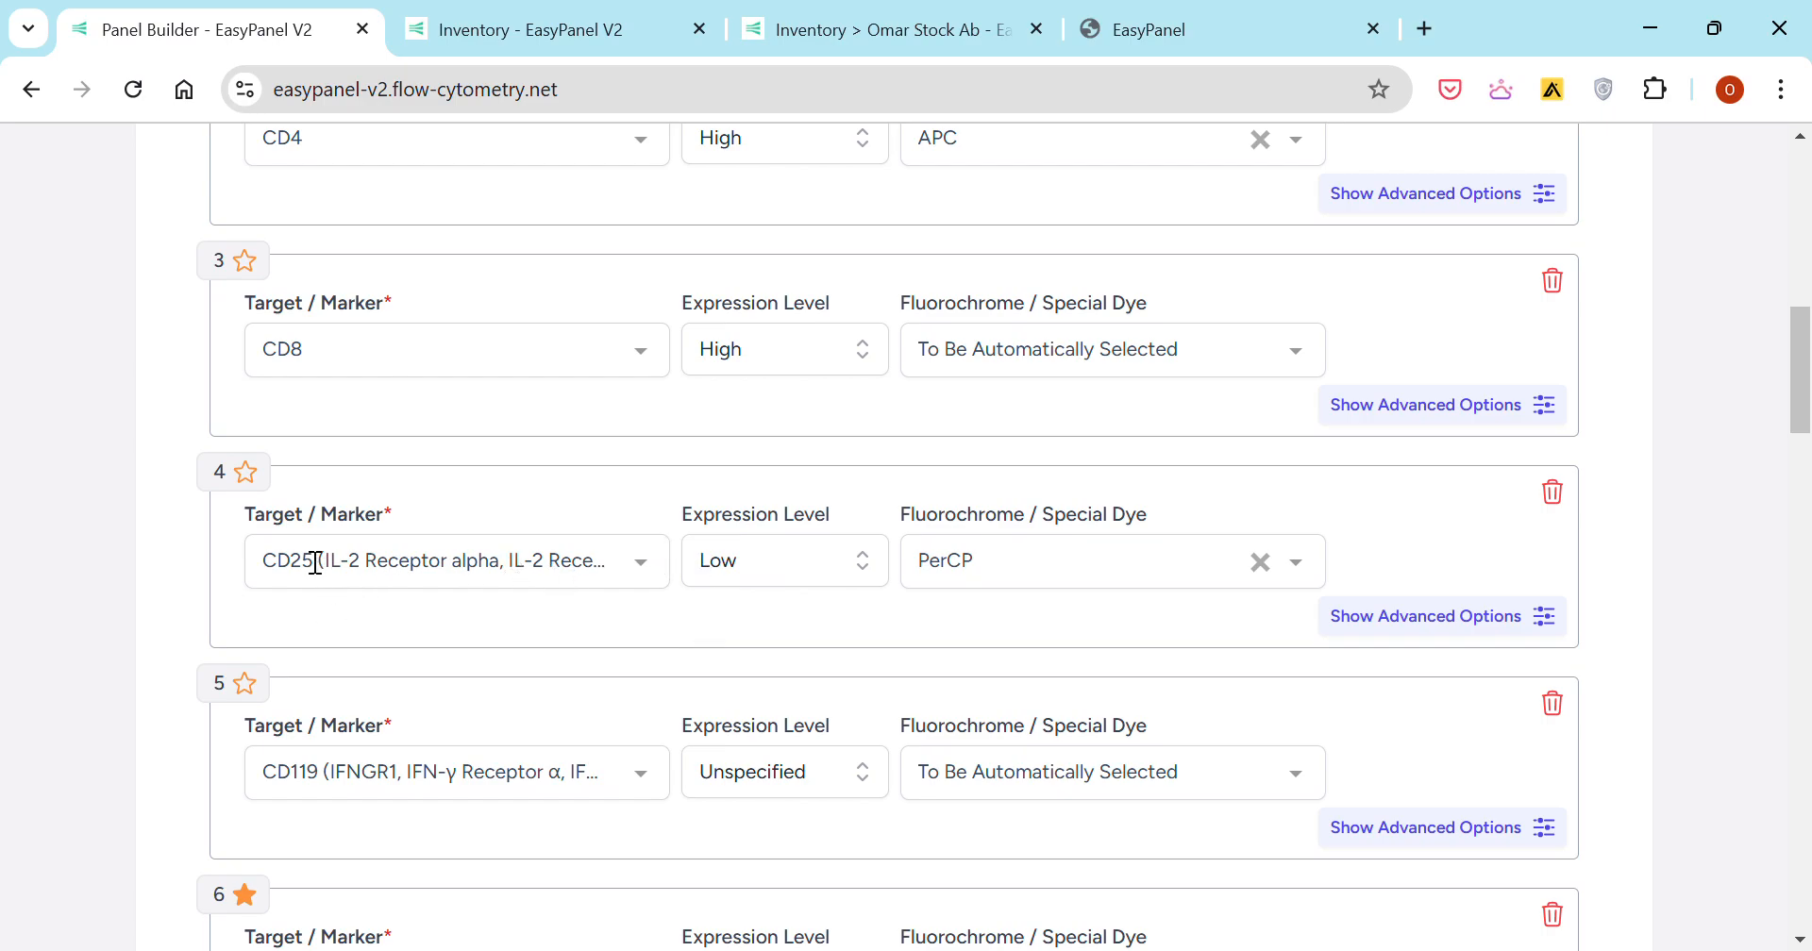
- Set the fluorochrome of the CD8 marker to PE
scroll(1049, 613, down, 4)
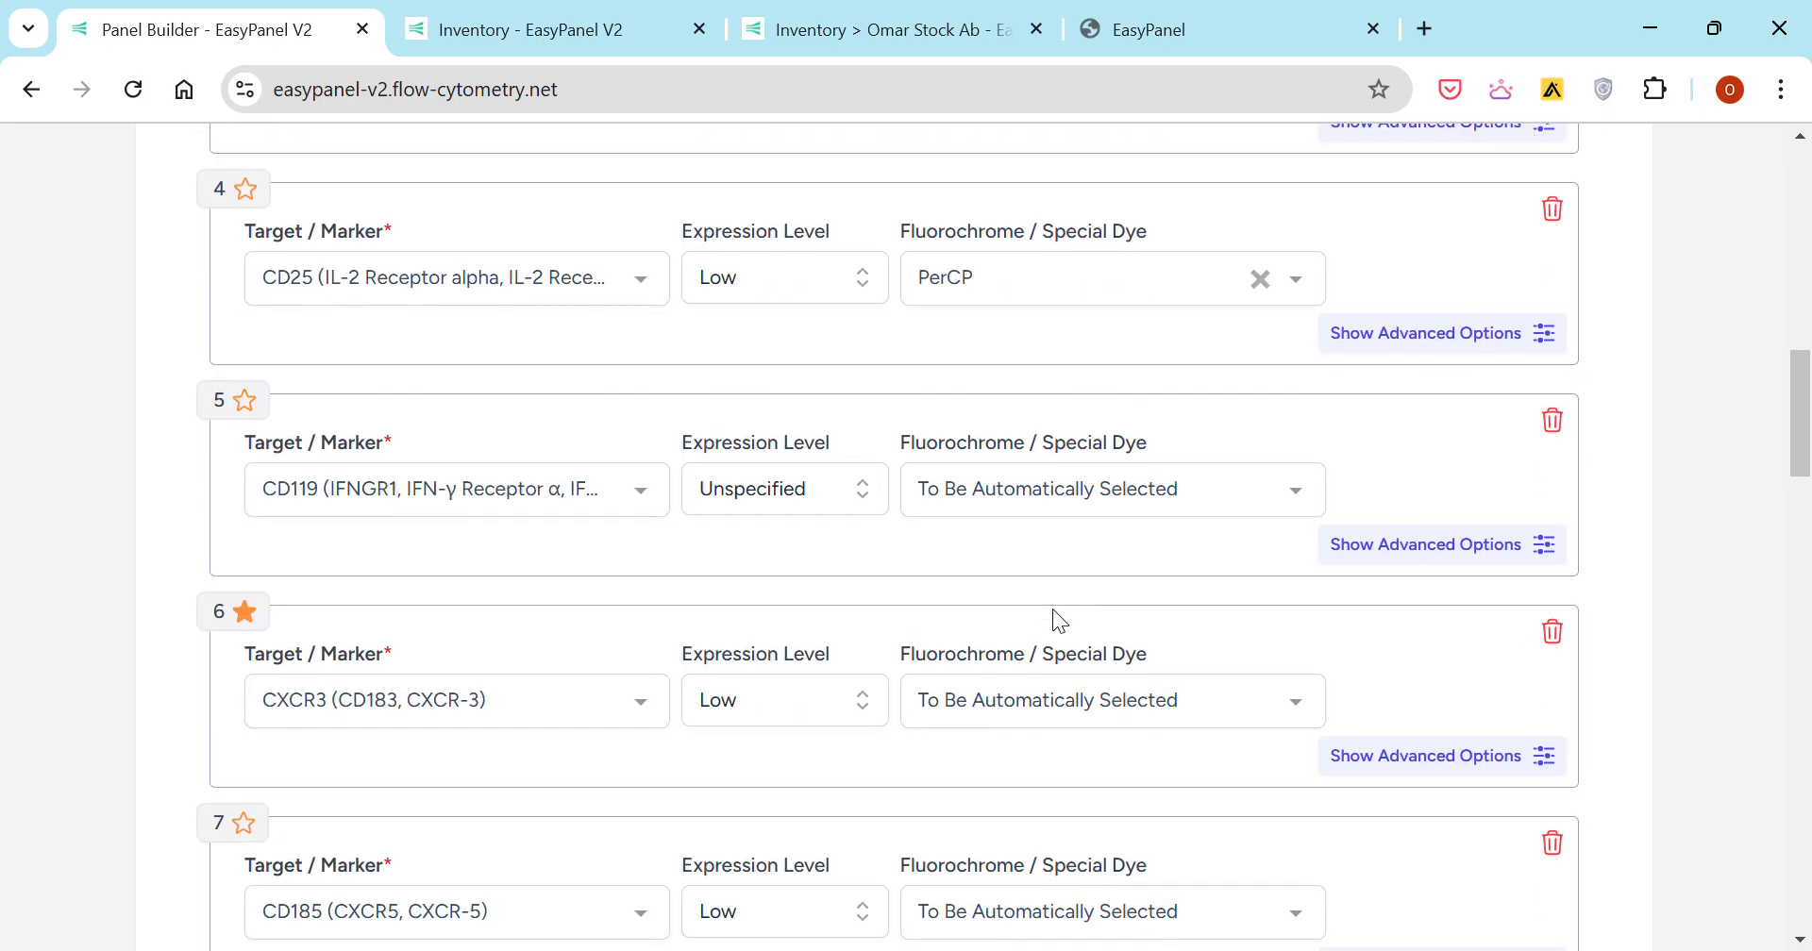
scroll(1050, 618, down, 4)
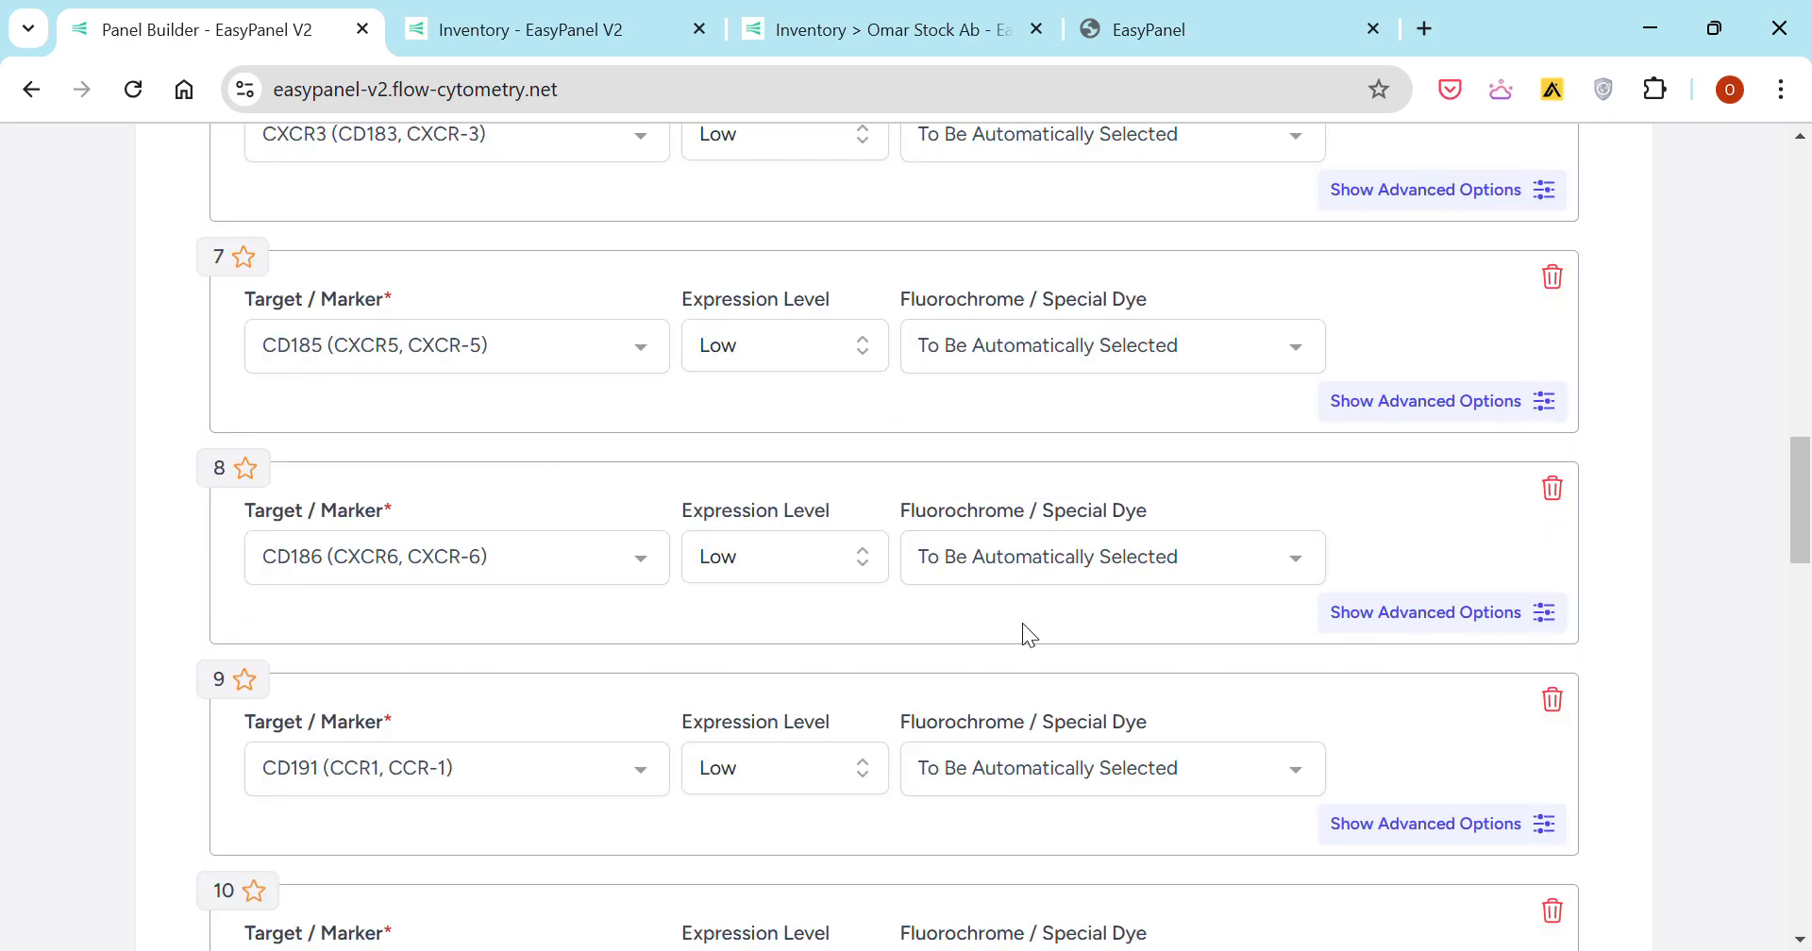
scroll(1028, 577, up, 11)
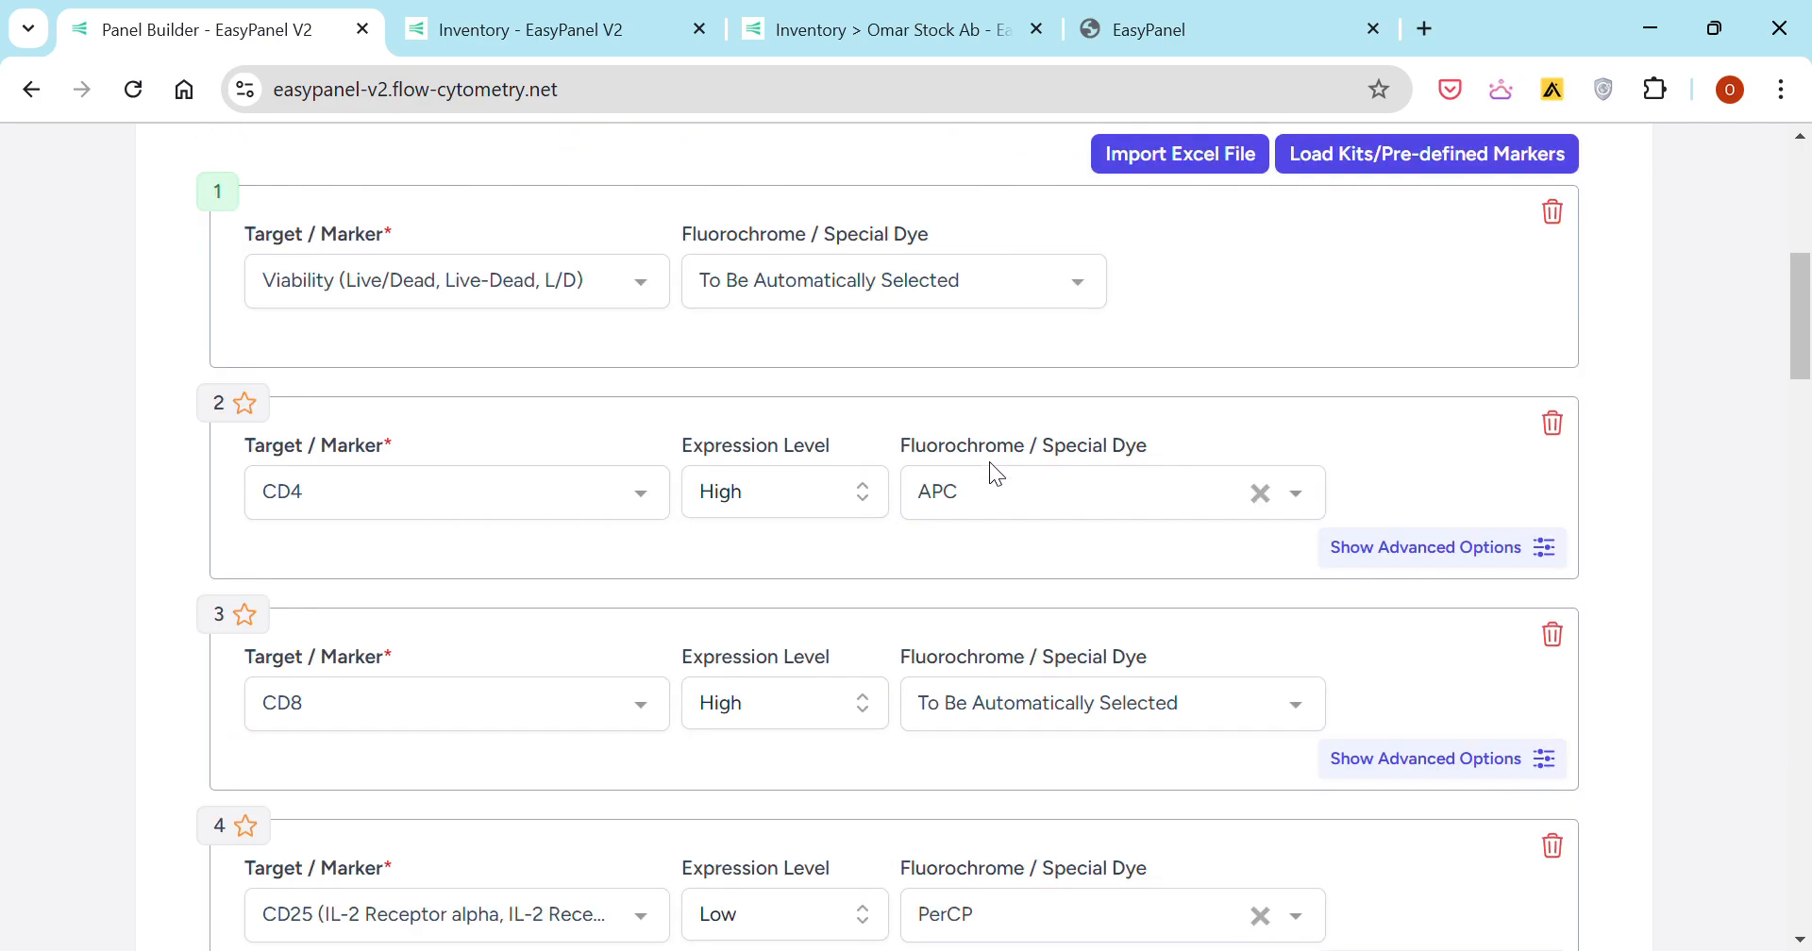
scroll(991, 473, down, 2)
click(1014, 510)
text(pe)
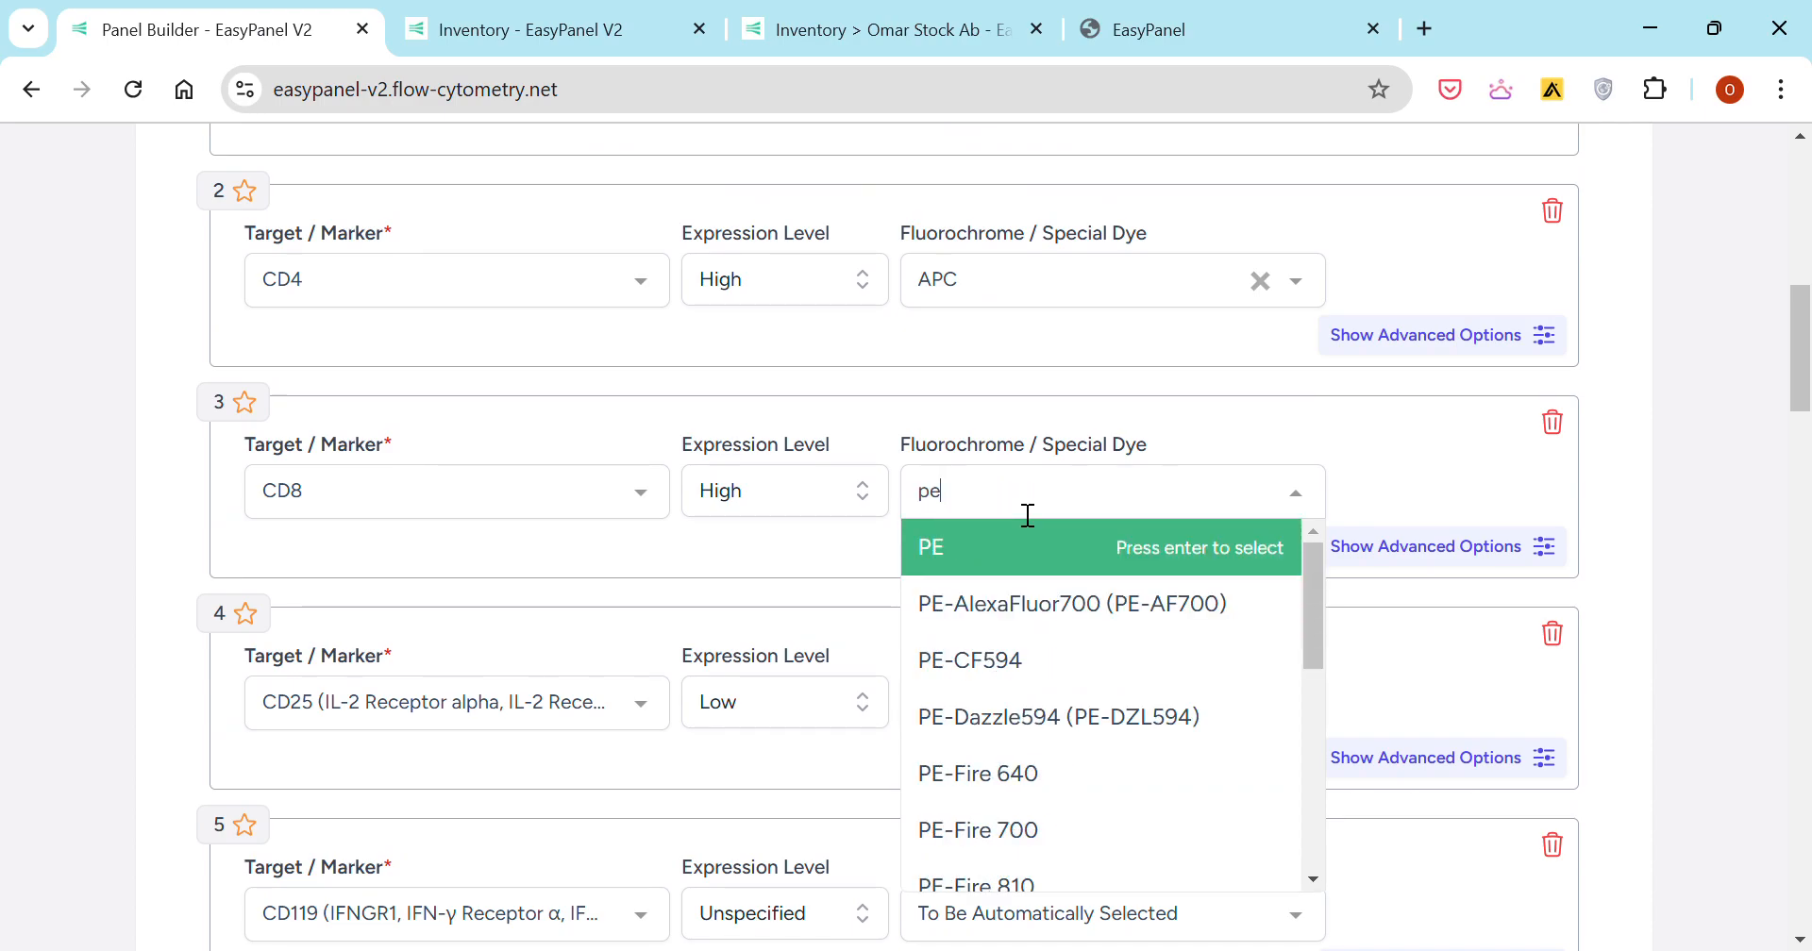
key(Return)
- Set the fluorochrome of the CXCR3 marker to PerCP-Cy5.5
scroll(1028, 510, down, 6)
scroll(1034, 508, down, 1)
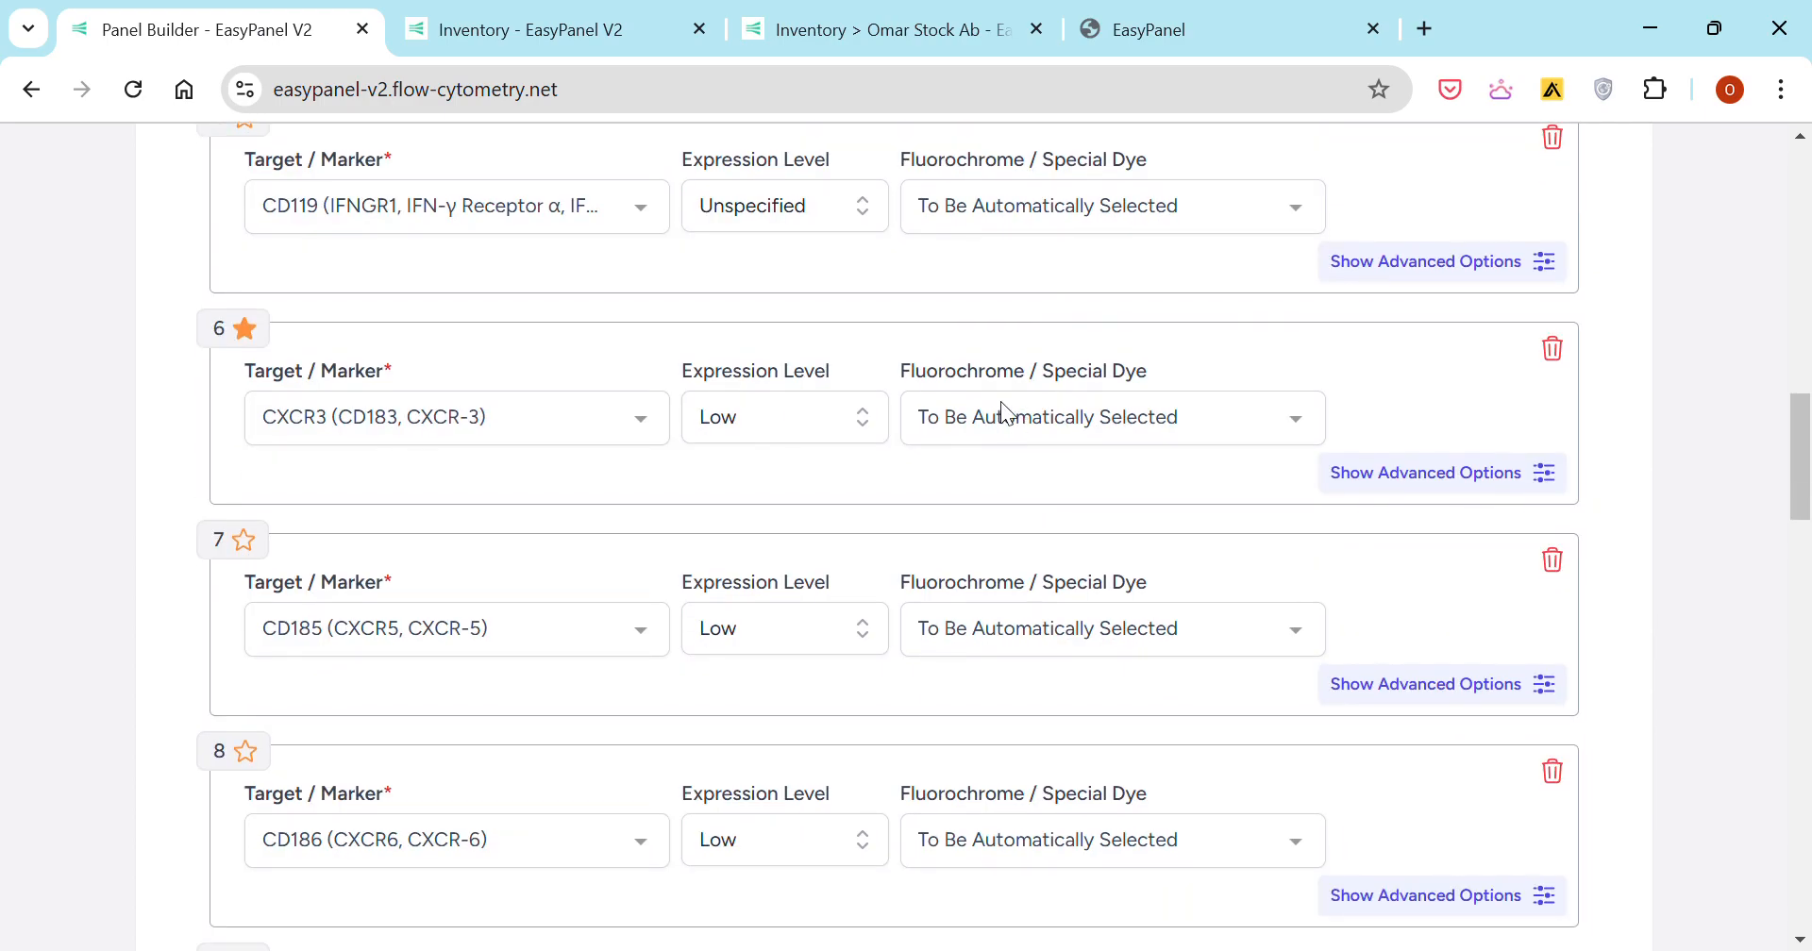
click(1007, 416)
text(perc p)
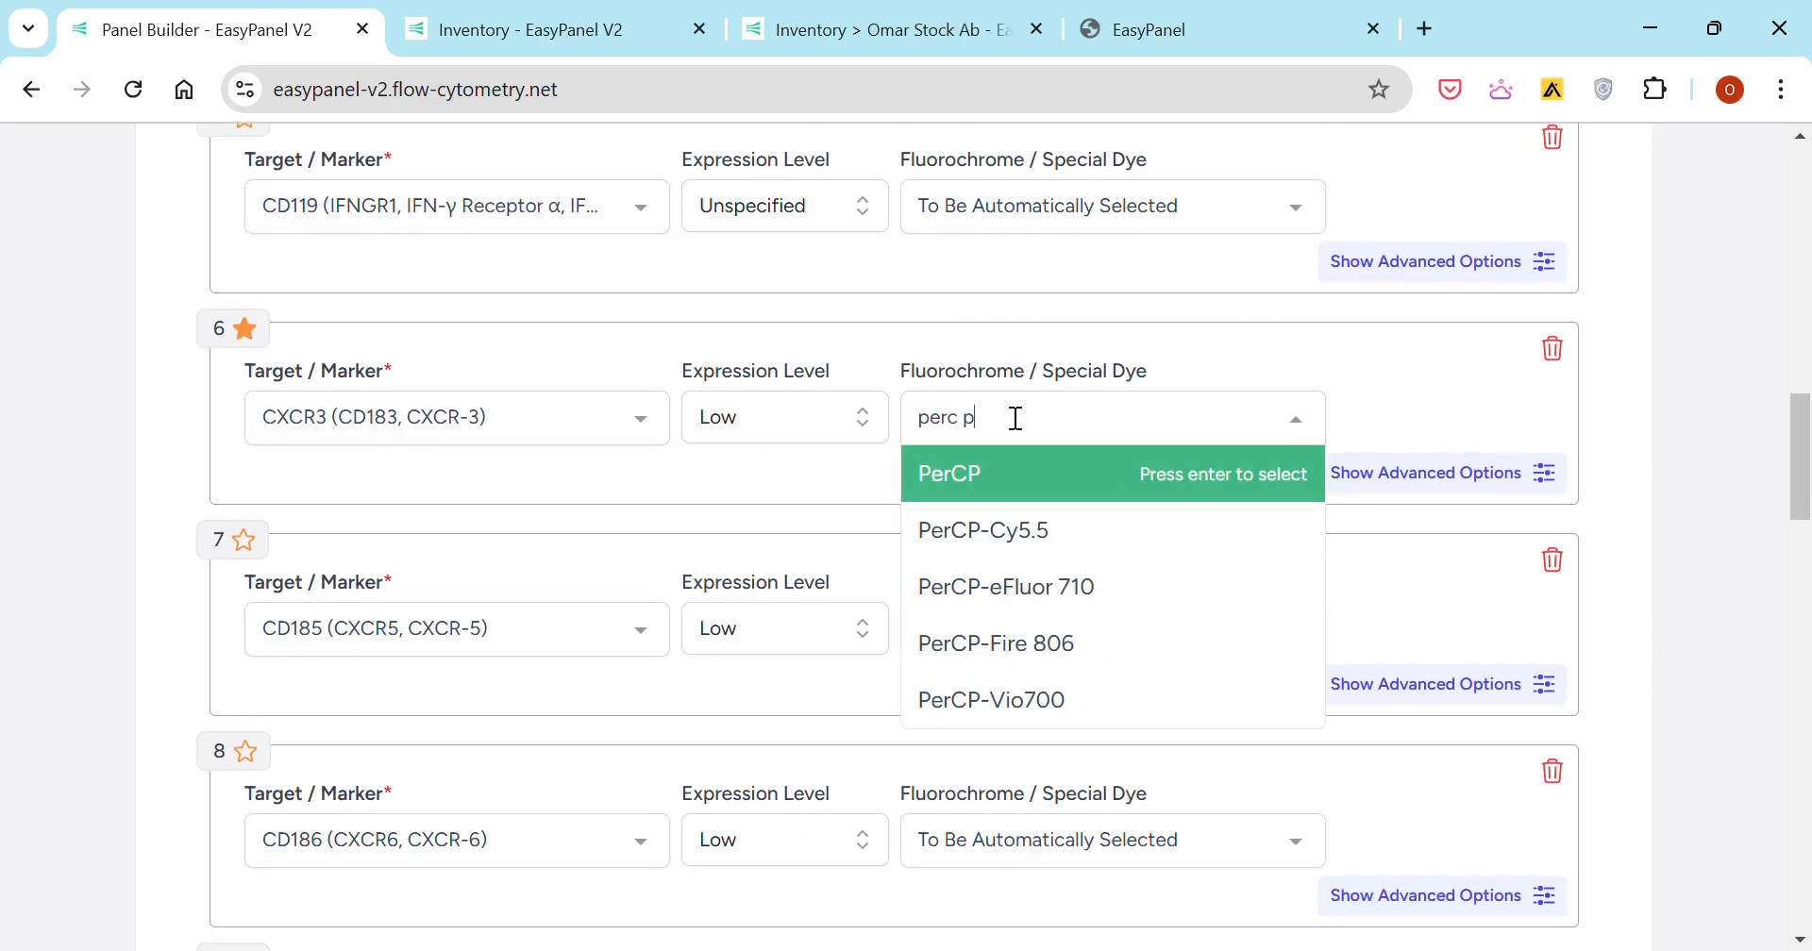
key(Down)
key(Return)
- Set the fluorochrome of the CD185 marker to PerCP-eFluor 710
click(1111, 633)
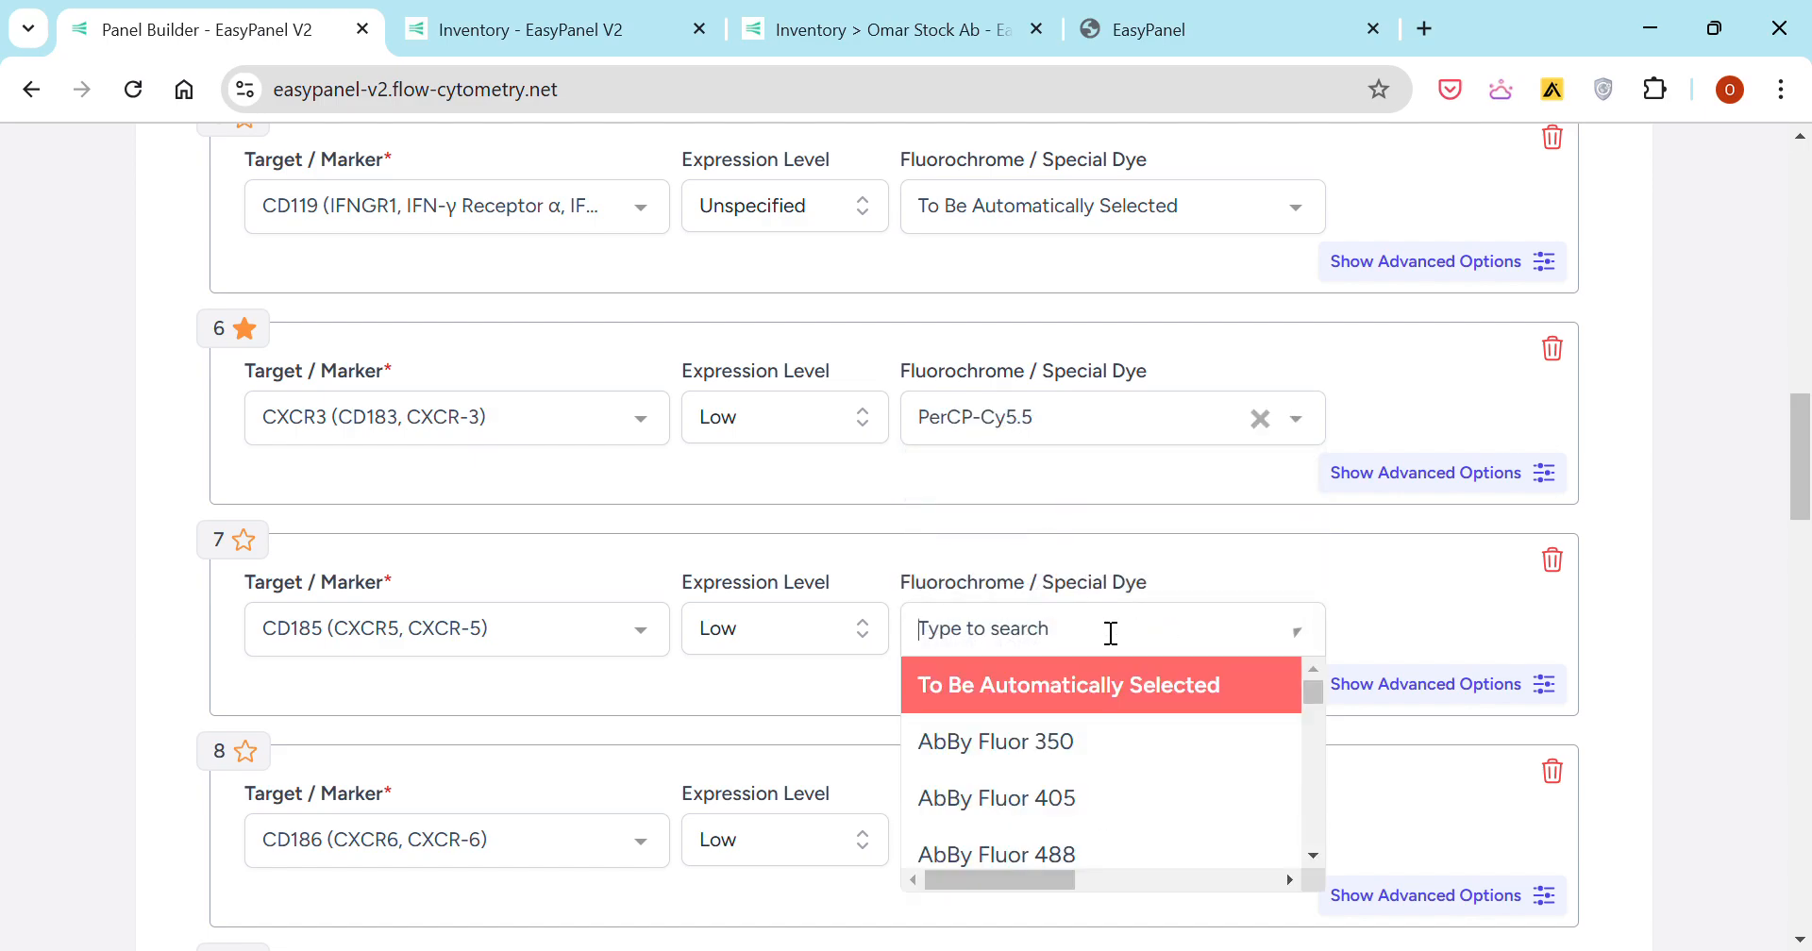
text(perc)
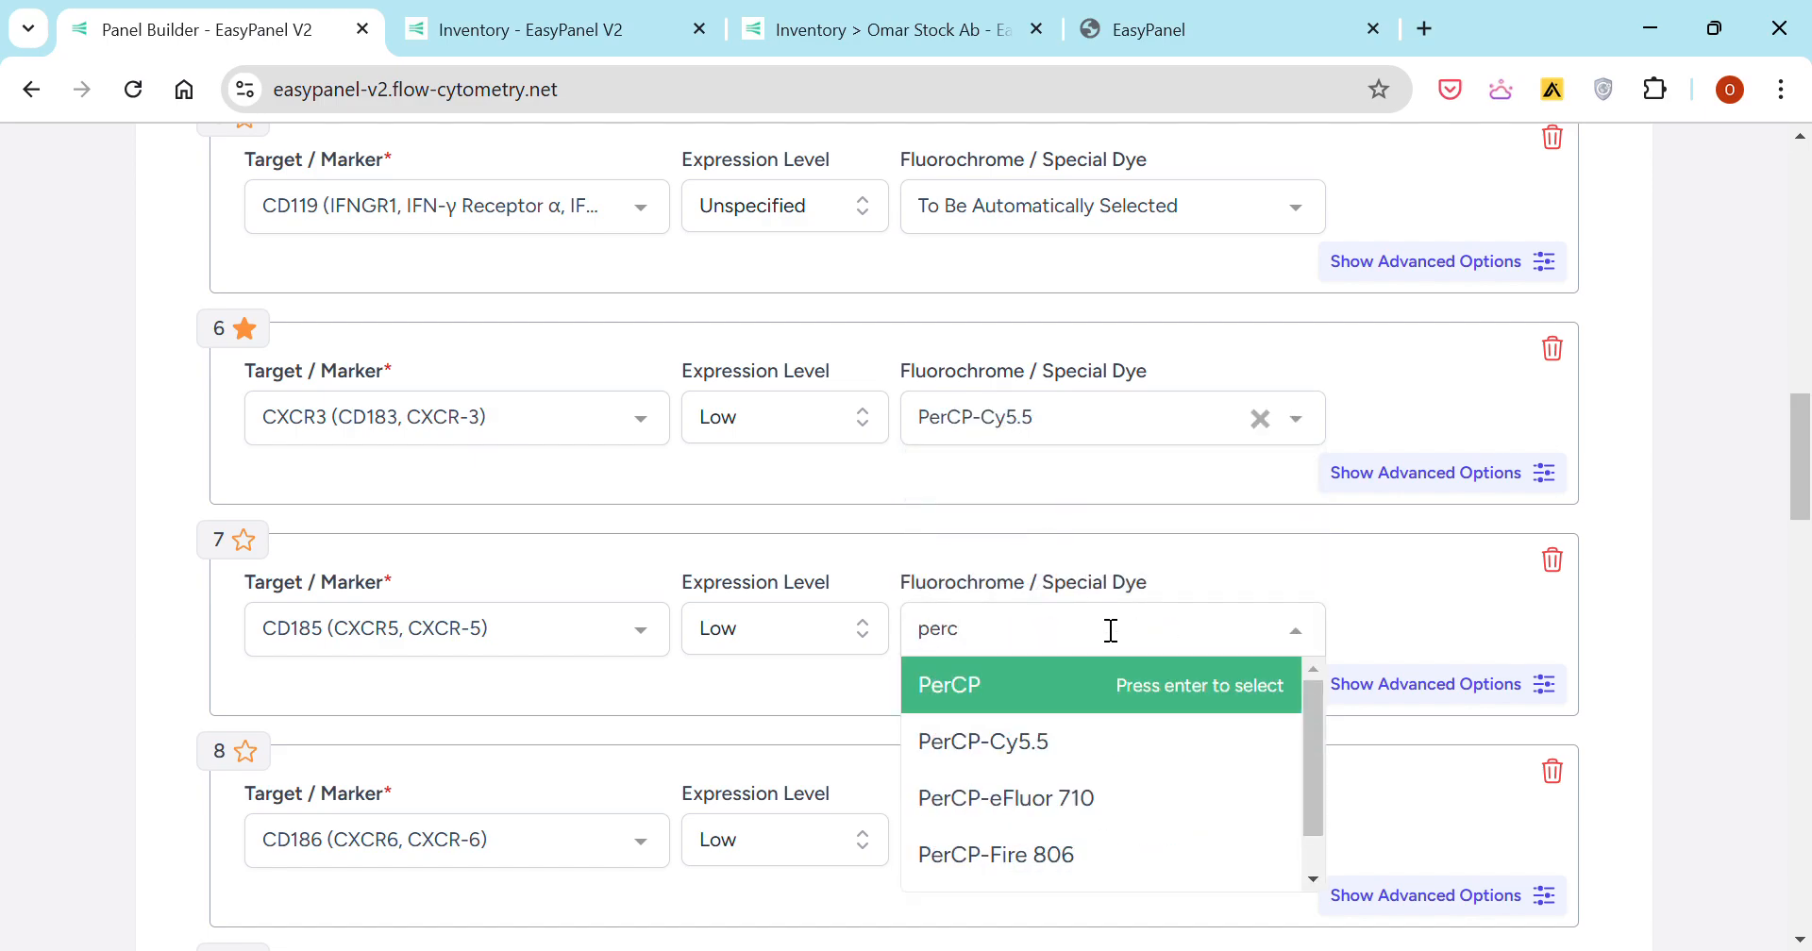
key(Down)
key(Down)
key(Return)
- Set the fluorochrome of the CD186 marker to PerCP-Fire 806
scroll(1095, 618, down, 1)
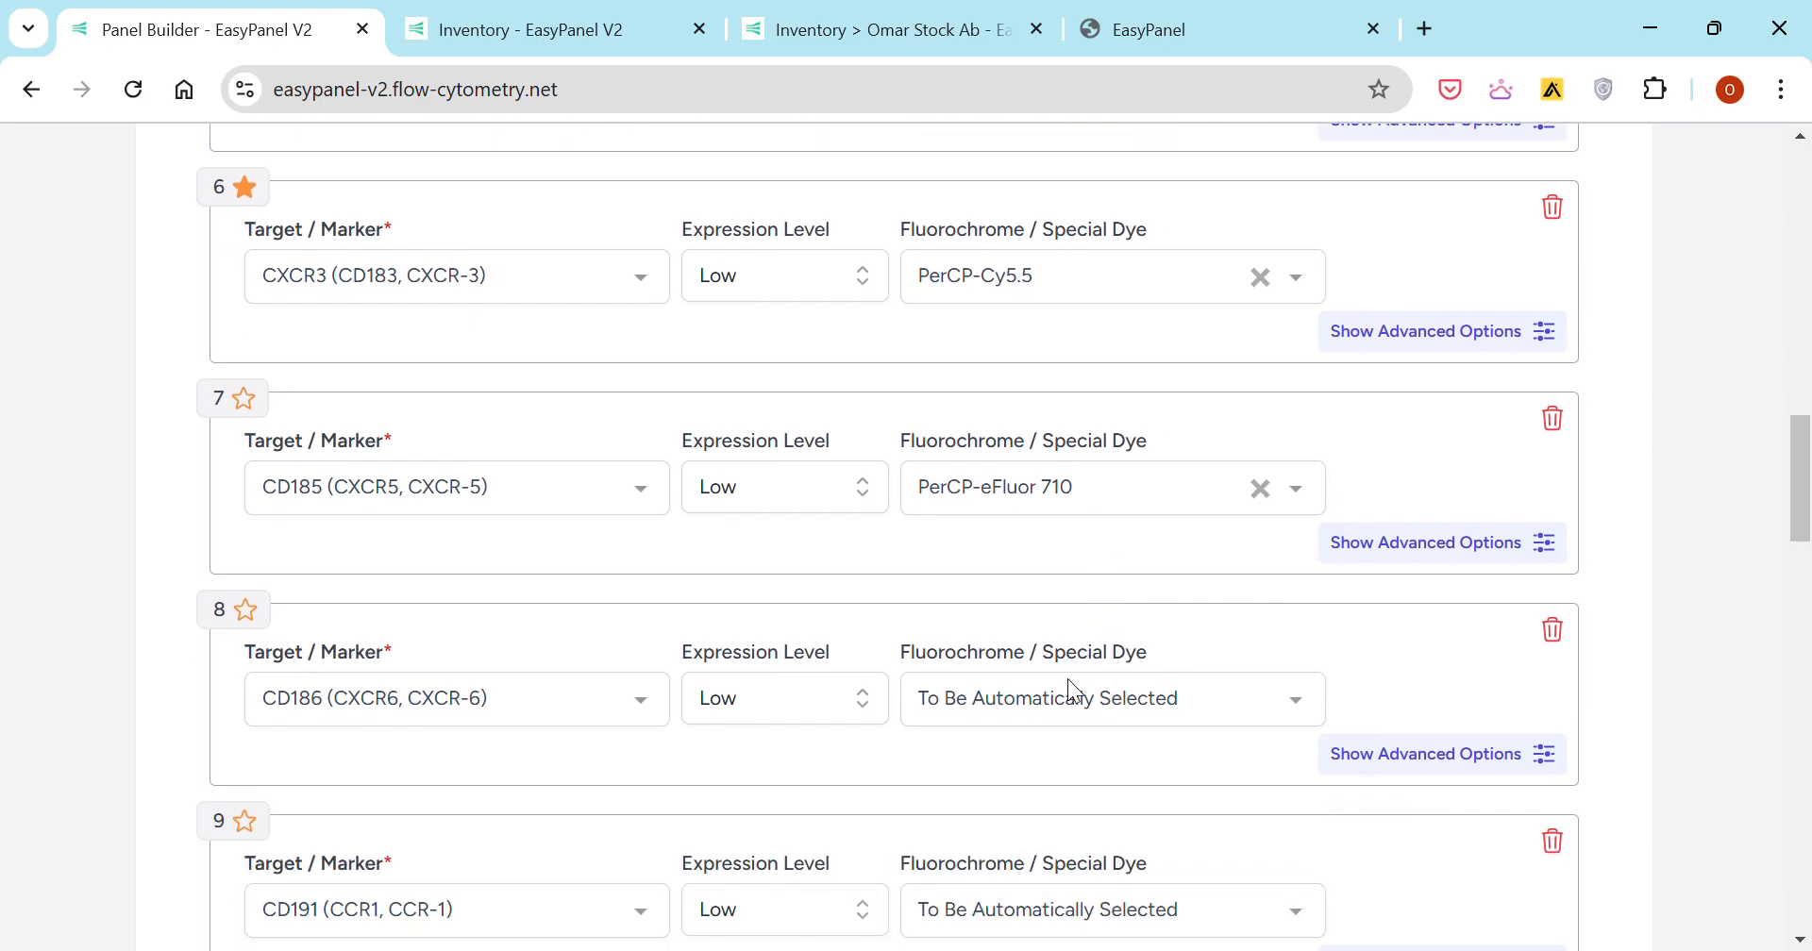
click(1068, 682)
text(percp)
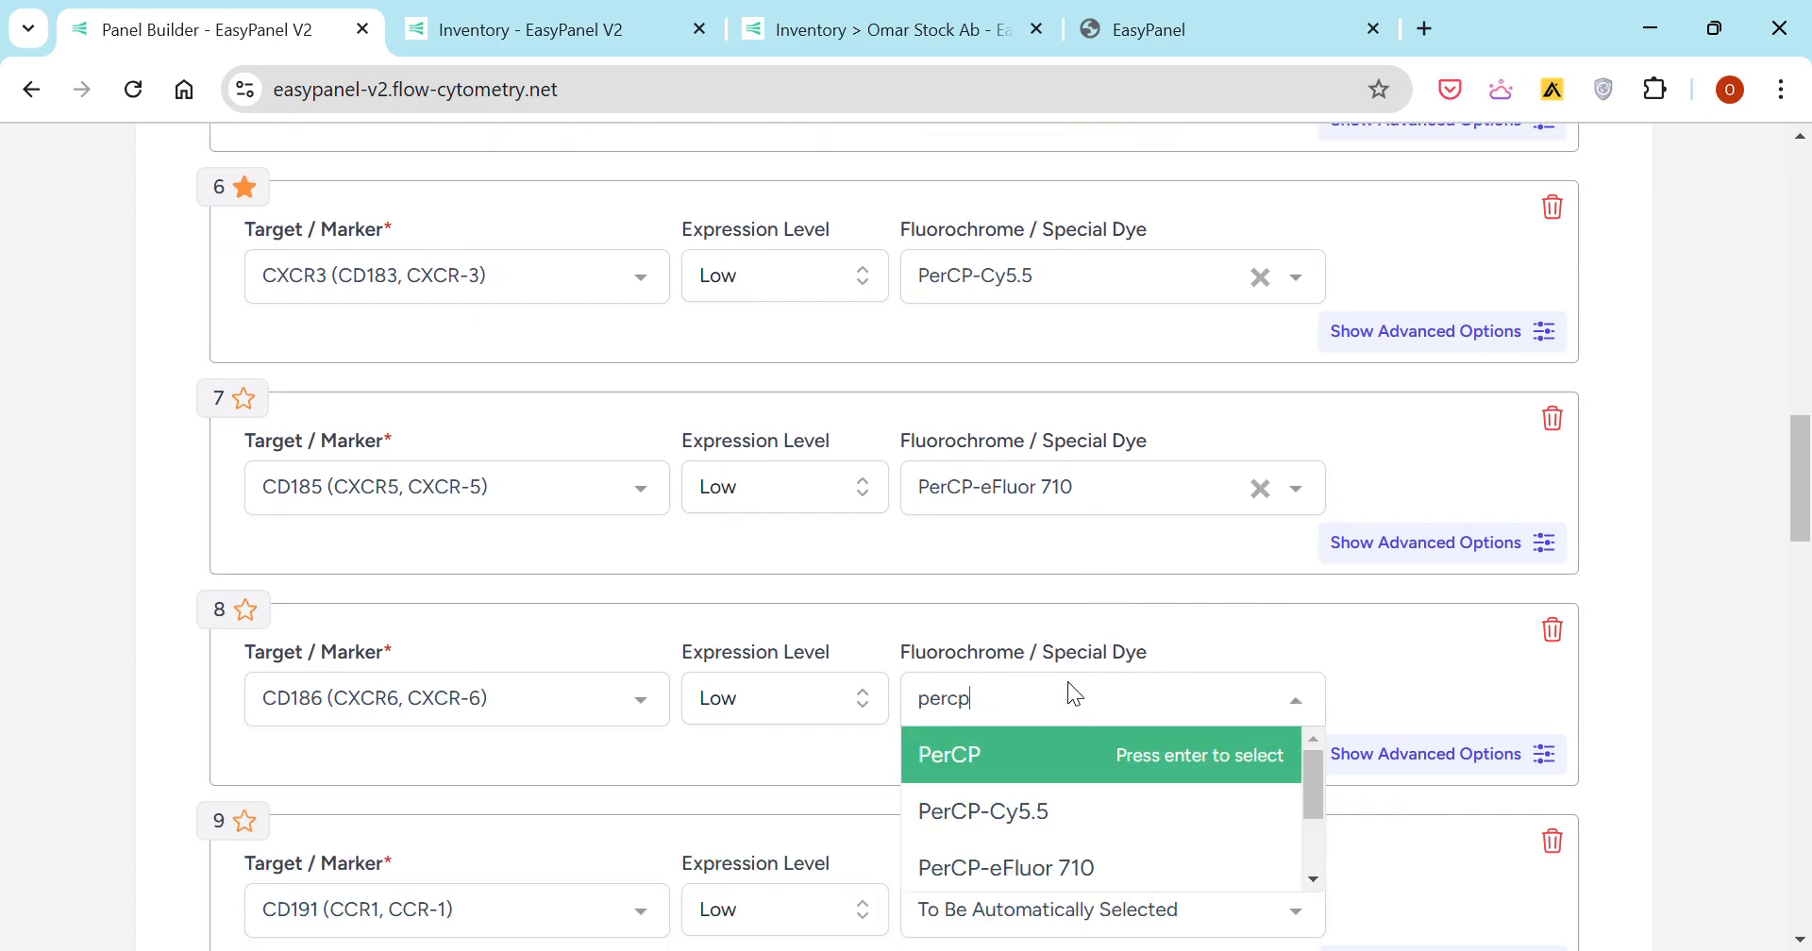
key(Down)
key(Down)
key(Down)
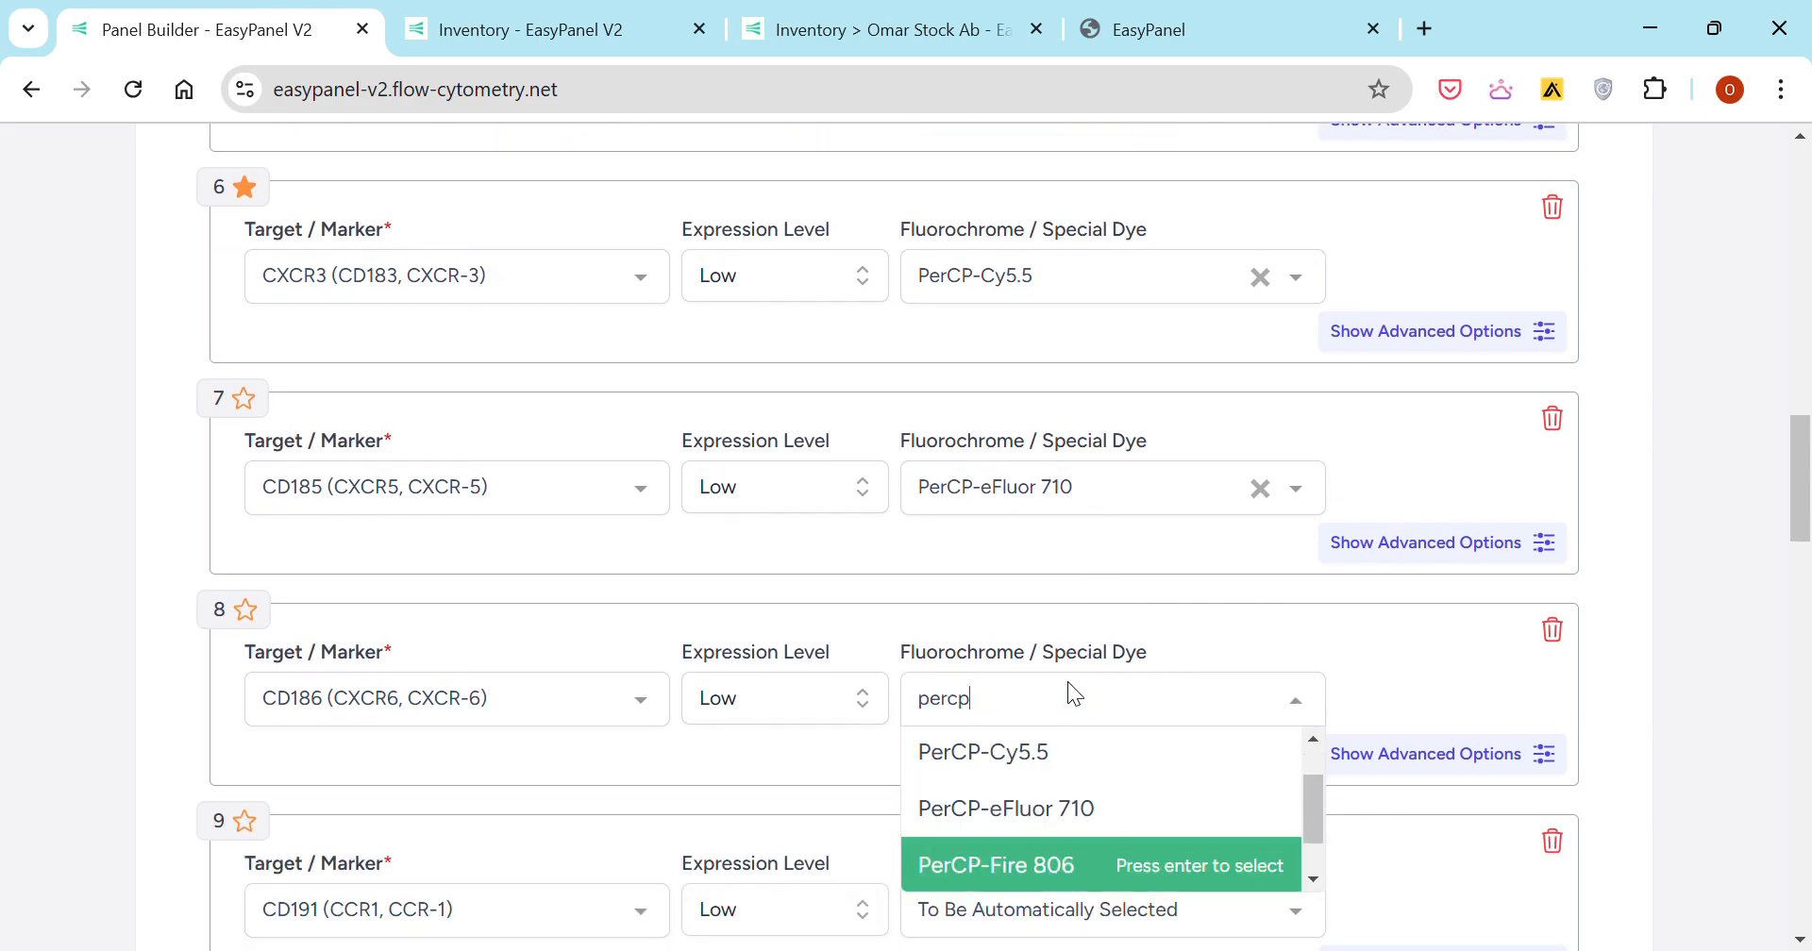
key(Return)
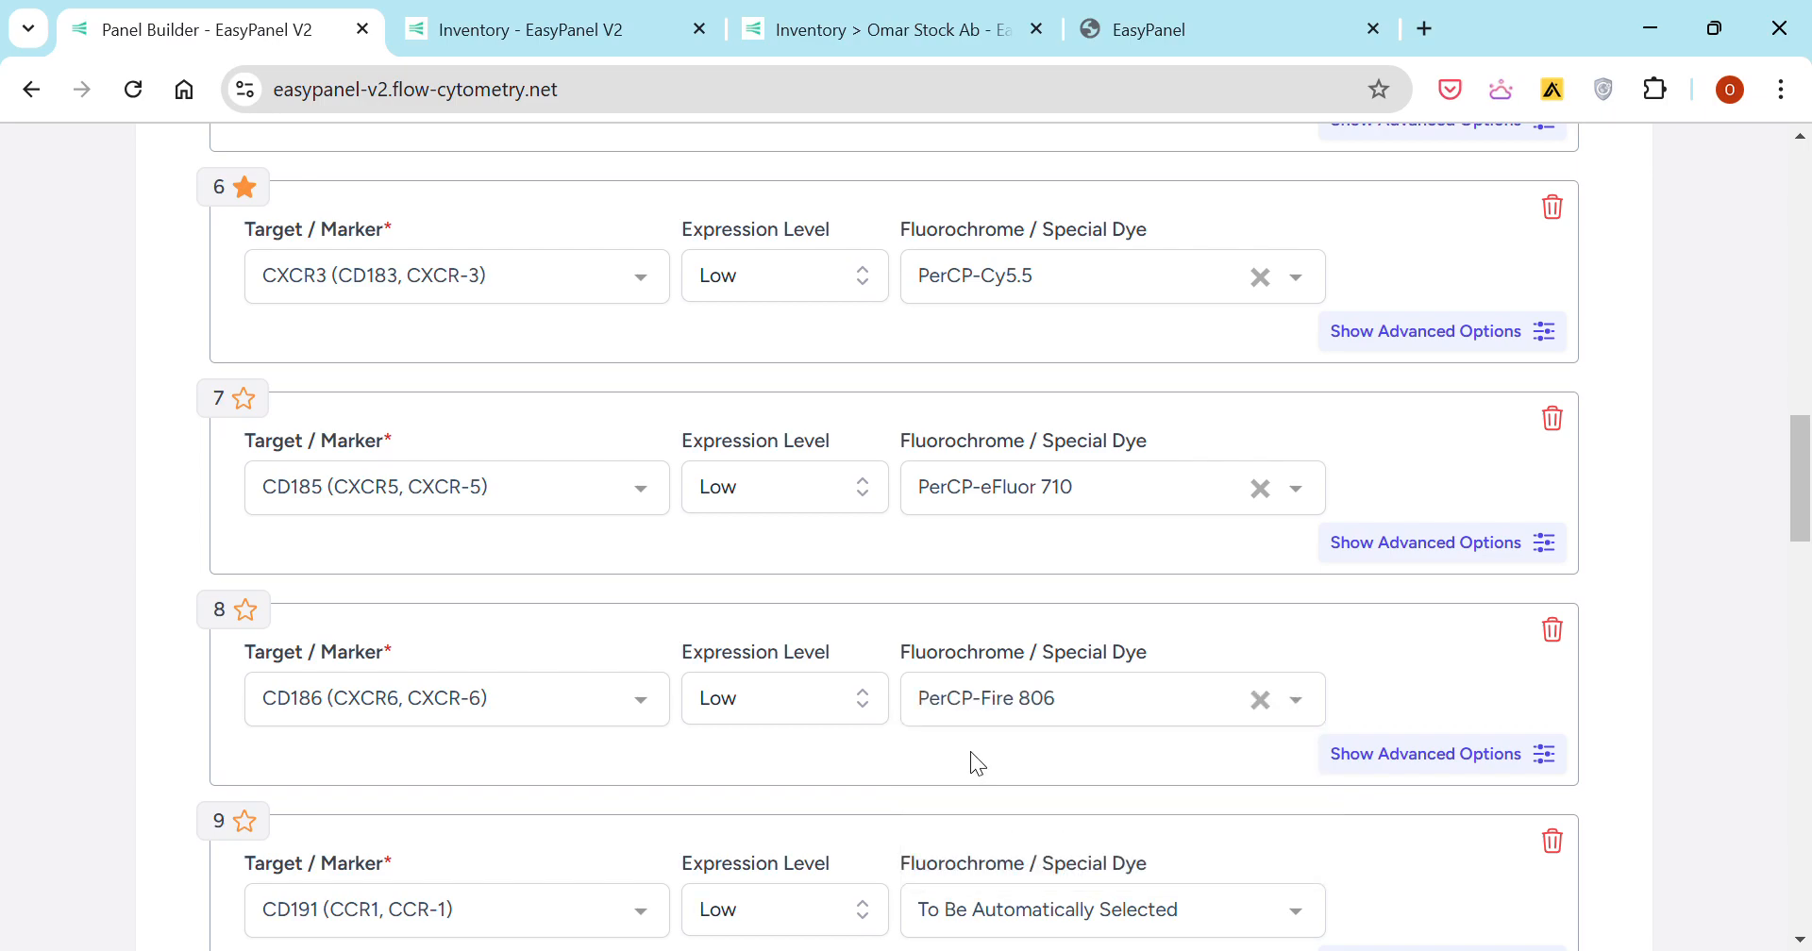
- Show the advanced options of the CD8 marker
scroll(991, 756, down, 20)
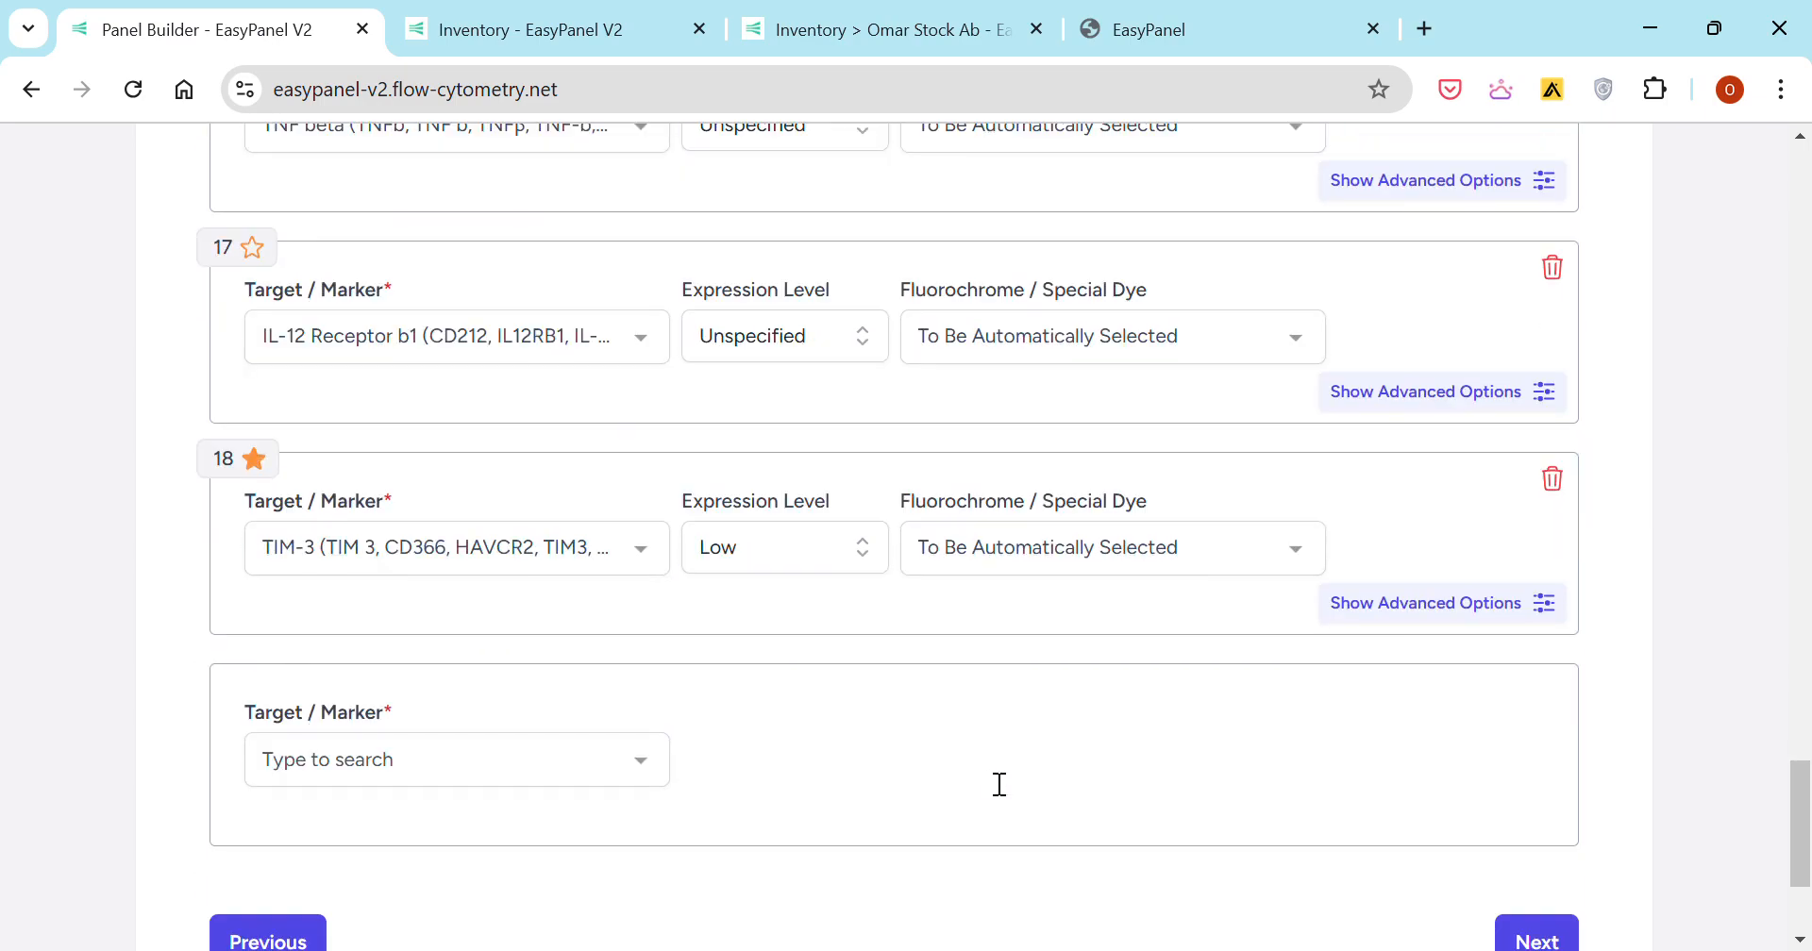
scroll(1129, 638, up, 20)
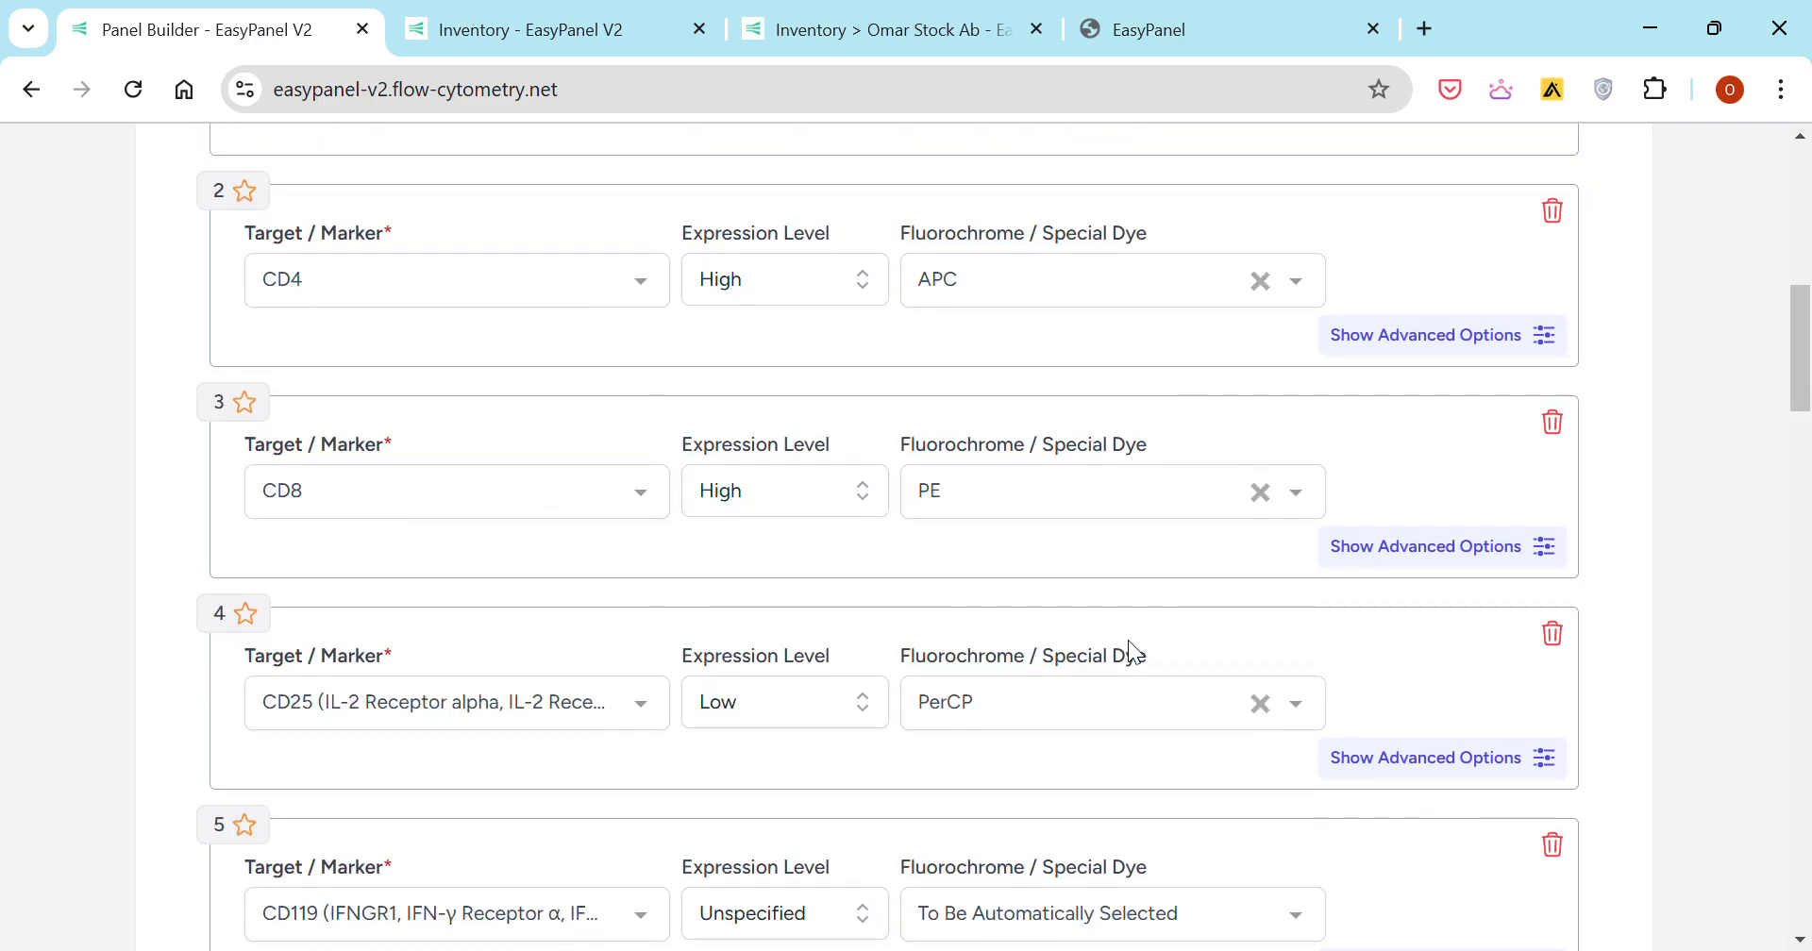
click(1420, 548)
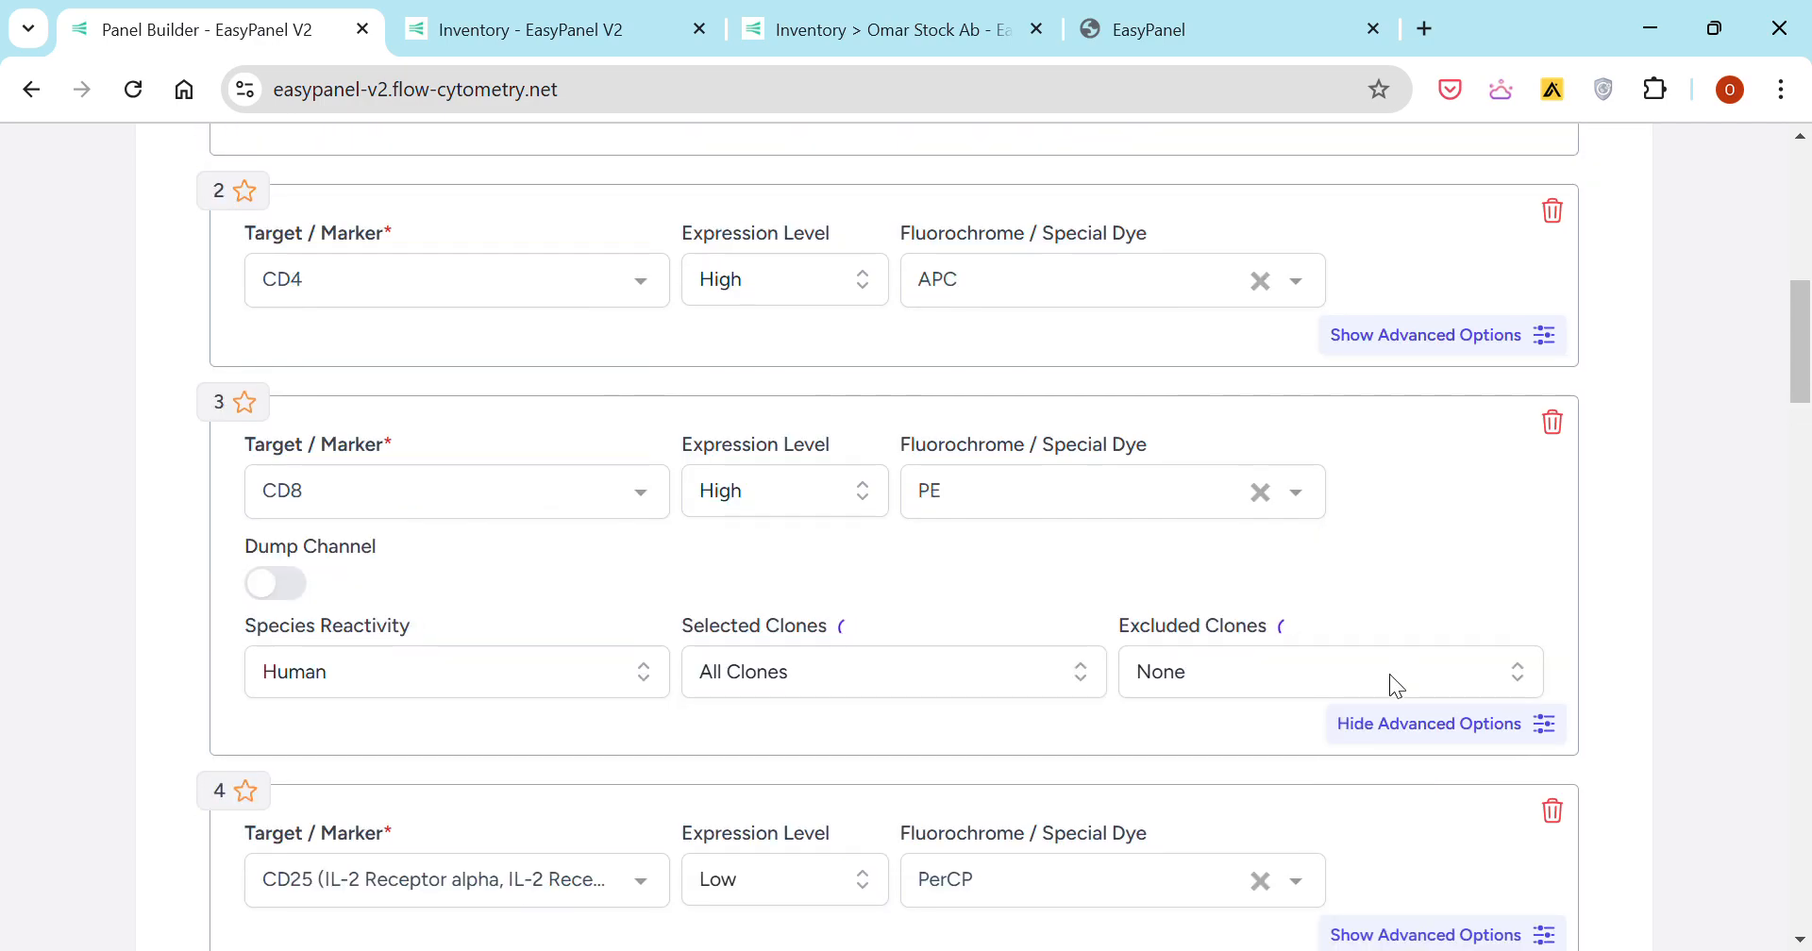
scroll(698, 661, down, 3)
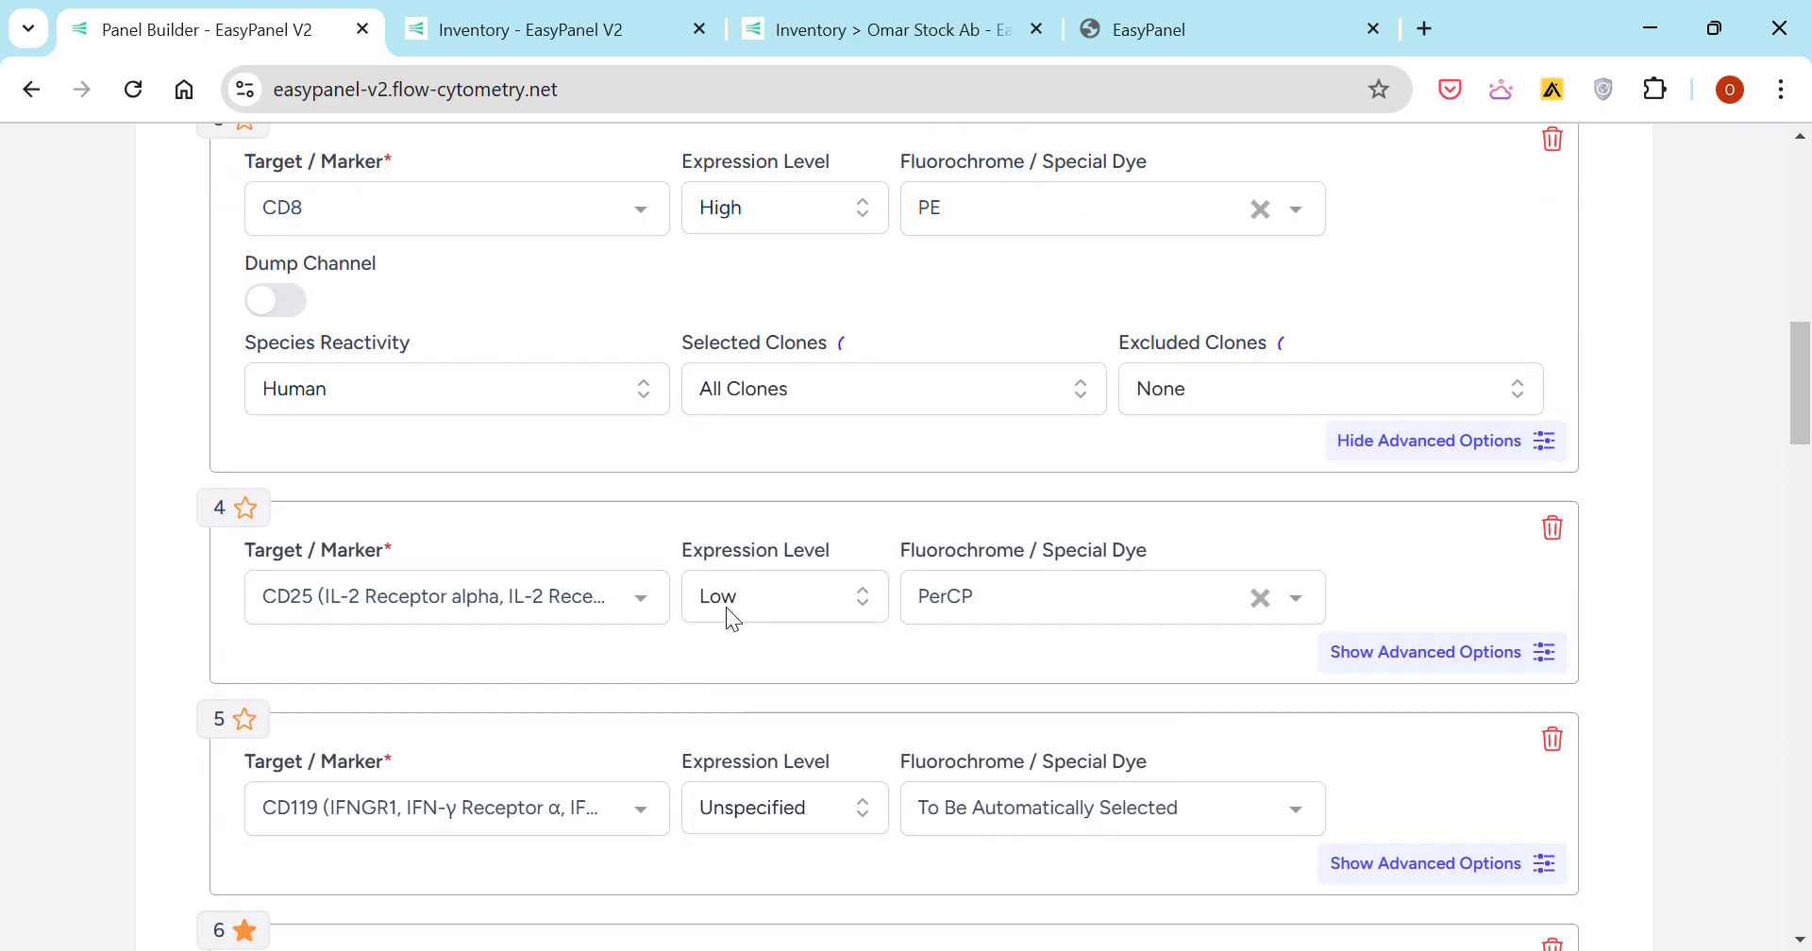
scroll(766, 627, up, 3)
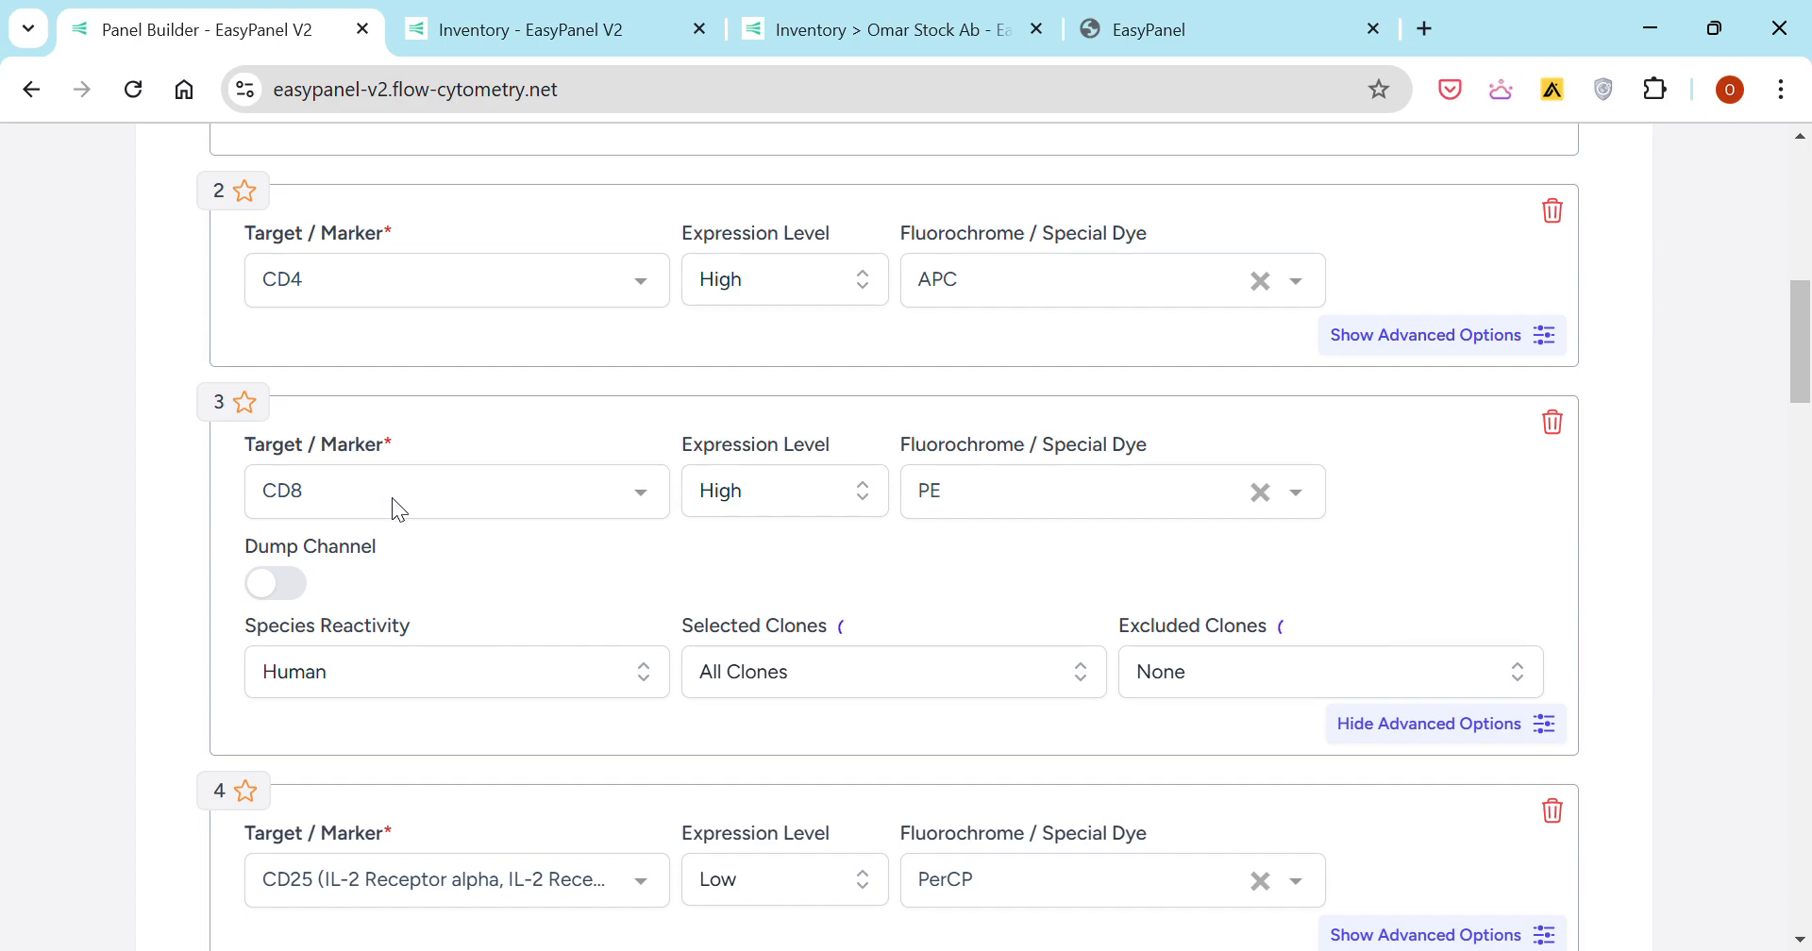
- Examine which clones can be selected or excluded for the CD8 marker, leaving both choices as they are
click(939, 660)
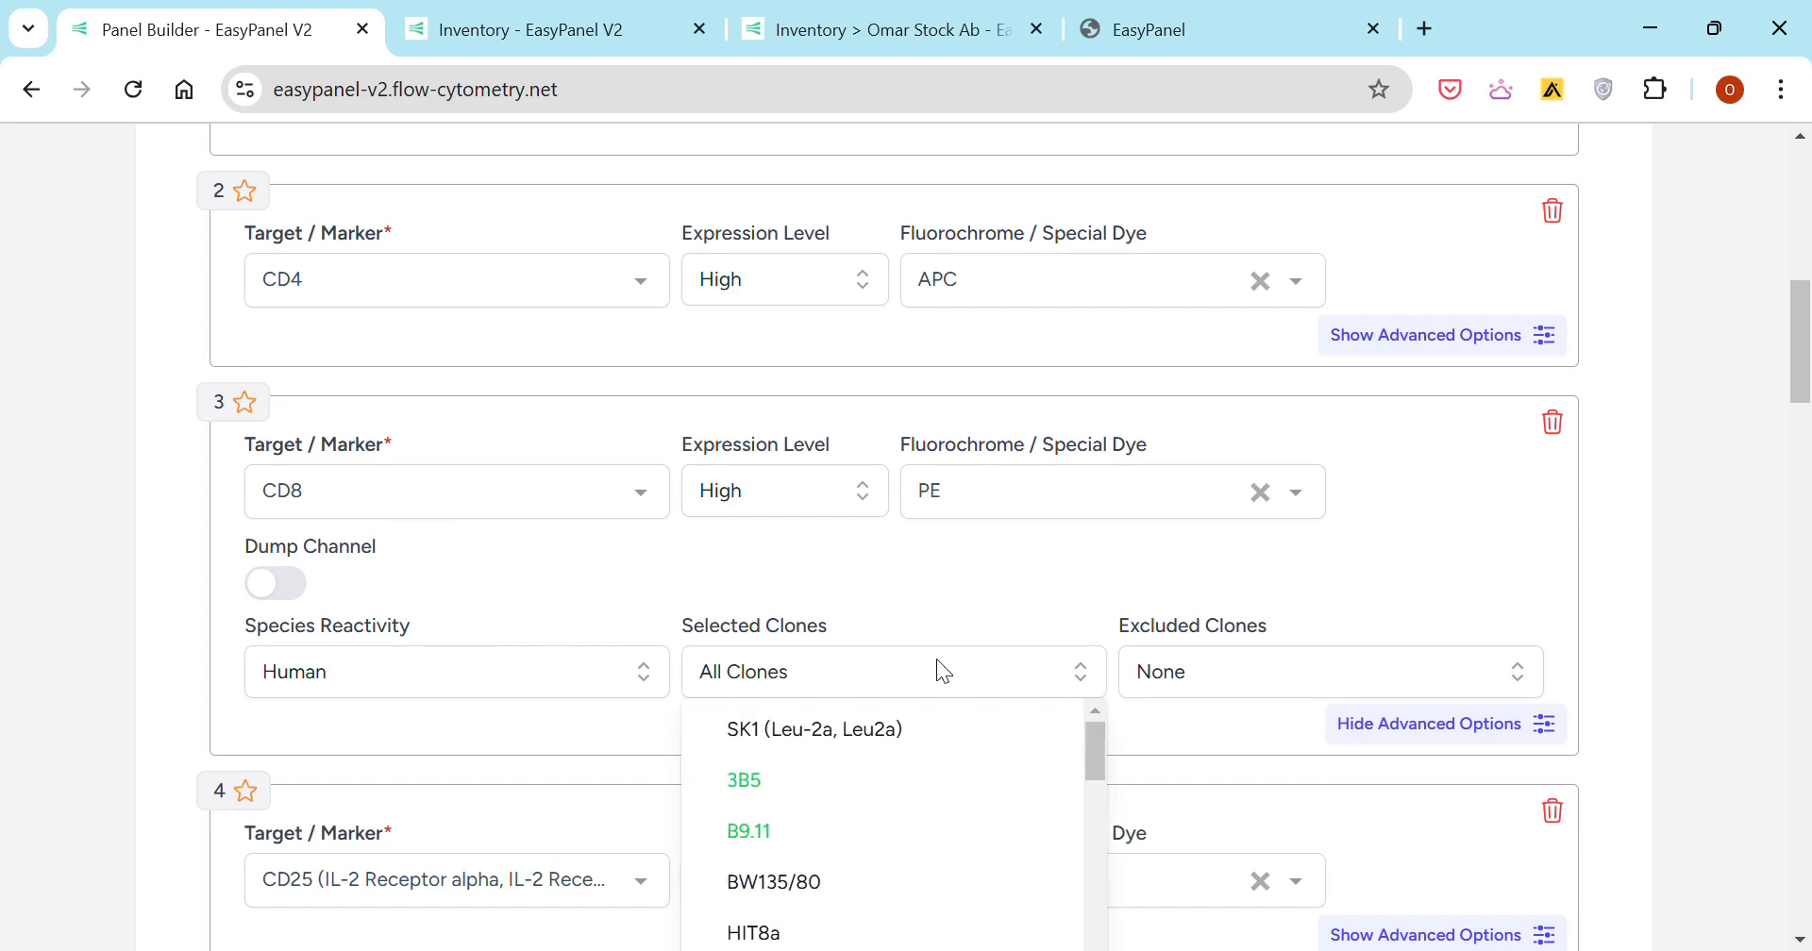
scroll(936, 659, down, 2)
click(925, 689)
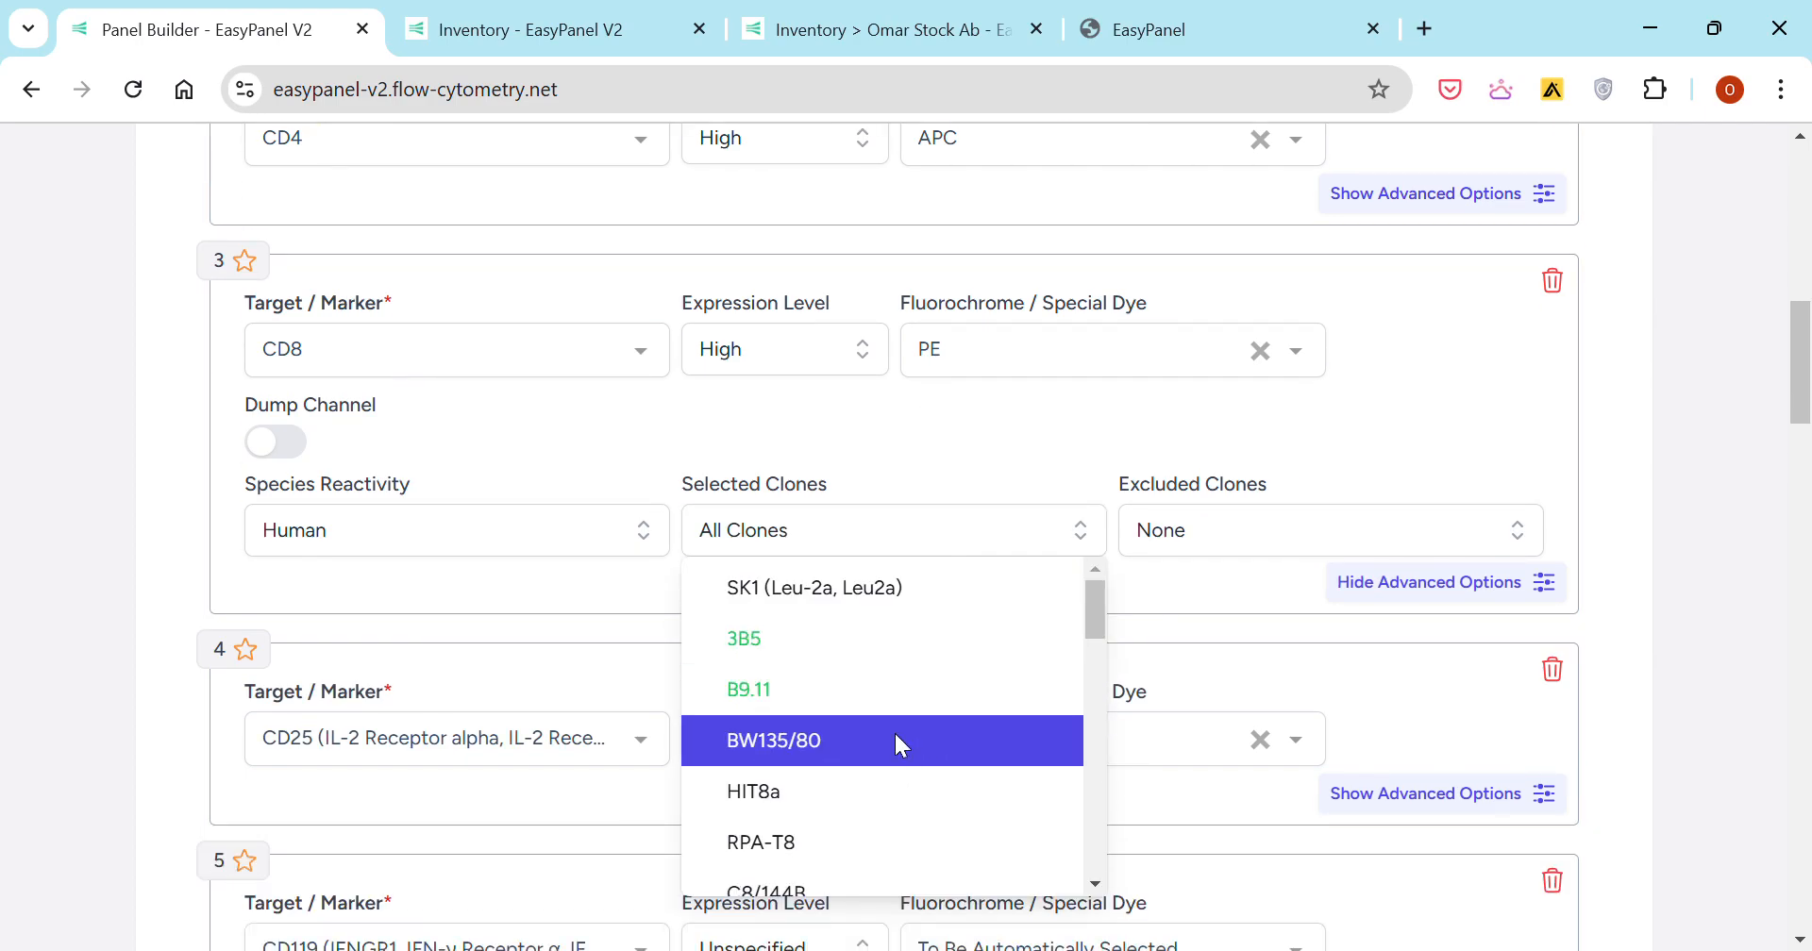
click(891, 670)
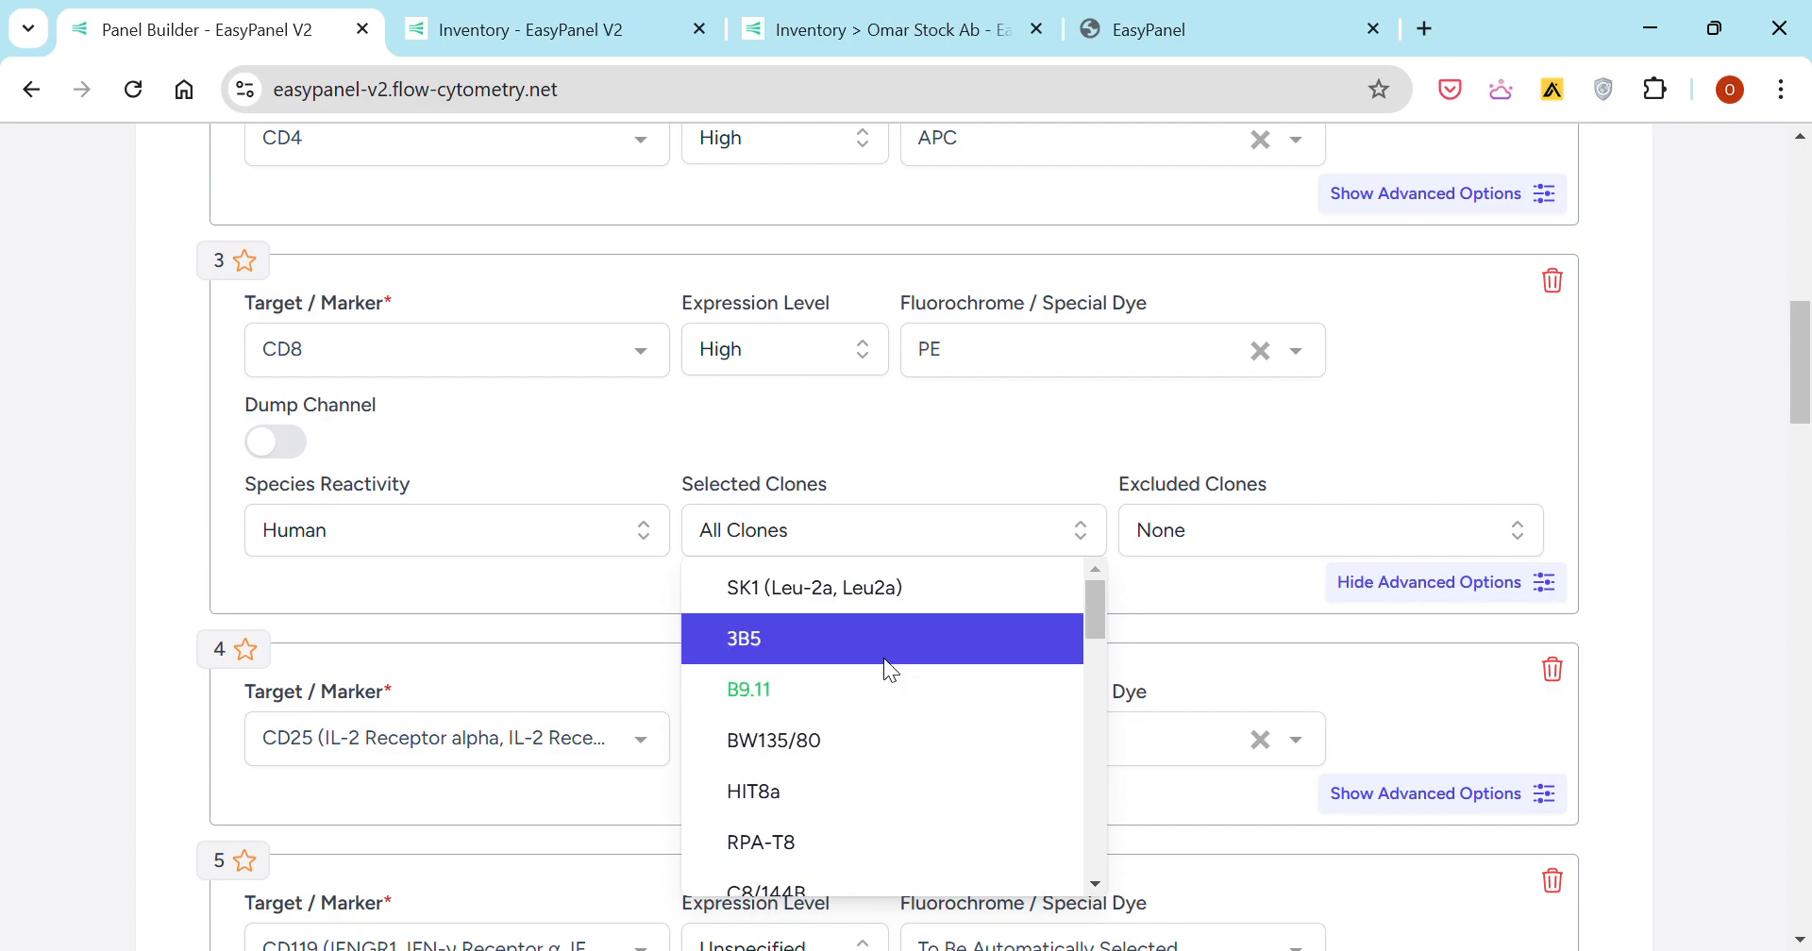
scroll(920, 800, down, 3)
scroll(907, 745, down, 3)
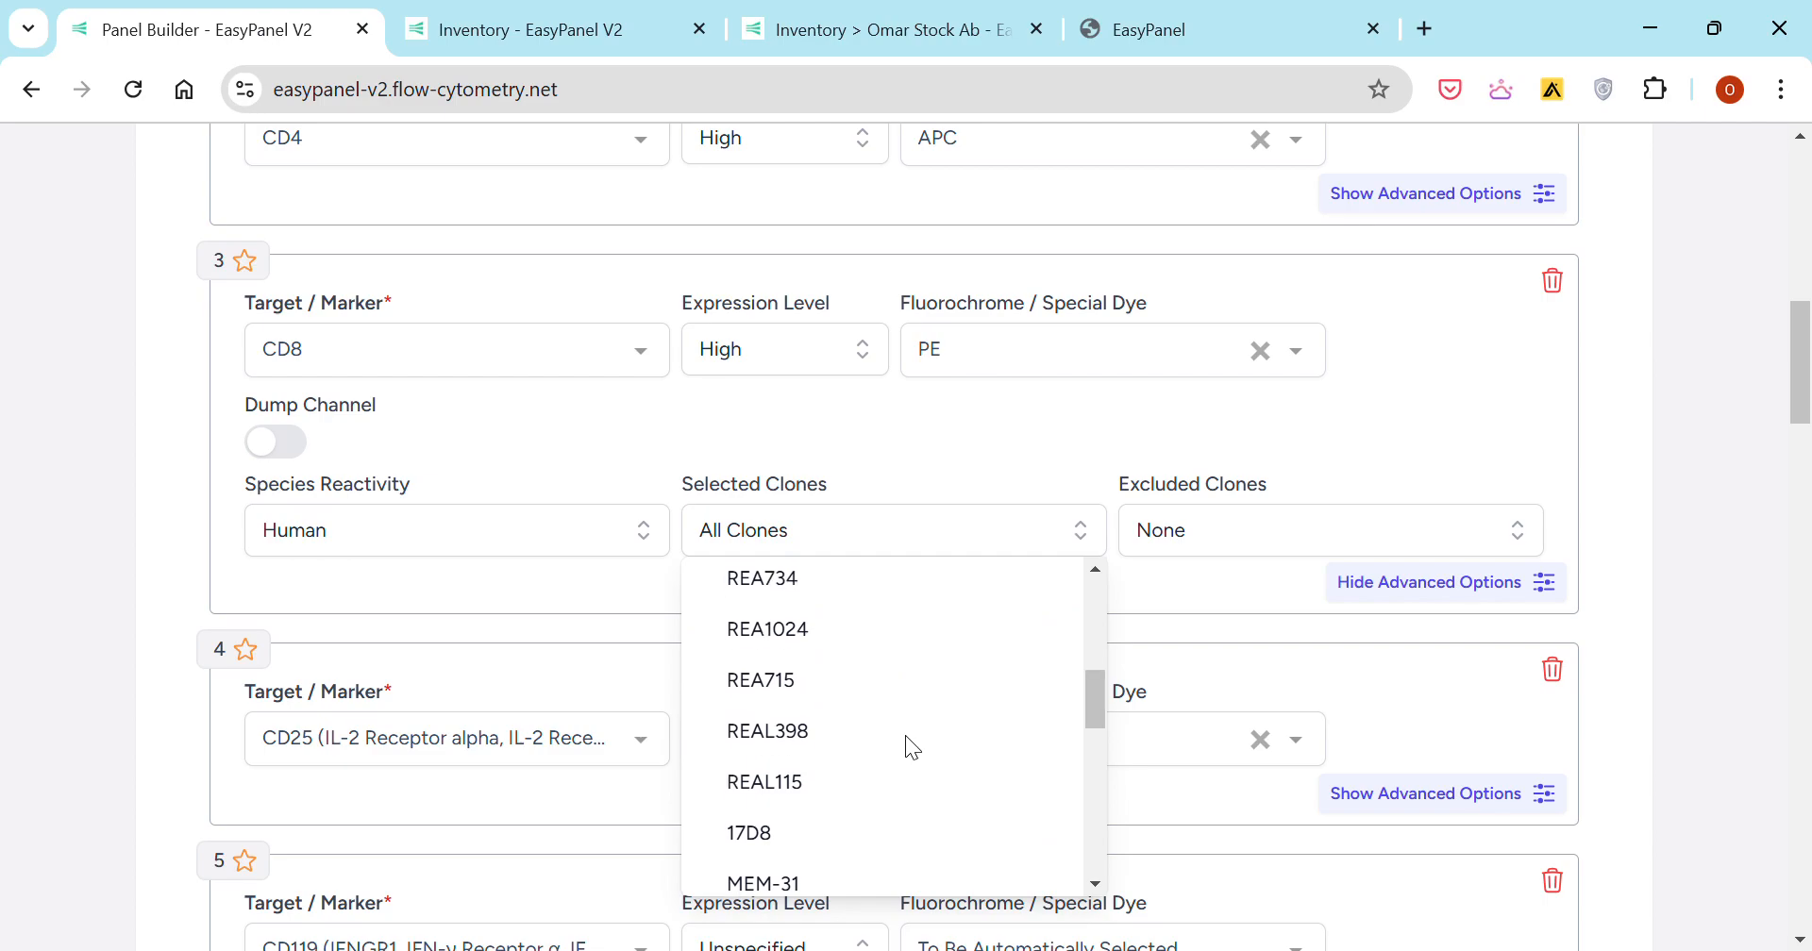
click(1255, 530)
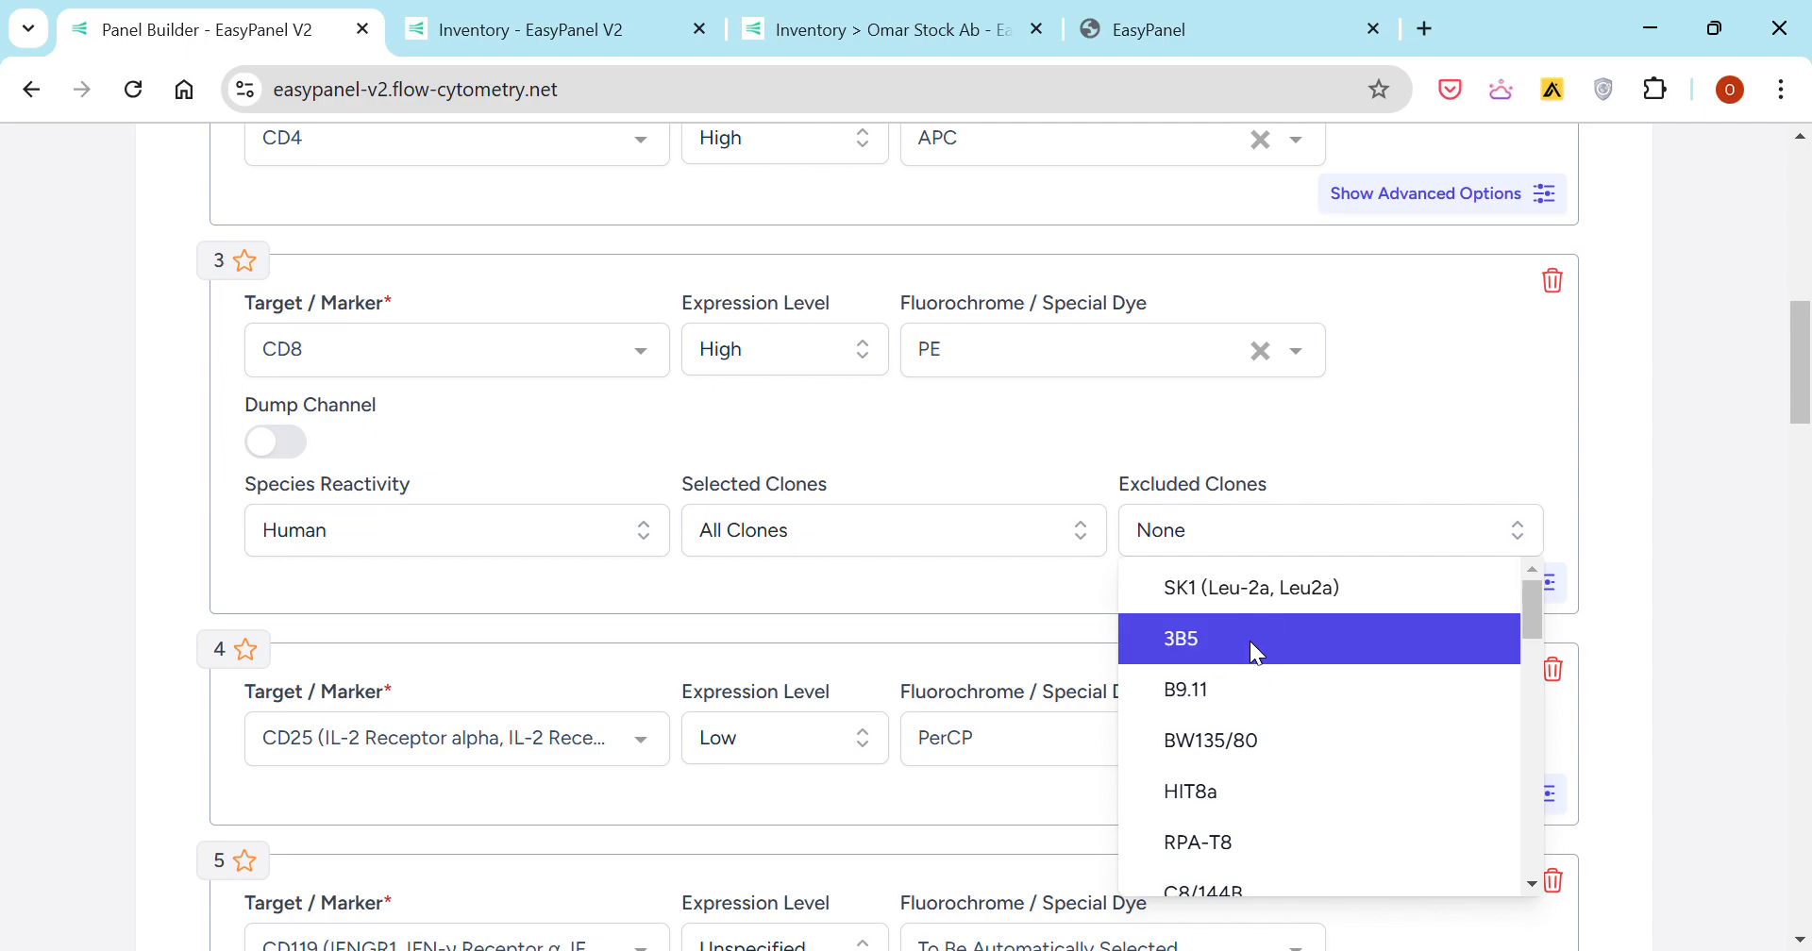
click(1058, 593)
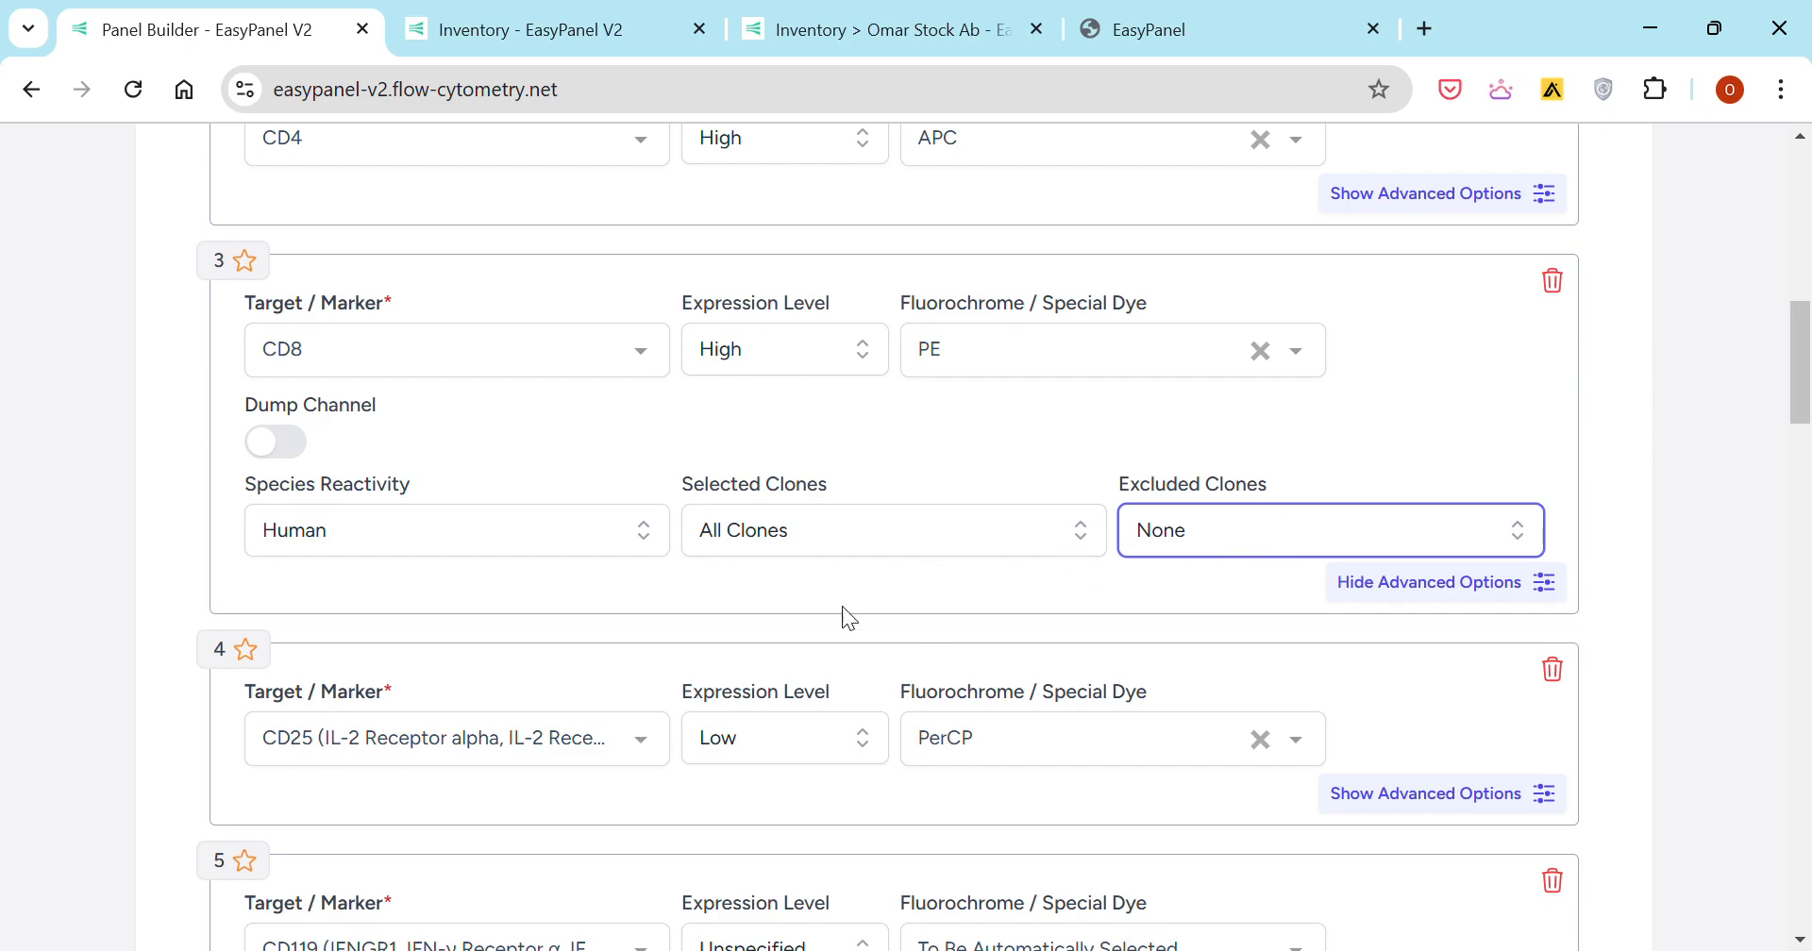
- Turn the CD8 entry into a dump channel and add CD19 (BCR, ABL) as its second target
click(279, 443)
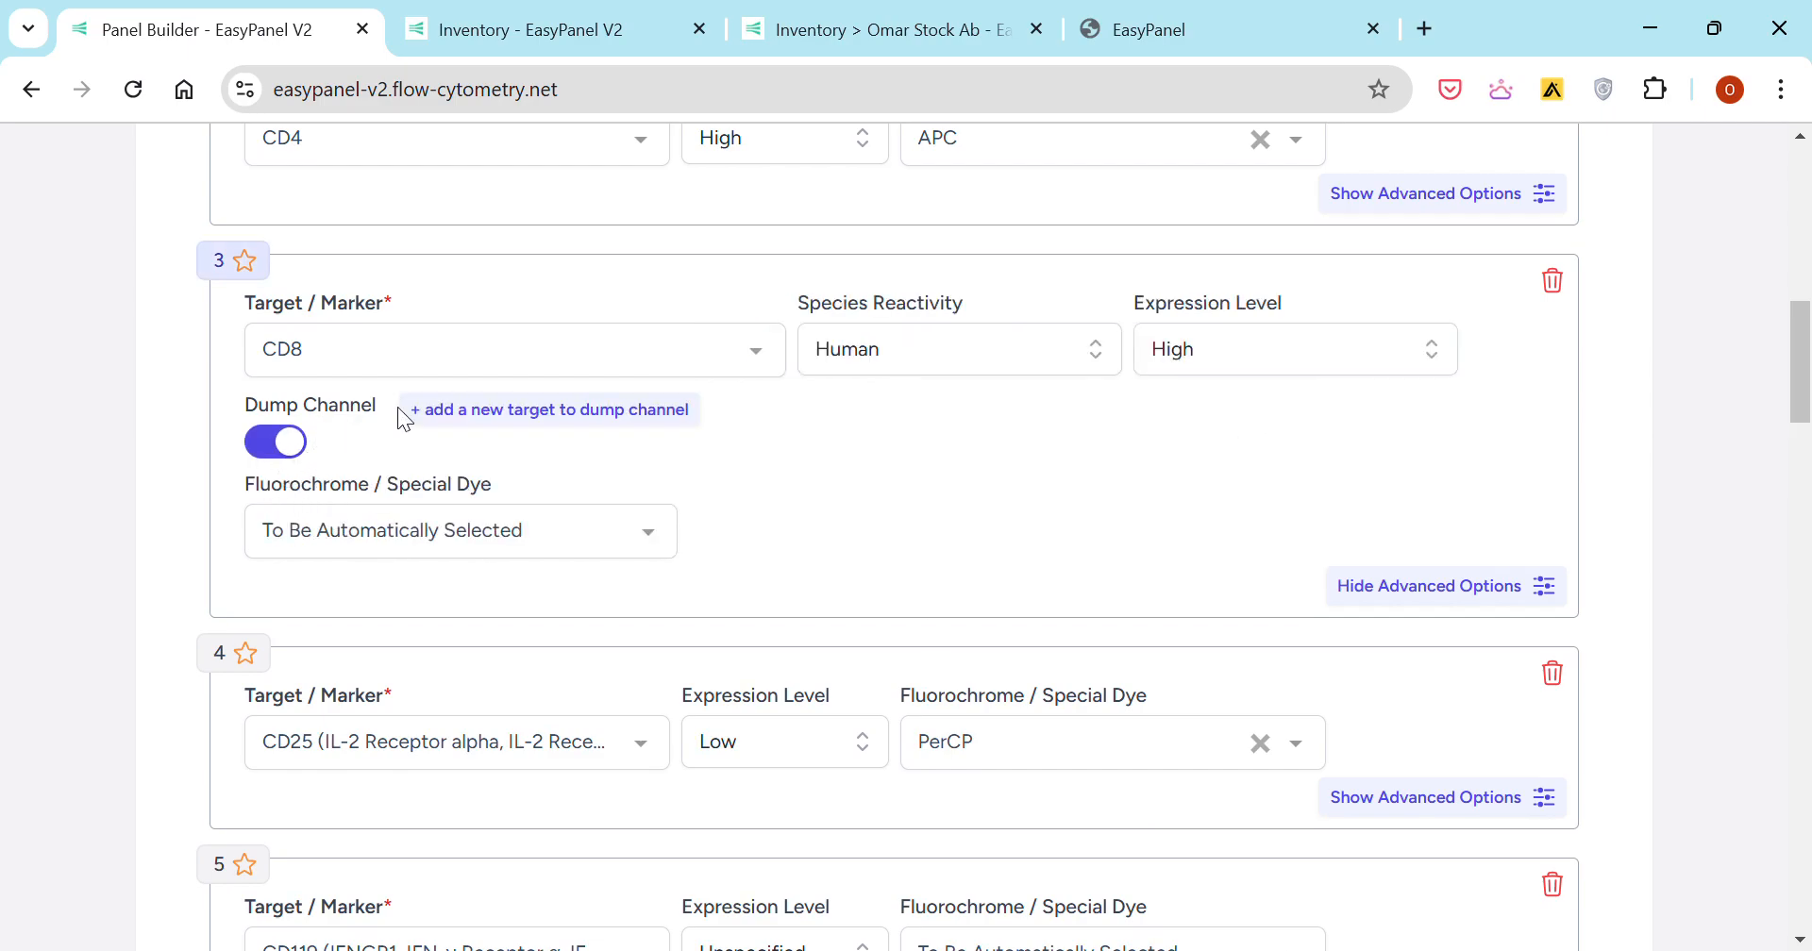
click(466, 412)
click(342, 447)
text(cd19)
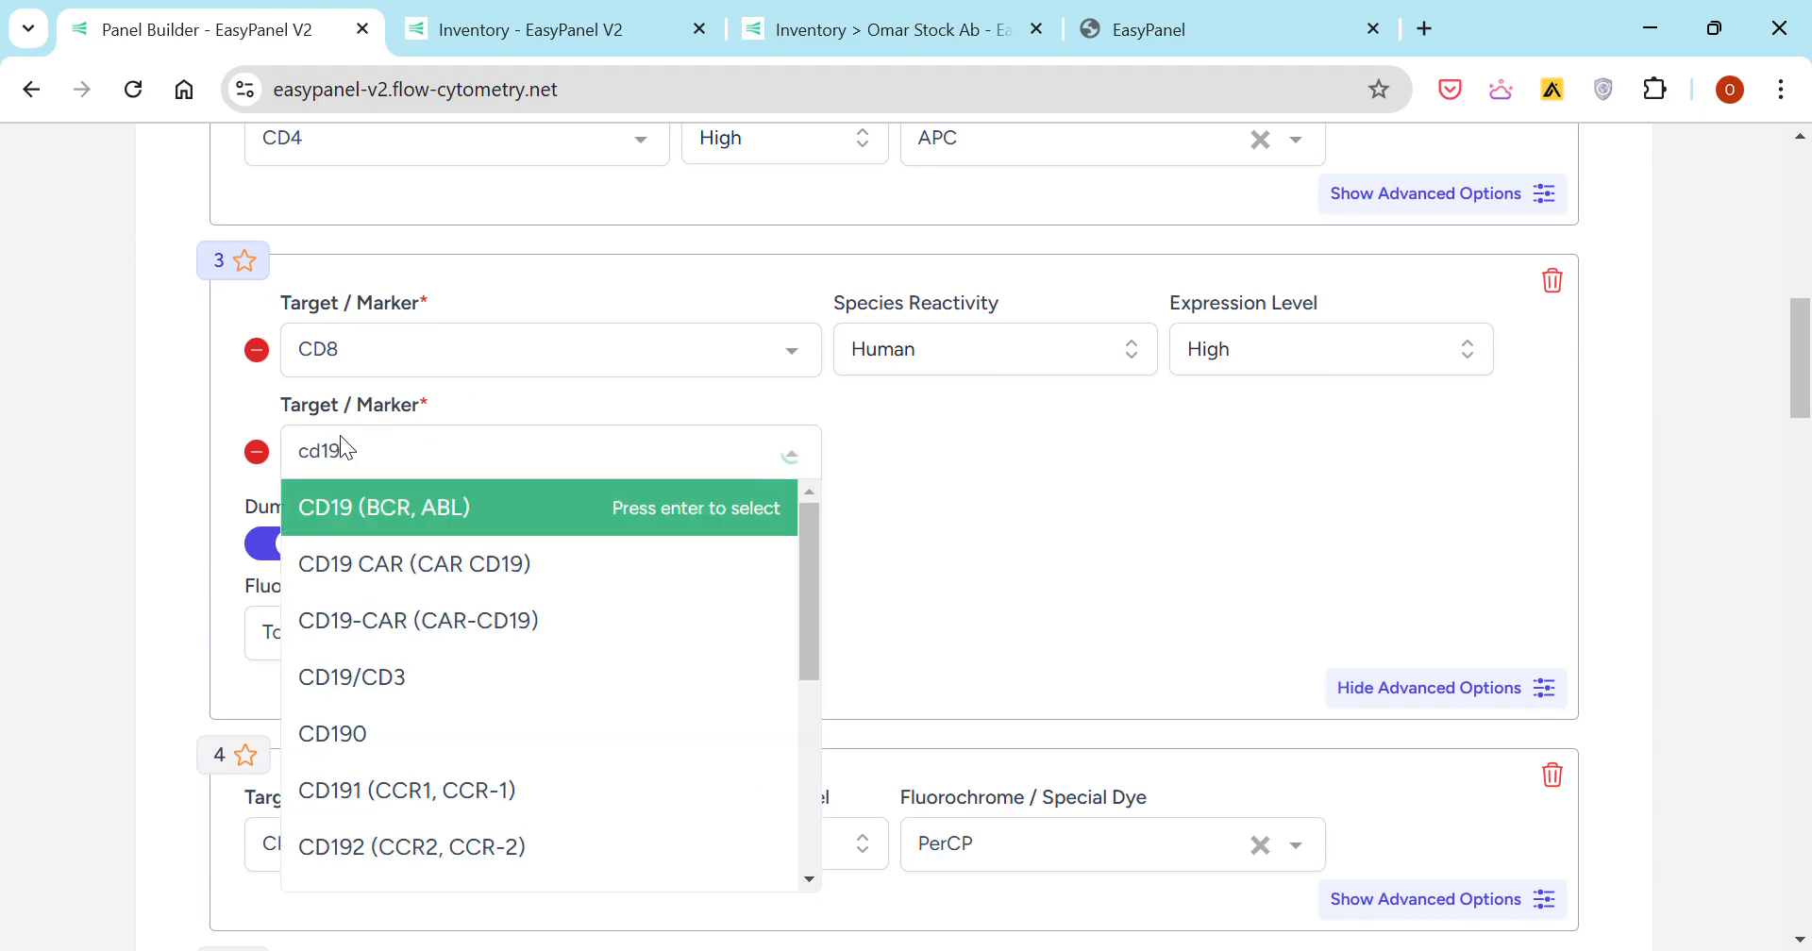
key(Return)
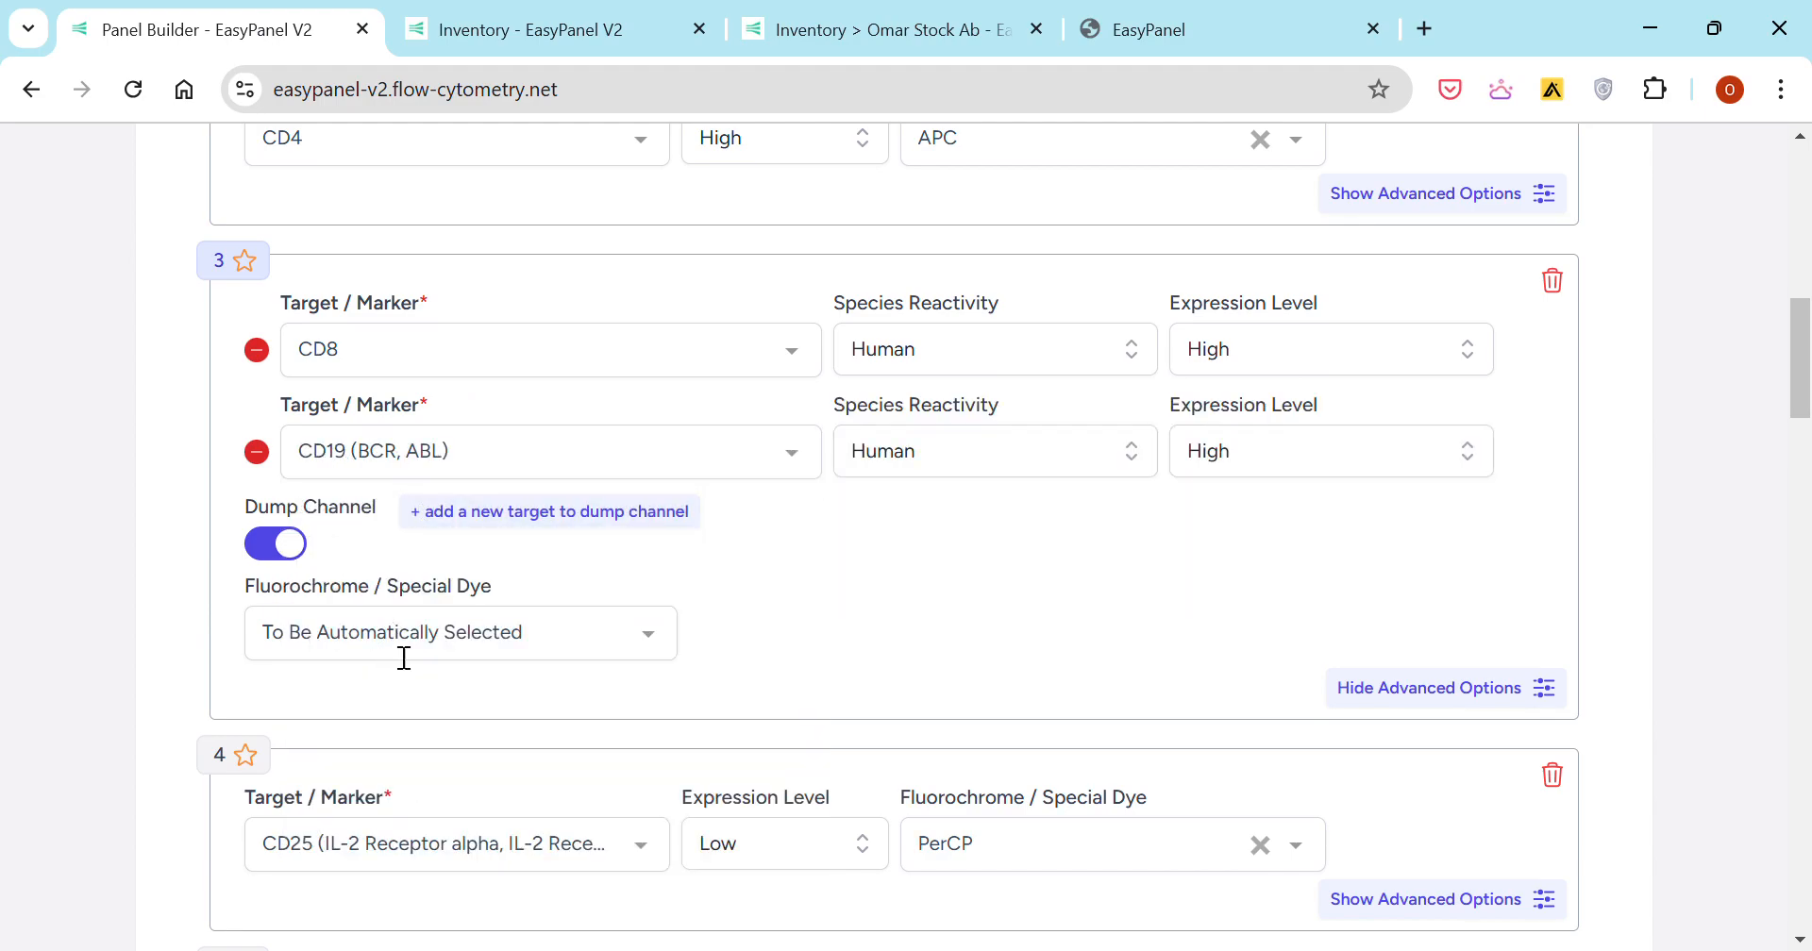
- Check the fluorochrome choices for the dump channel, then remove CD19 and turn the CD8 dump channel off
click(447, 645)
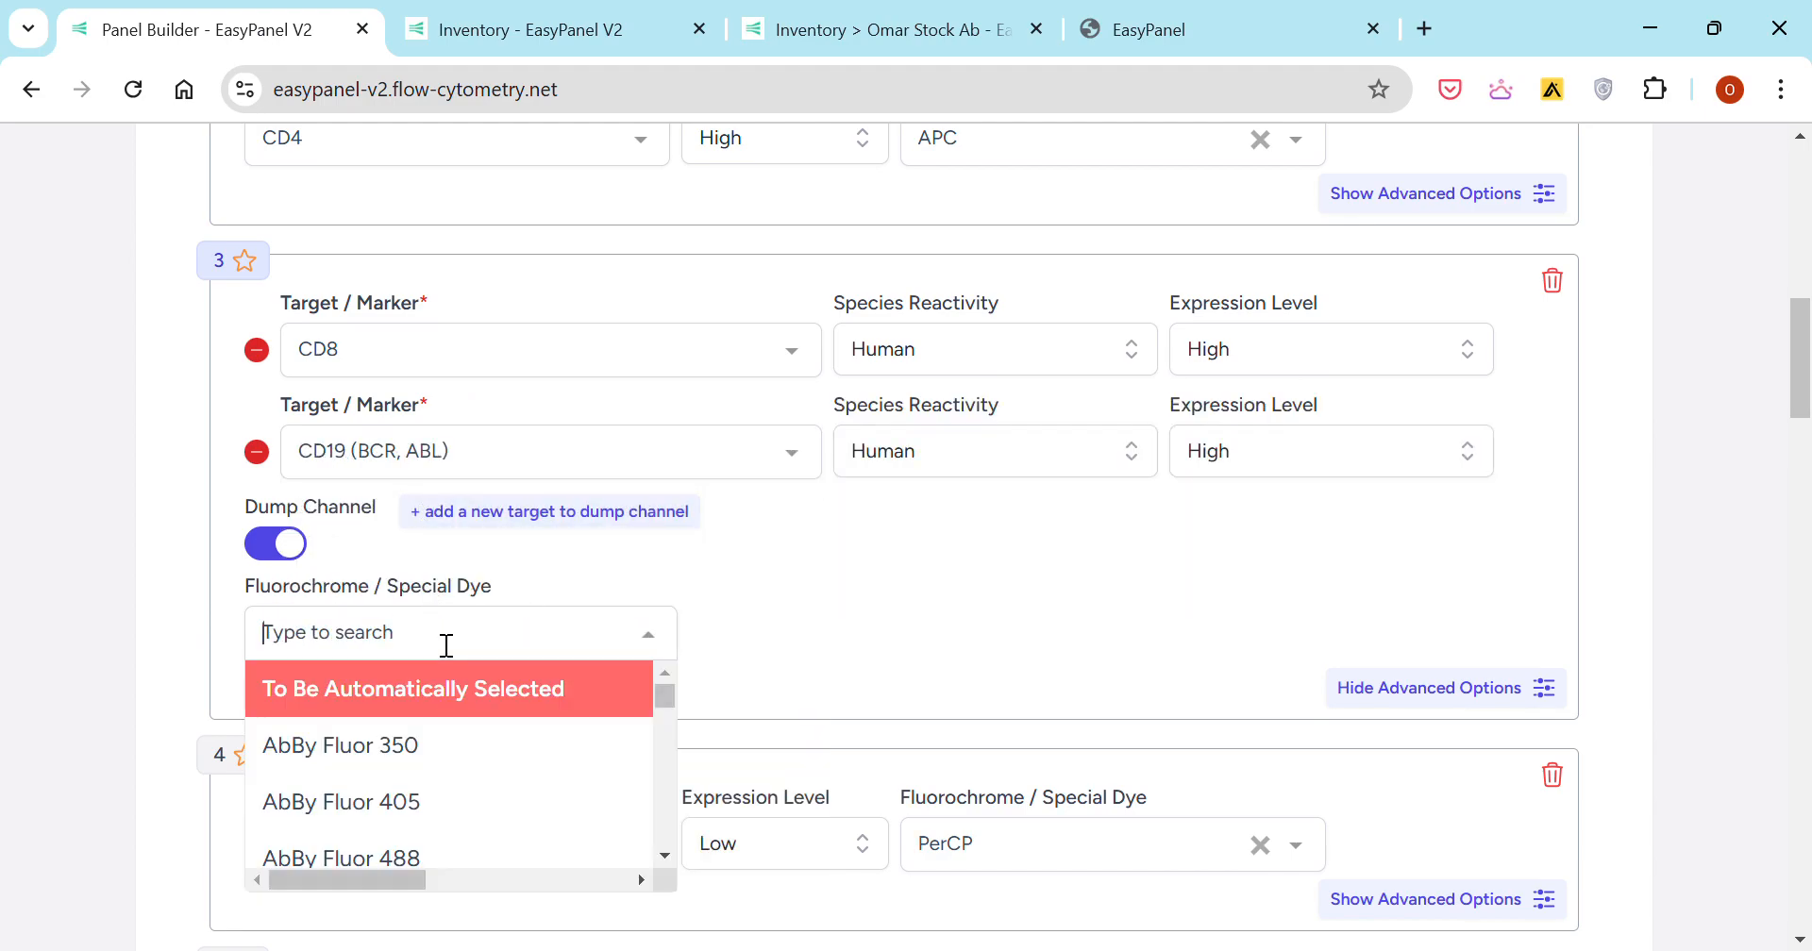
click(293, 563)
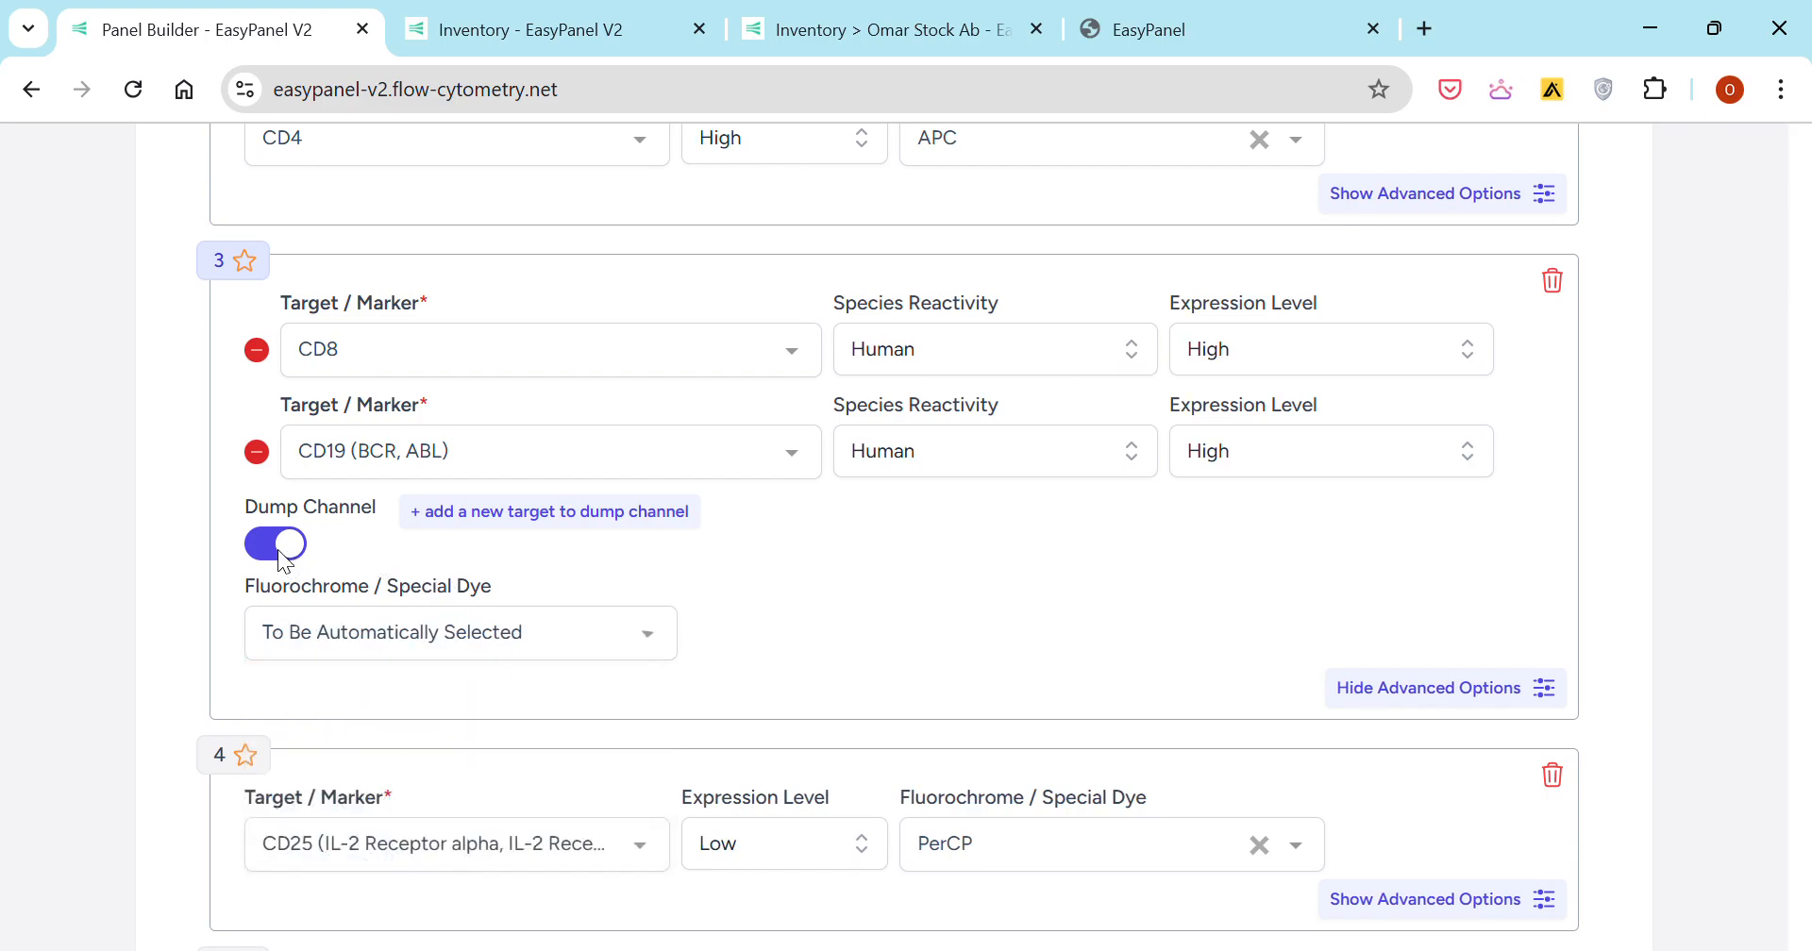
click(1239, 609)
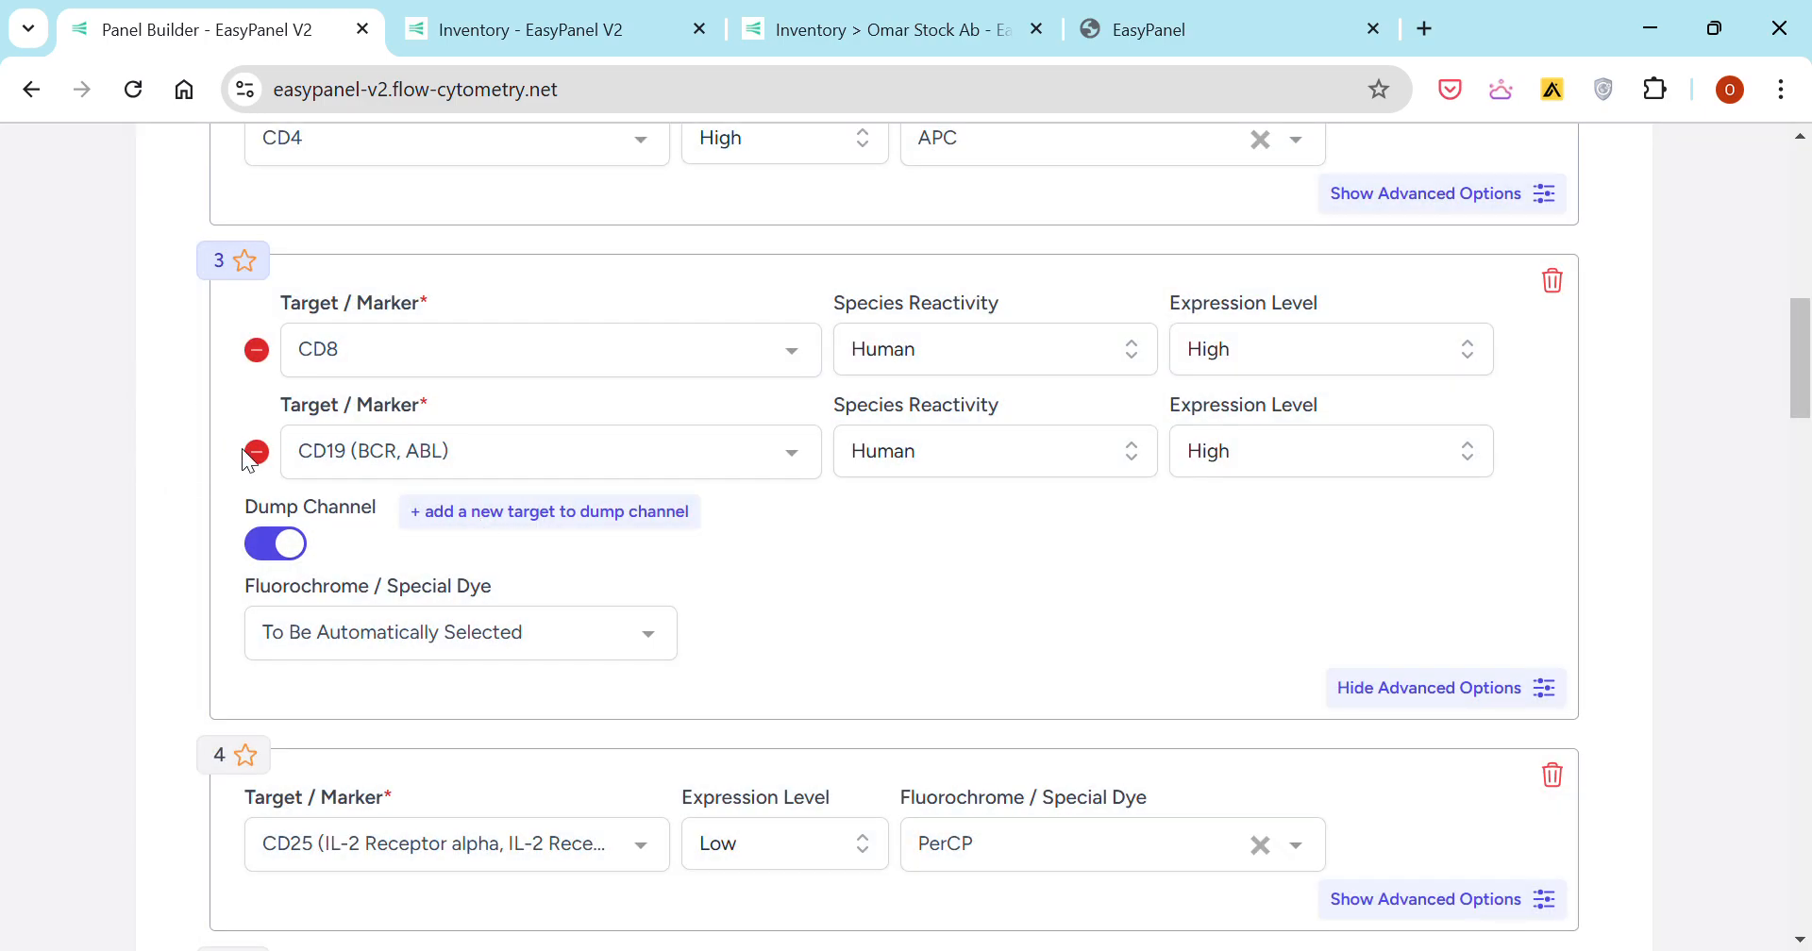
click(256, 451)
click(276, 441)
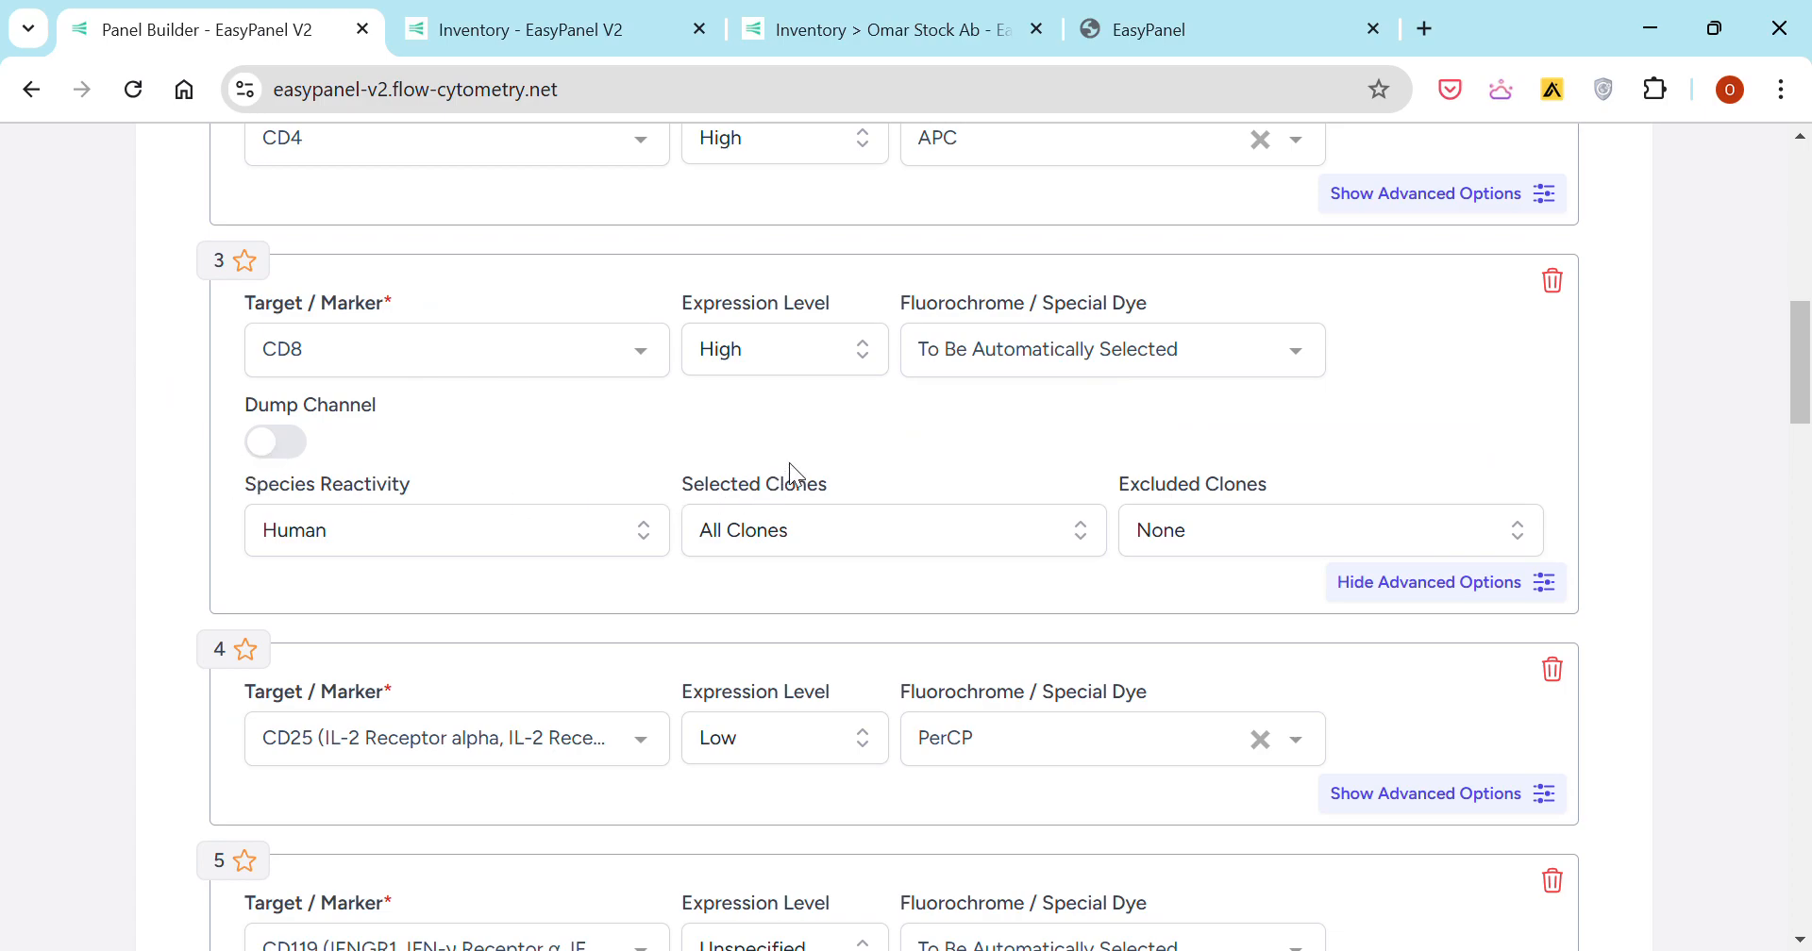
- Set the fluorochrome of the CD8 marker back to PE
click(962, 359)
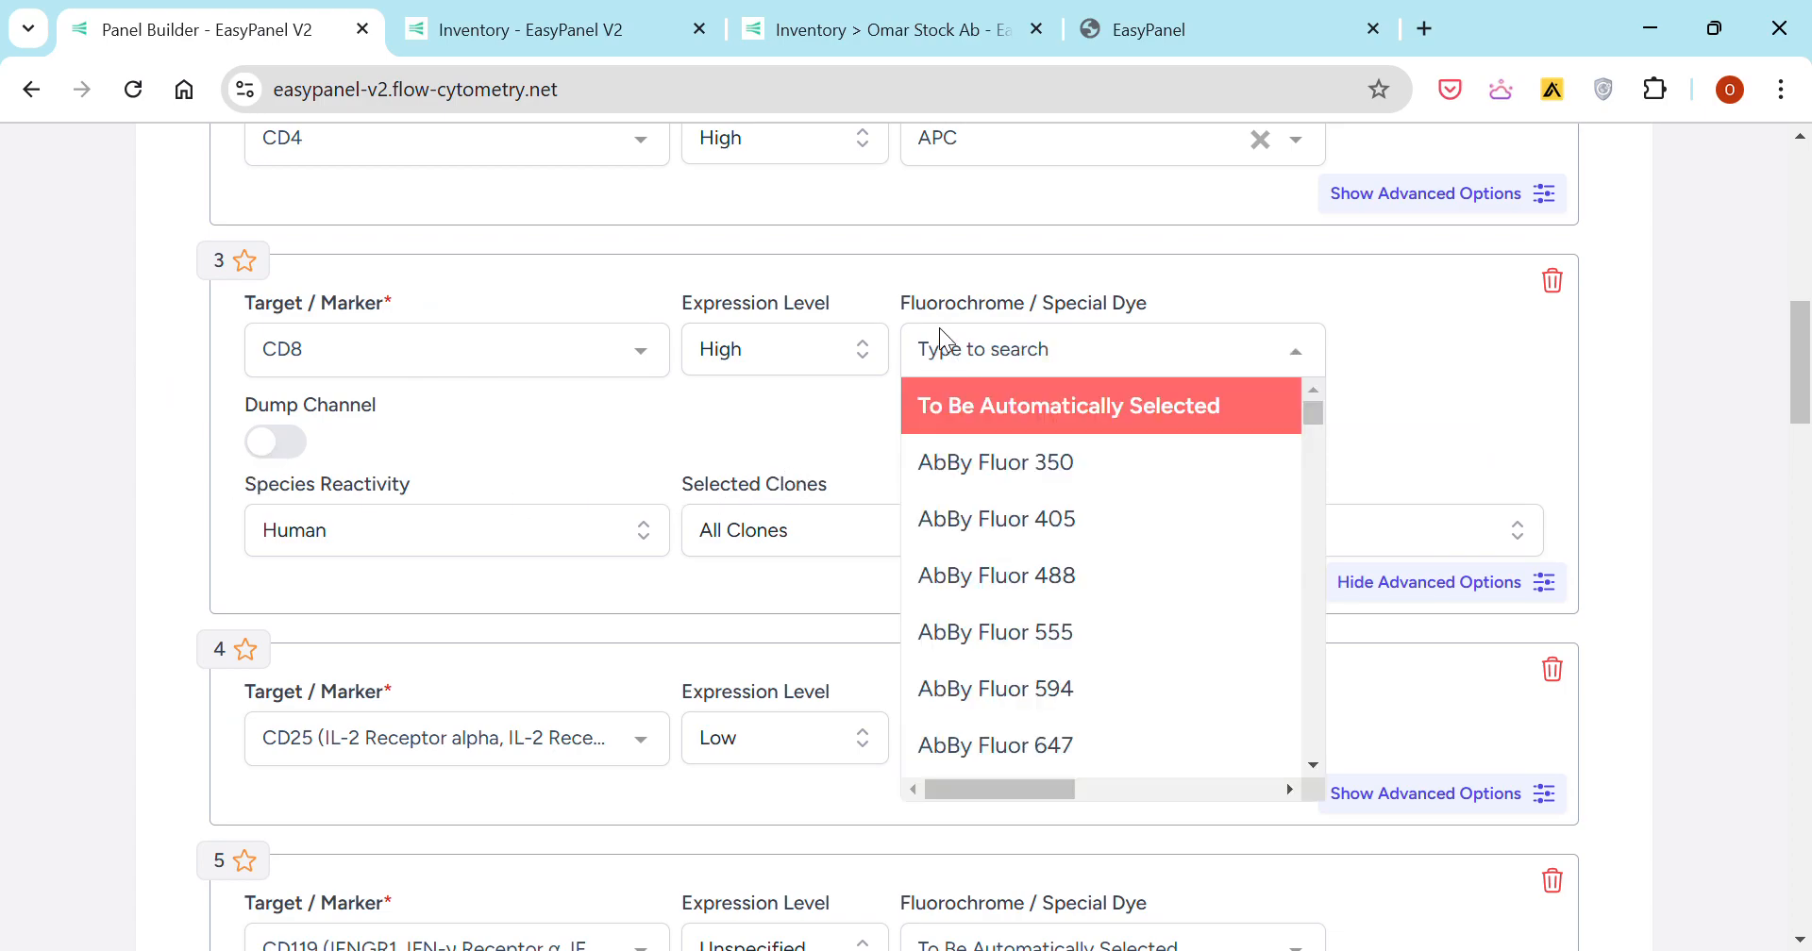
text(pe)
key(Return)
- Add Effector Memory CD4 T Cells as a cell population in the coexpression table
scroll(839, 451, up, 15)
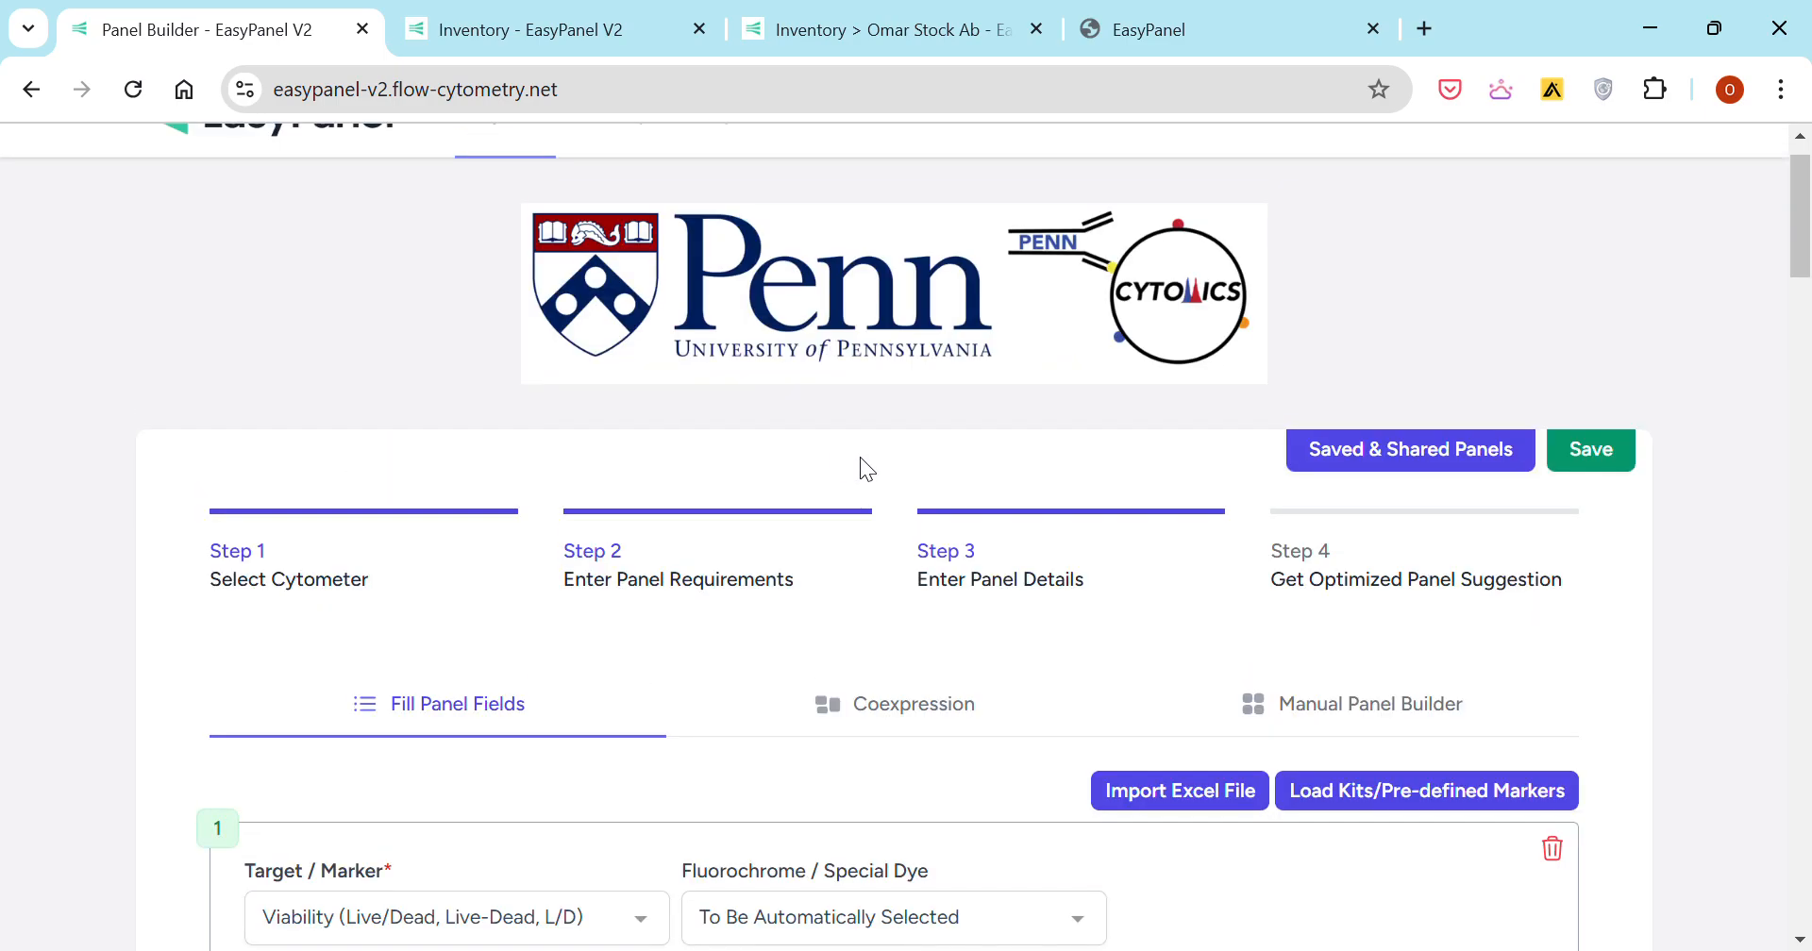
scroll(843, 453, down, 3)
click(942, 425)
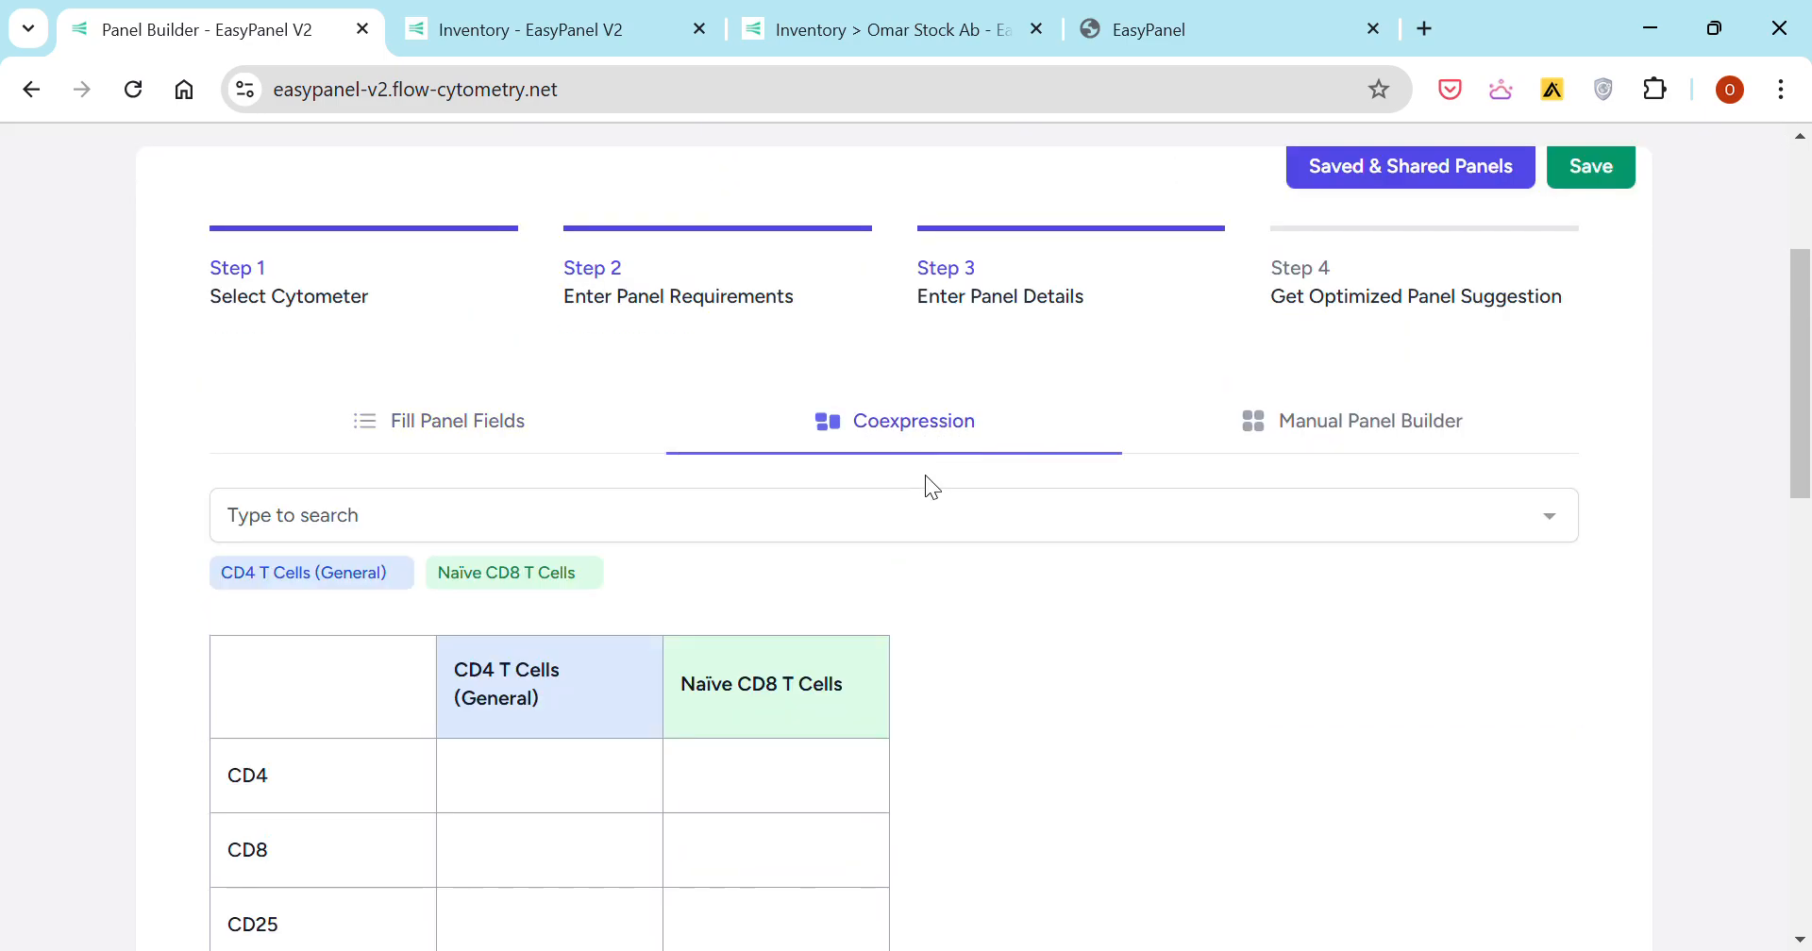
scroll(929, 490, down, 2)
scroll(921, 399, down, 2)
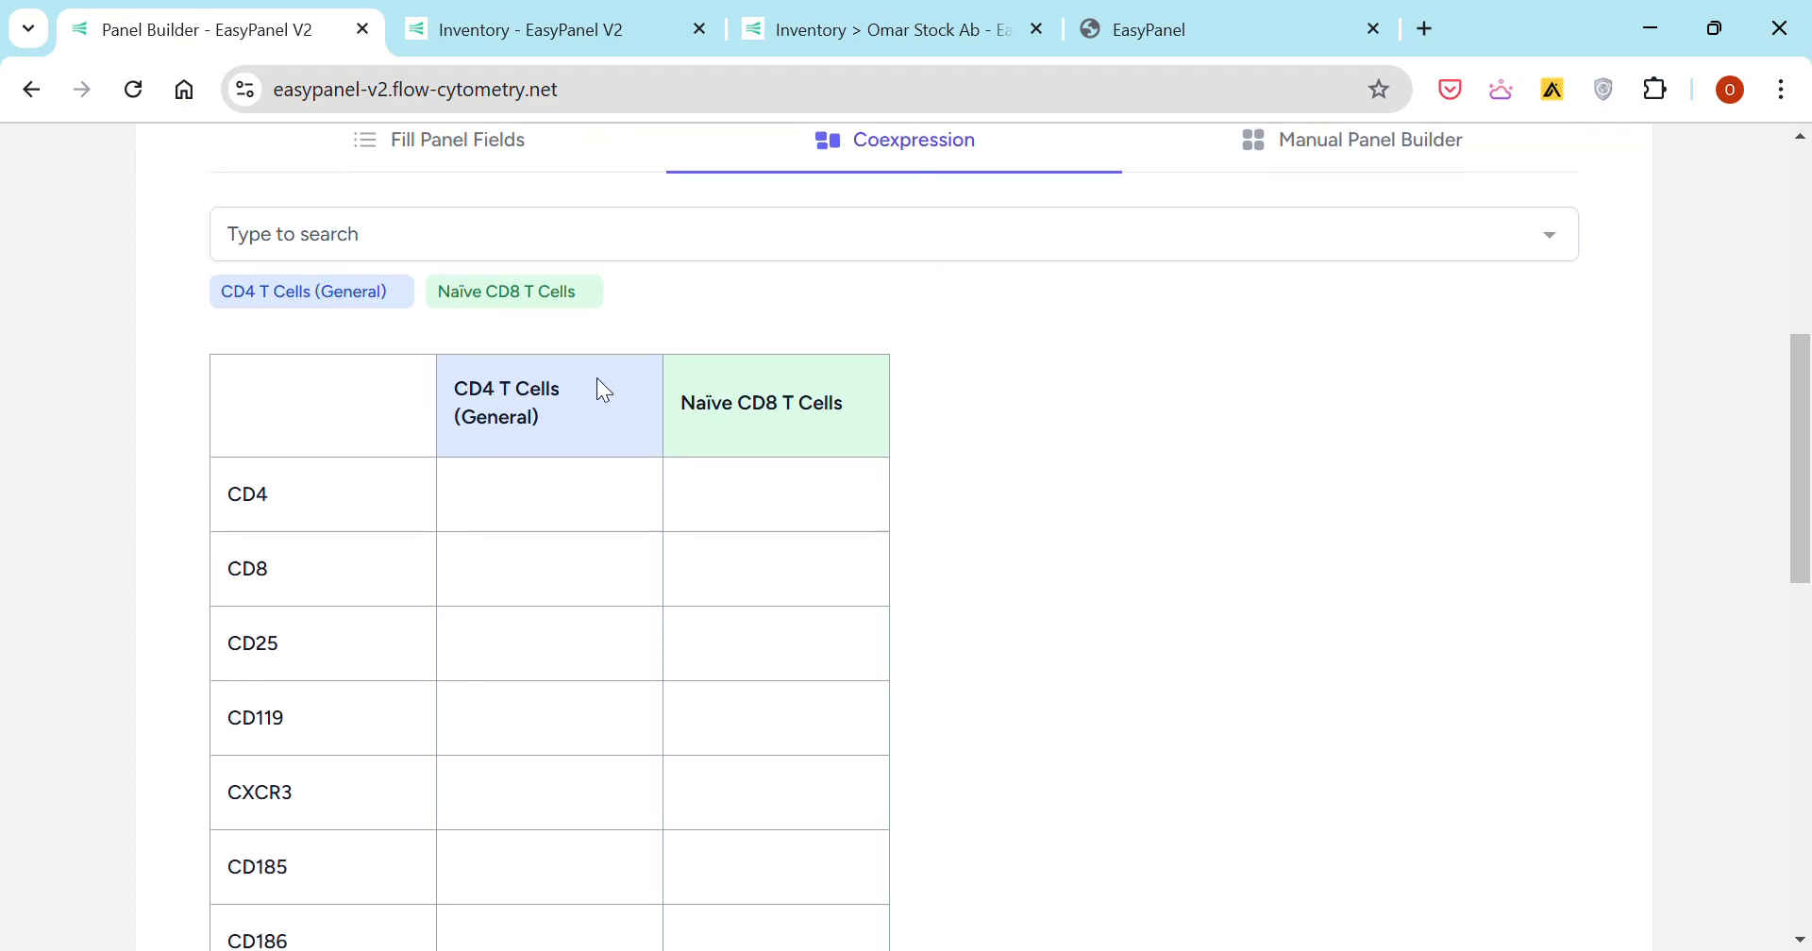
scroll(598, 388, up, 3)
scroll(727, 632, down, 1)
click(699, 516)
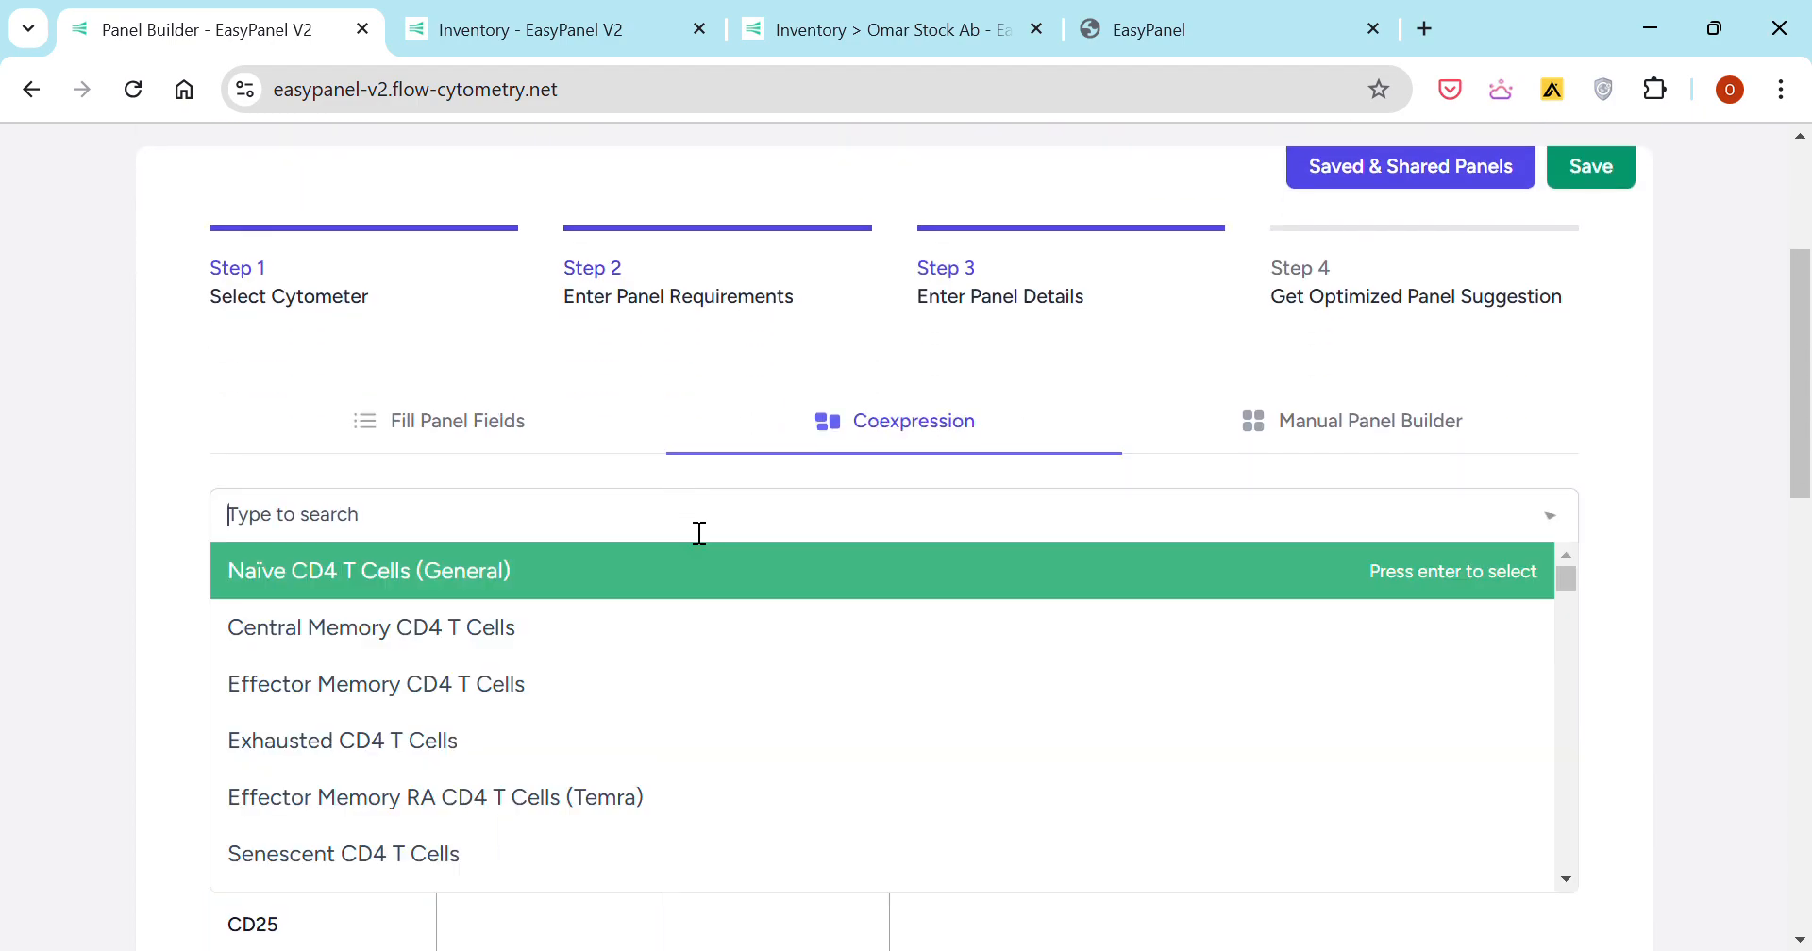
click(630, 681)
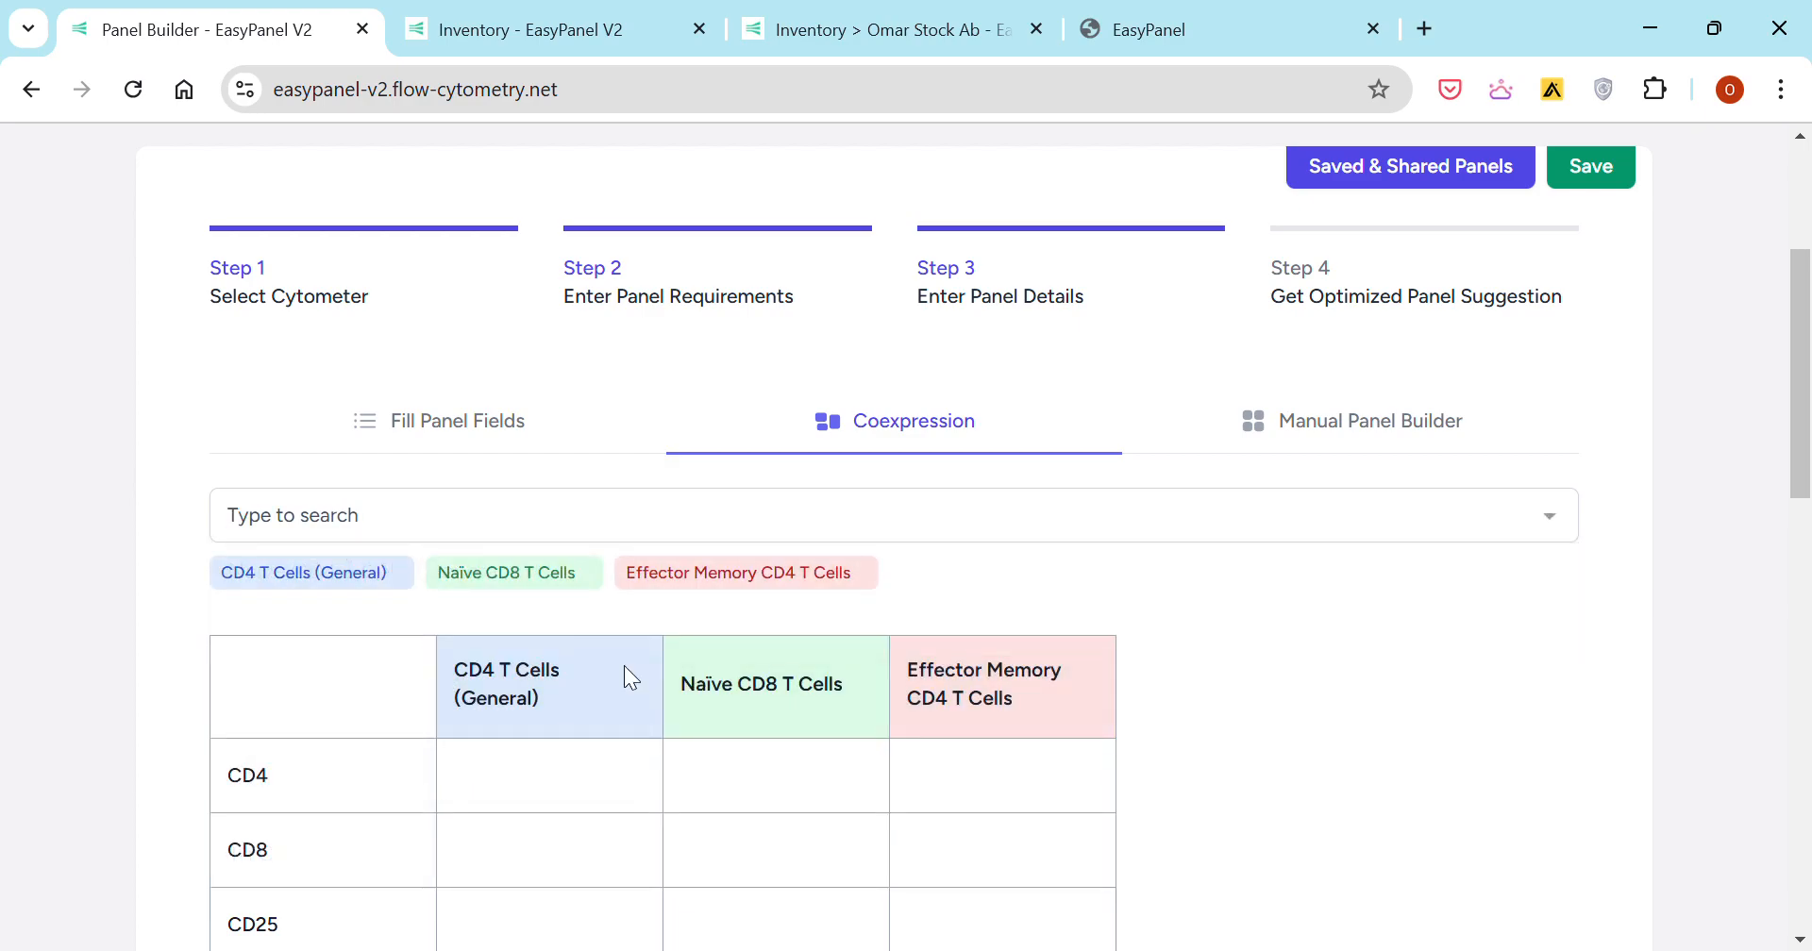
- Mark CD4 as expressed on CD4 T Cells (General) in the coexpression table
scroll(823, 594, down, 1)
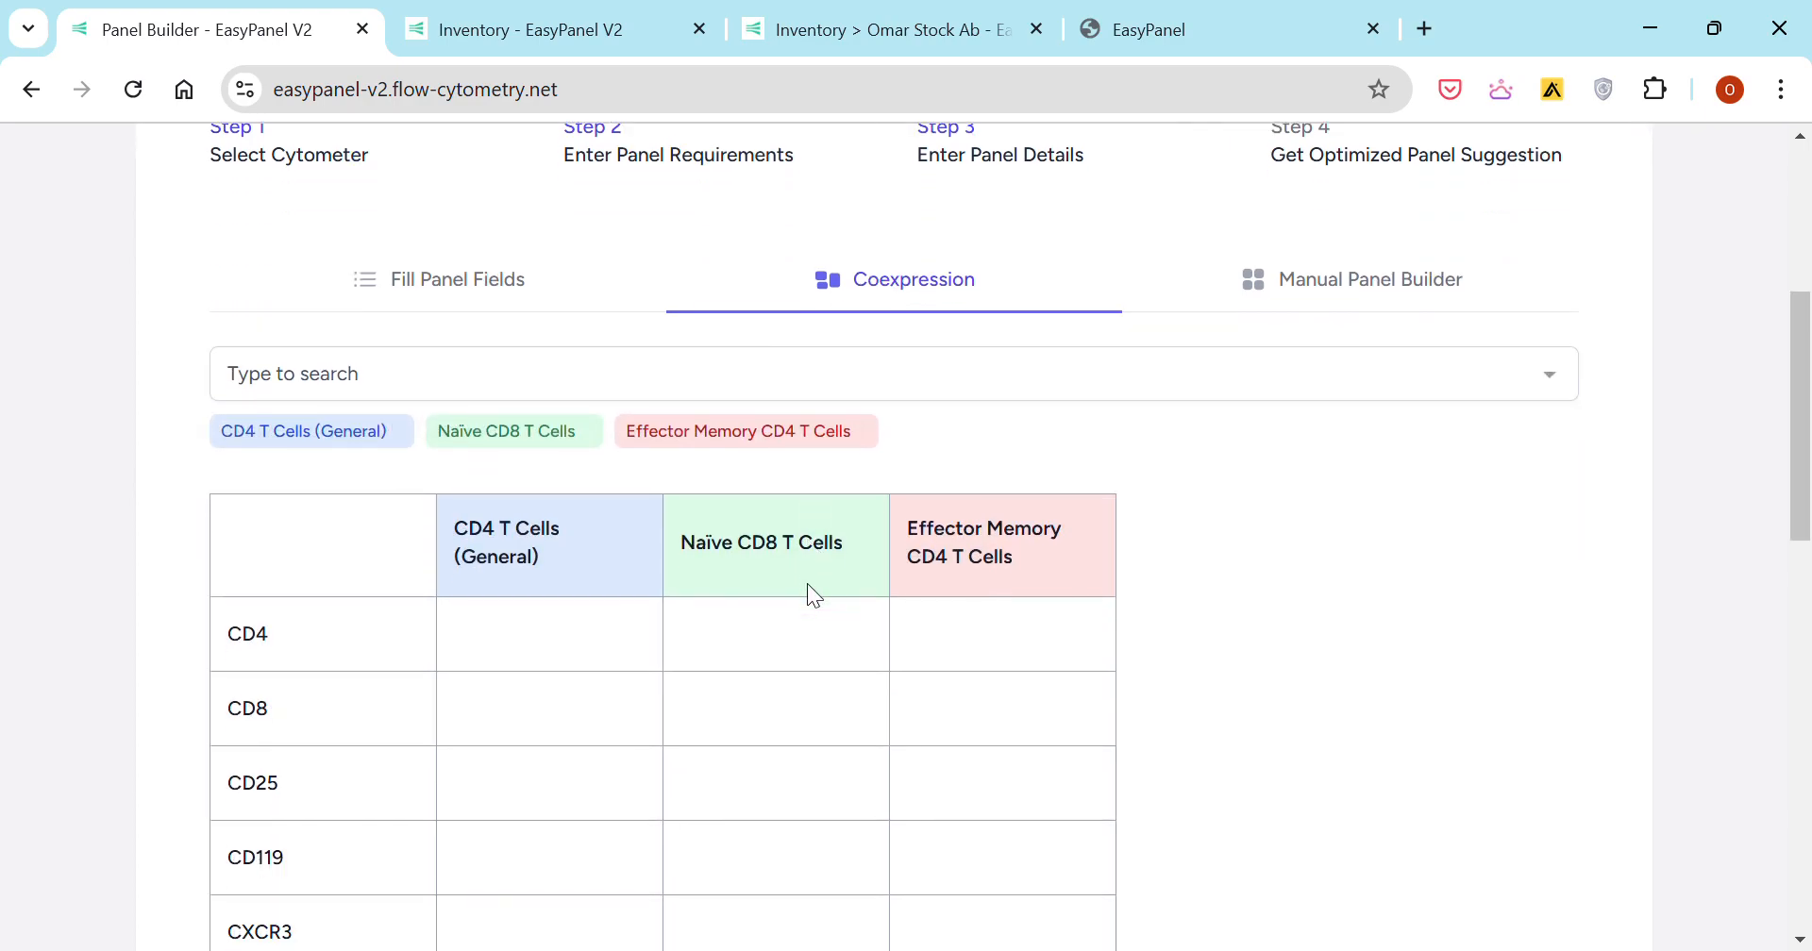
scroll(842, 320, up, 1)
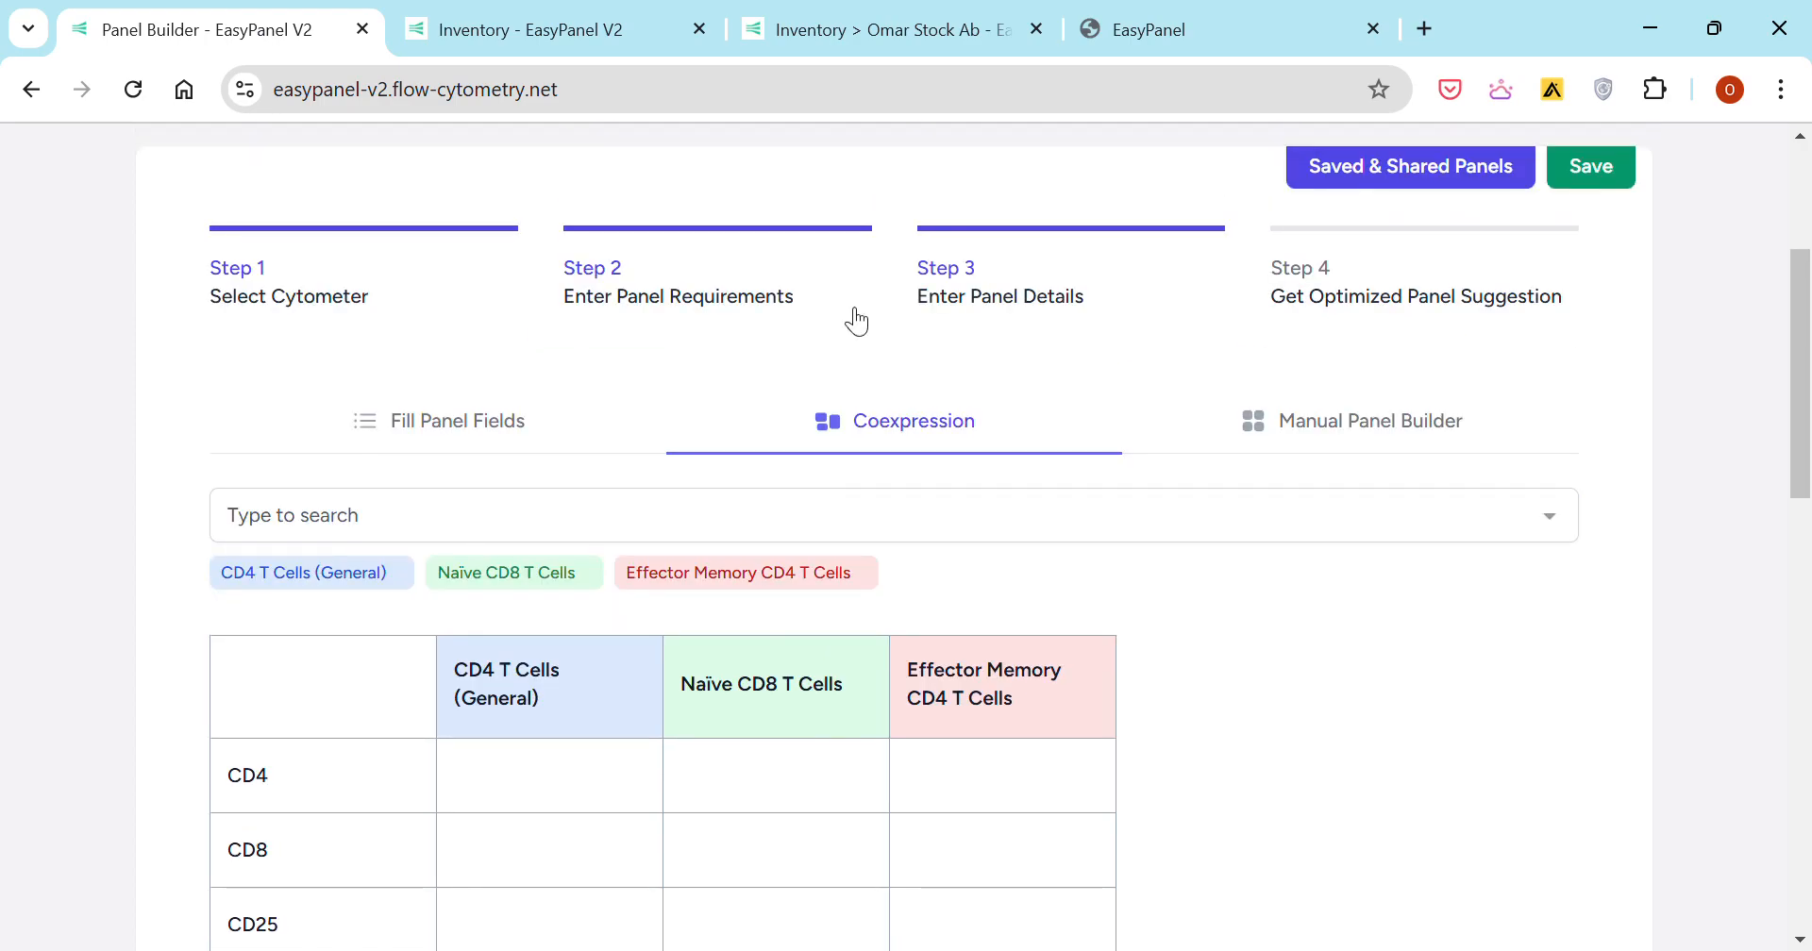
scroll(745, 280, down, 3)
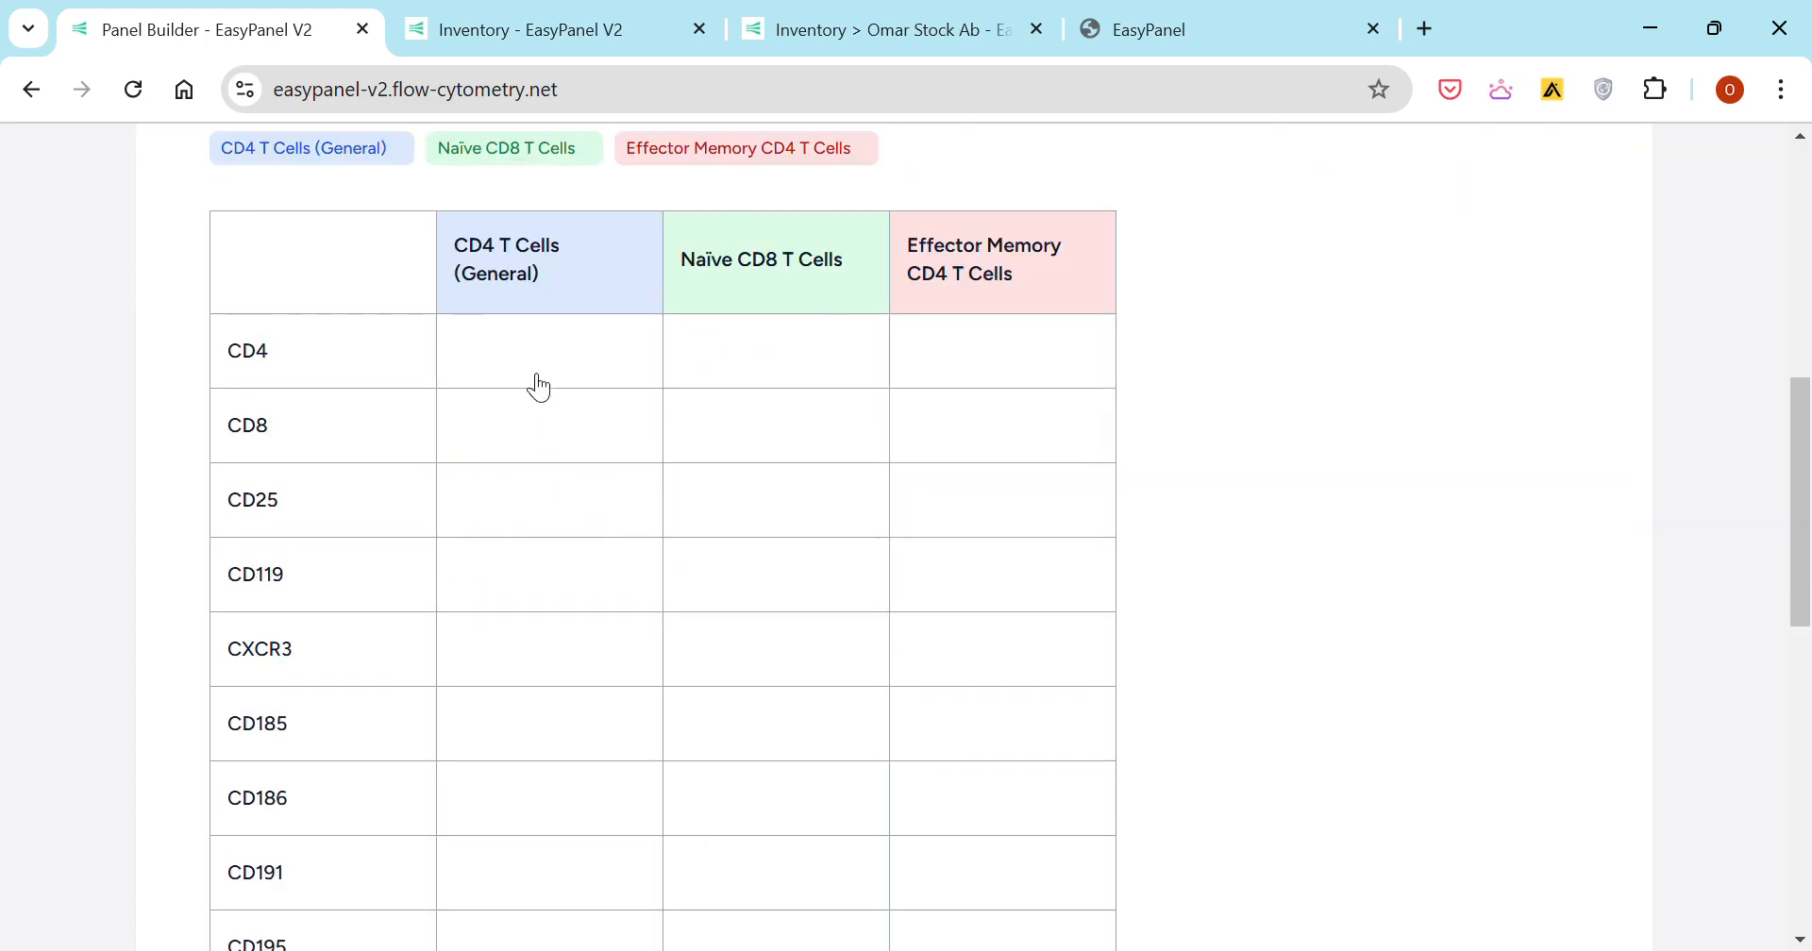
click(536, 360)
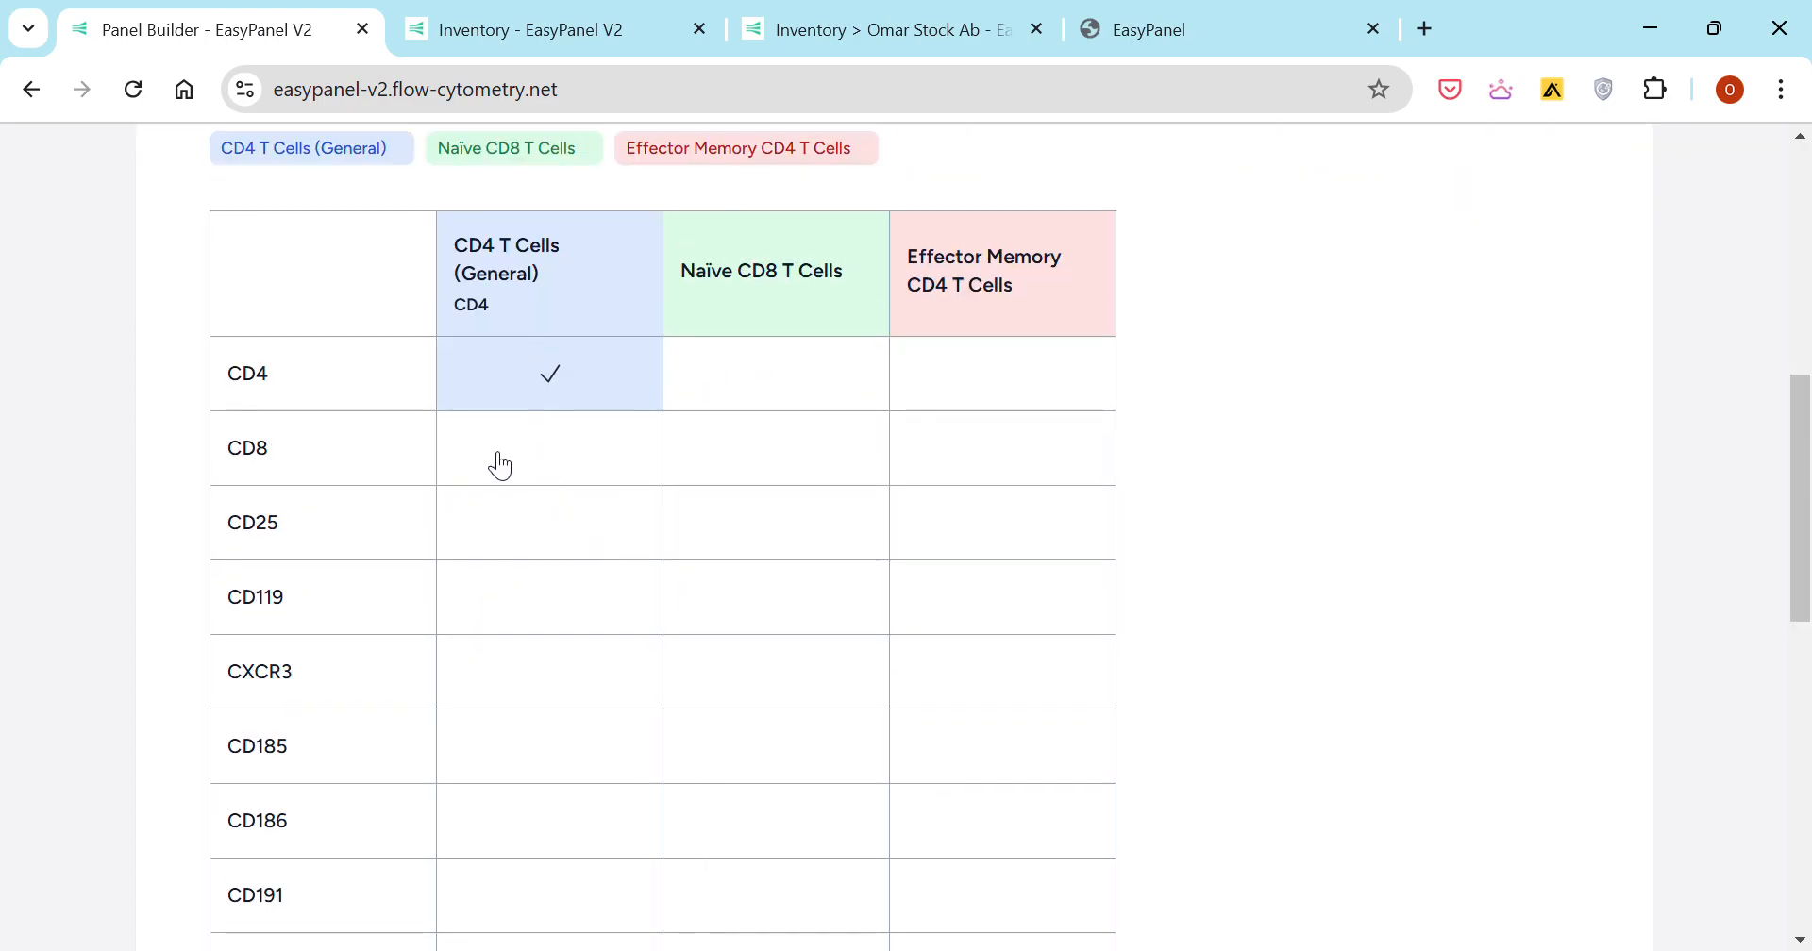
scroll(458, 557, down, 1)
scroll(460, 559, down, 4)
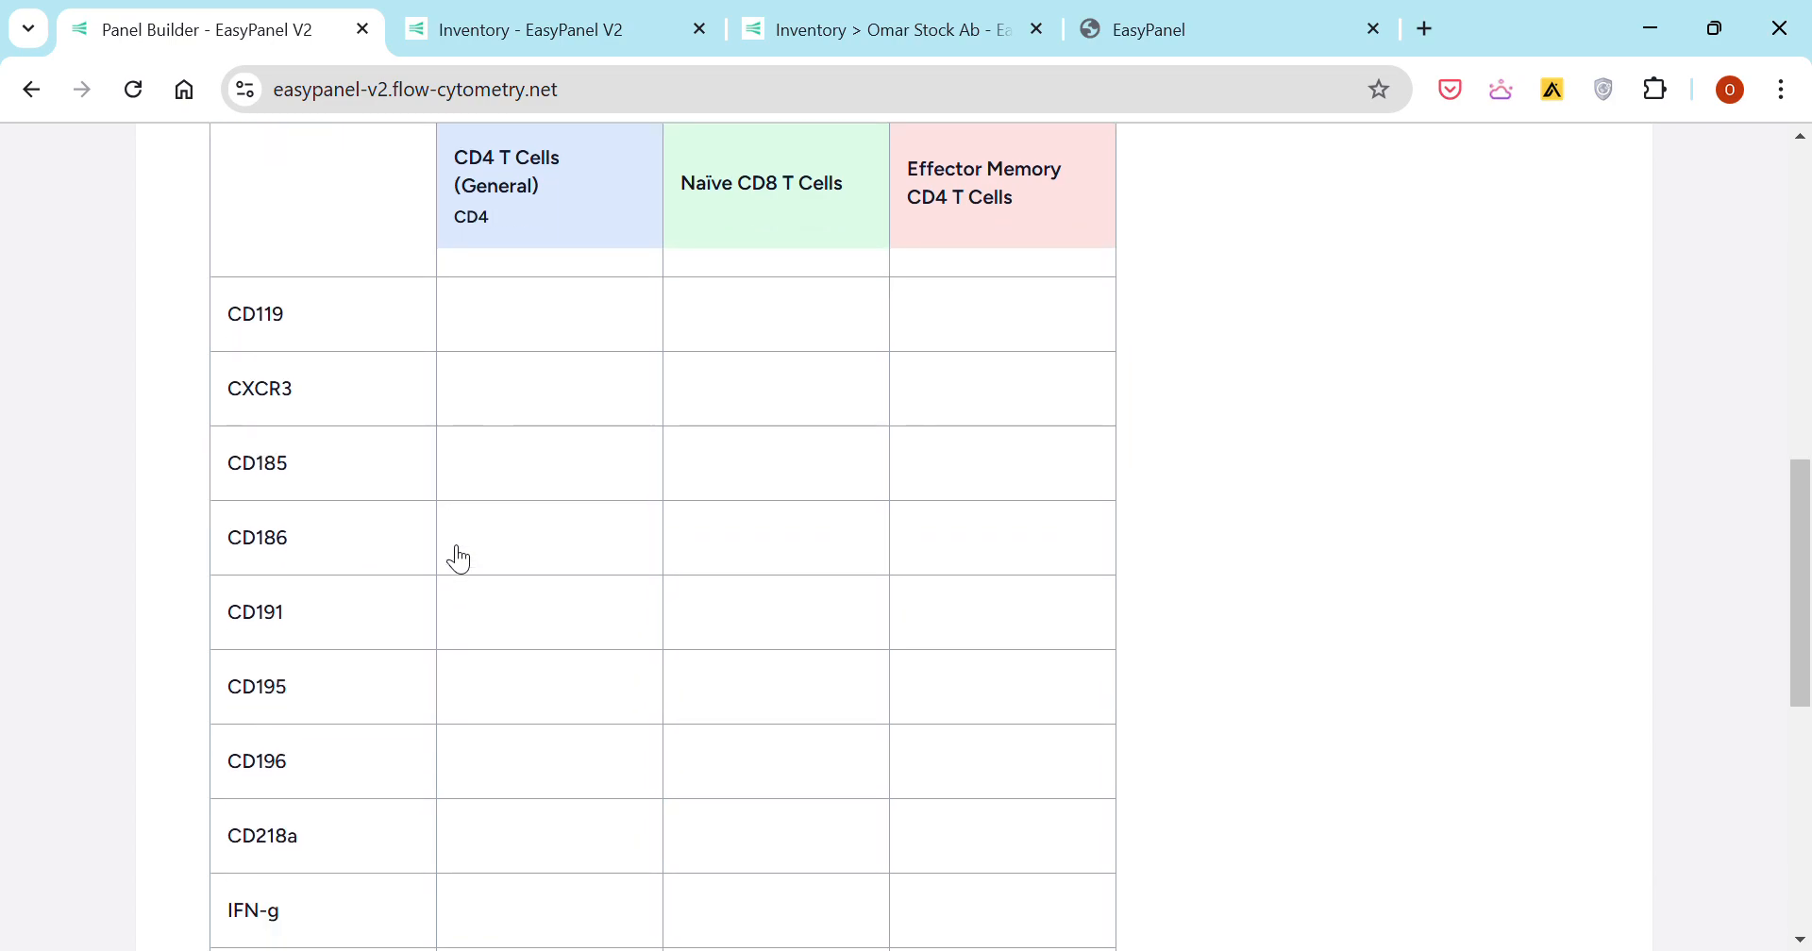
- Mark CD186, CD191 and CD195 as expressed on CD4 T Cells (General) in the coexpression table
scroll(461, 562, up, 4)
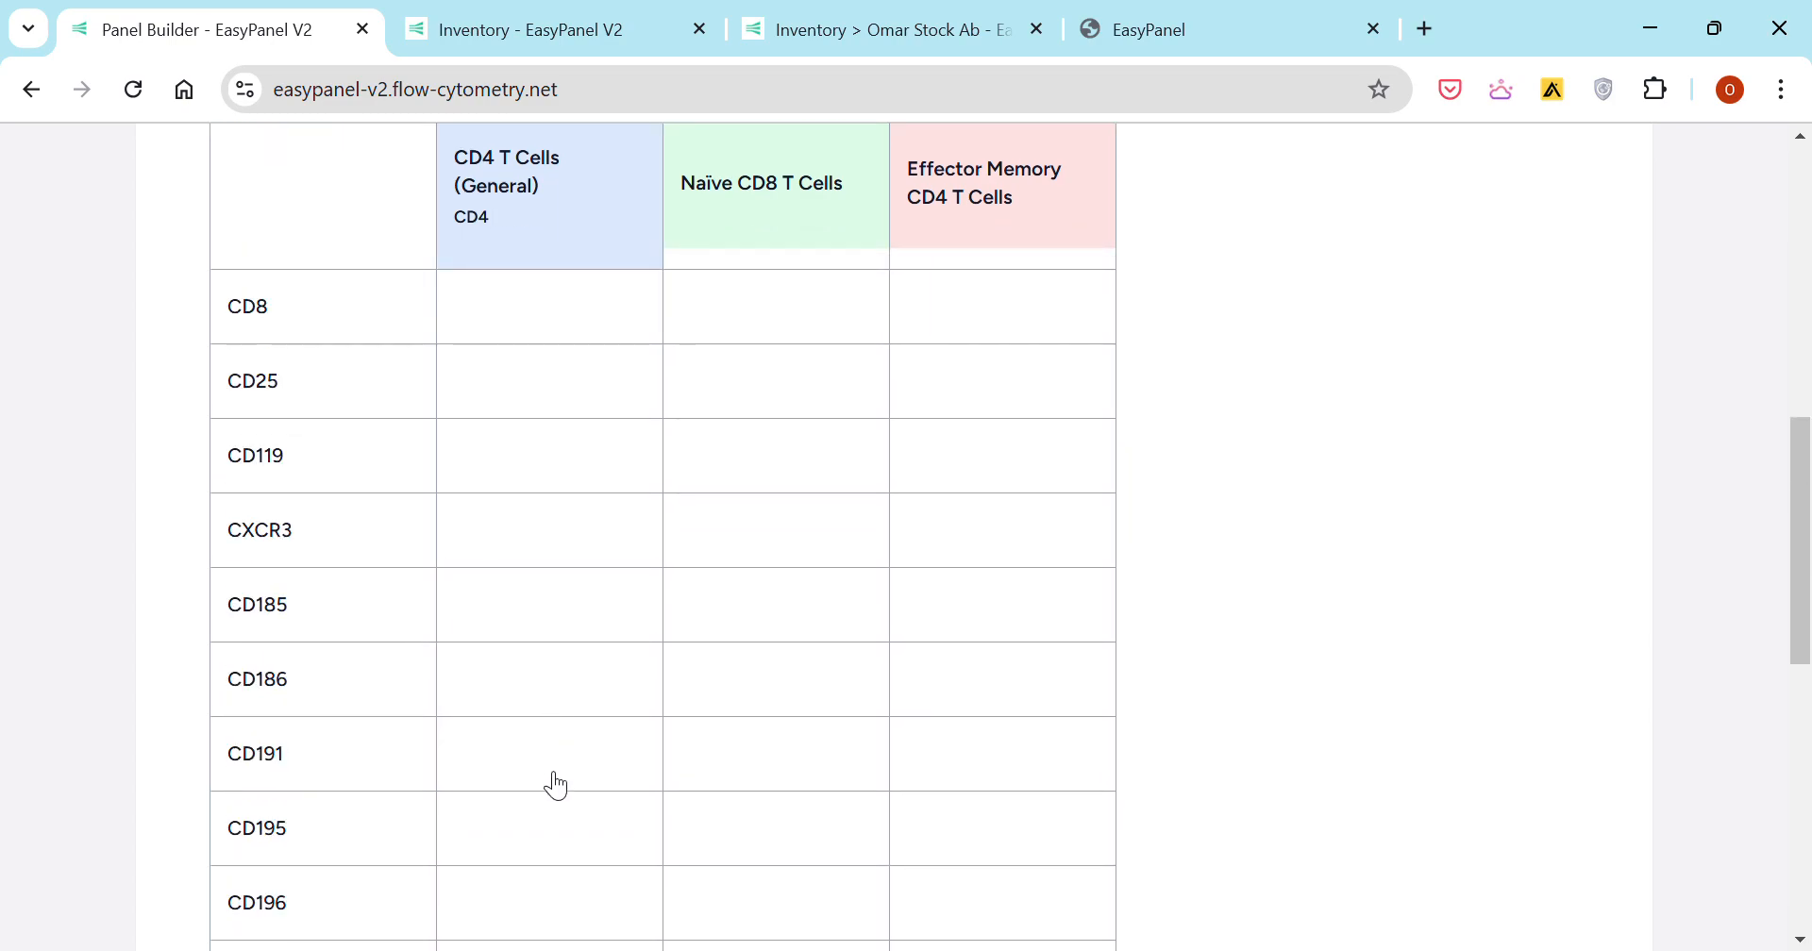
click(554, 778)
click(555, 824)
click(585, 670)
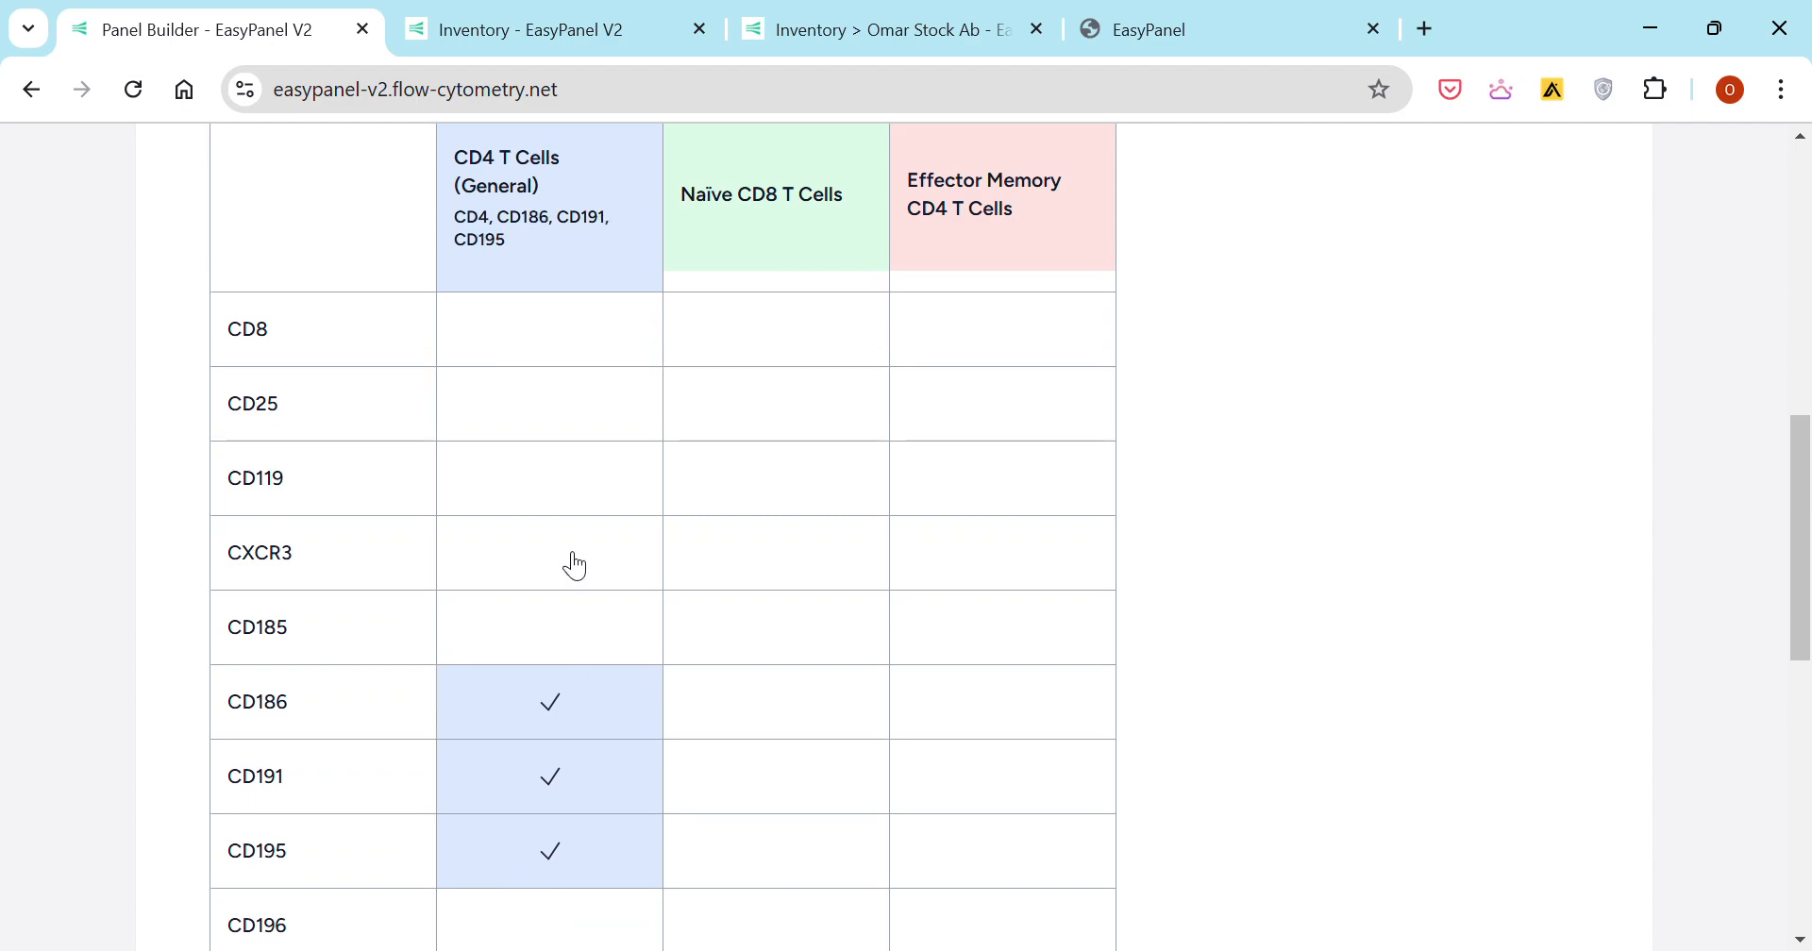
- Mark CD25 as expressed on Naïve CD8 T Cells and Effector Memory CD4 T Cells, and CD119 on Naïve CD8 T Cells
scroll(525, 373, up, 5)
scroll(566, 462, down, 4)
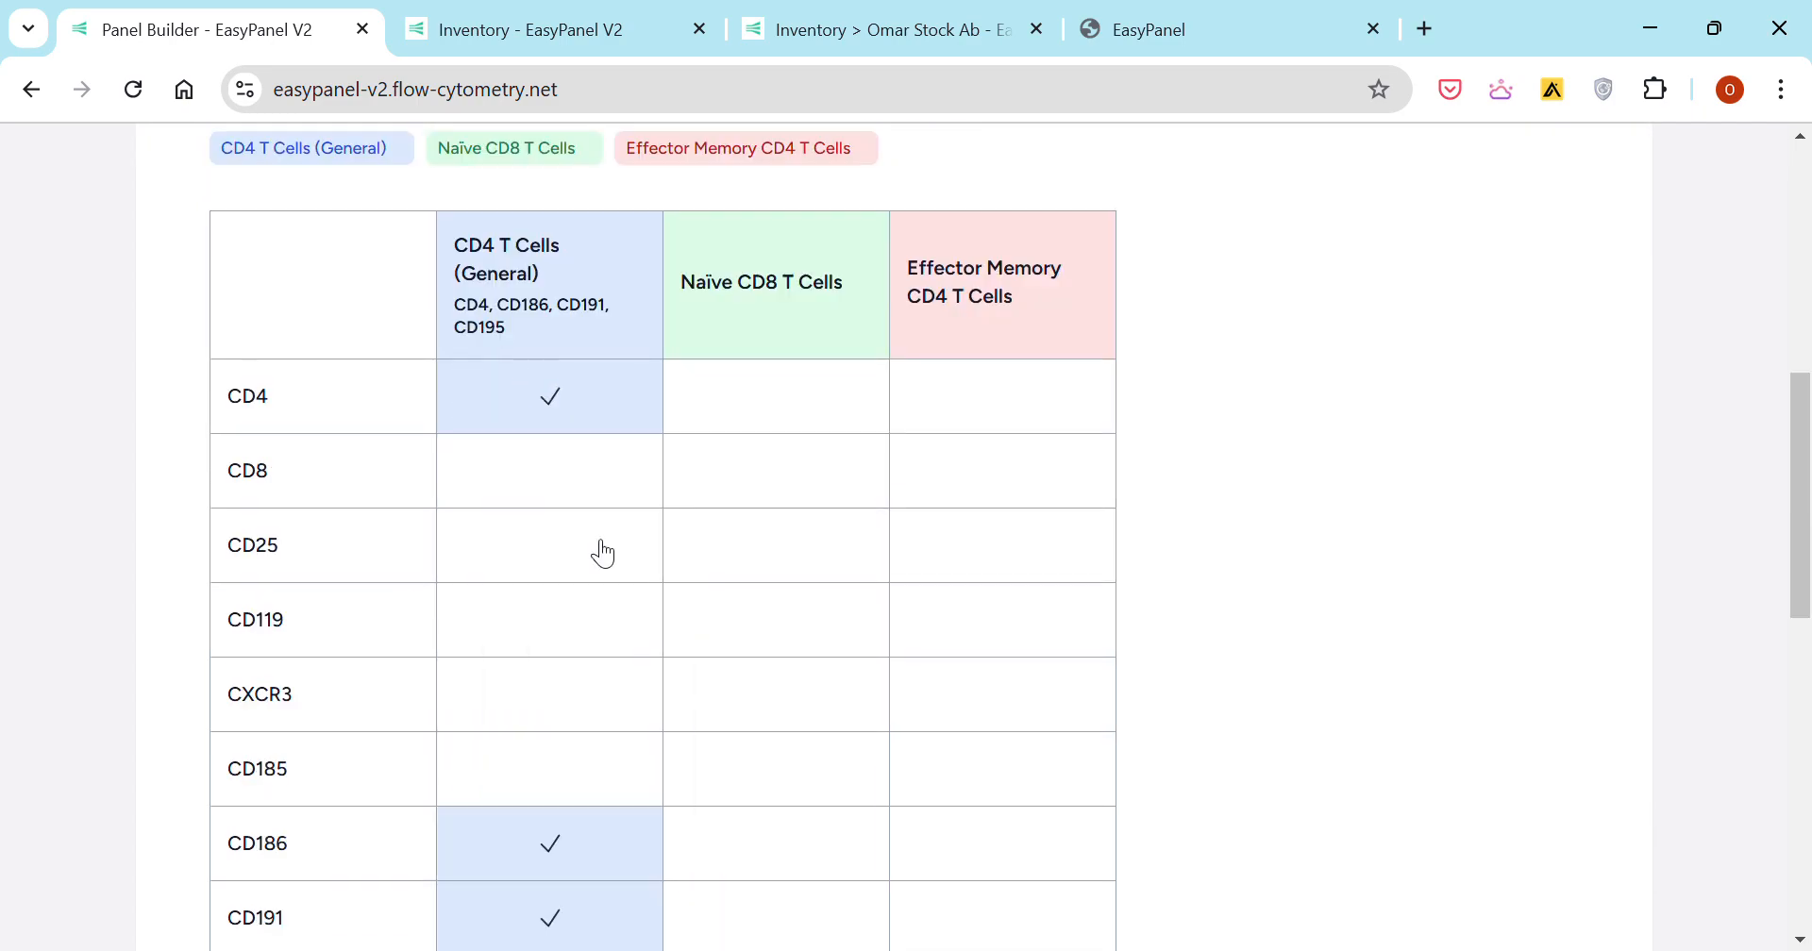
click(693, 551)
click(920, 544)
click(815, 652)
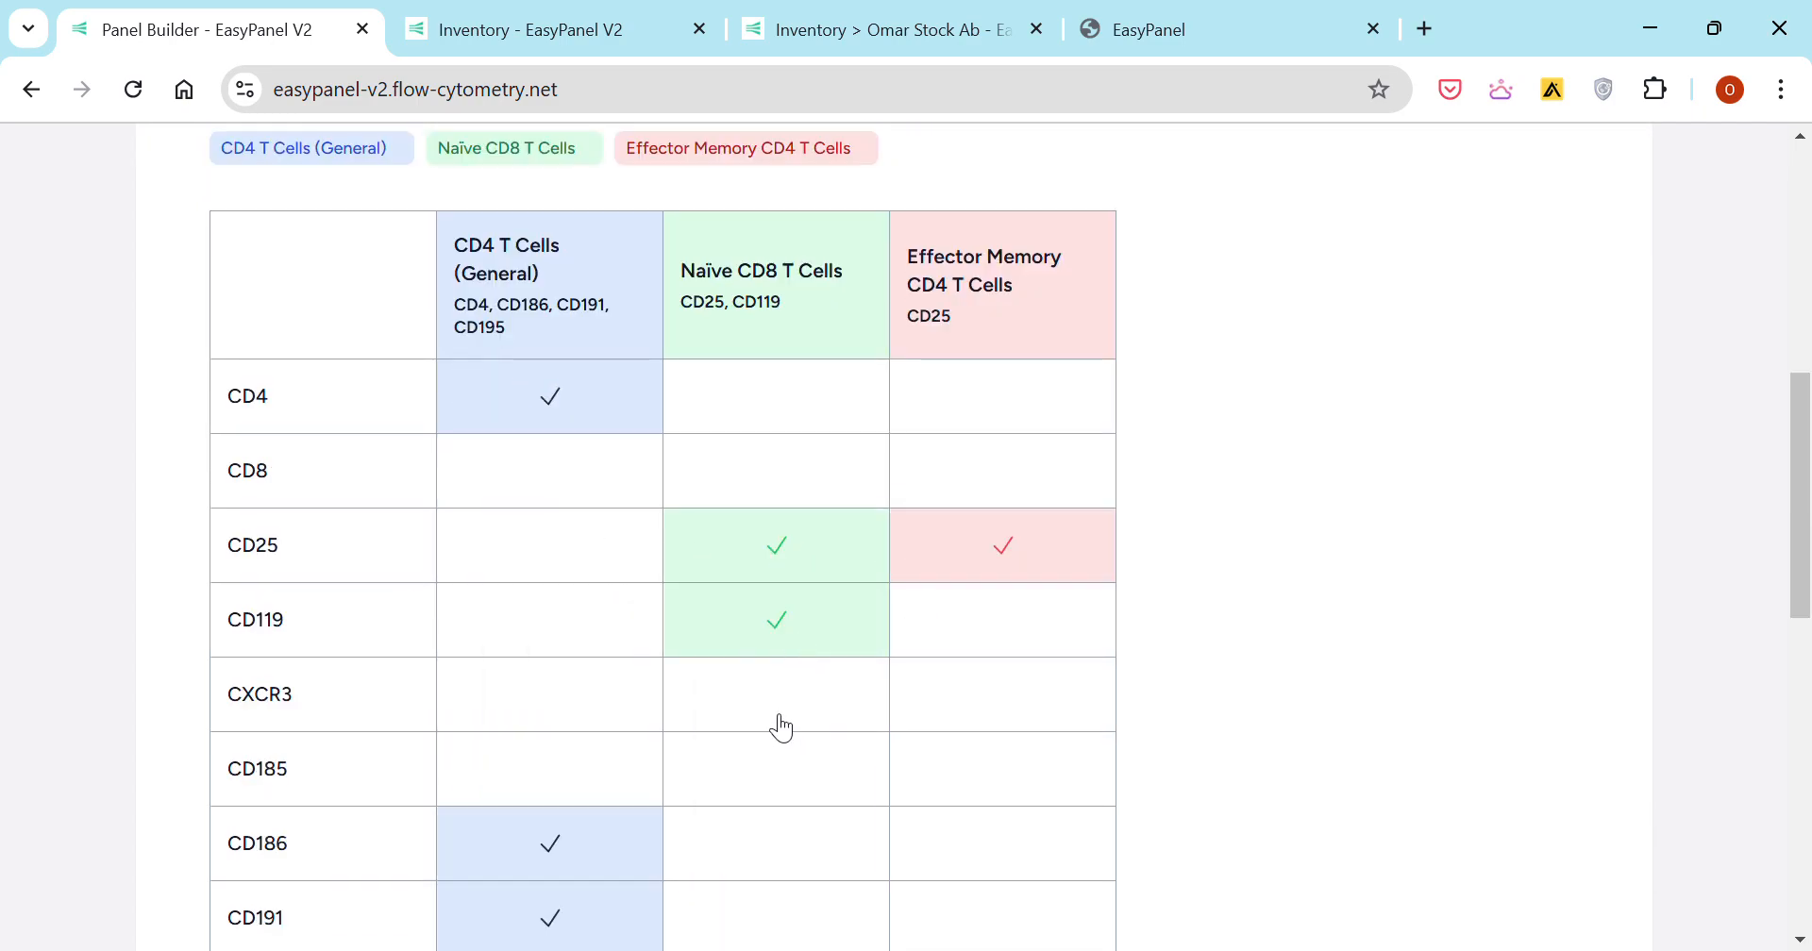
- Mark CXCR3 on Naïve CD8 T Cells and CD4 T Cells (General), and CD185 on Effector Memory CD4 T Cells
click(779, 725)
click(626, 704)
click(984, 777)
scroll(986, 772, down, 2)
scroll(985, 770, up, 4)
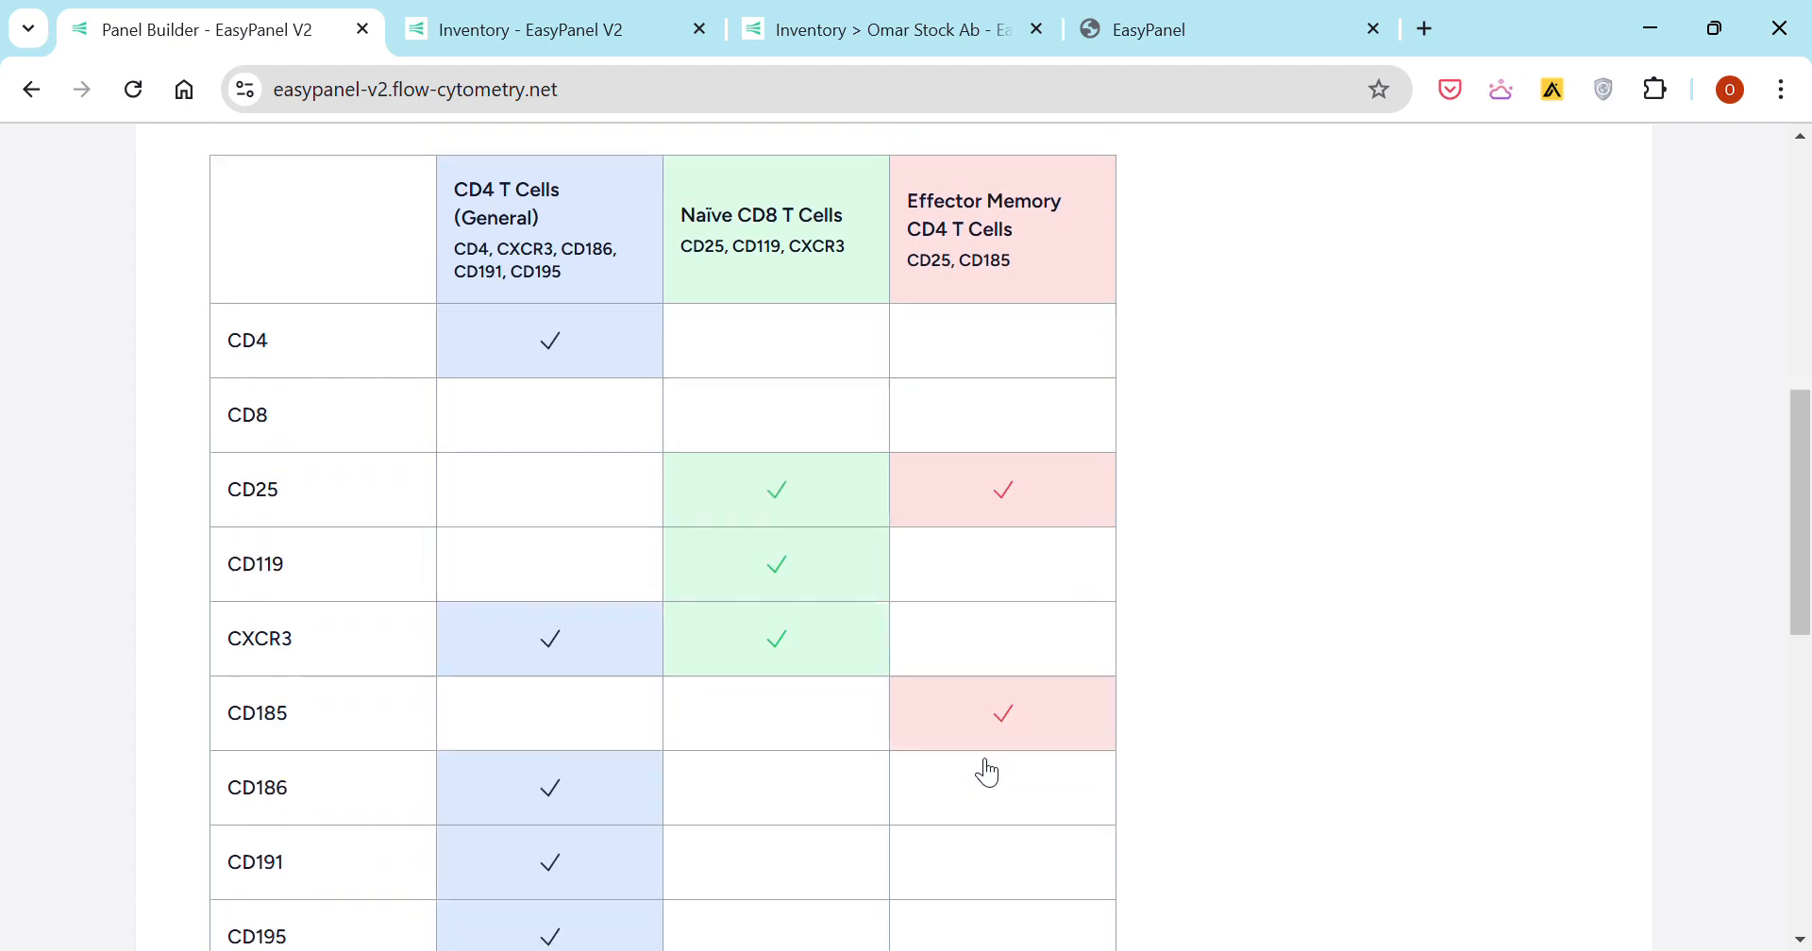
scroll(989, 732, down, 2)
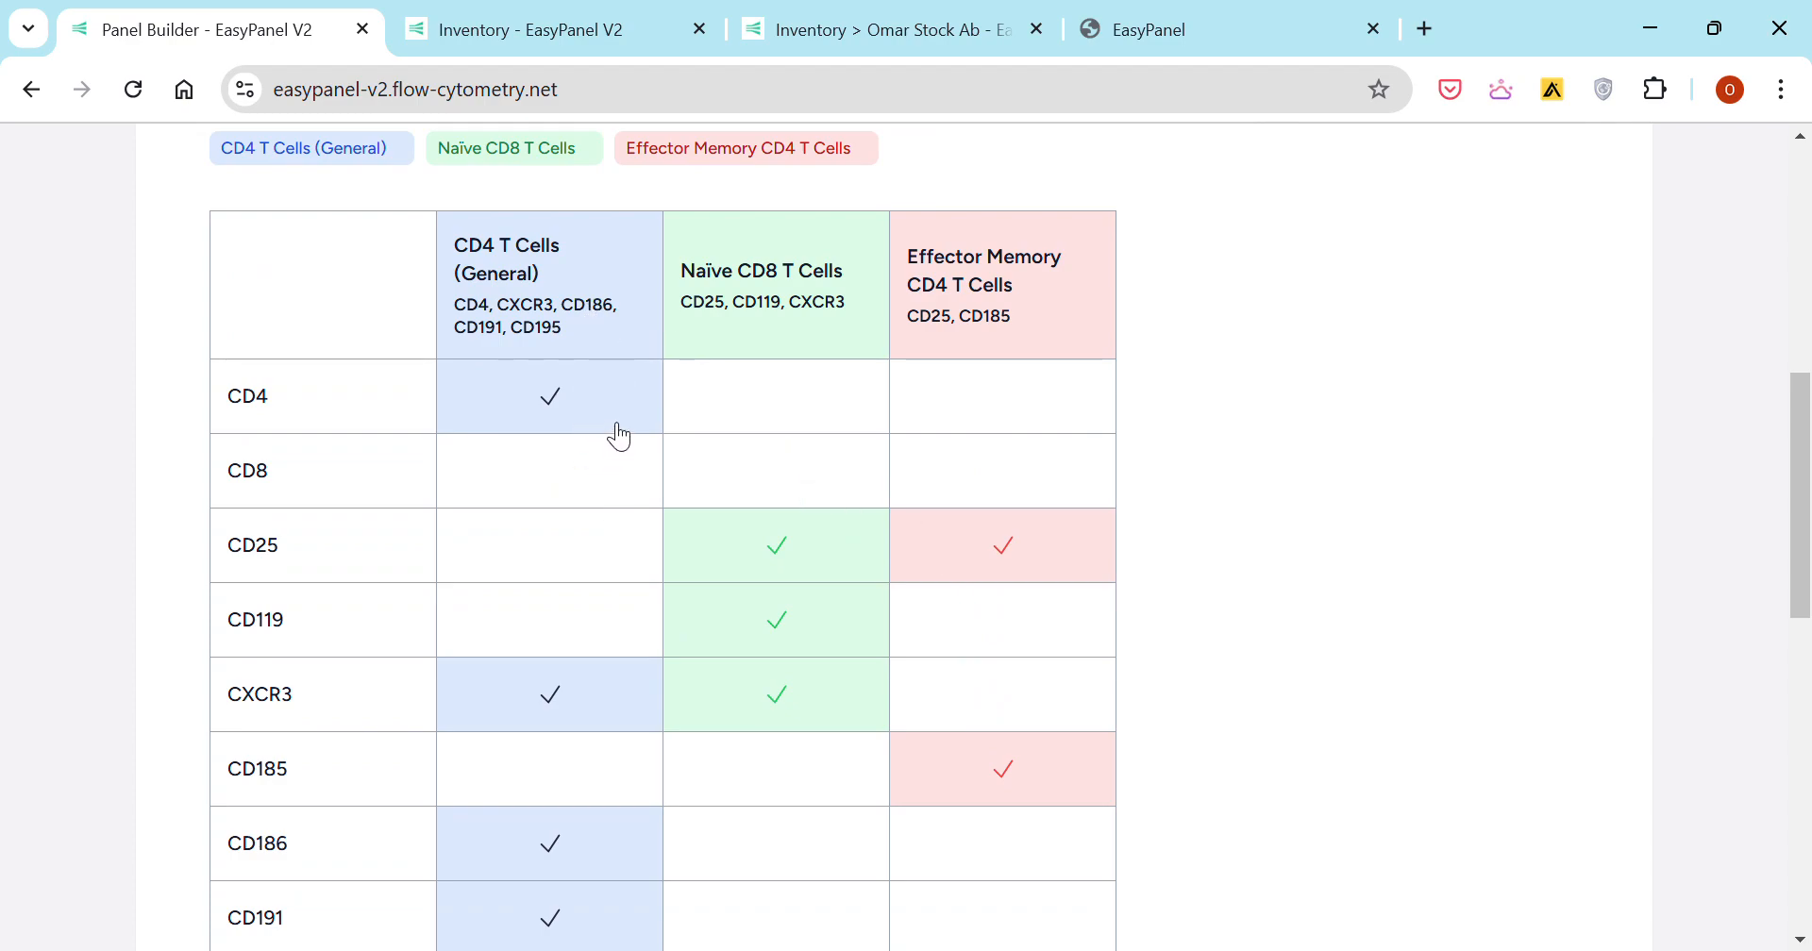
- Remove the CXCR3 mark from Naïve CD8 T Cells and the CD186 mark from CD4 T Cells (General)
scroll(620, 438, up, 4)
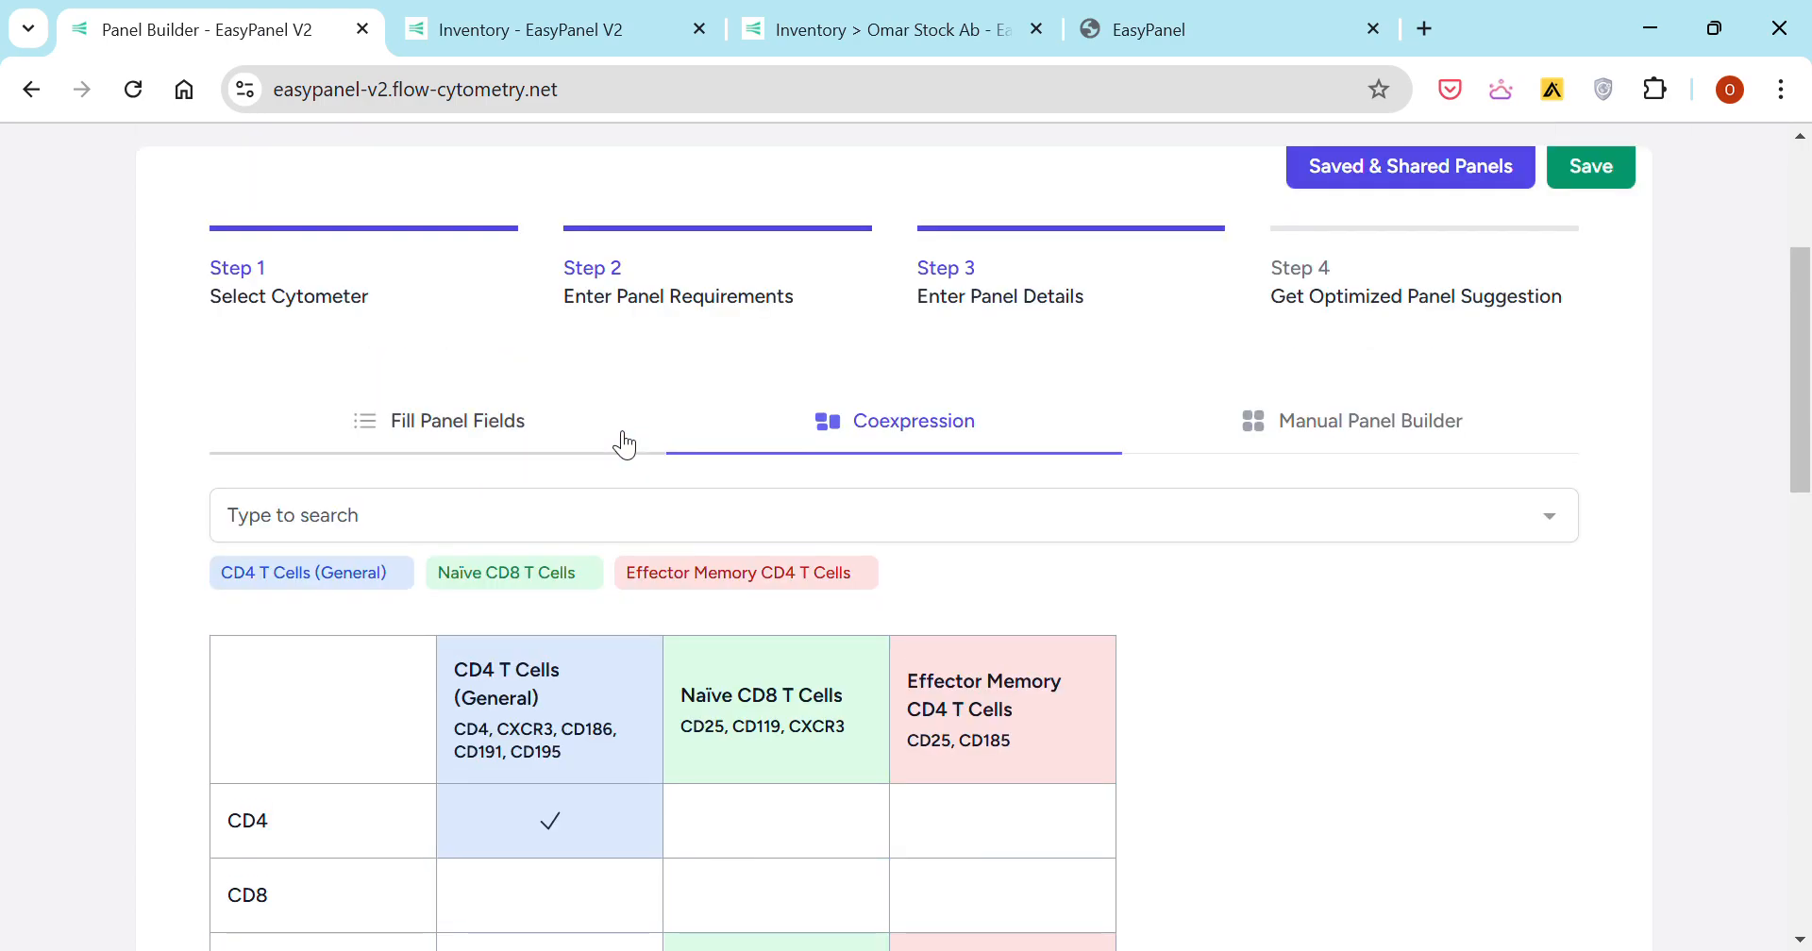
scroll(624, 444, down, 5)
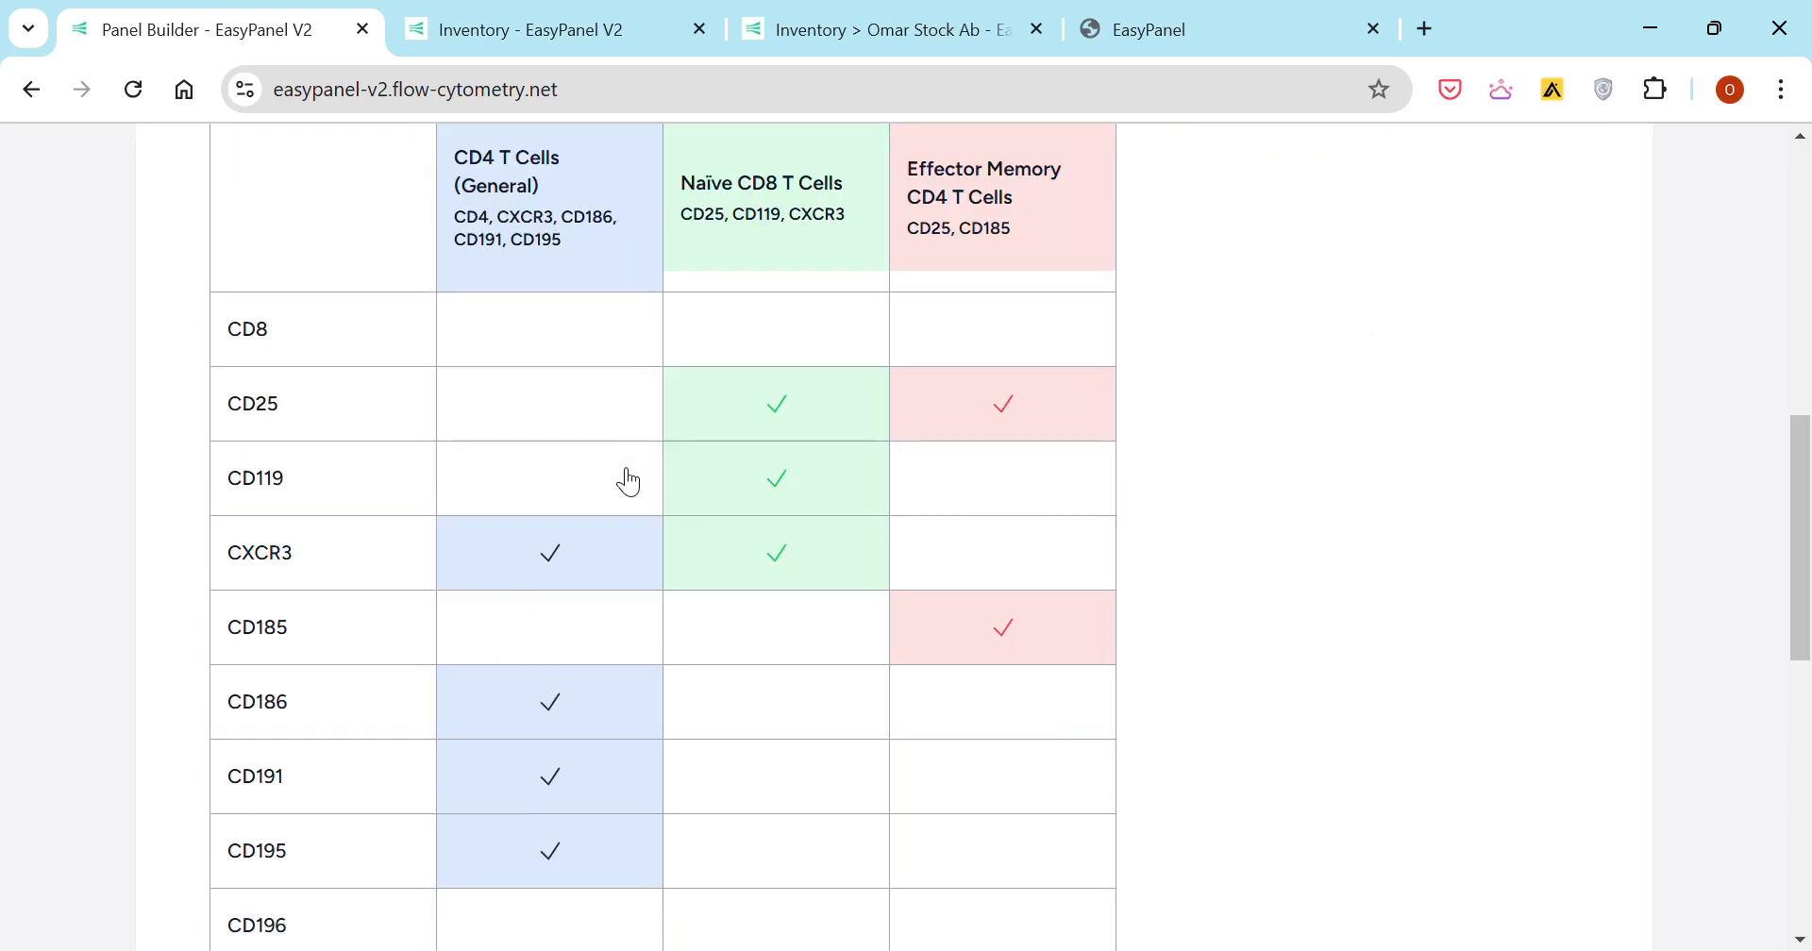
click(745, 568)
click(581, 732)
- Compute the optimized panel suggestion from the entered panel details and coexpression data
scroll(607, 688, up, 5)
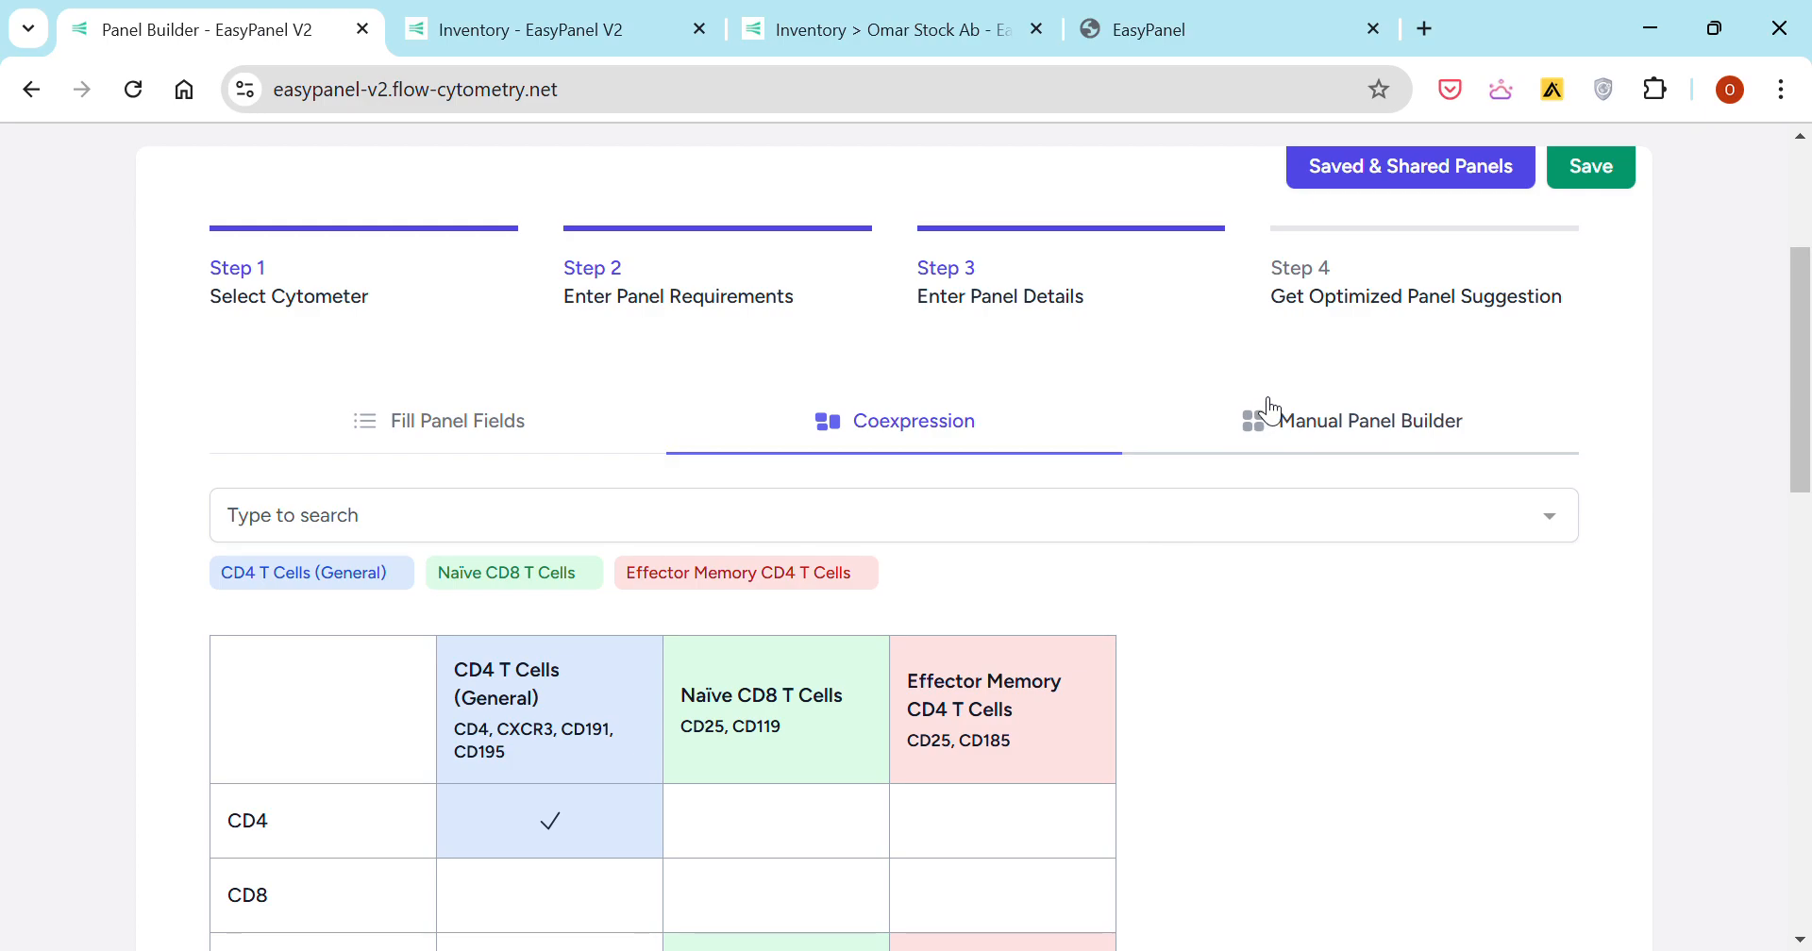
click(1346, 290)
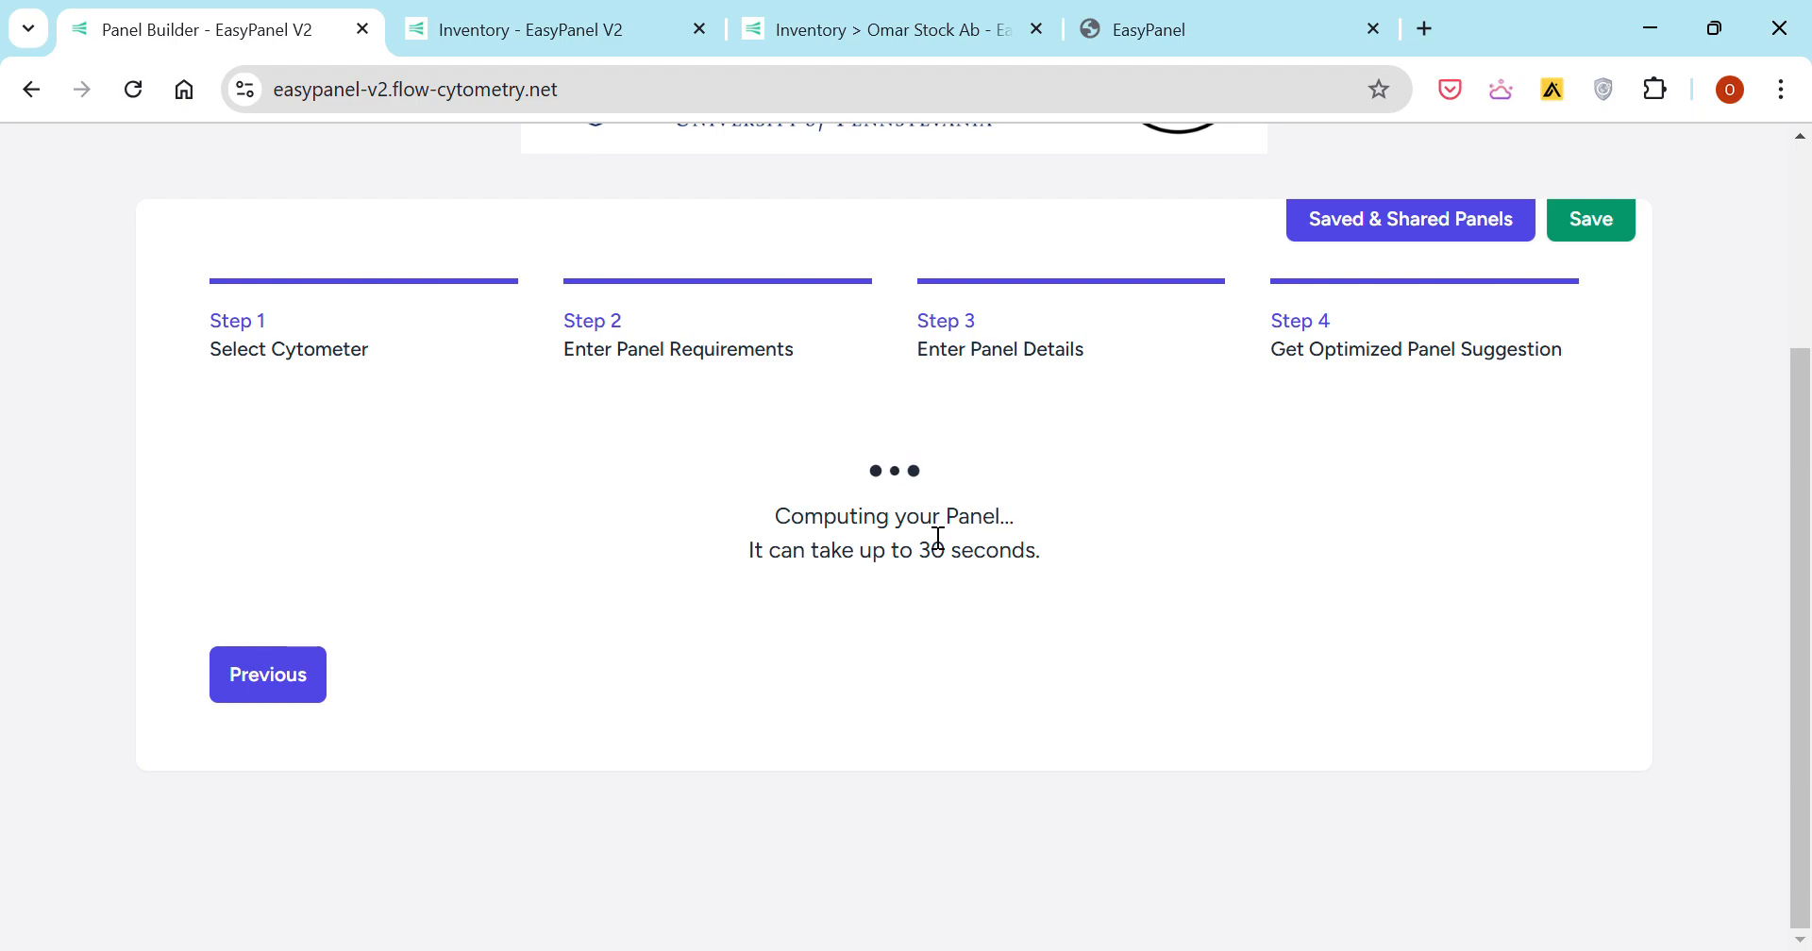
scroll(707, 604, down, 3)
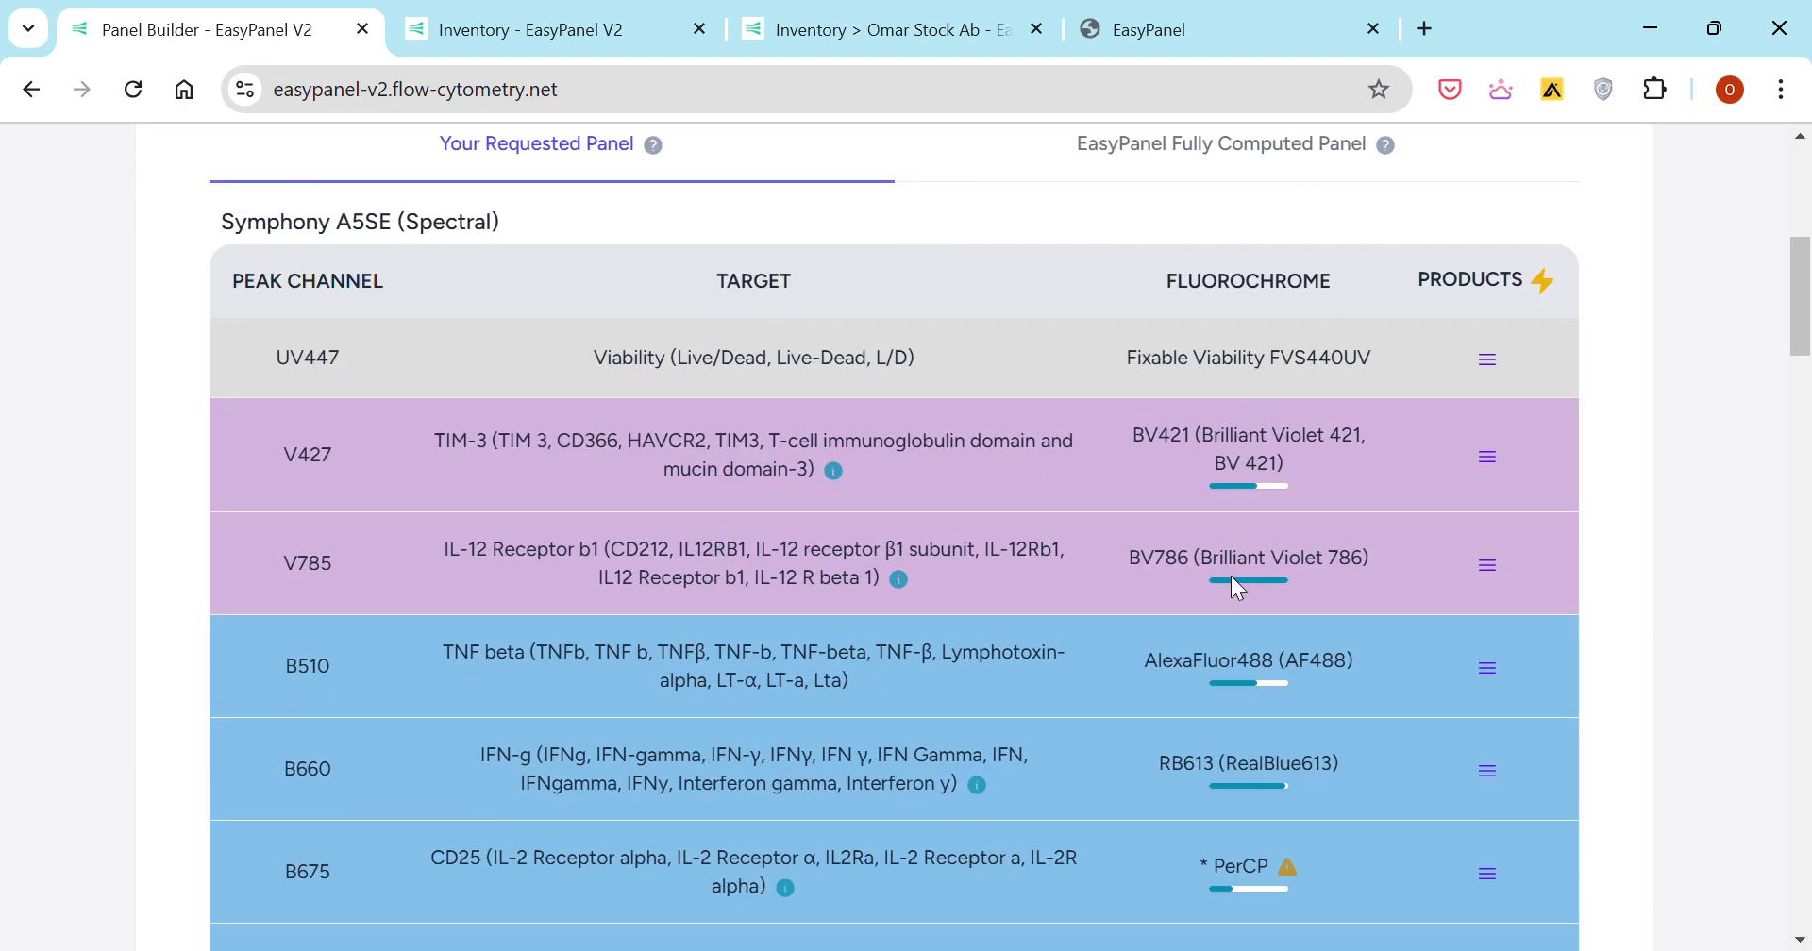
- Review the peak channels and fluorochromes assigned to the targets in the requested panel, including PerCP for CD25
scroll(1214, 626, down, 5)
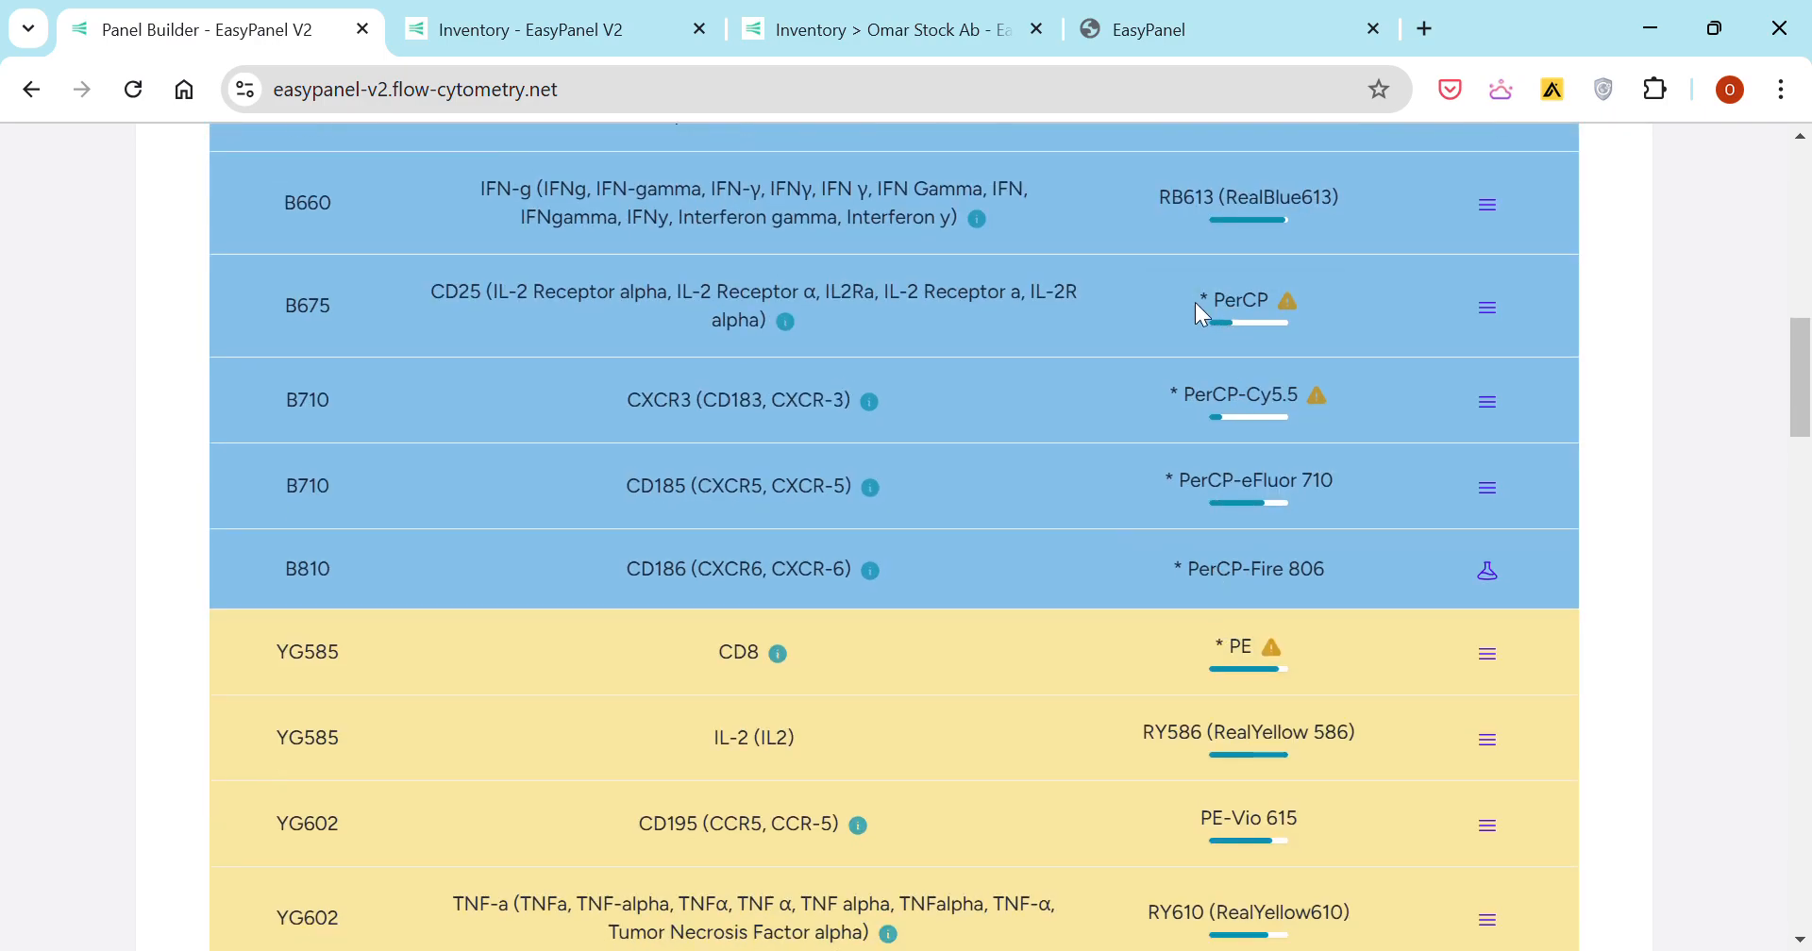
triple_click(1244, 310)
scroll(1249, 556, up, 4)
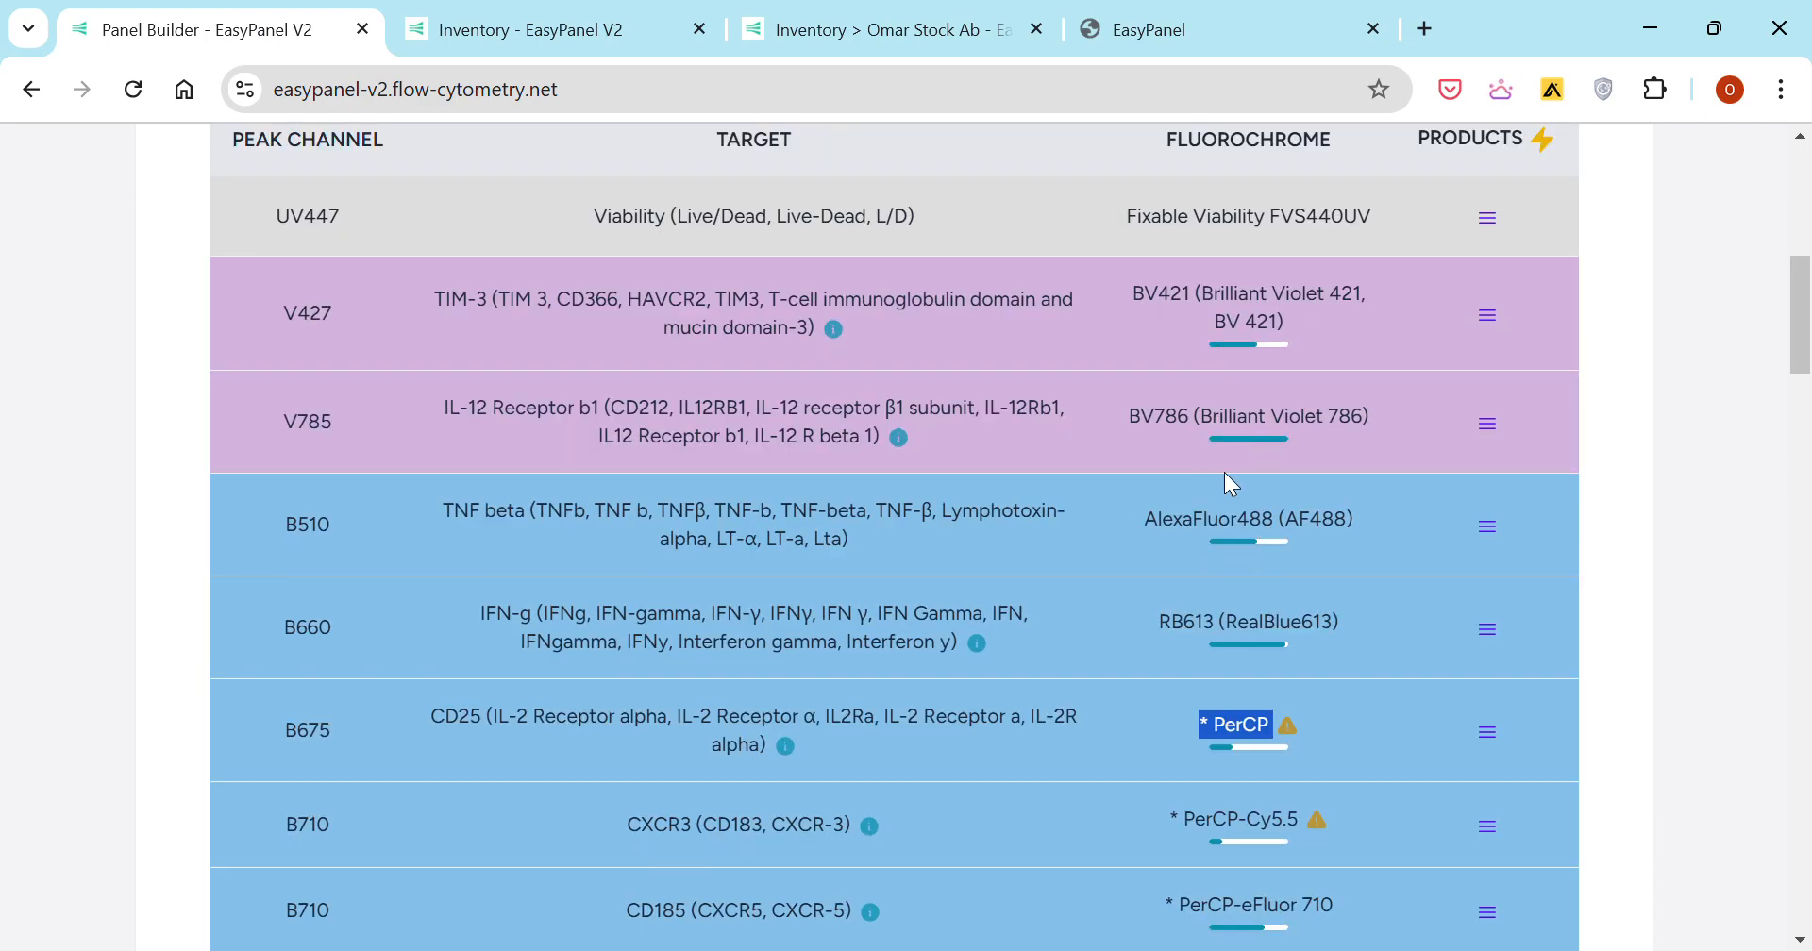
scroll(1152, 473, up, 4)
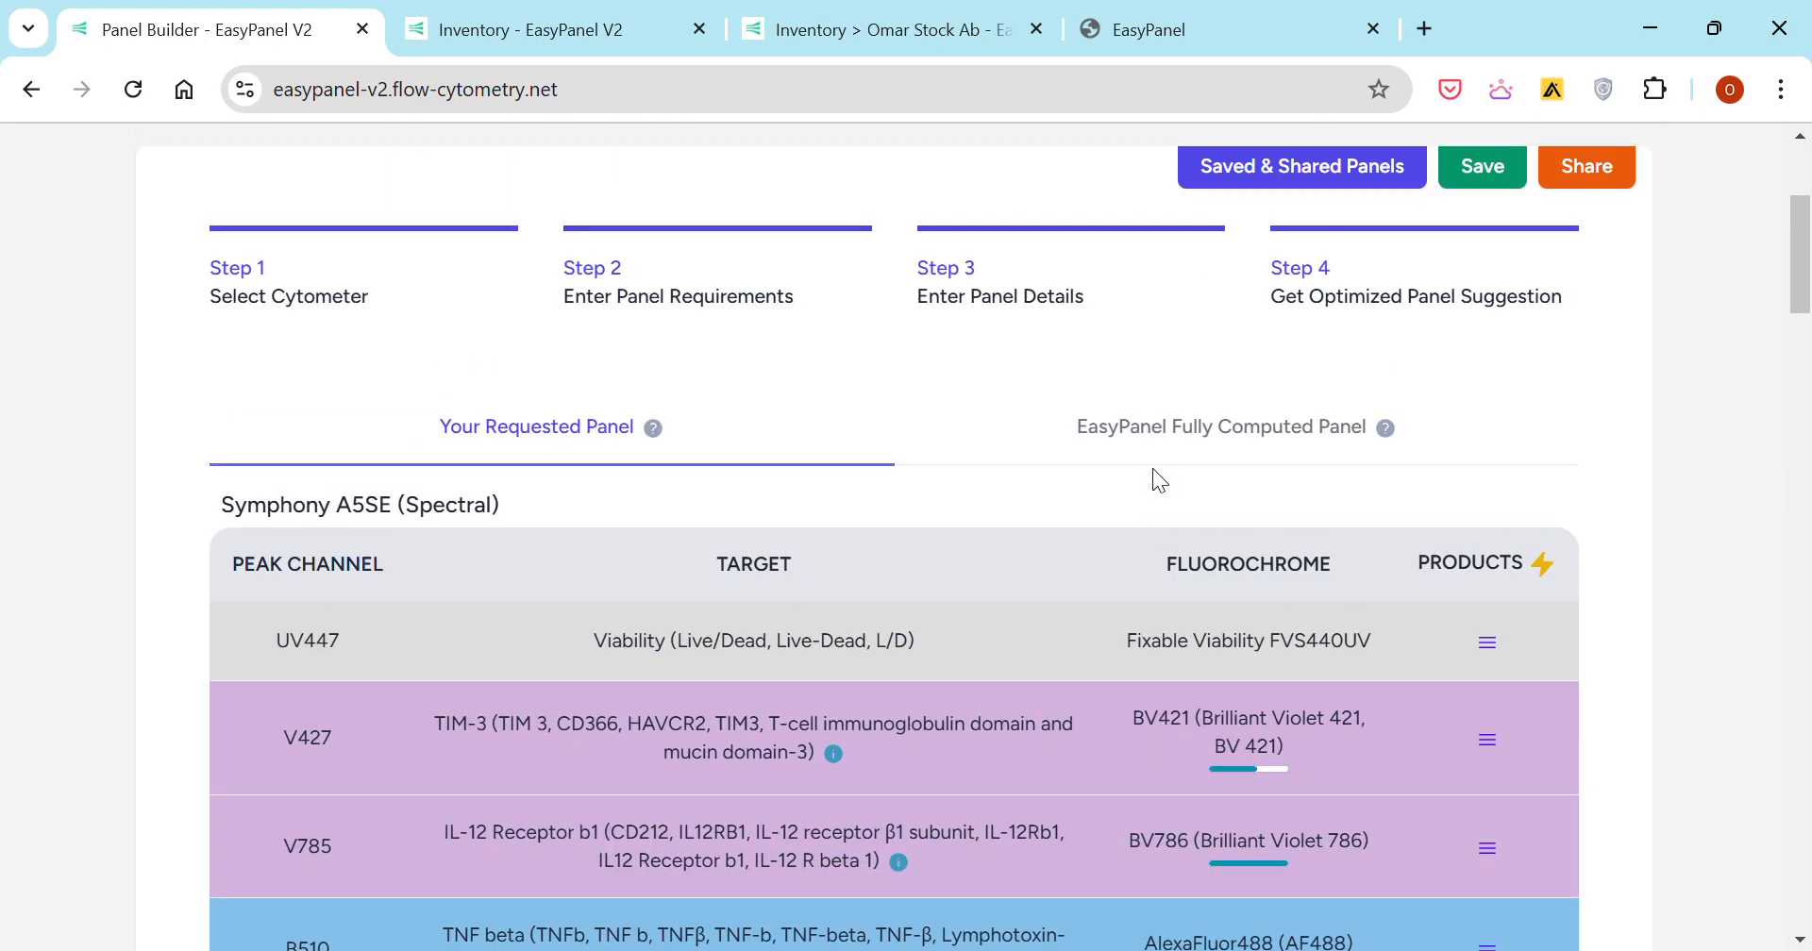
scroll(1152, 481, down, 4)
scroll(1159, 497, down, 5)
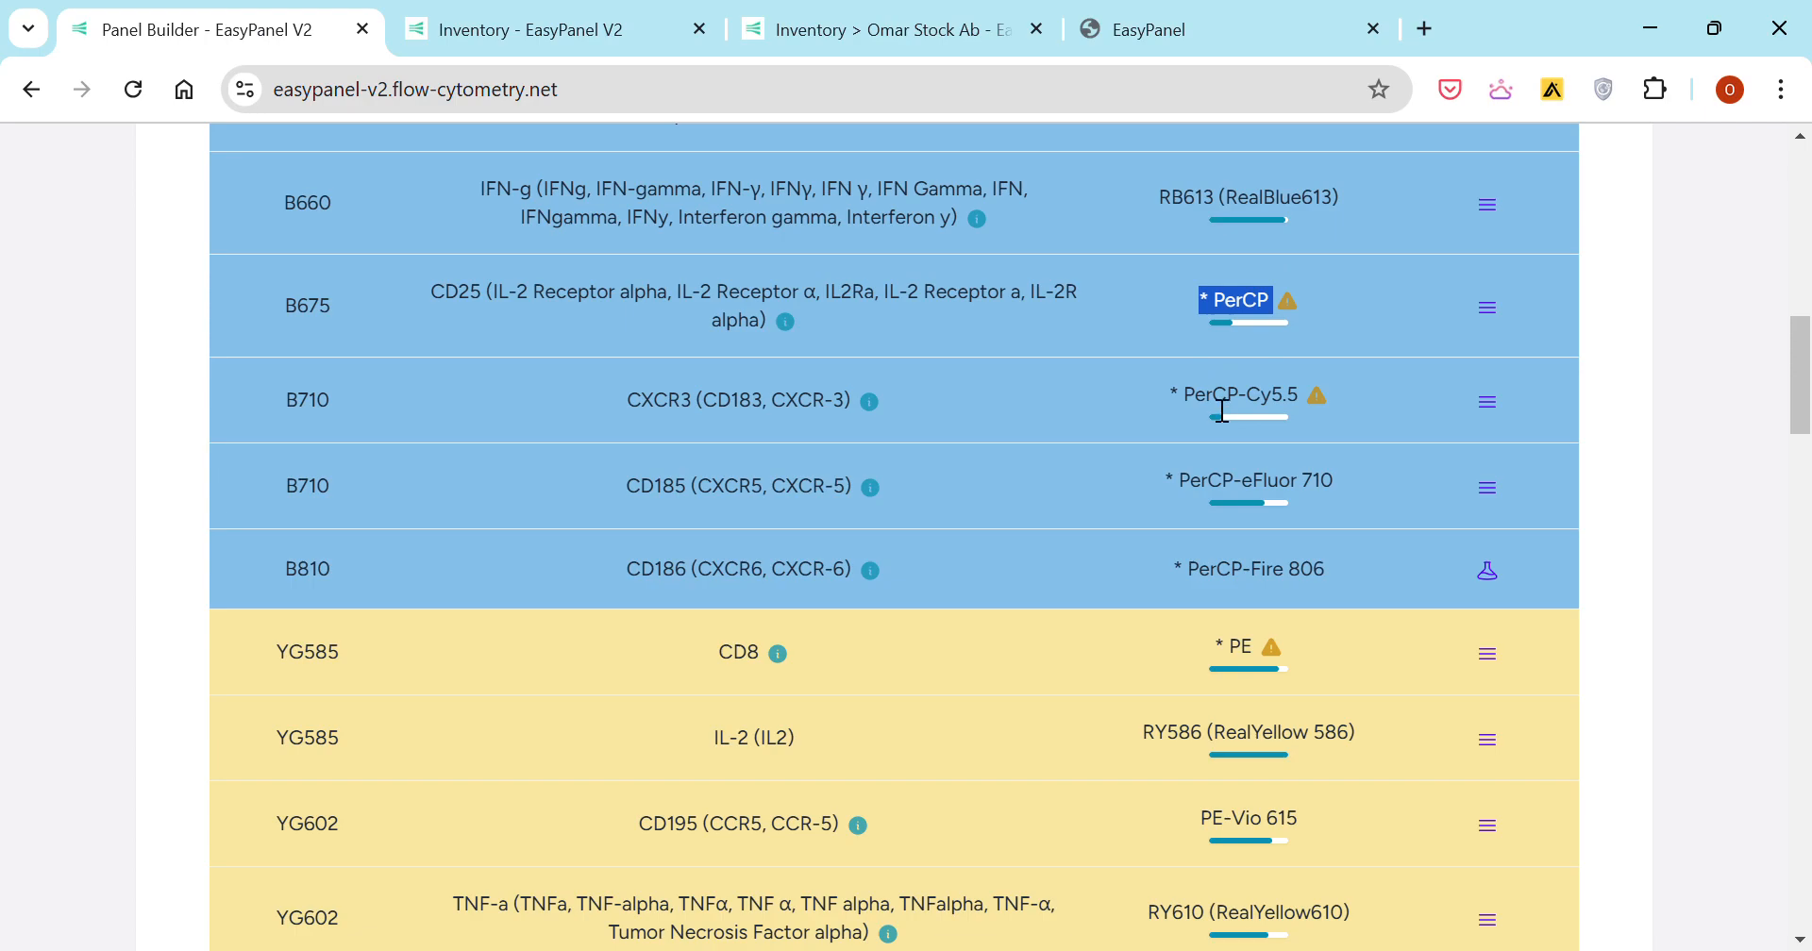
scroll(1159, 744, down, 3)
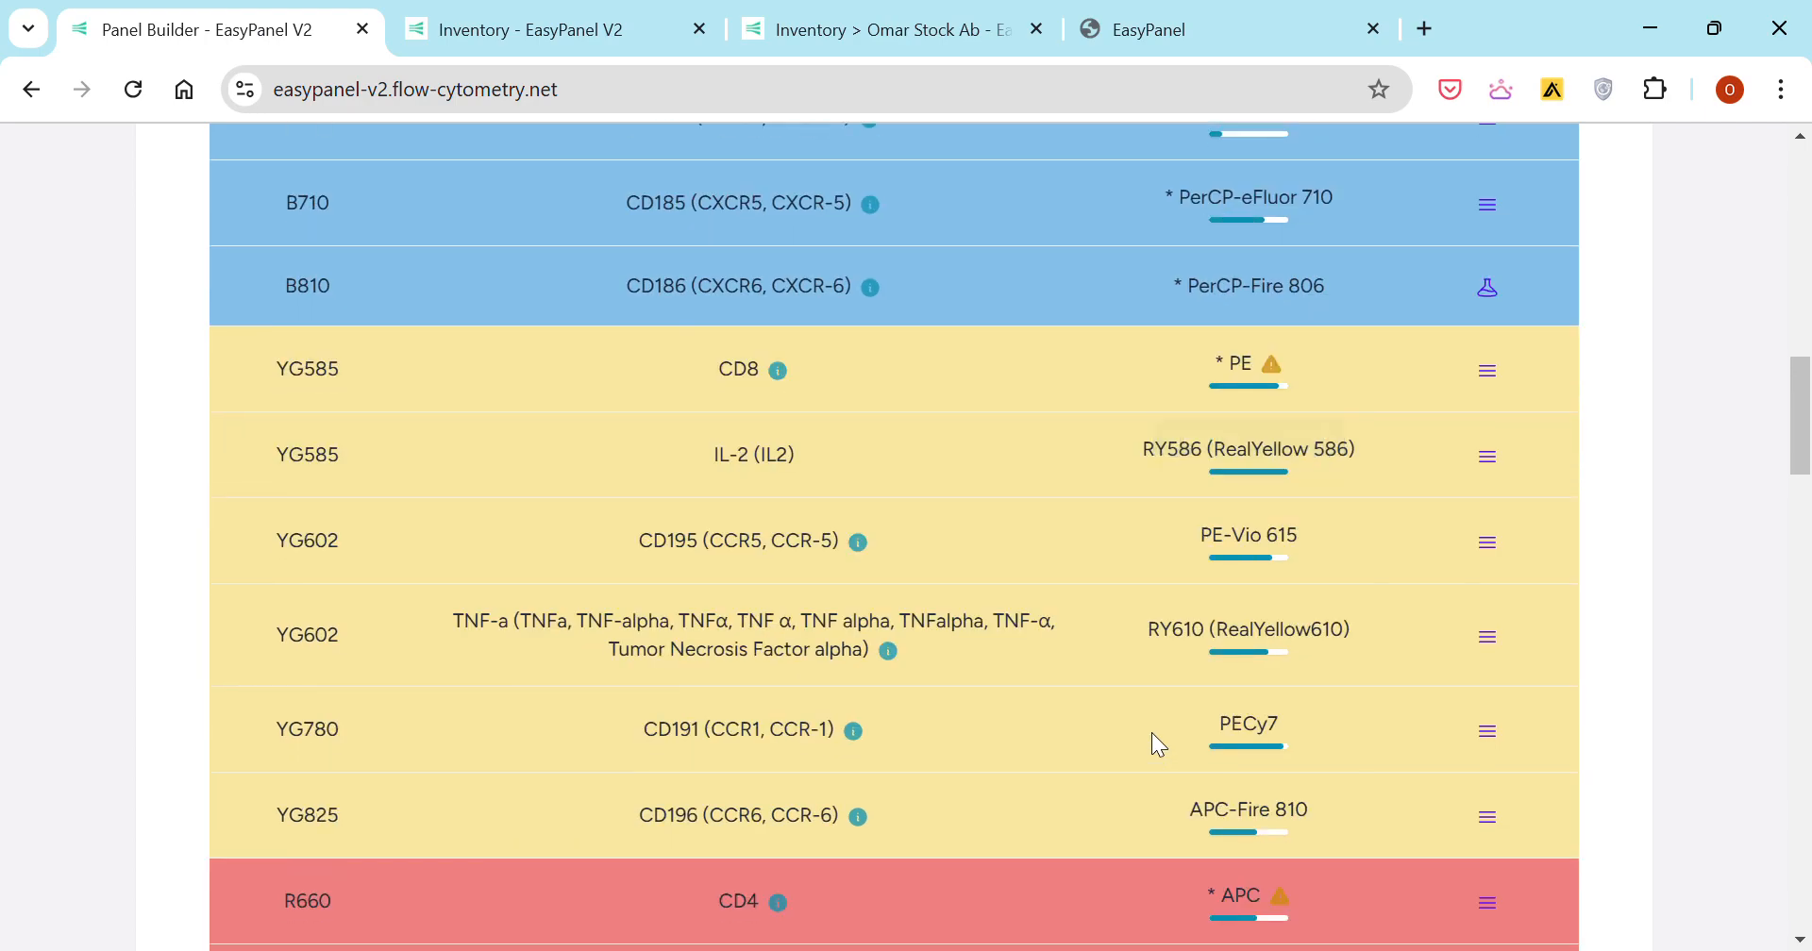
scroll(1315, 687, up, 9)
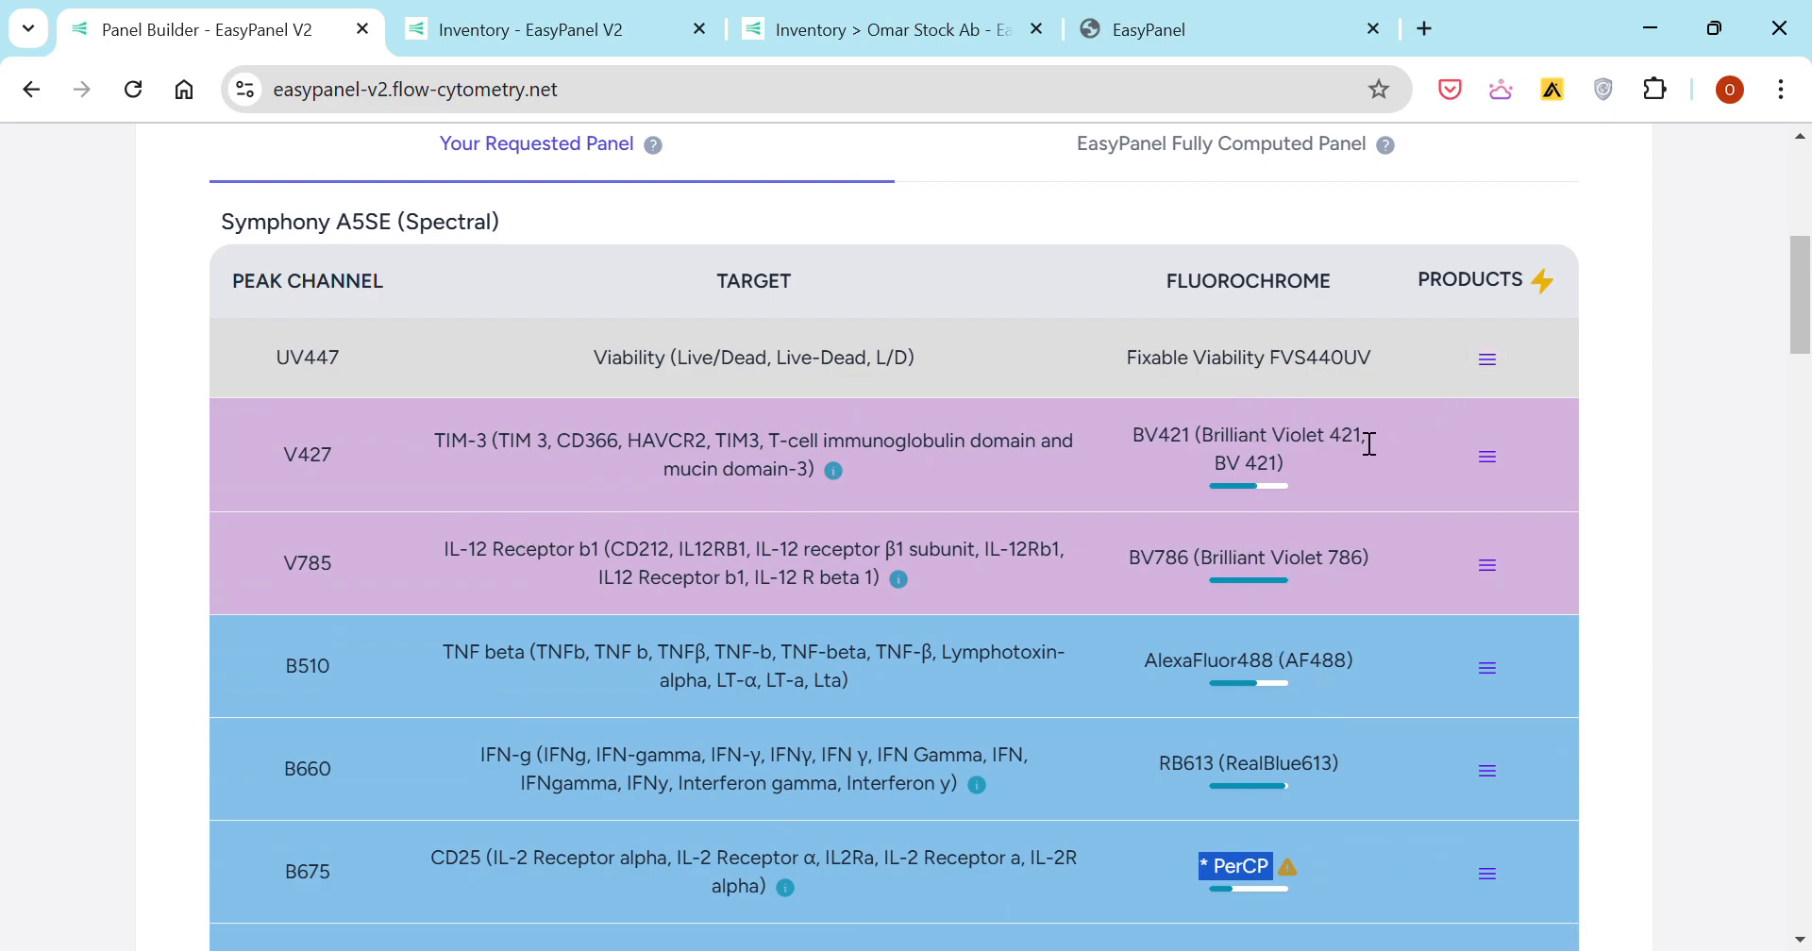
scroll(1352, 445, down, 6)
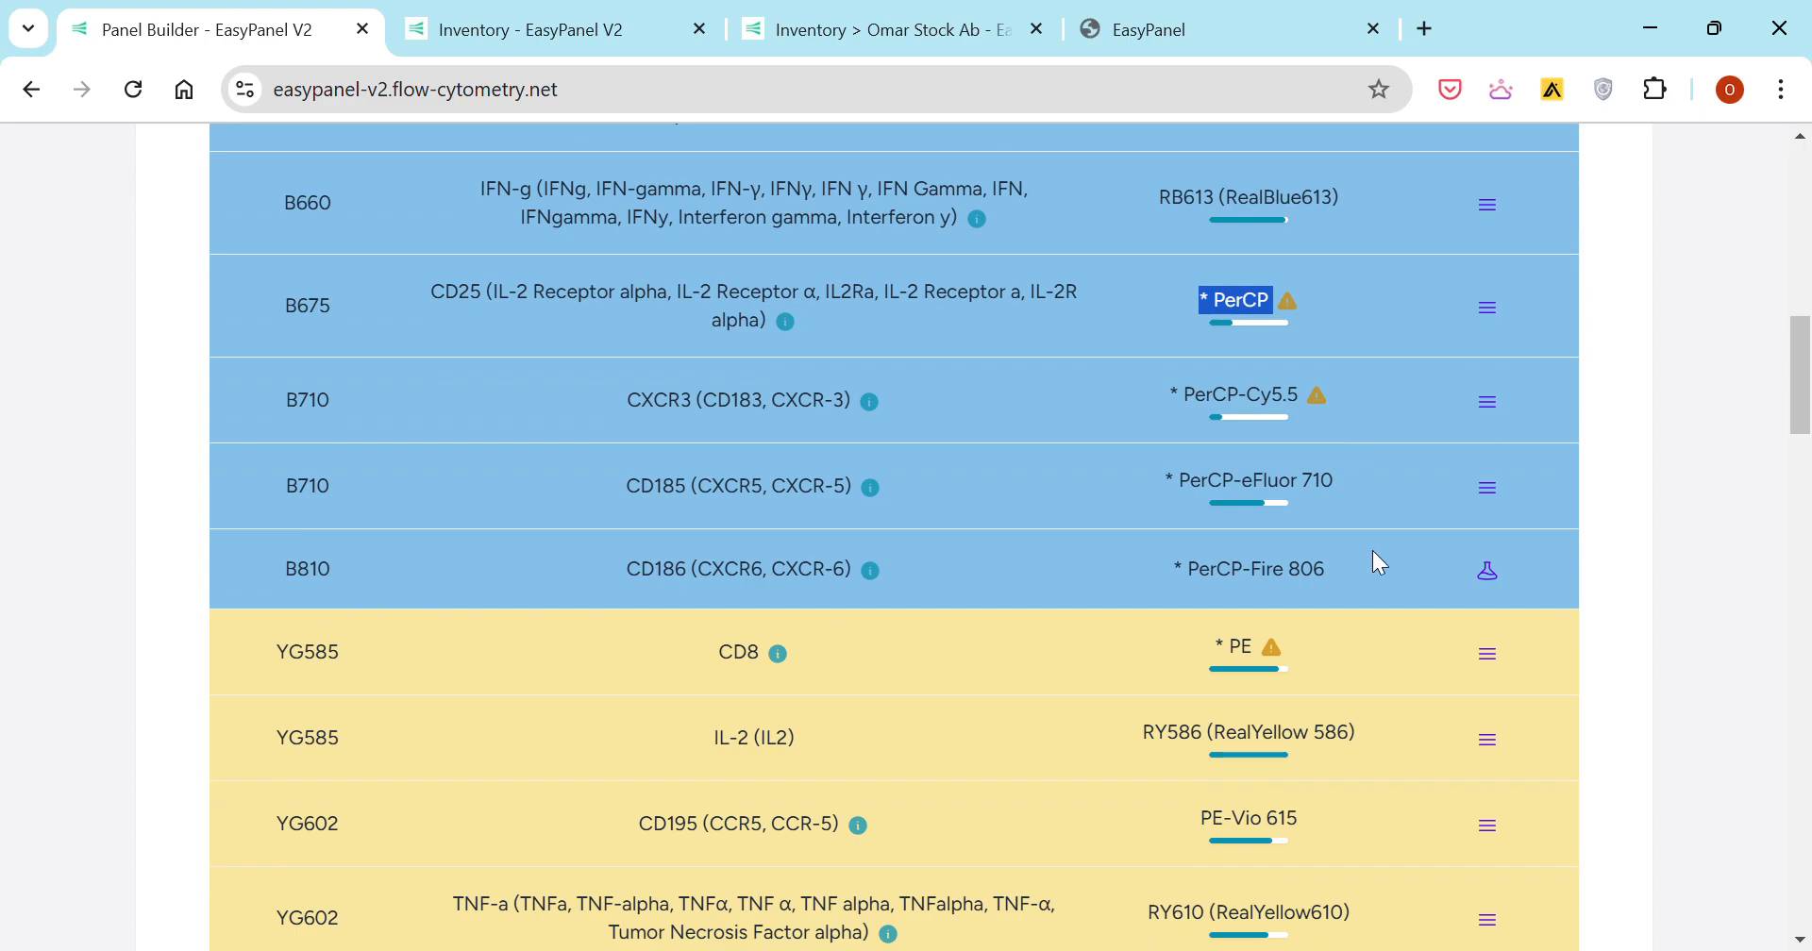
- View the product suggestions for CD8 PE and check the BioLegend vendor page of catalog number 300907, then return to the panel
click(1489, 654)
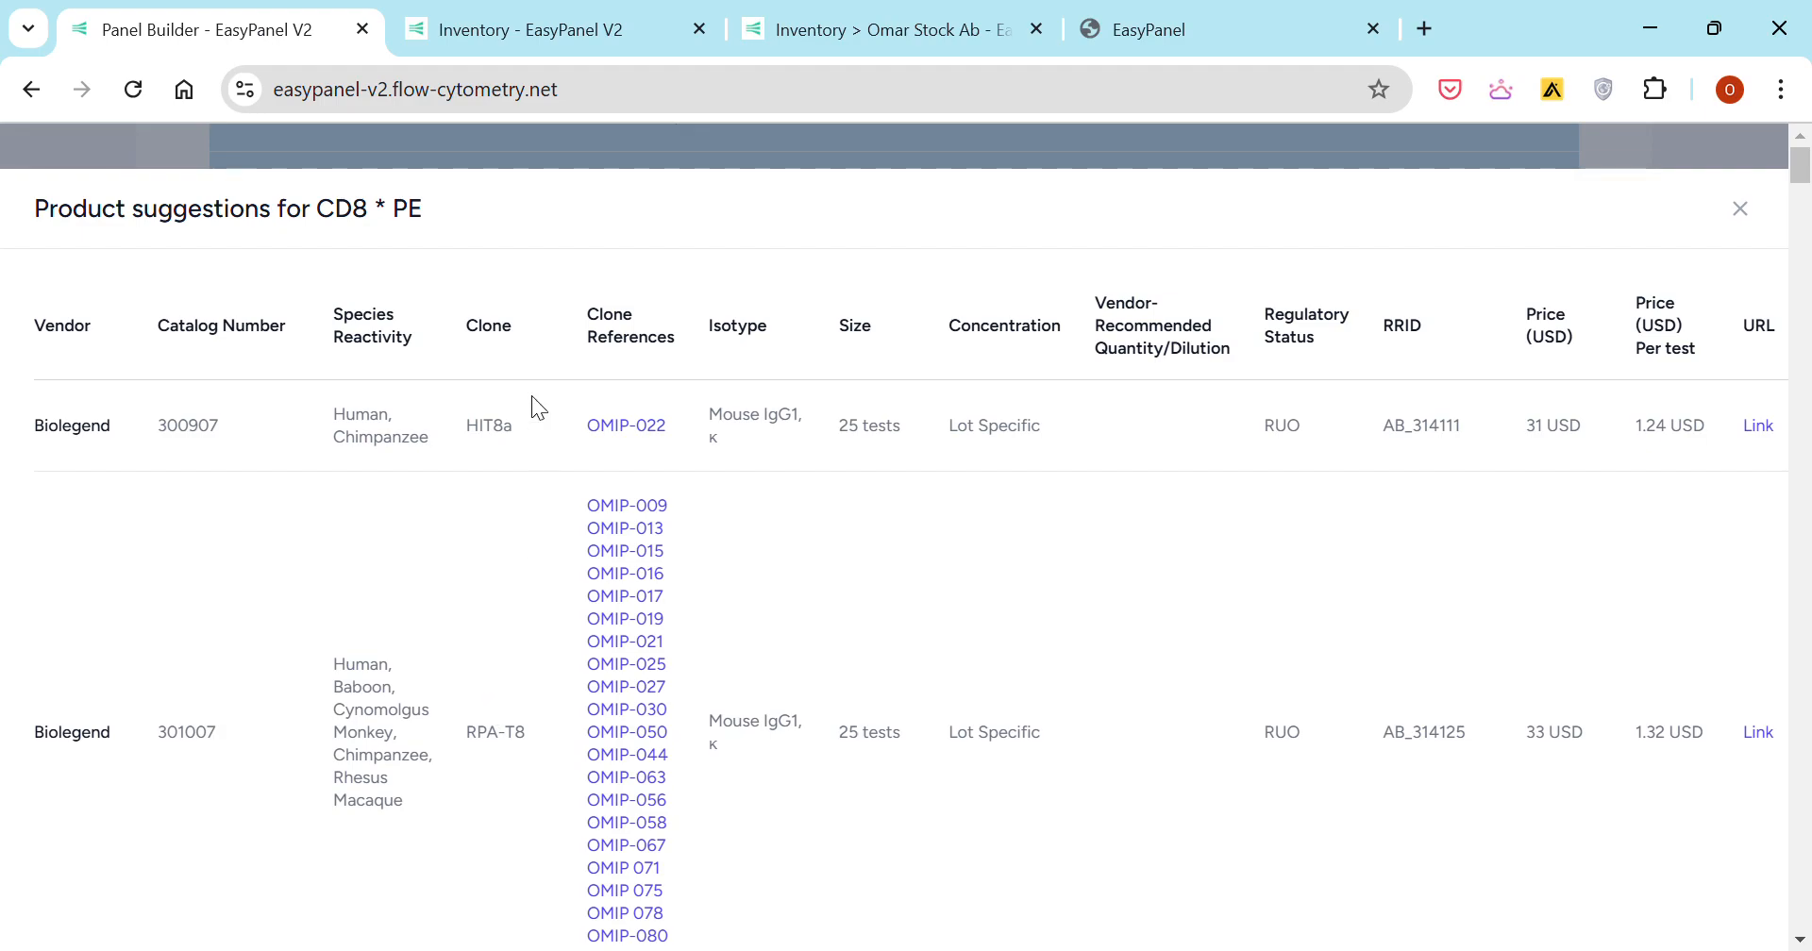
double_click(499, 338)
click(1356, 474)
scroll(1525, 476, right, 3)
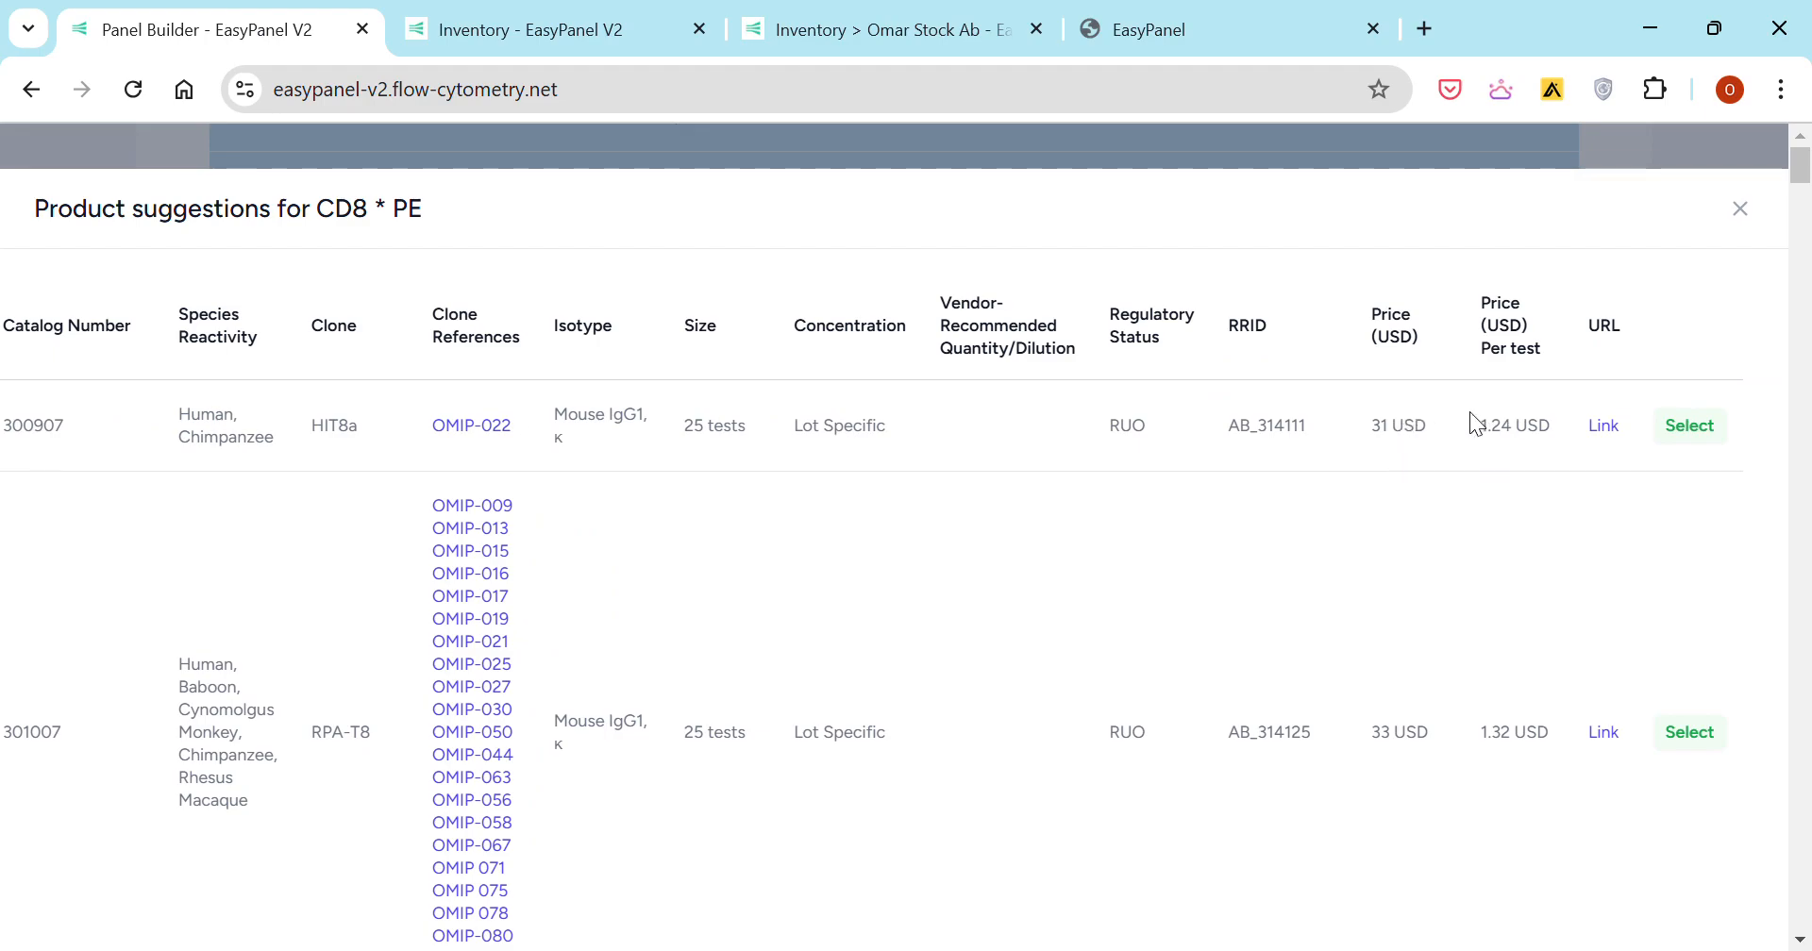
ctrl+click(1604, 425)
click(1043, 14)
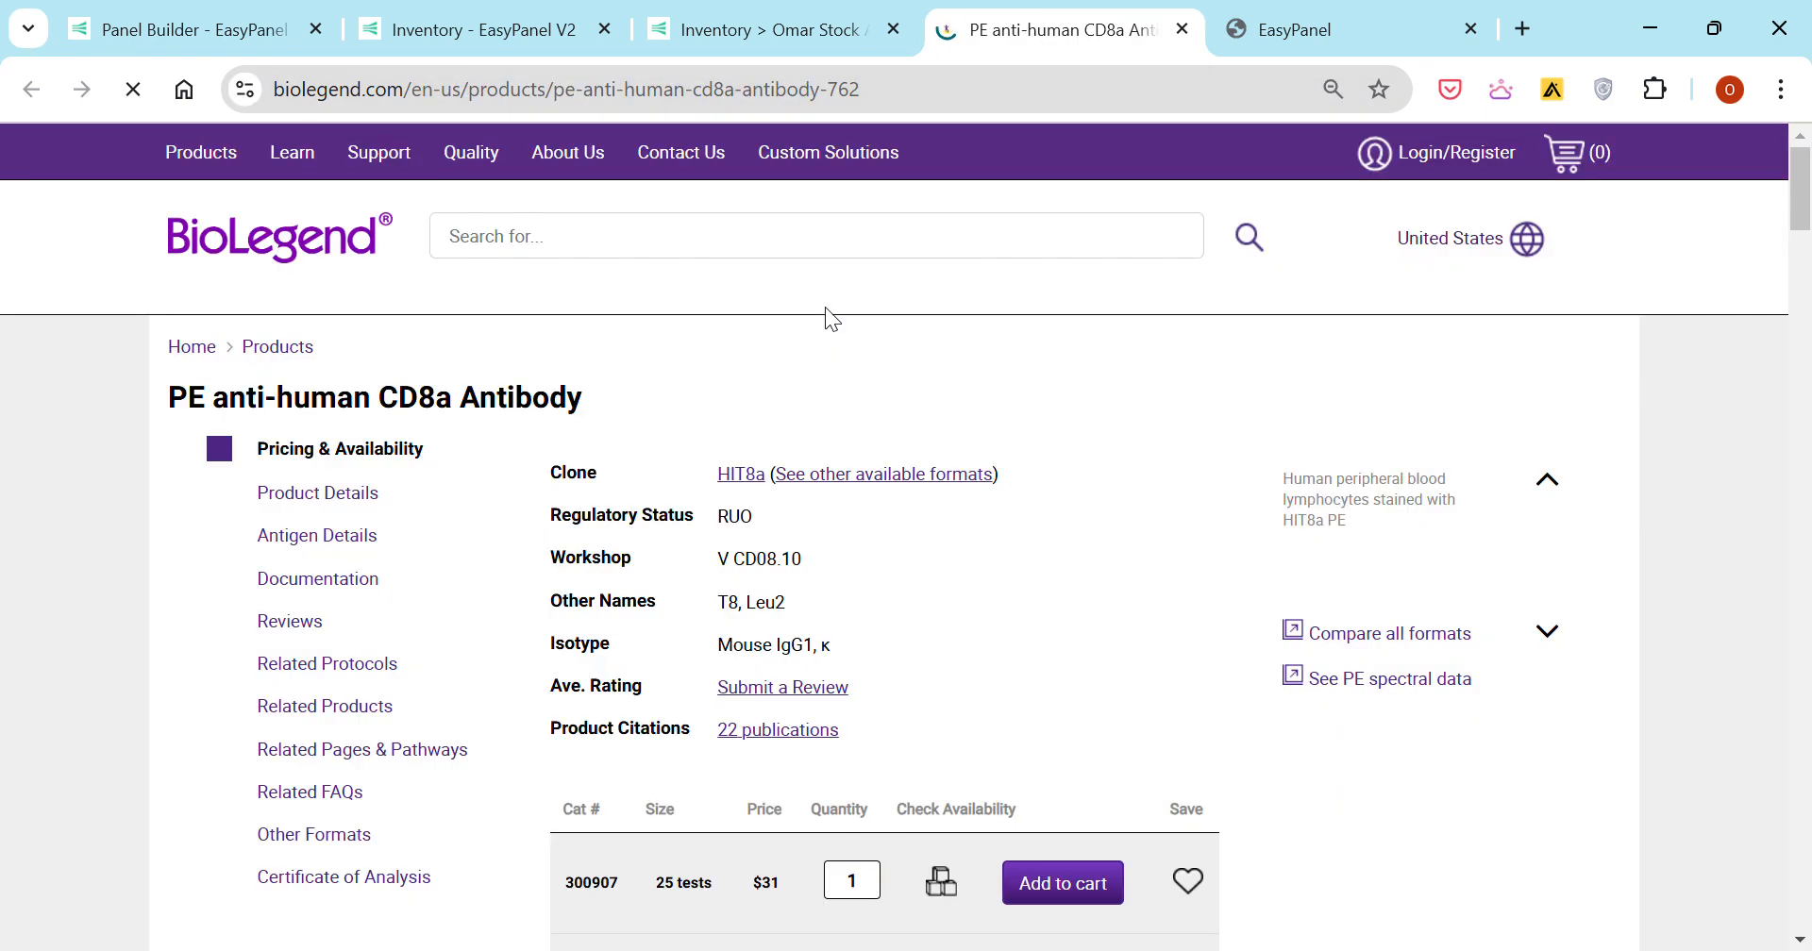
key(ctrl+1)
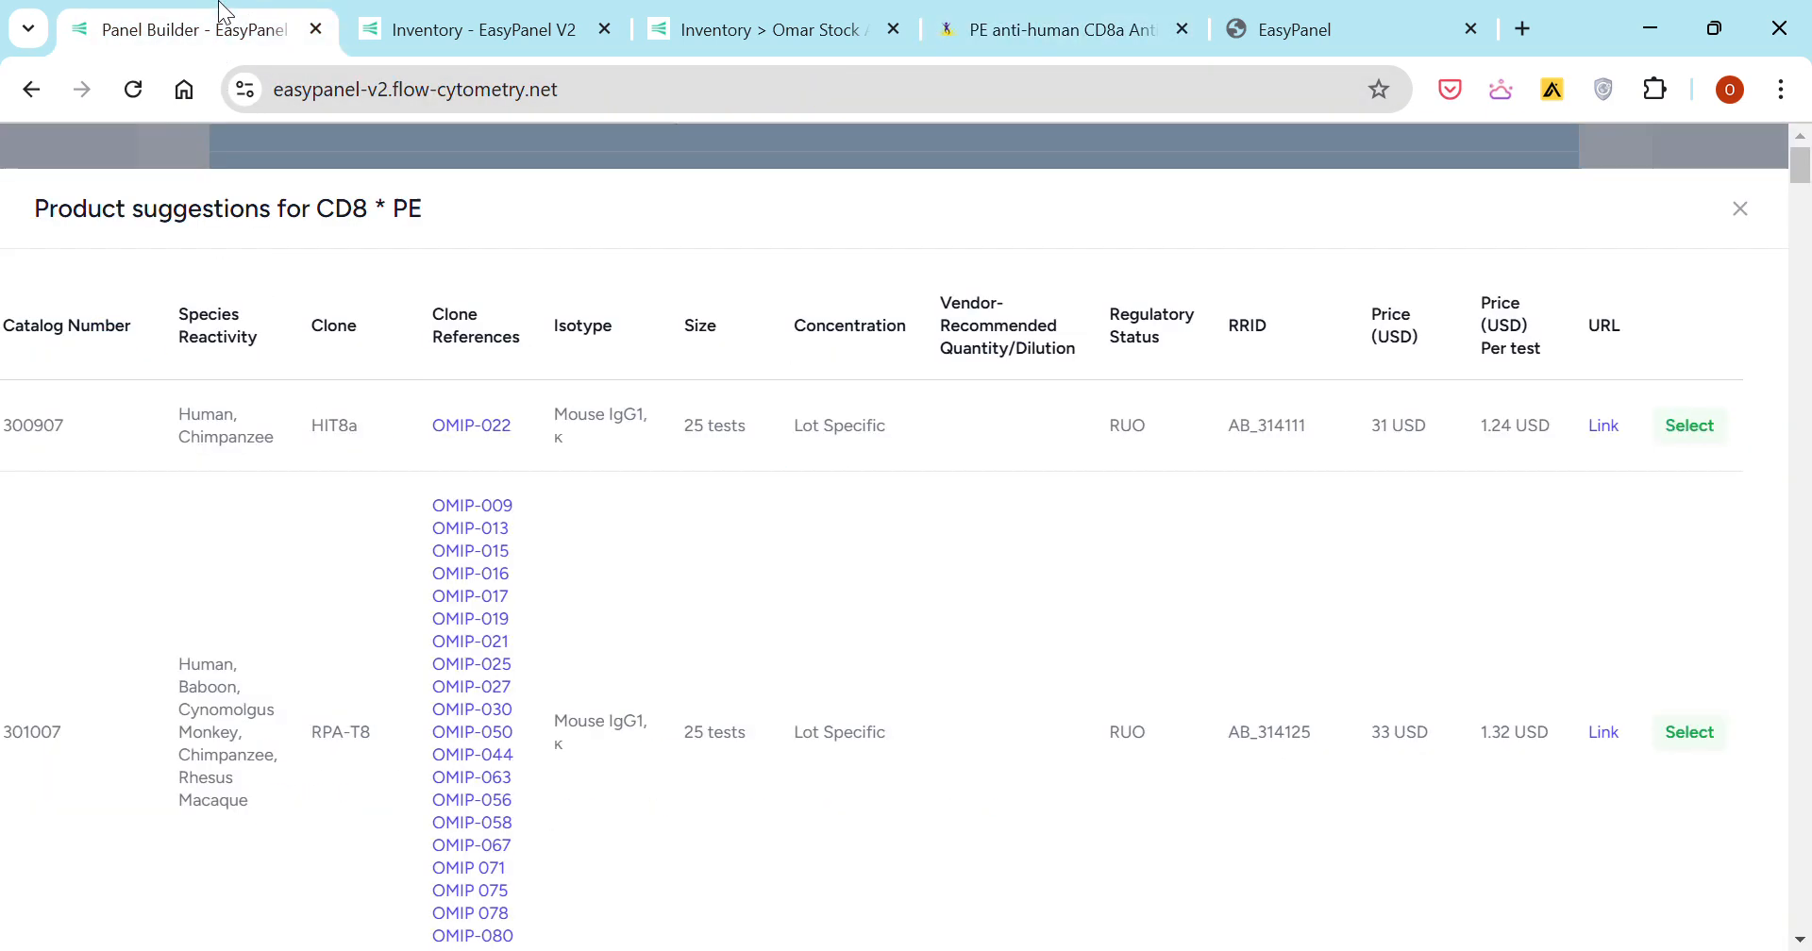
- Select product 300907 for CD8 PE and product 568468 for IL-2 RY586
click(1685, 429)
scroll(1453, 670, down, 3)
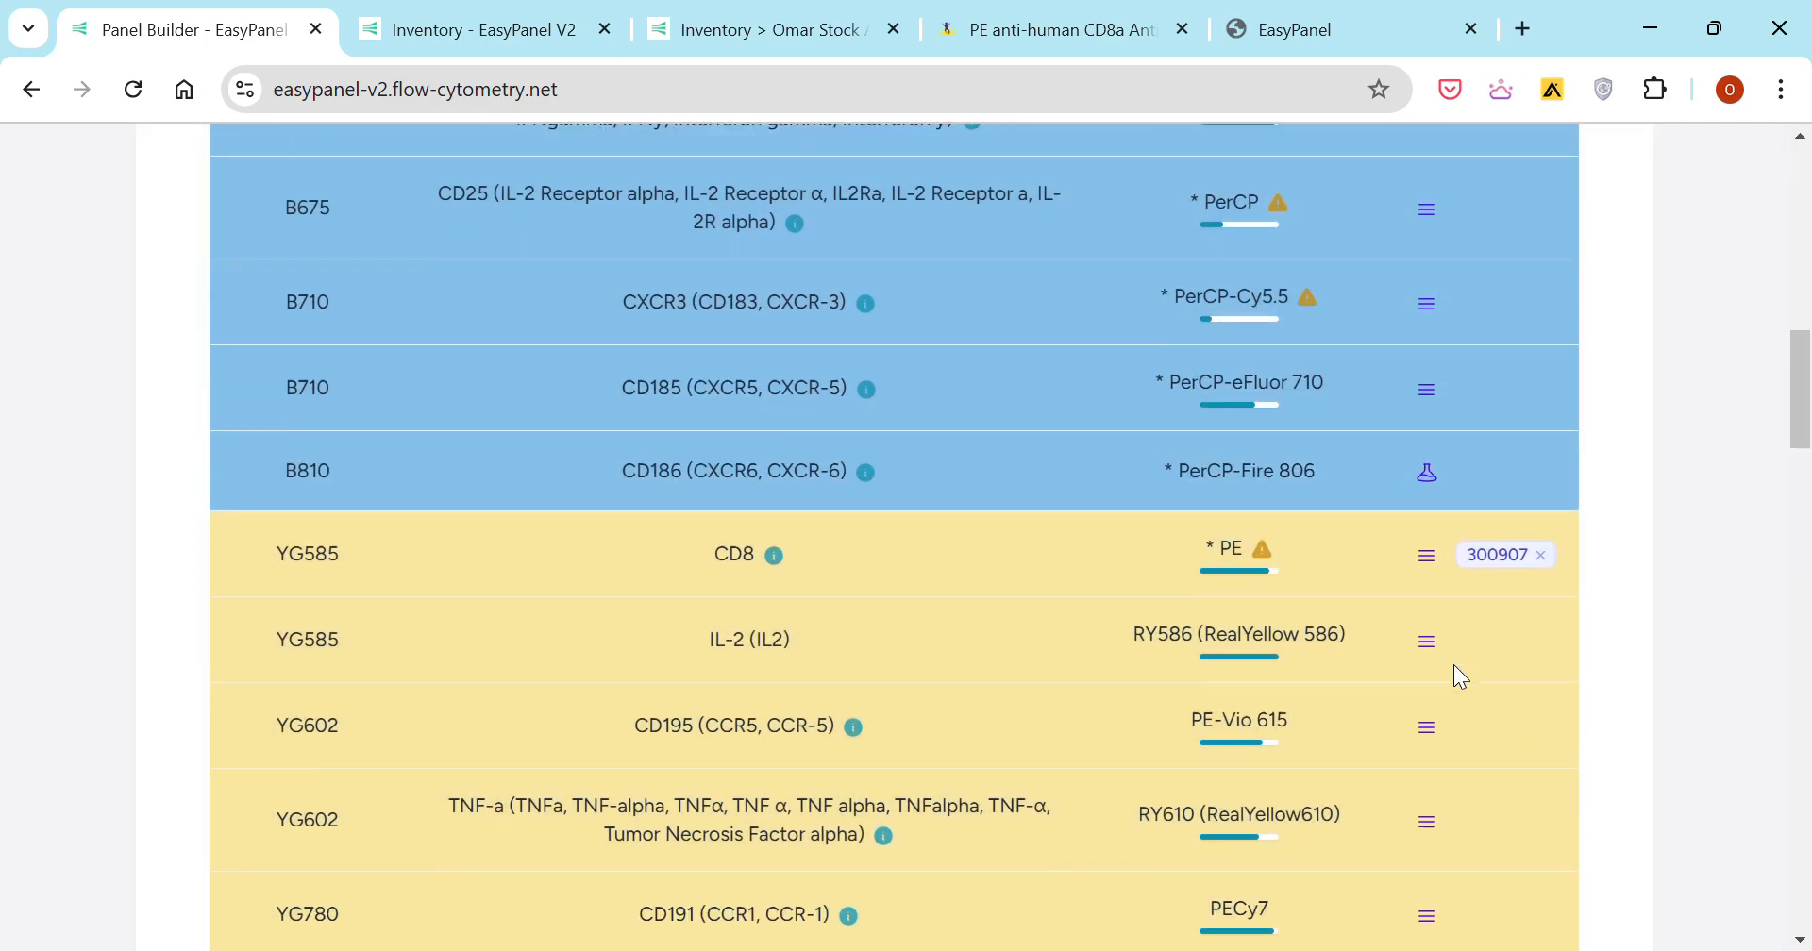
click(1428, 458)
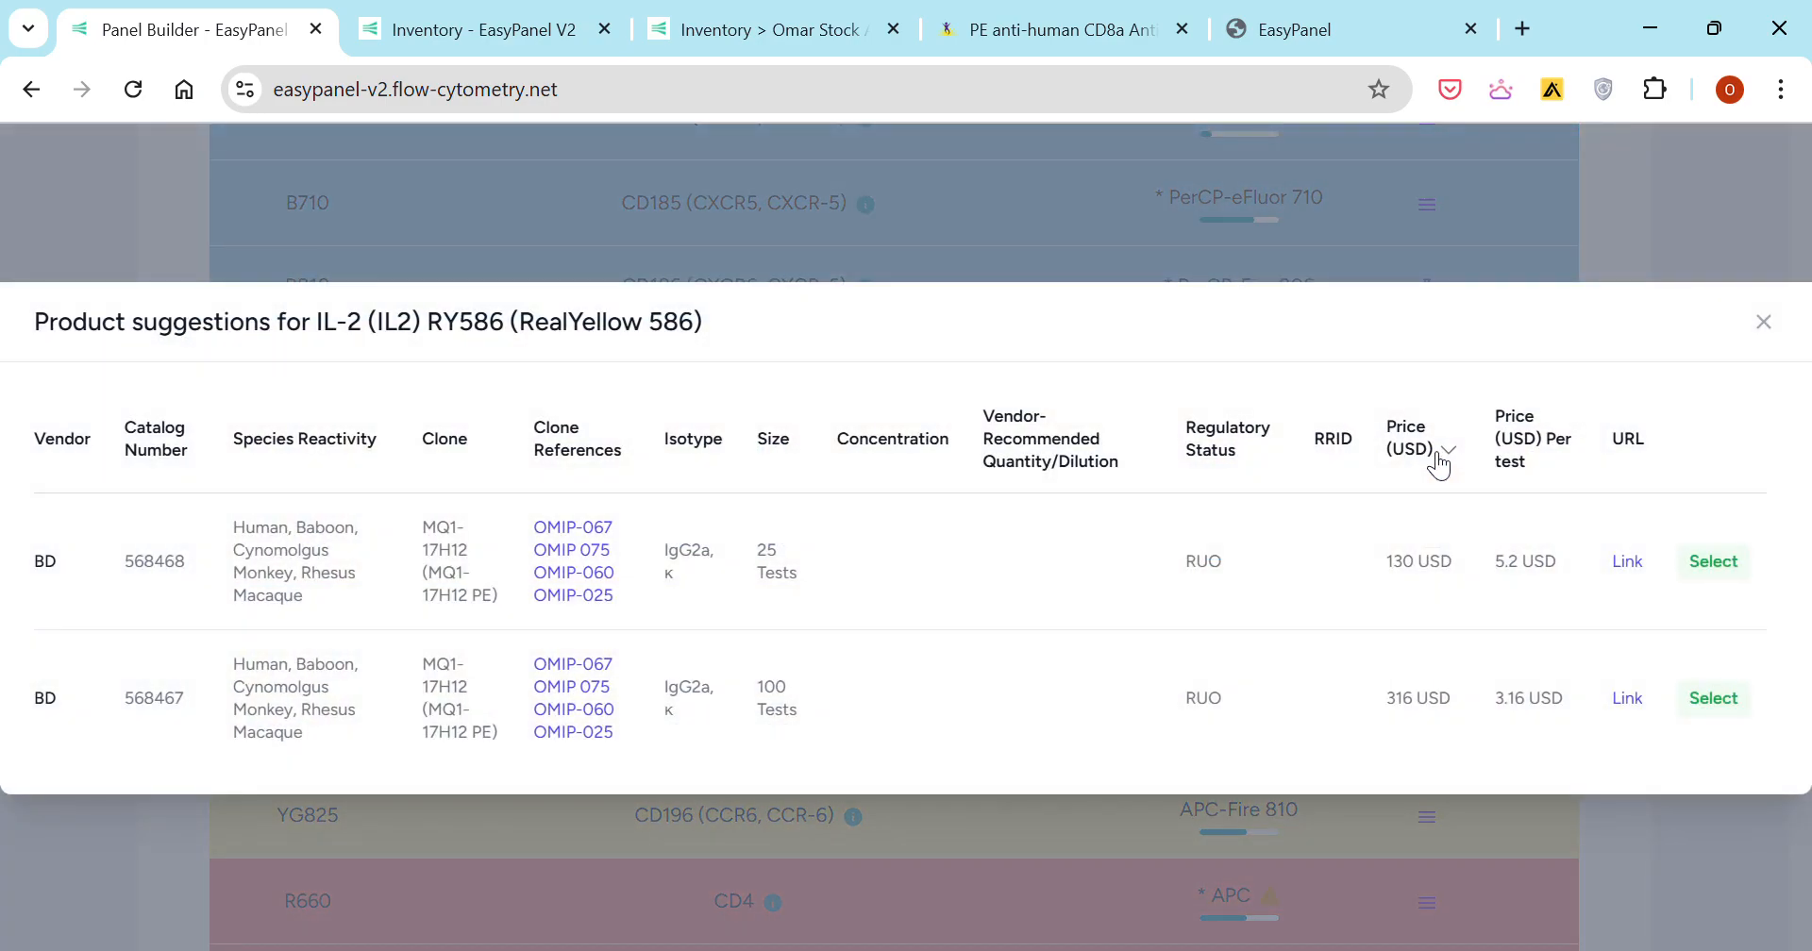
click(1704, 563)
- Automatically select products for all the remaining targets of the requested panel
scroll(1616, 590, up, 9)
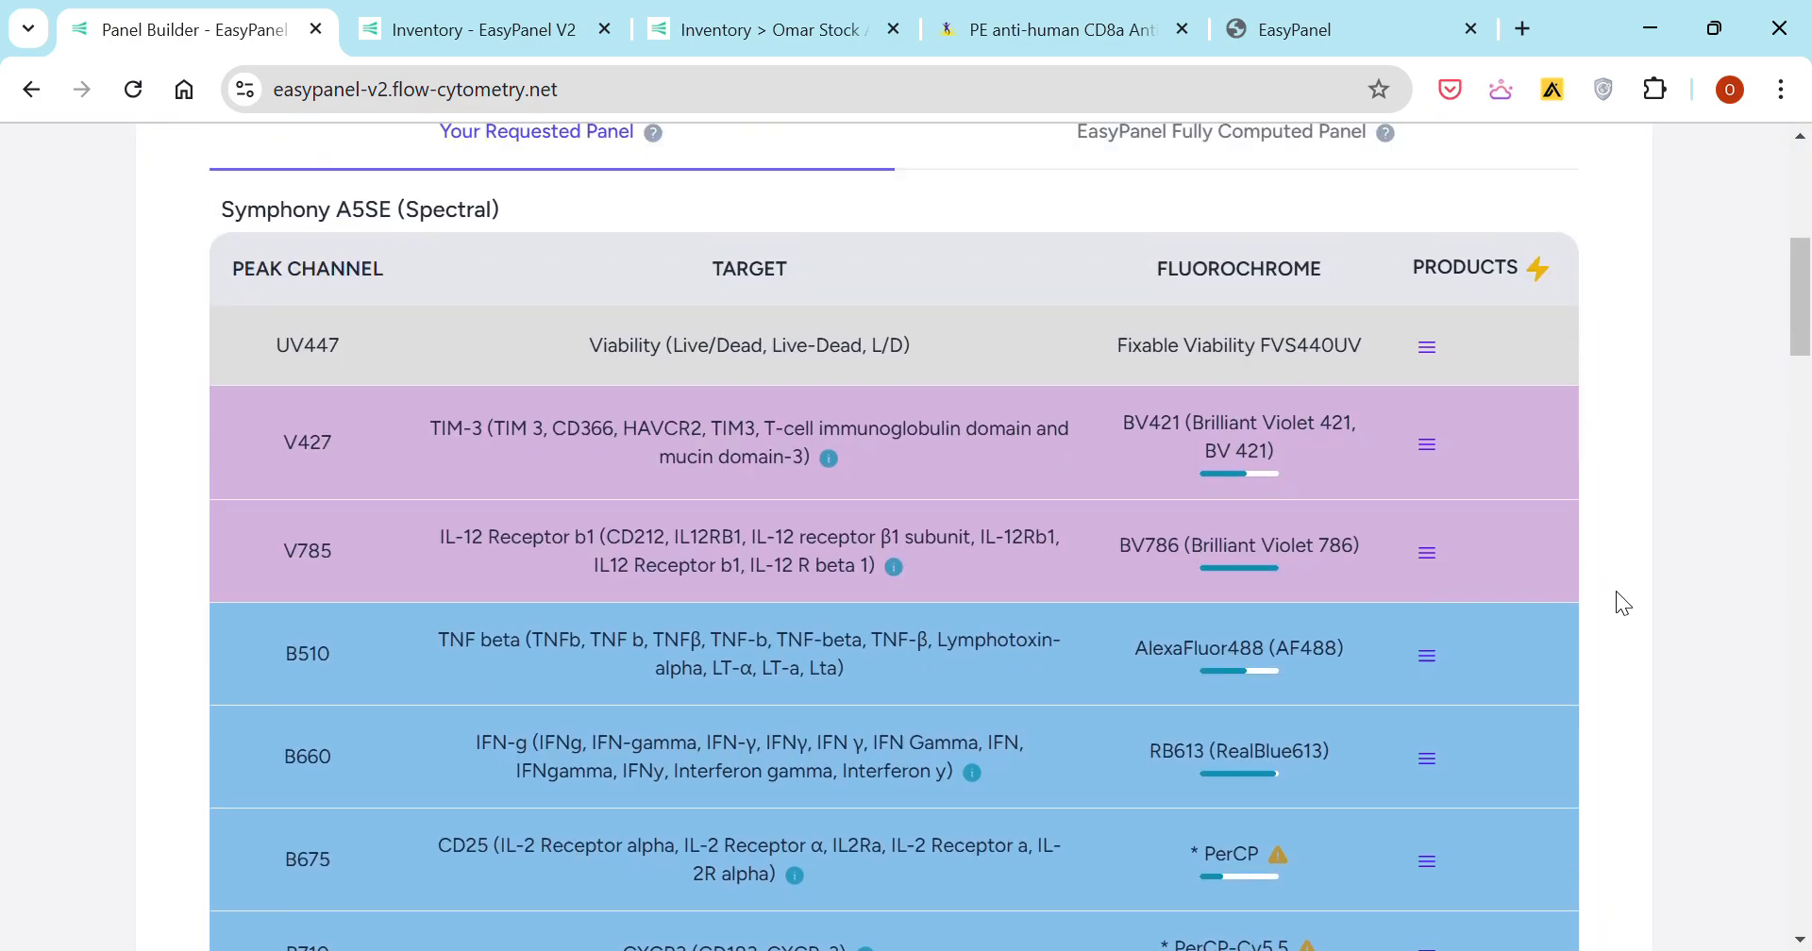
scroll(1592, 598, down, 5)
scroll(1552, 597, up, 3)
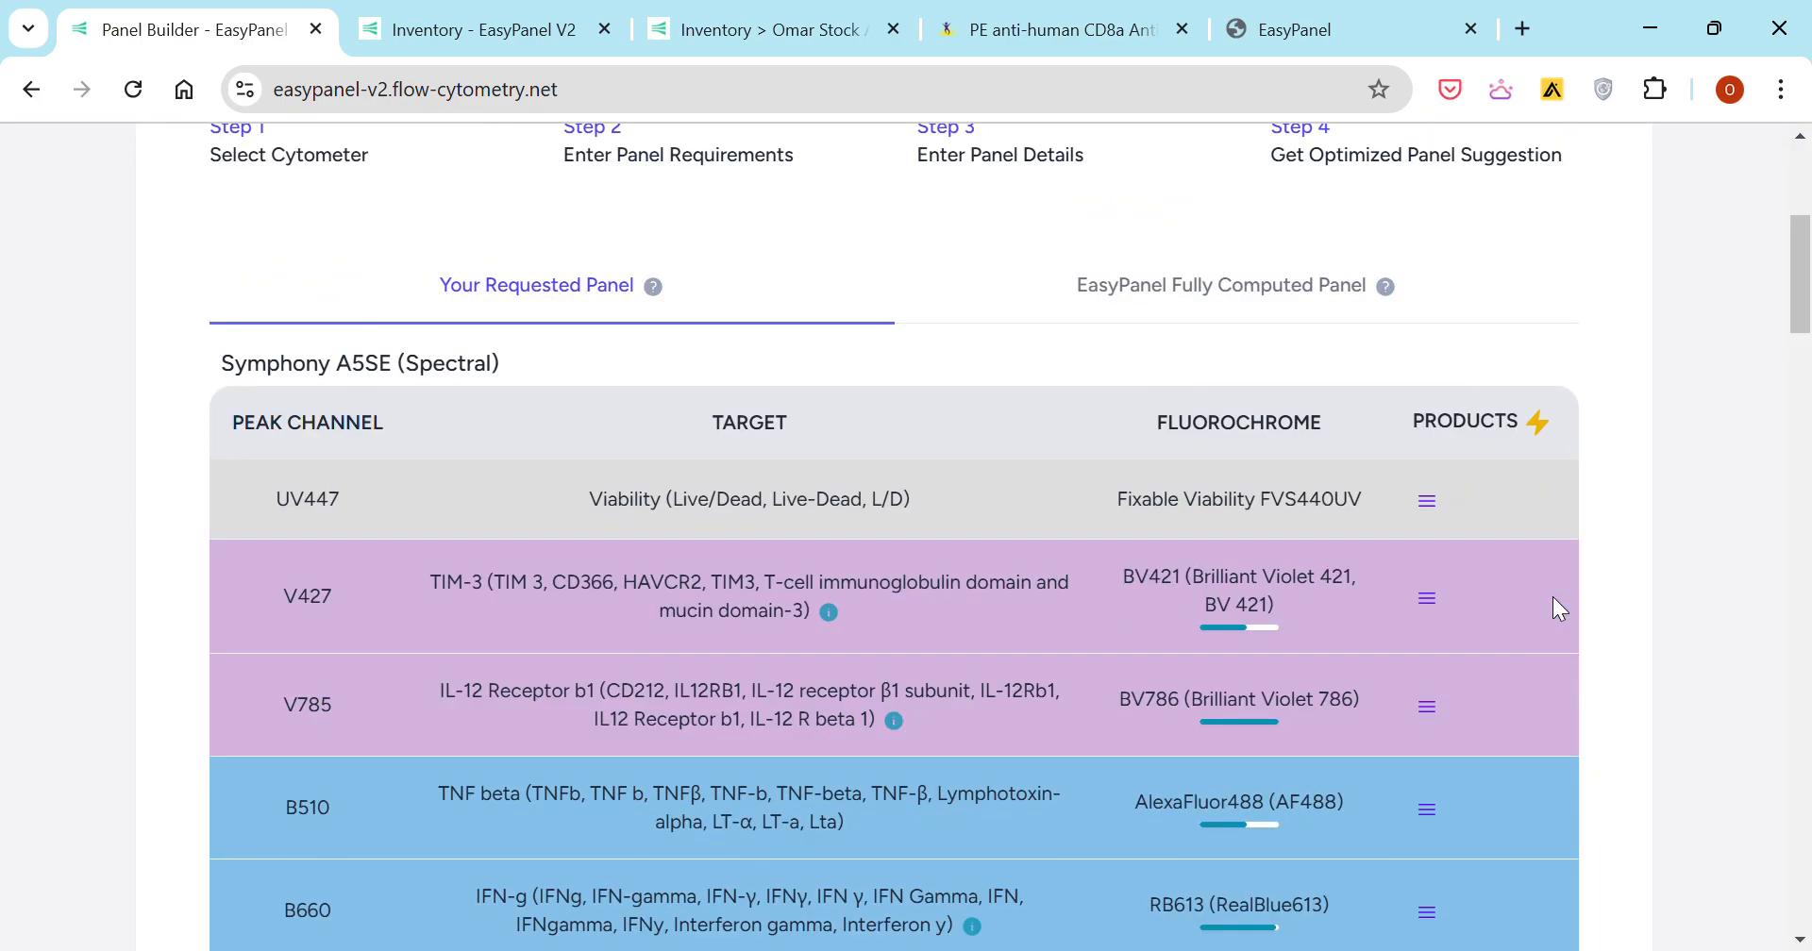
click(1539, 422)
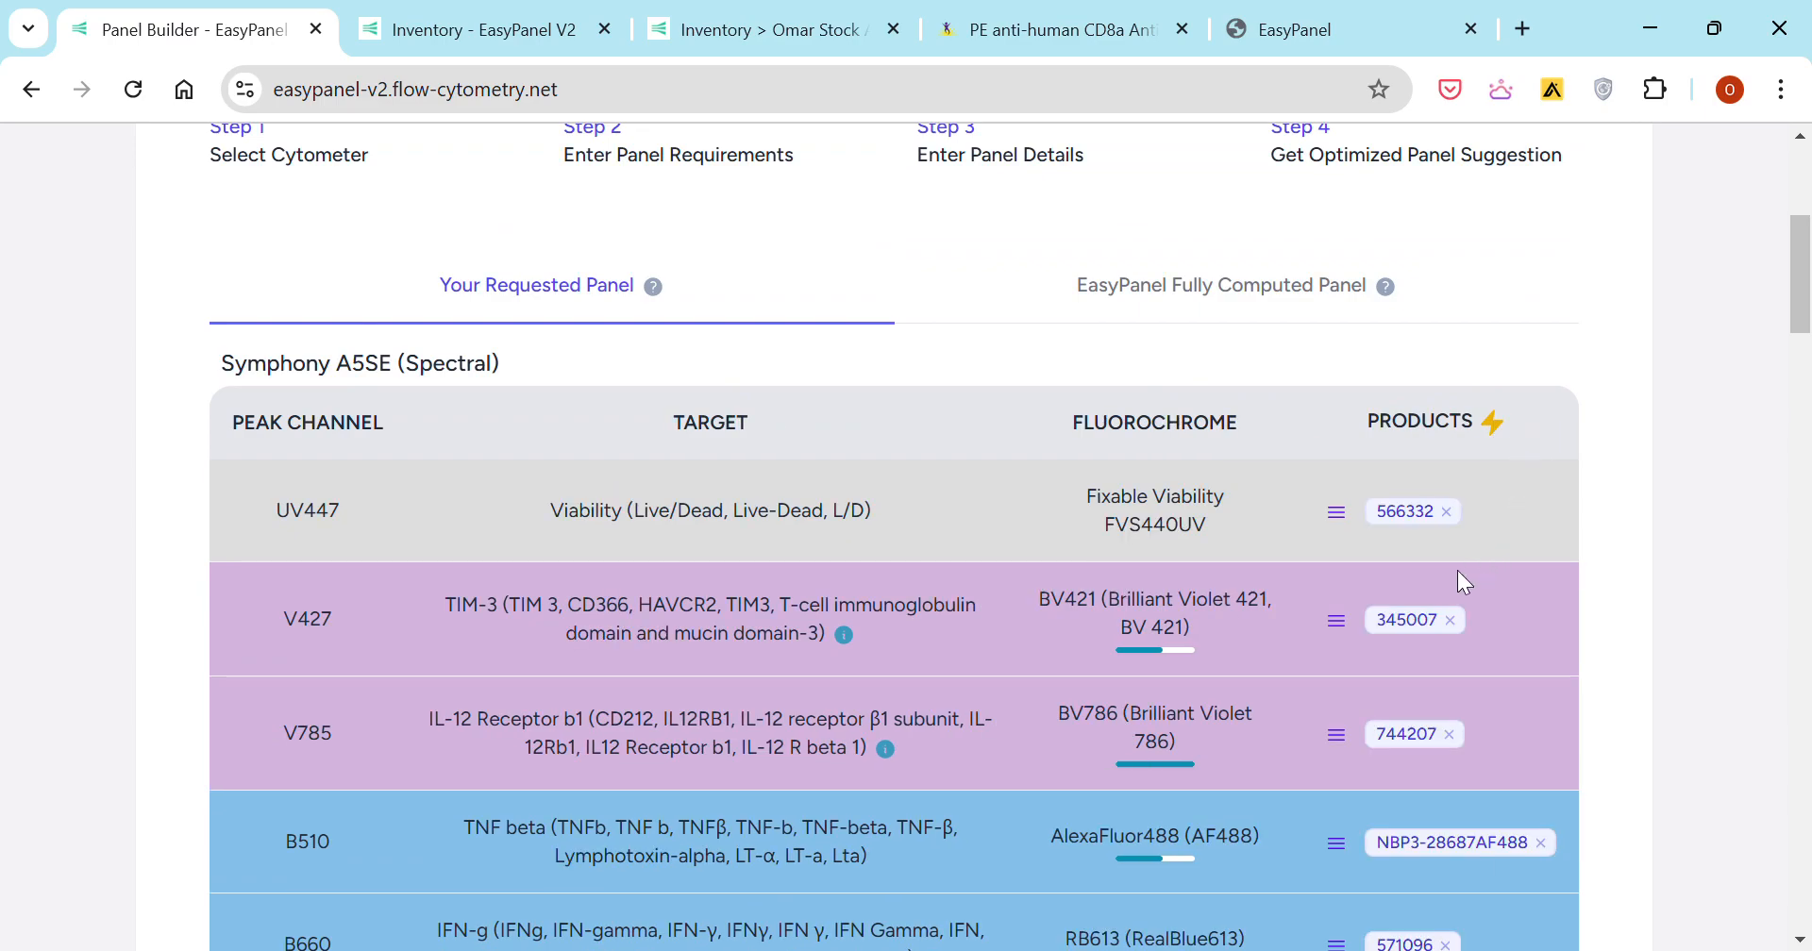
- Look through the product choices filled in for the panel and examine the suggestions for CD191 PECy7
scroll(1452, 576, down, 15)
scroll(1440, 539, up, 1)
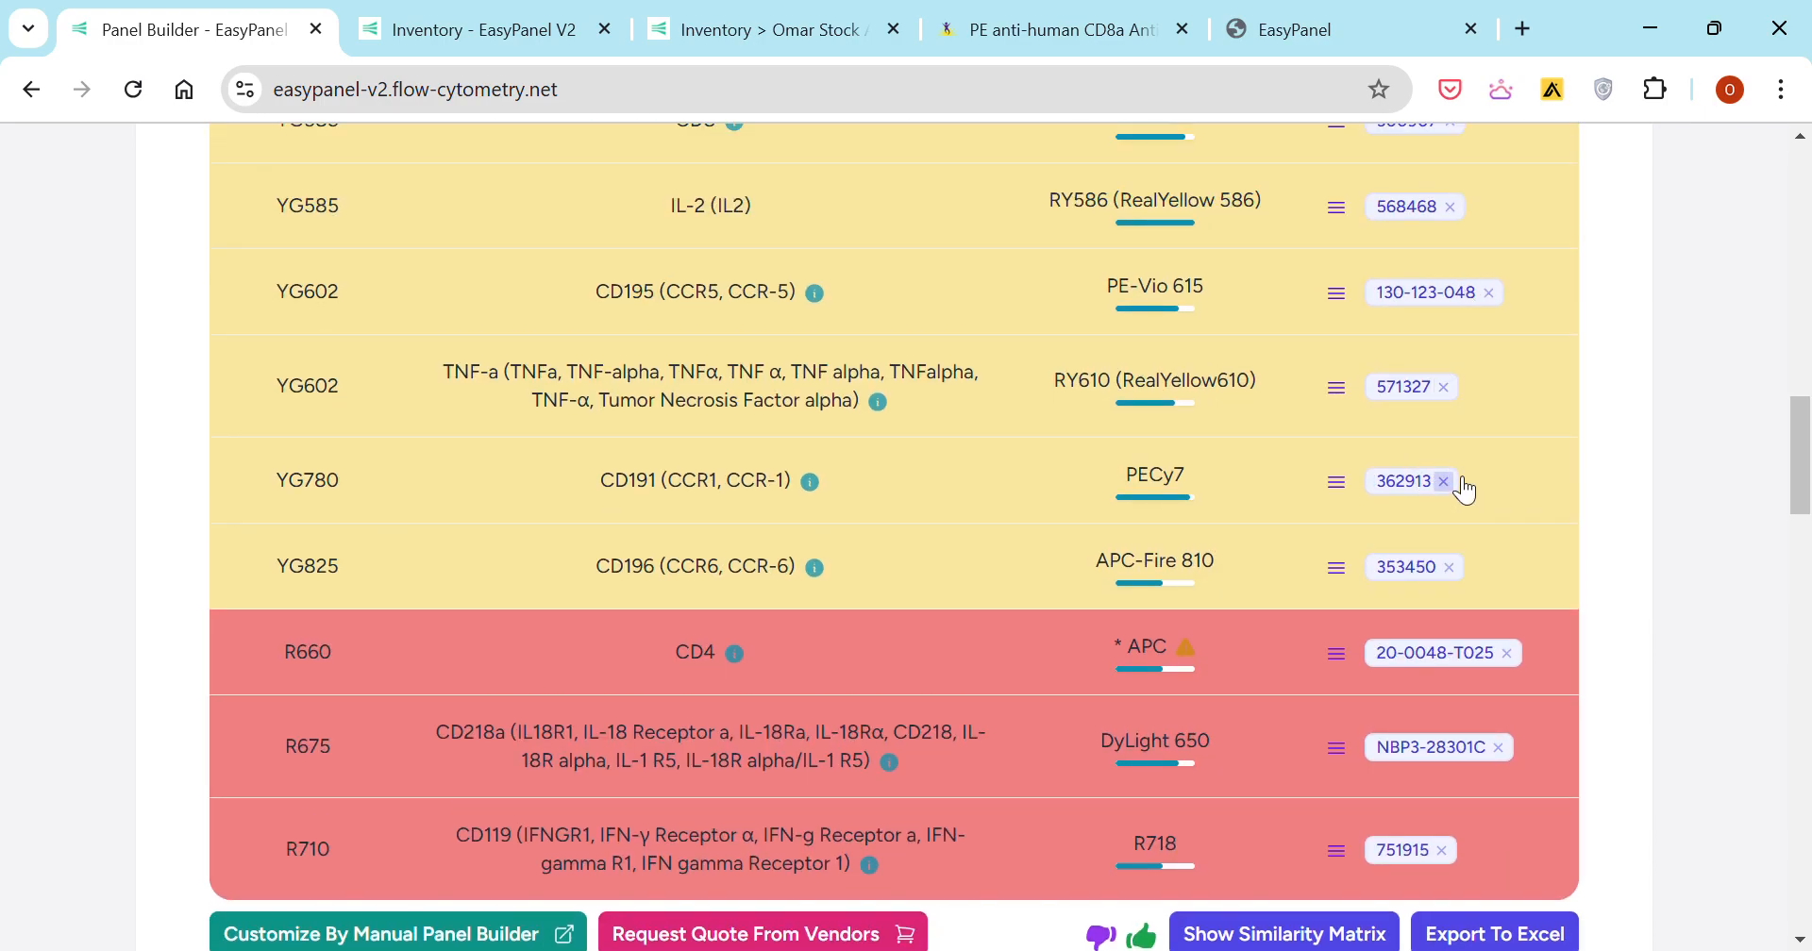
click(1339, 480)
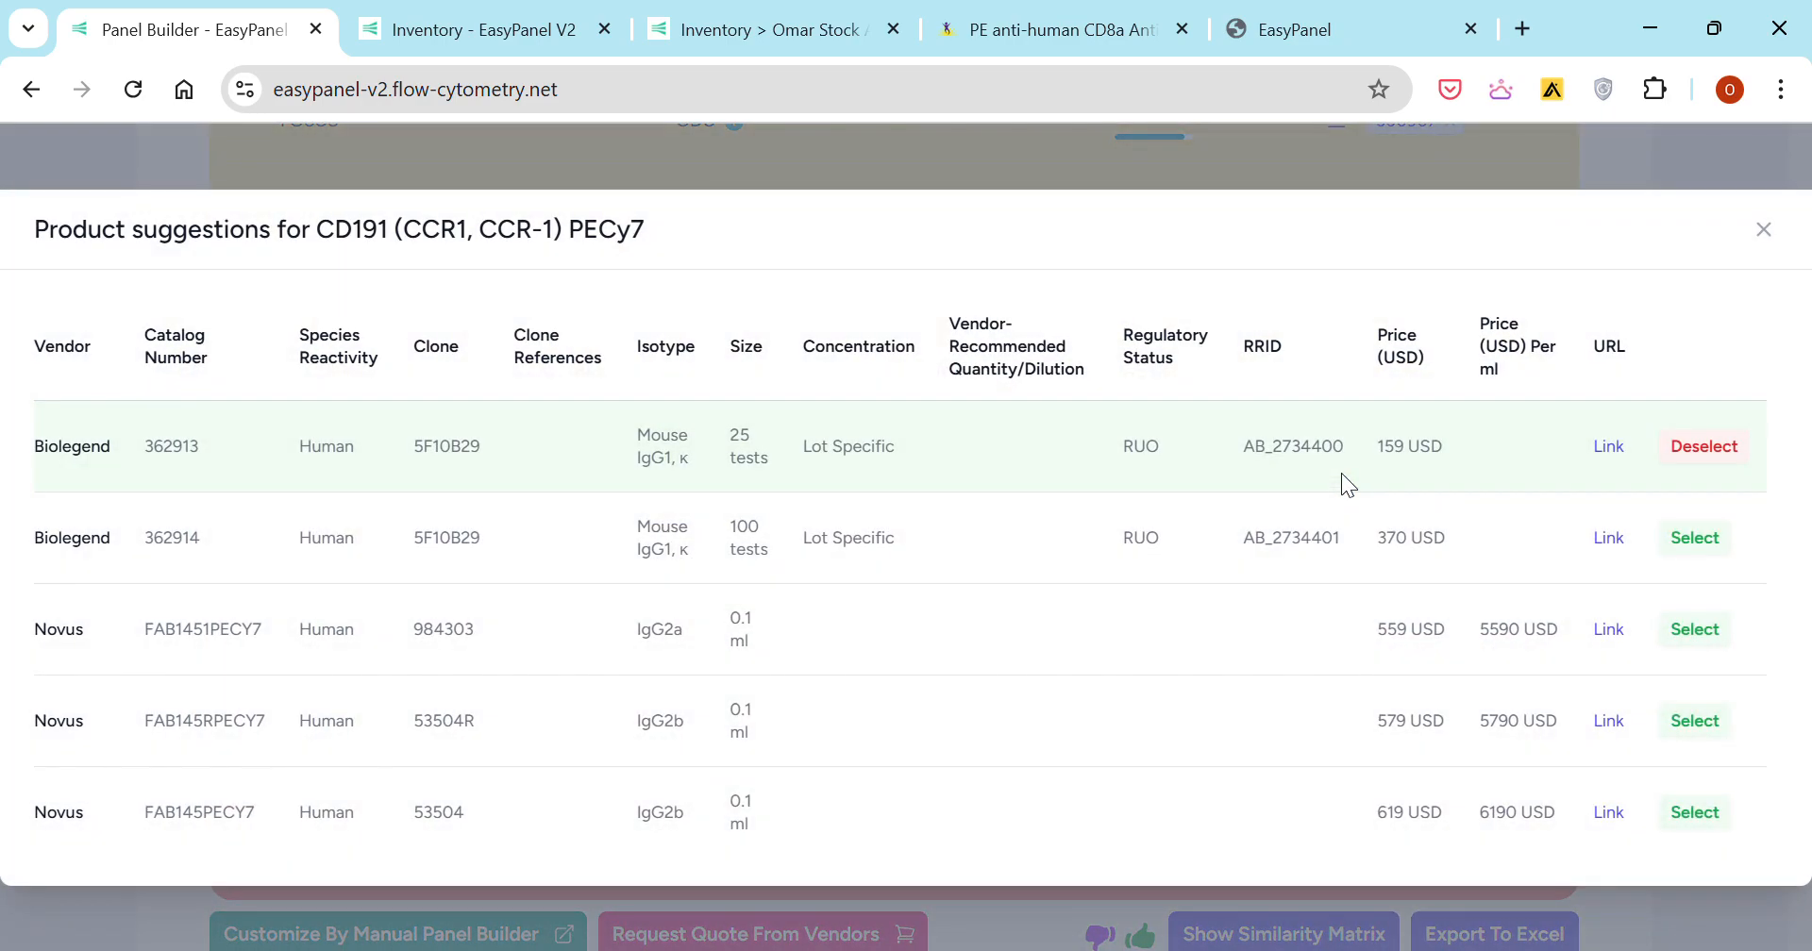
click(1763, 229)
- Recheck the product suggestions for CD8 PE and close the list
scroll(1636, 334, up, 3)
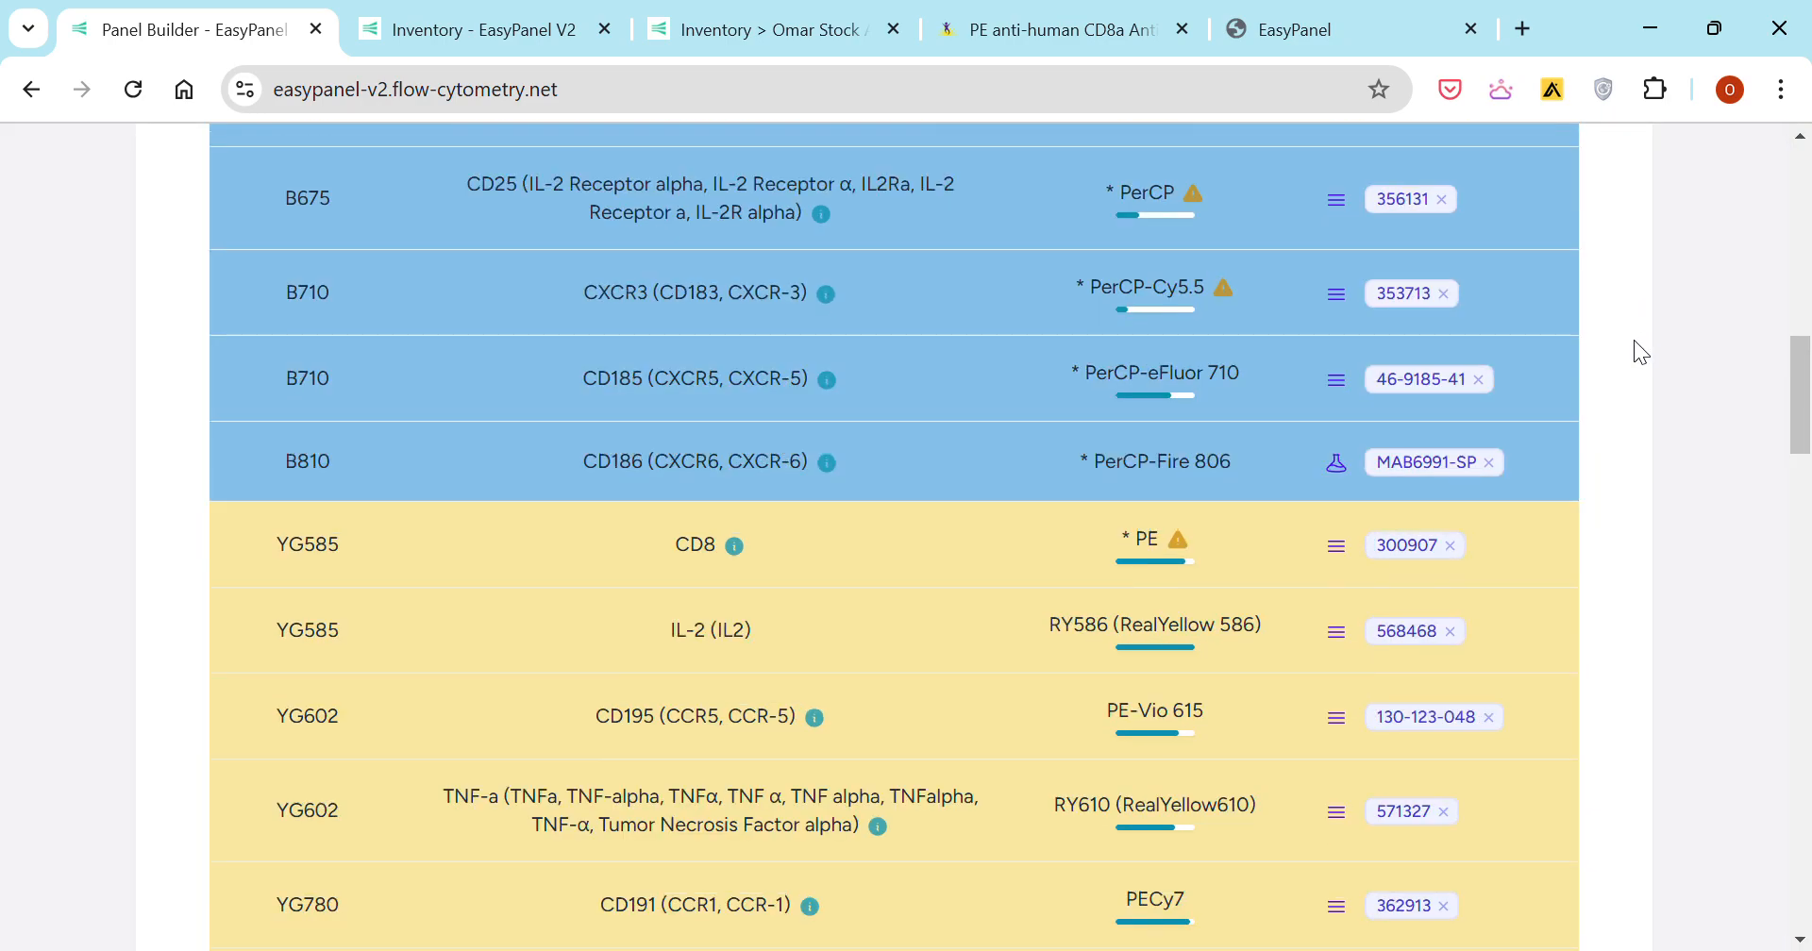
scroll(1377, 402, up, 3)
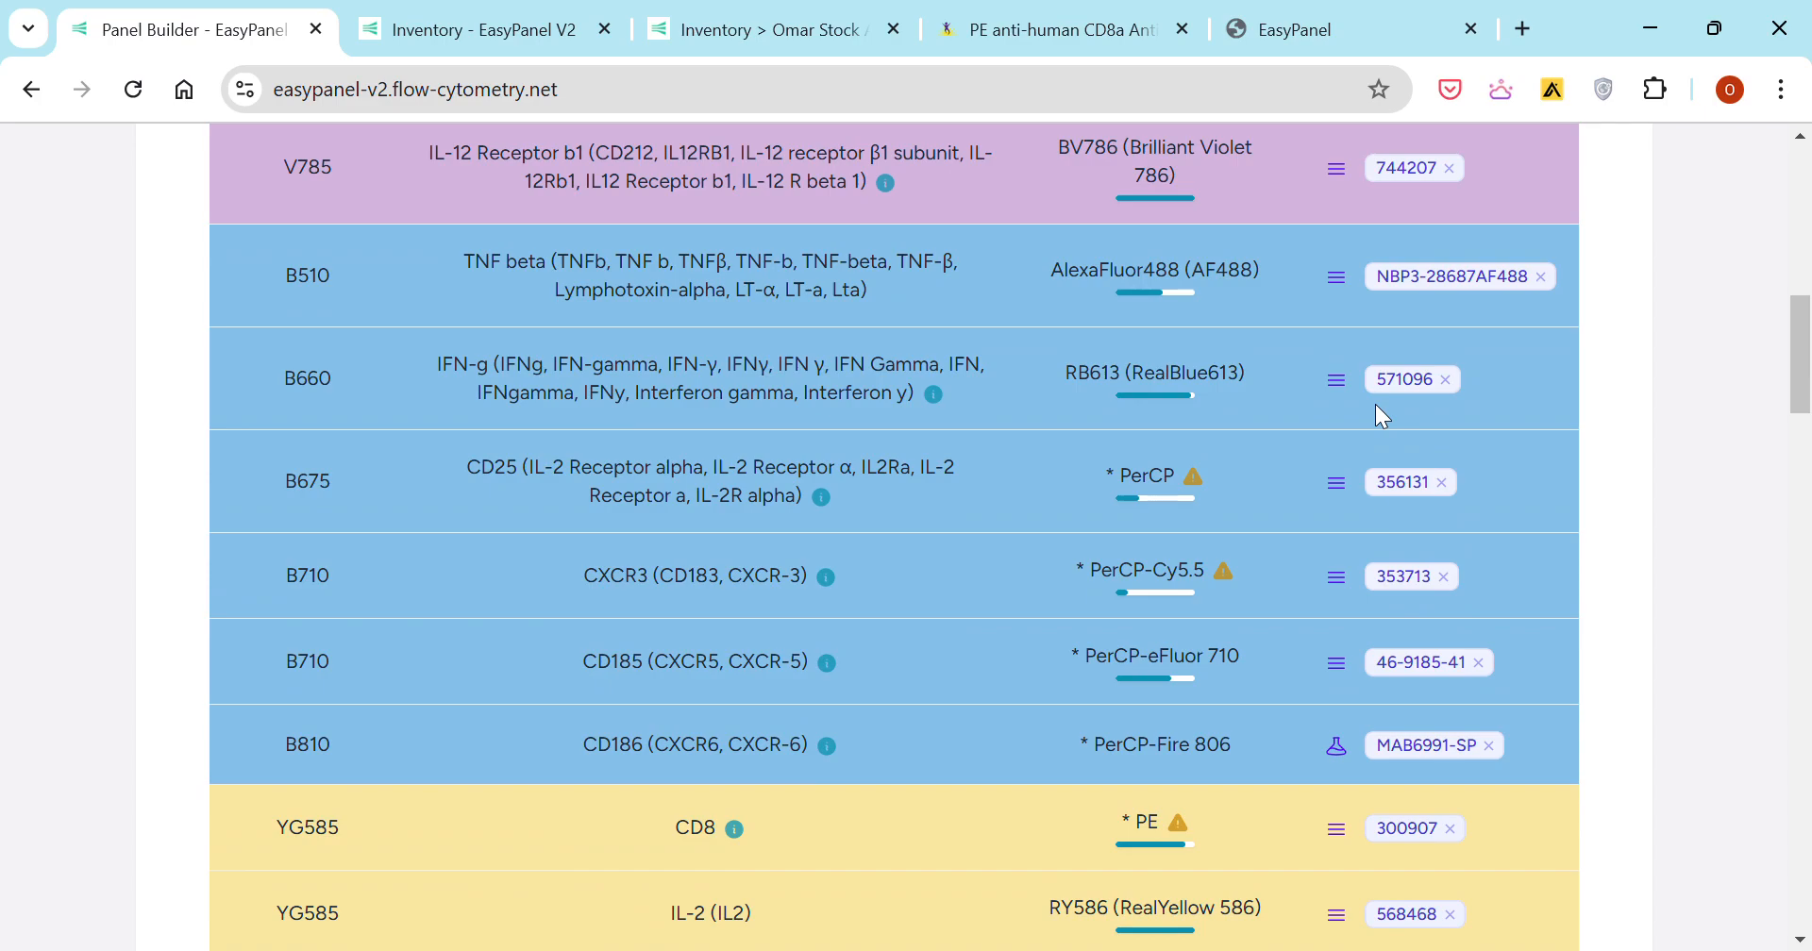
scroll(1338, 476, down, 3)
click(1338, 549)
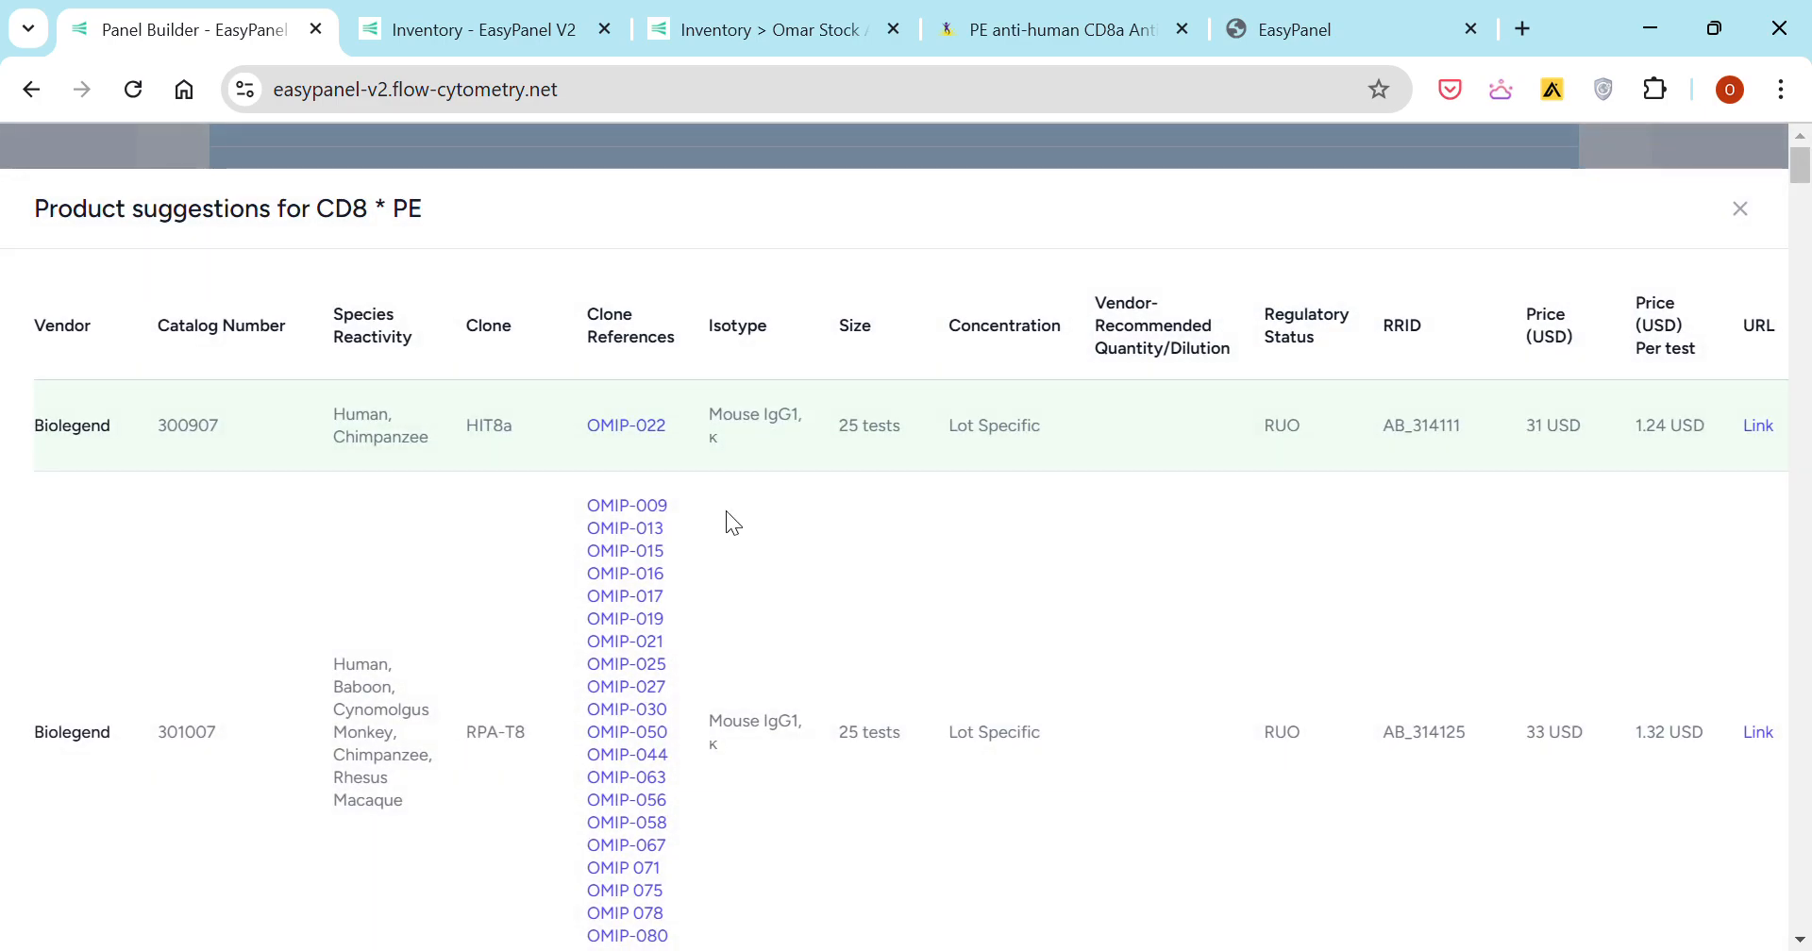
click(1742, 209)
click(1337, 545)
click(1742, 210)
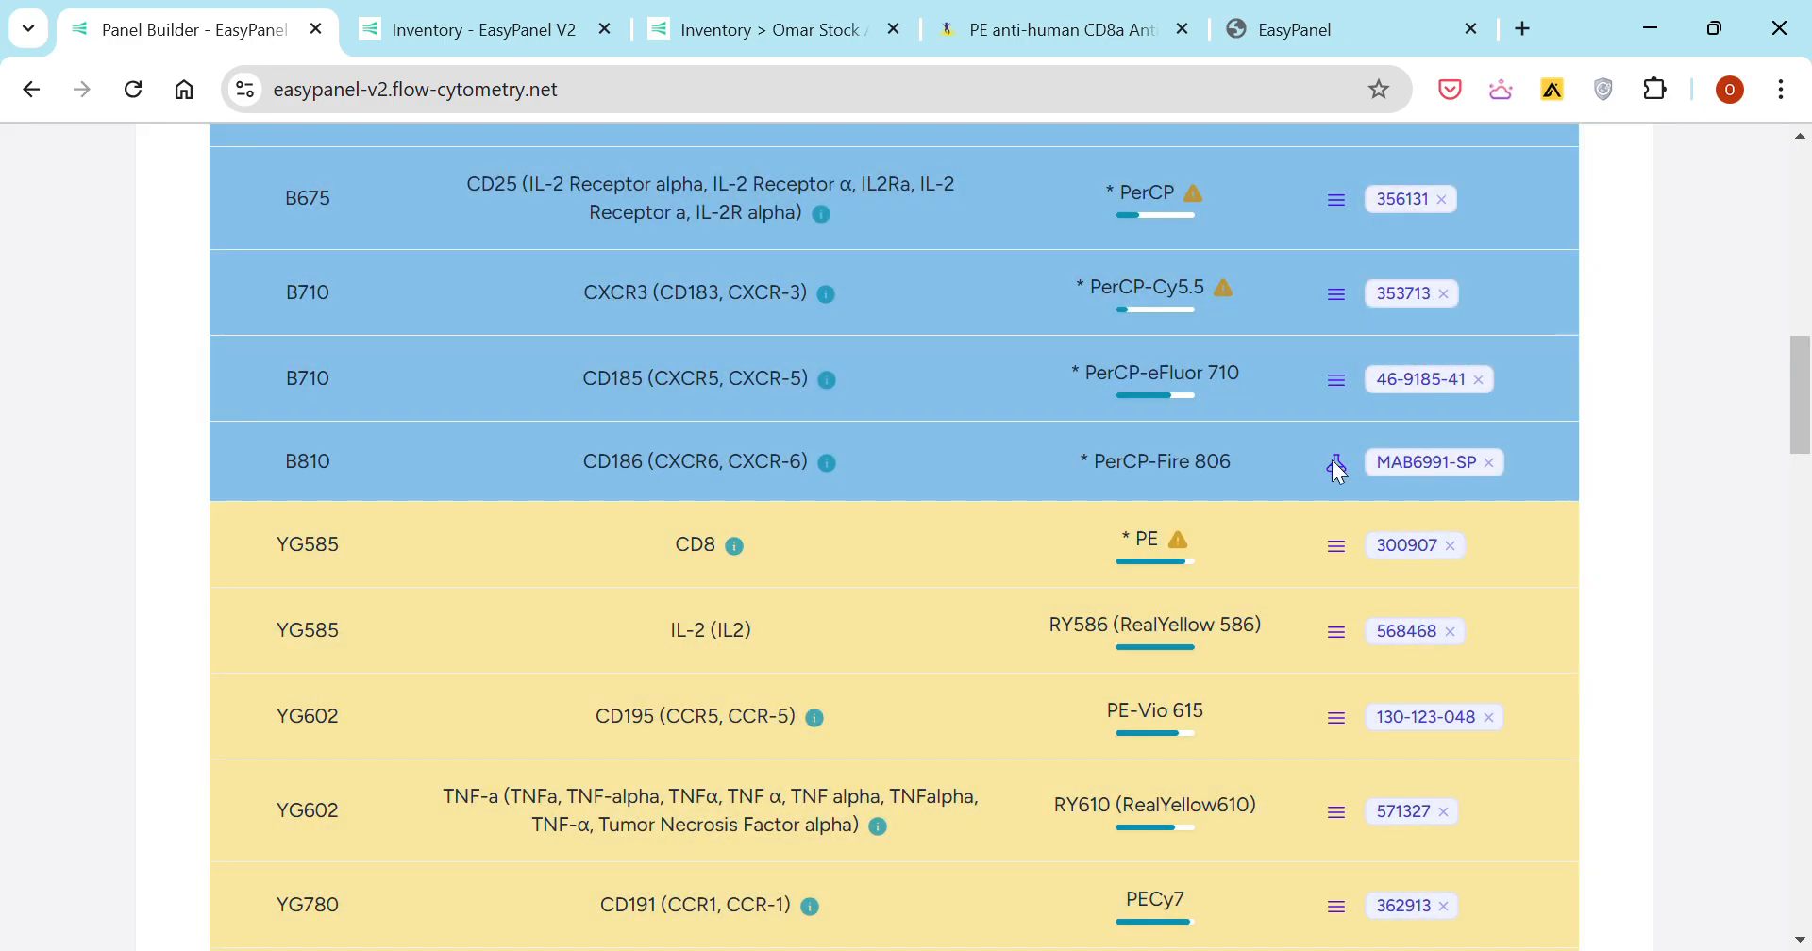
- Find the requested panel's EasyPanel Quality Score below the table and highlight its value
scroll(1274, 472, down, 5)
scroll(1210, 463, down, 5)
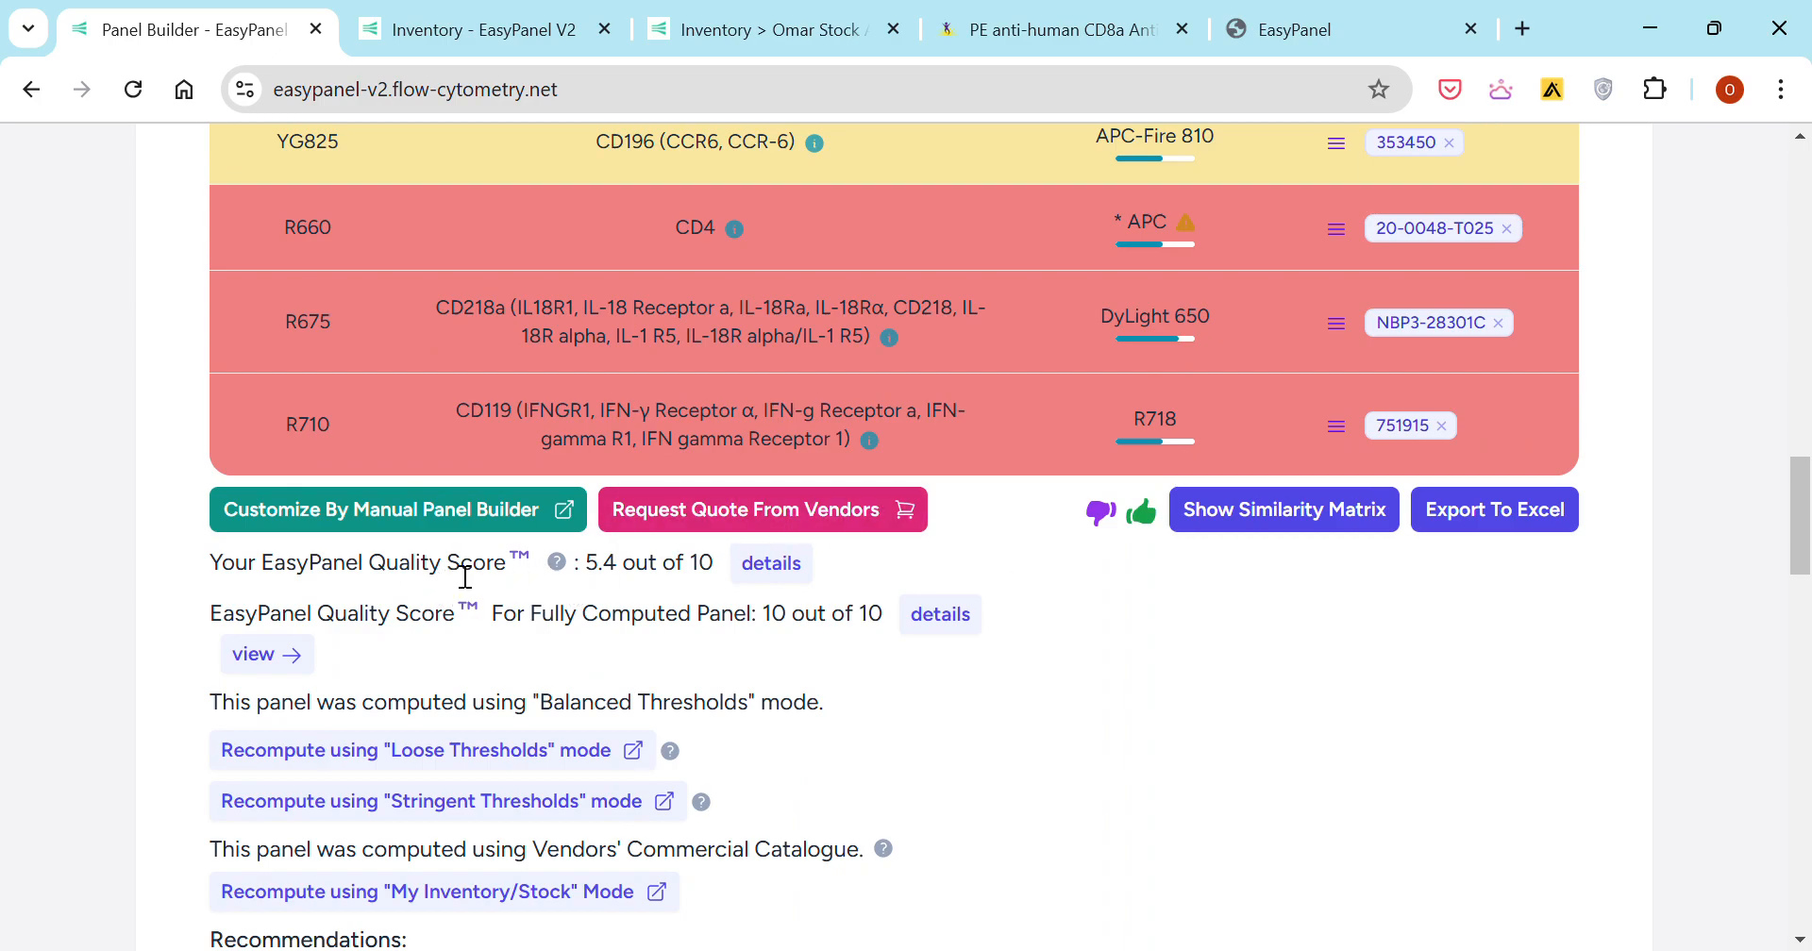
drag(582, 566, 728, 566)
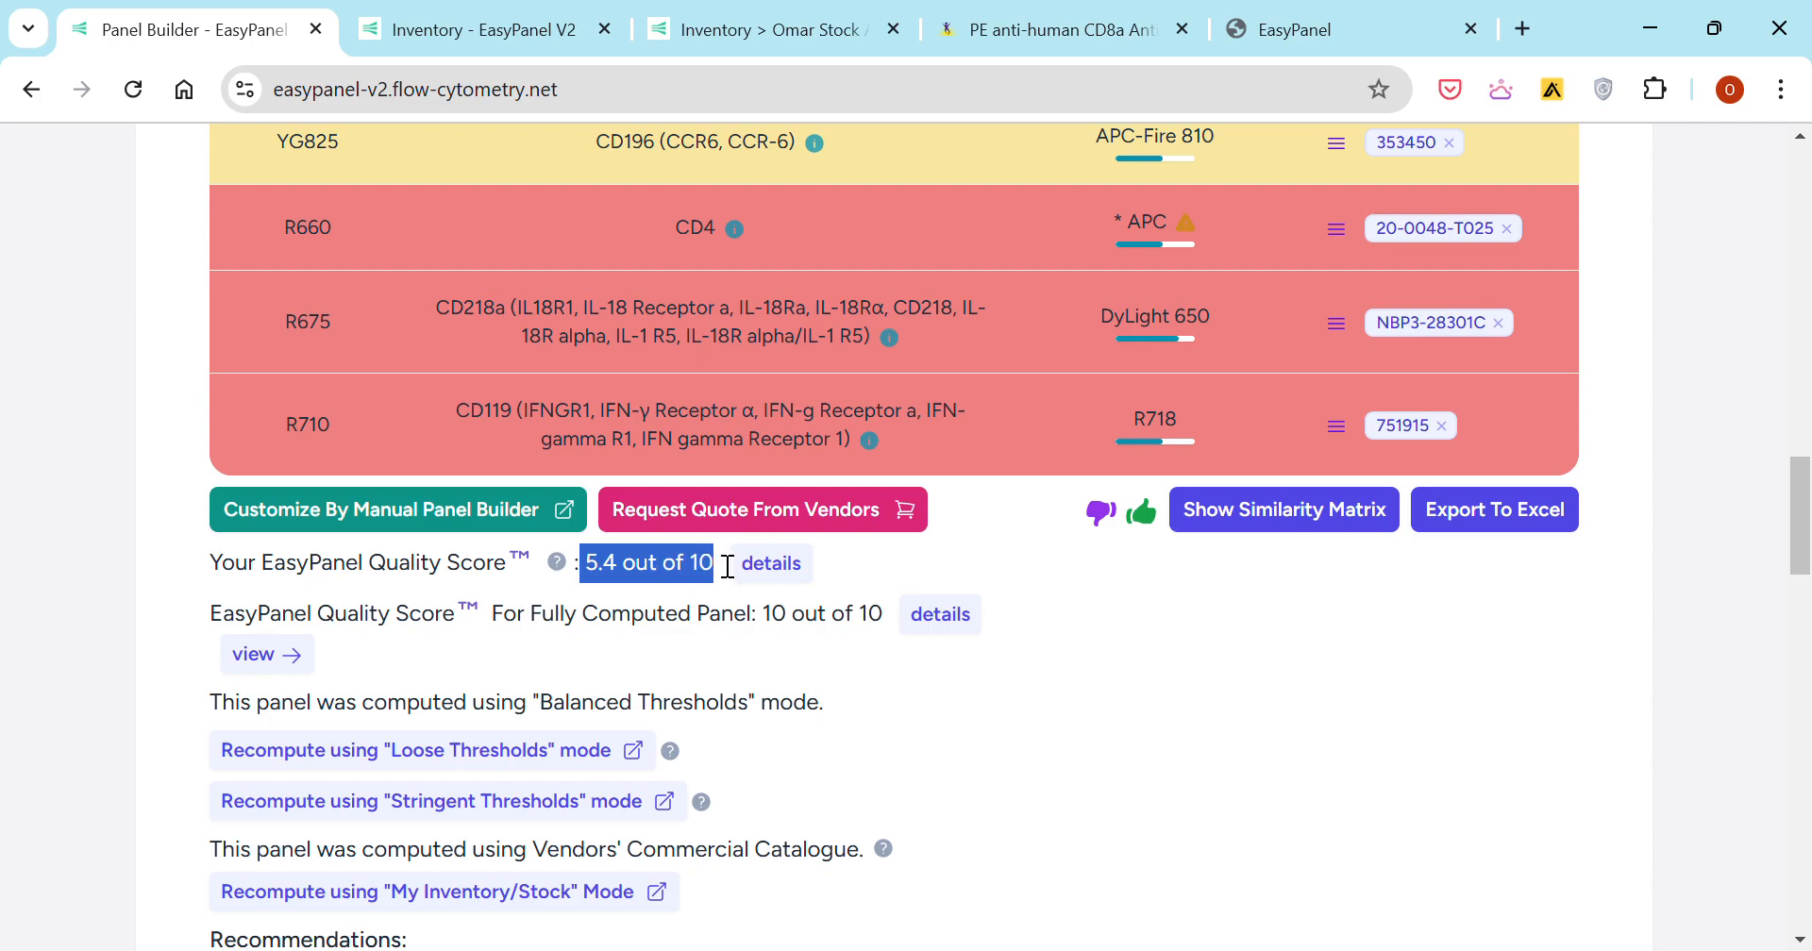
- Open the requested panel's EasyPanel Quality Score details, examine each criterion's score against the maximum, and close the details
mouse_move(568, 563)
click(777, 572)
drag(423, 481, 1083, 759)
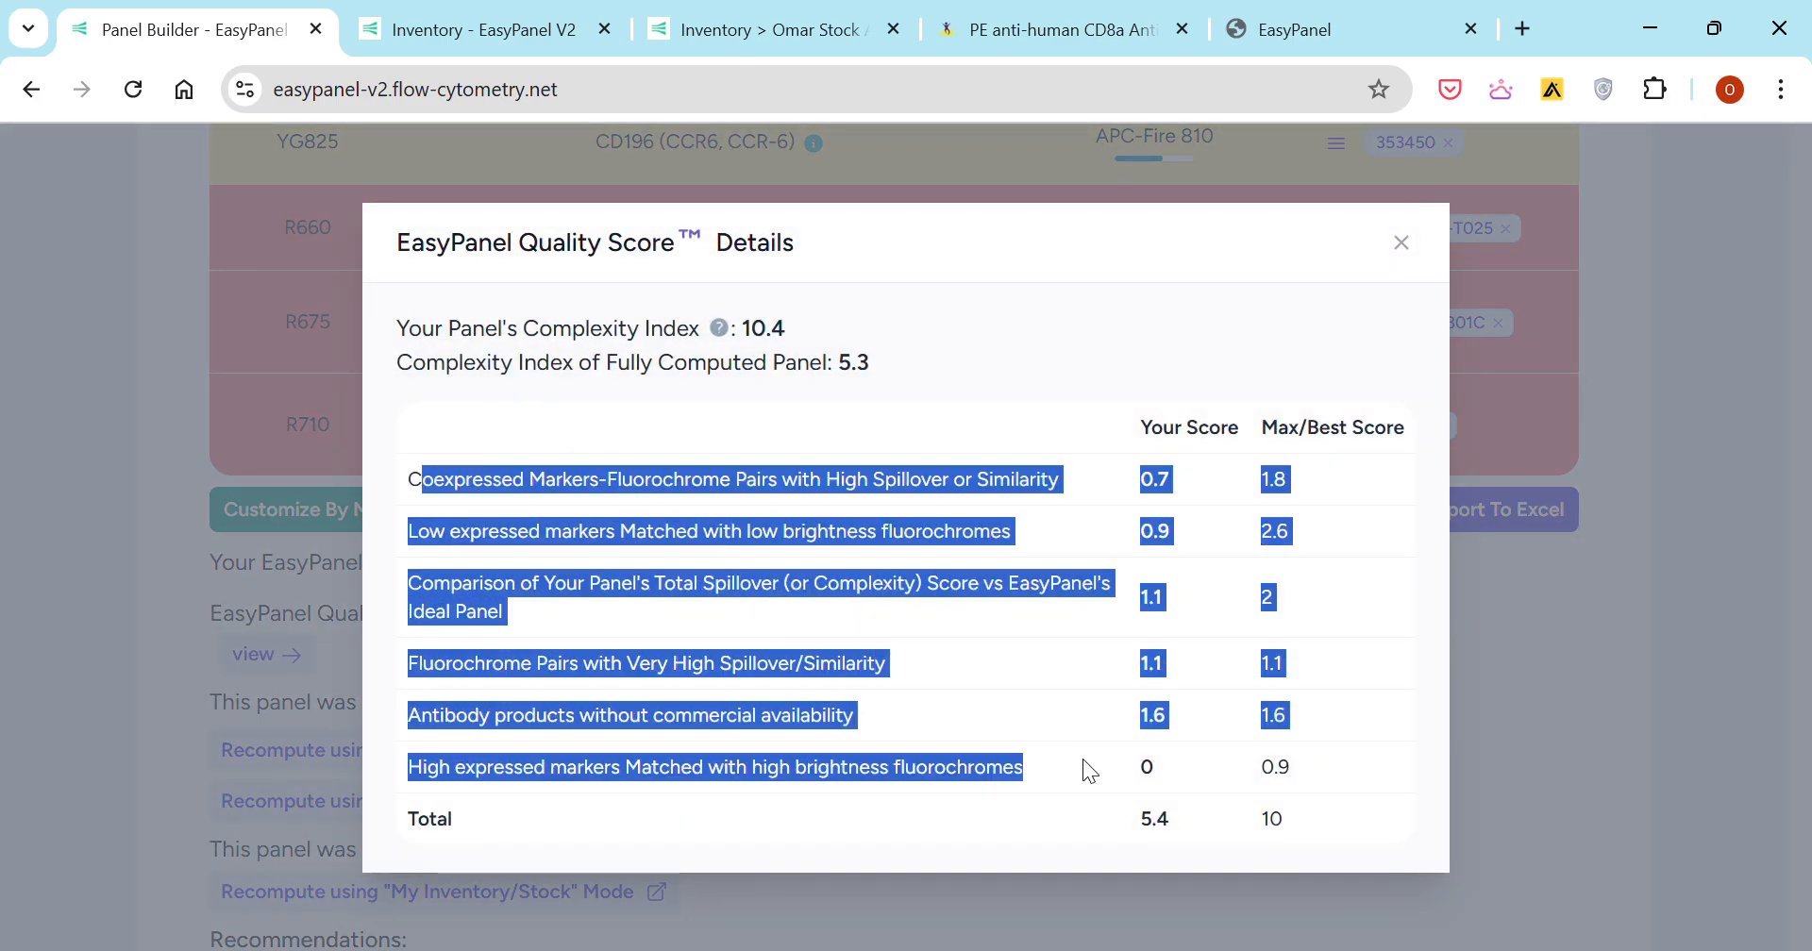
click(1053, 753)
triple_click(481, 555)
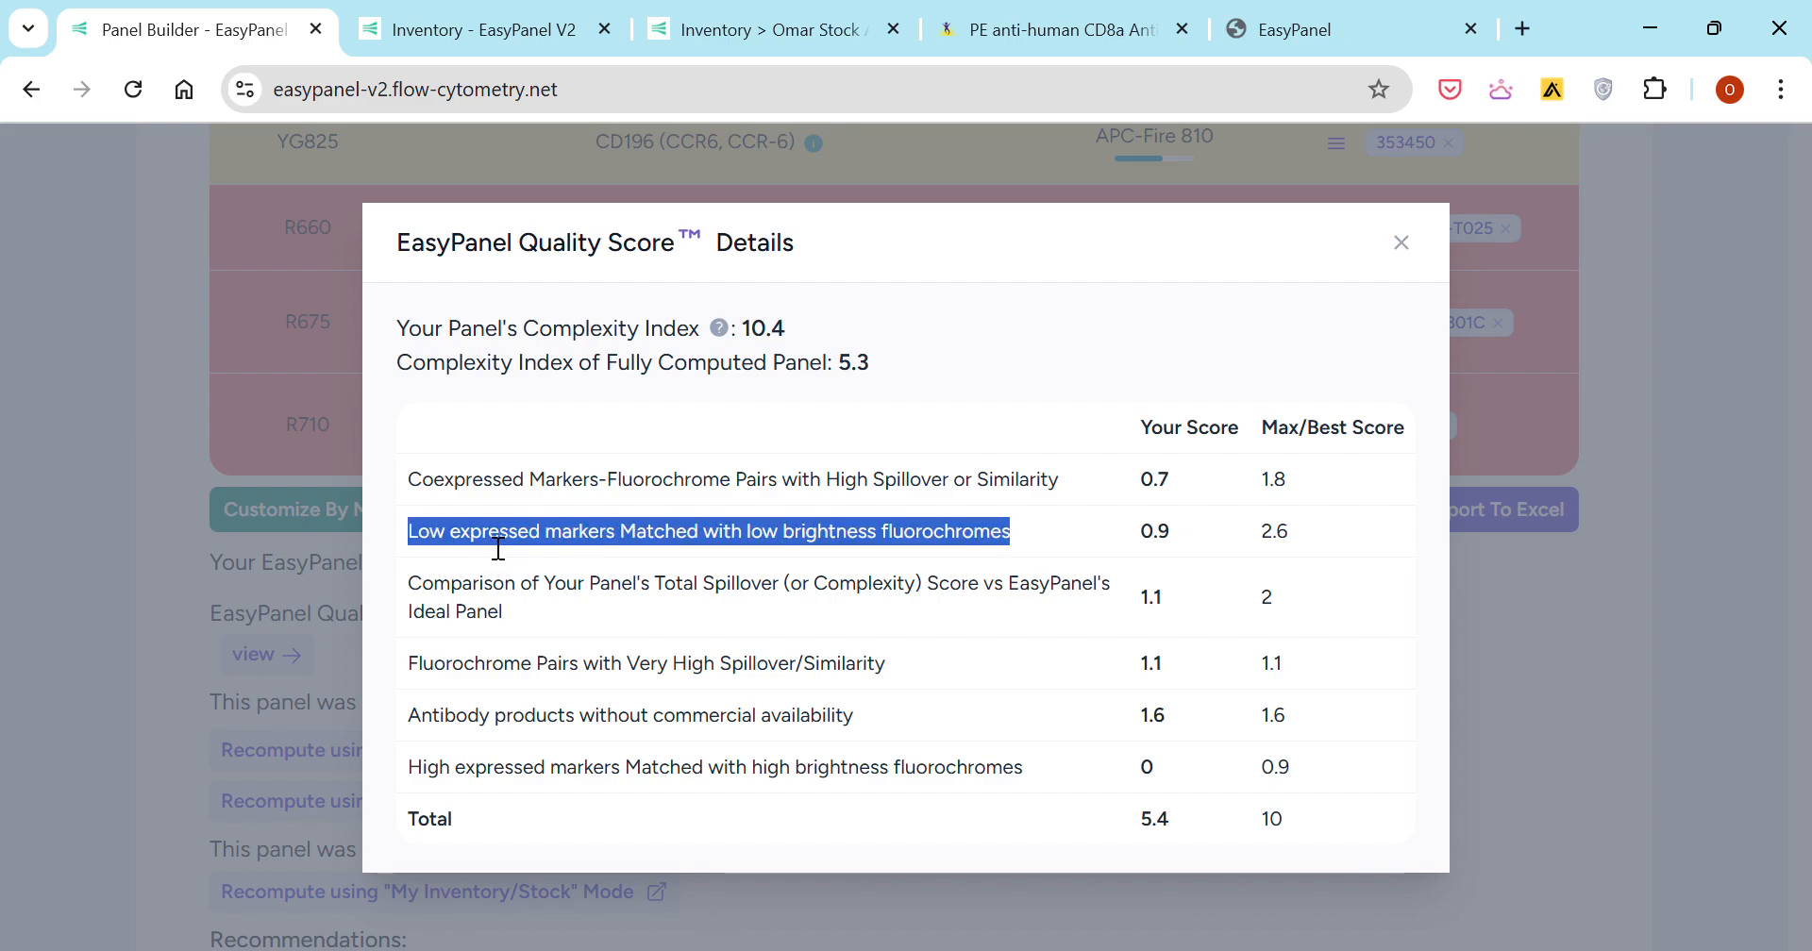
triple_click(819, 555)
drag(1162, 445, 1211, 453)
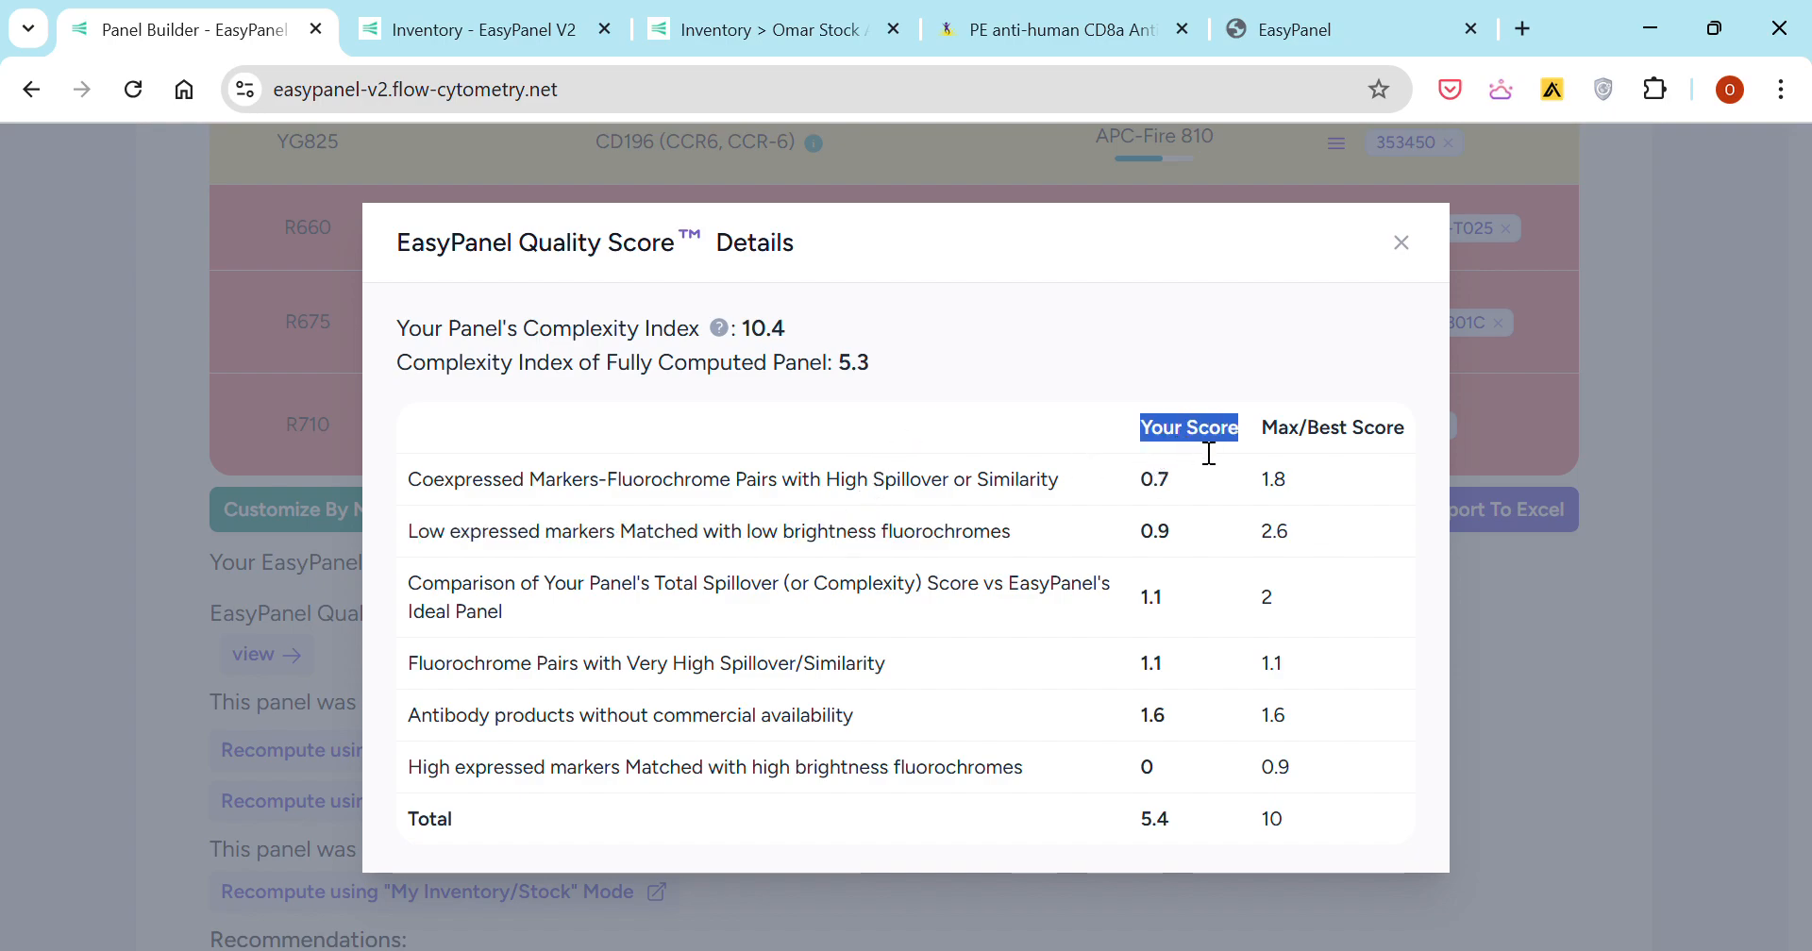
triple_click(1289, 443)
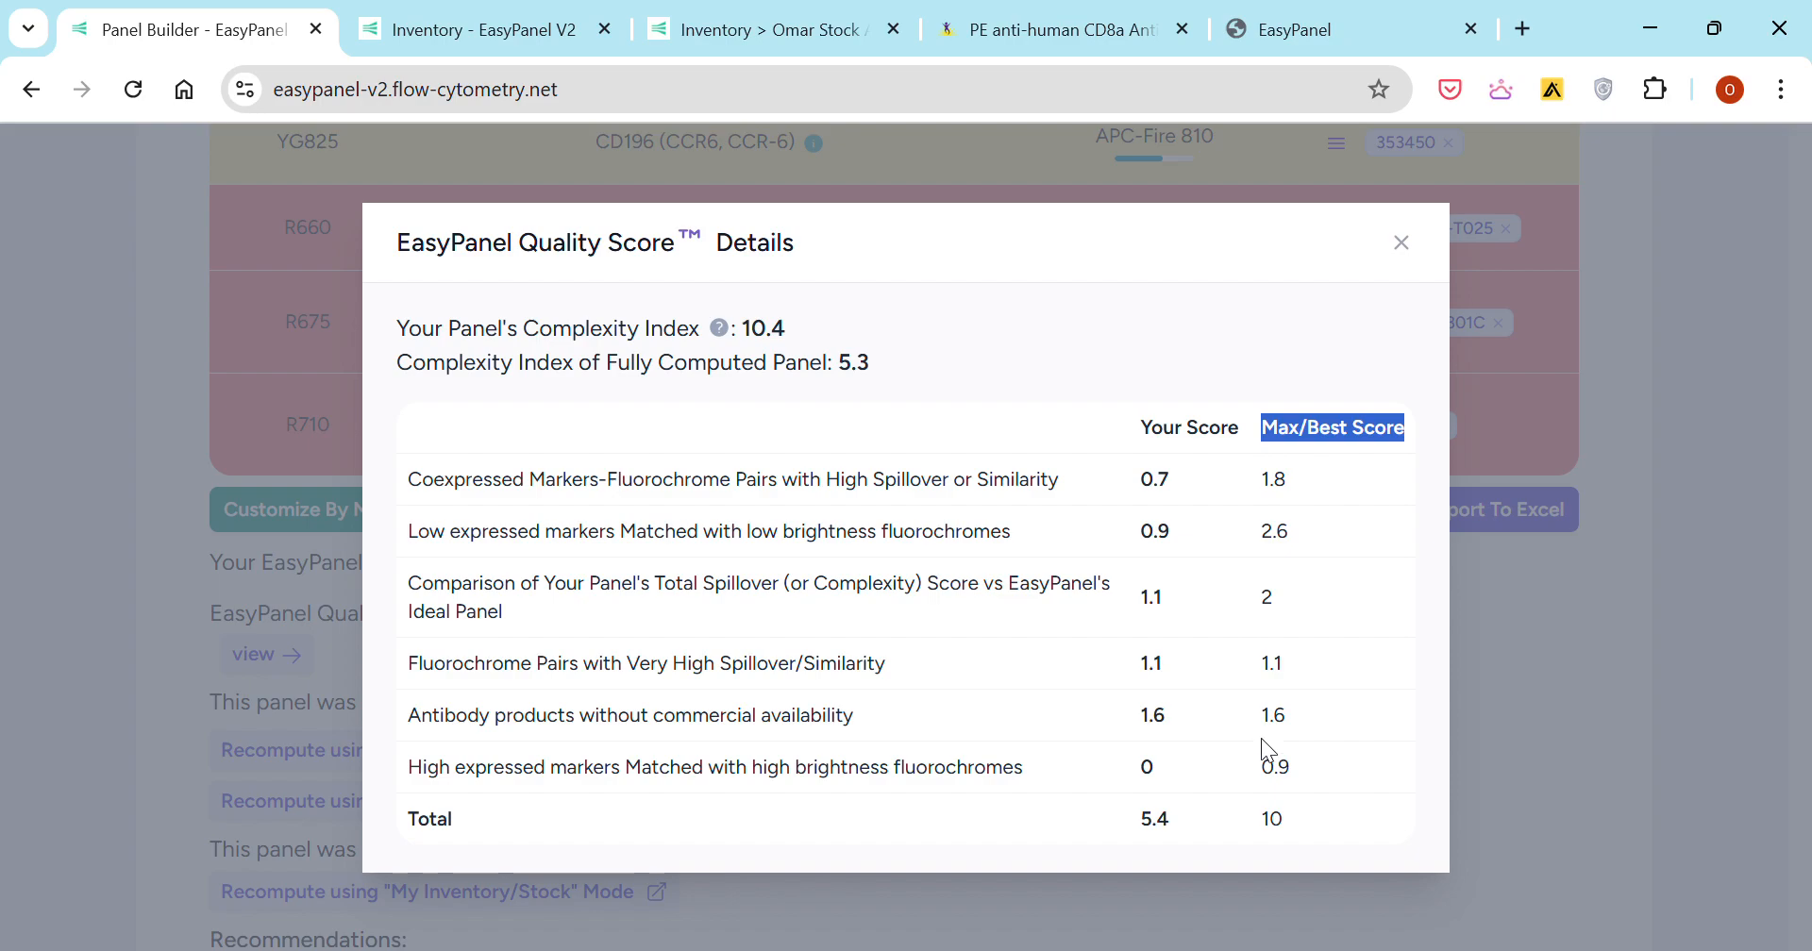
drag(1272, 821, 1296, 822)
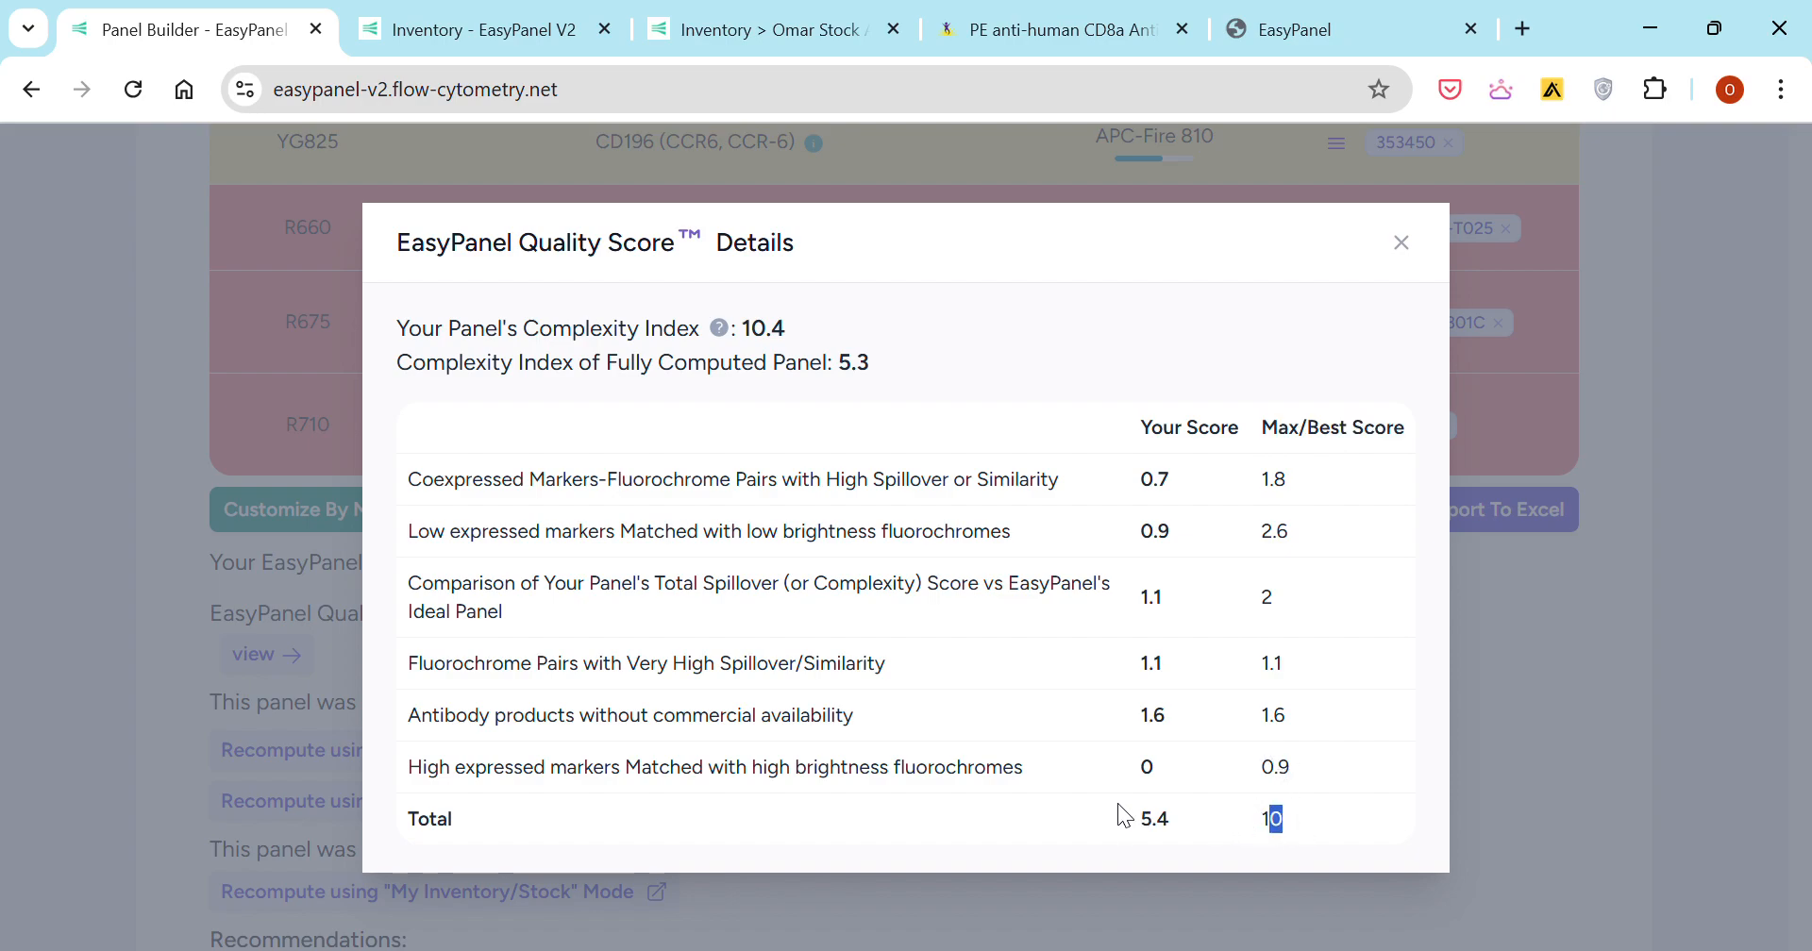
click(1403, 242)
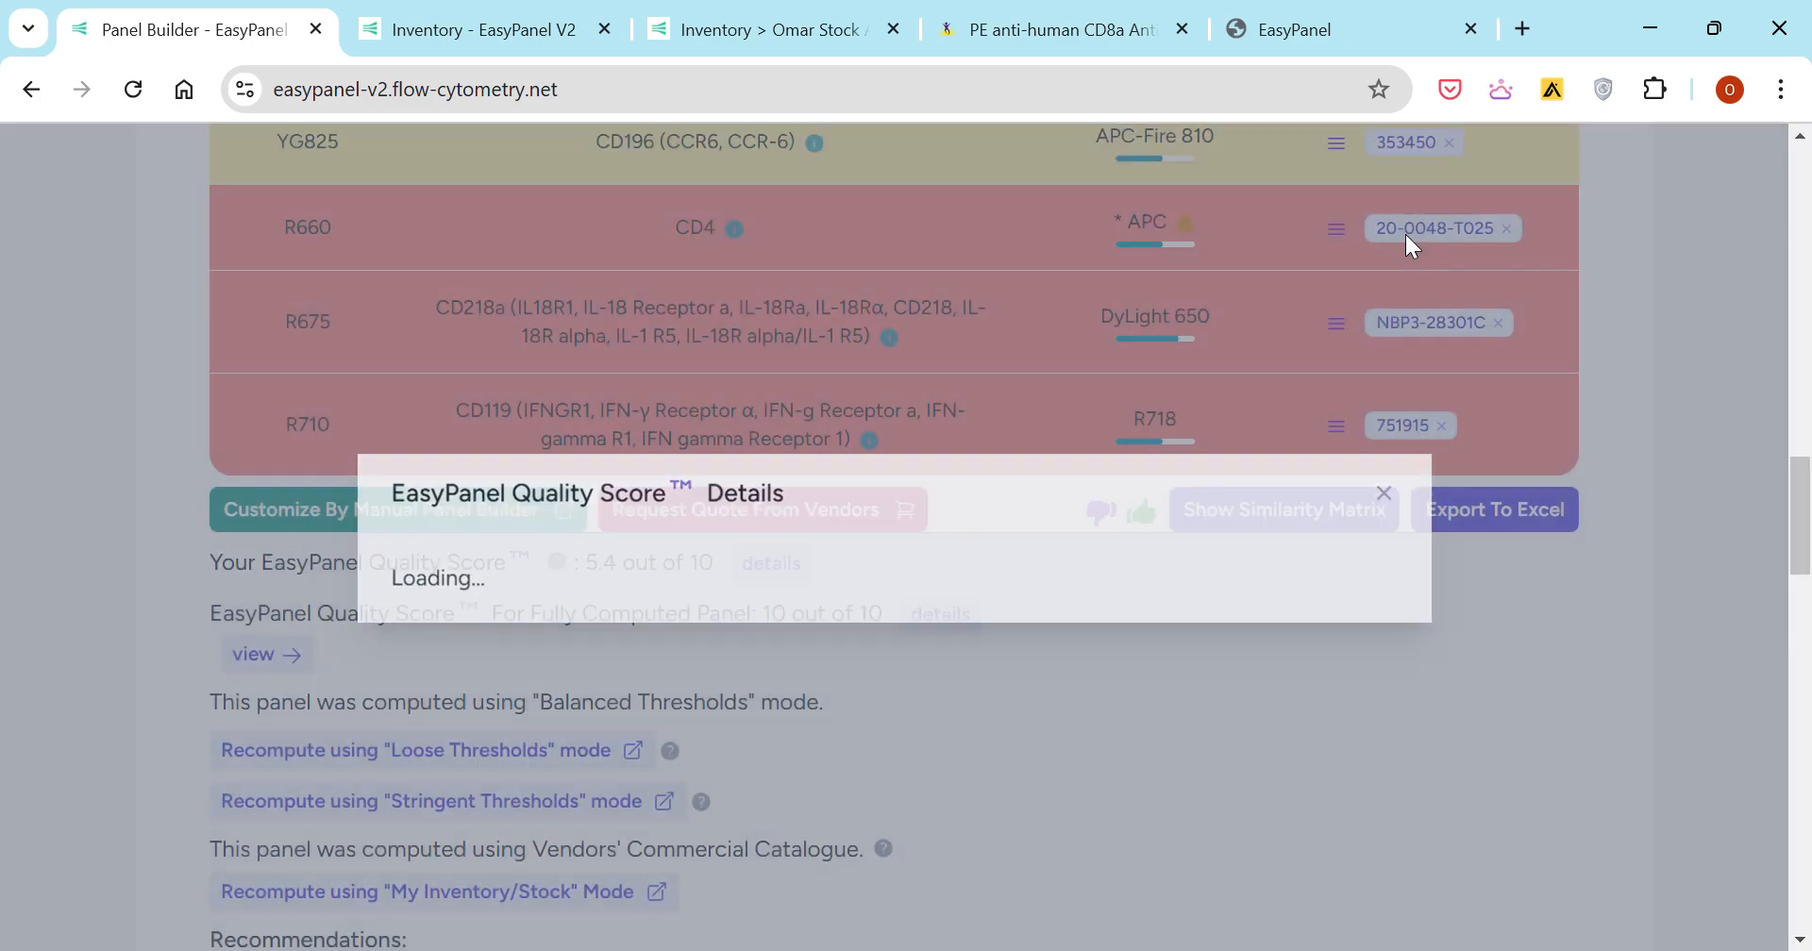
- Check the brightness score and warning for CD25 PerCP, and compare them with the low-expressed-marker criterion in the quality score details
scroll(1372, 309, up, 6)
scroll(1289, 331, up, 3)
mouse_move(1194, 480)
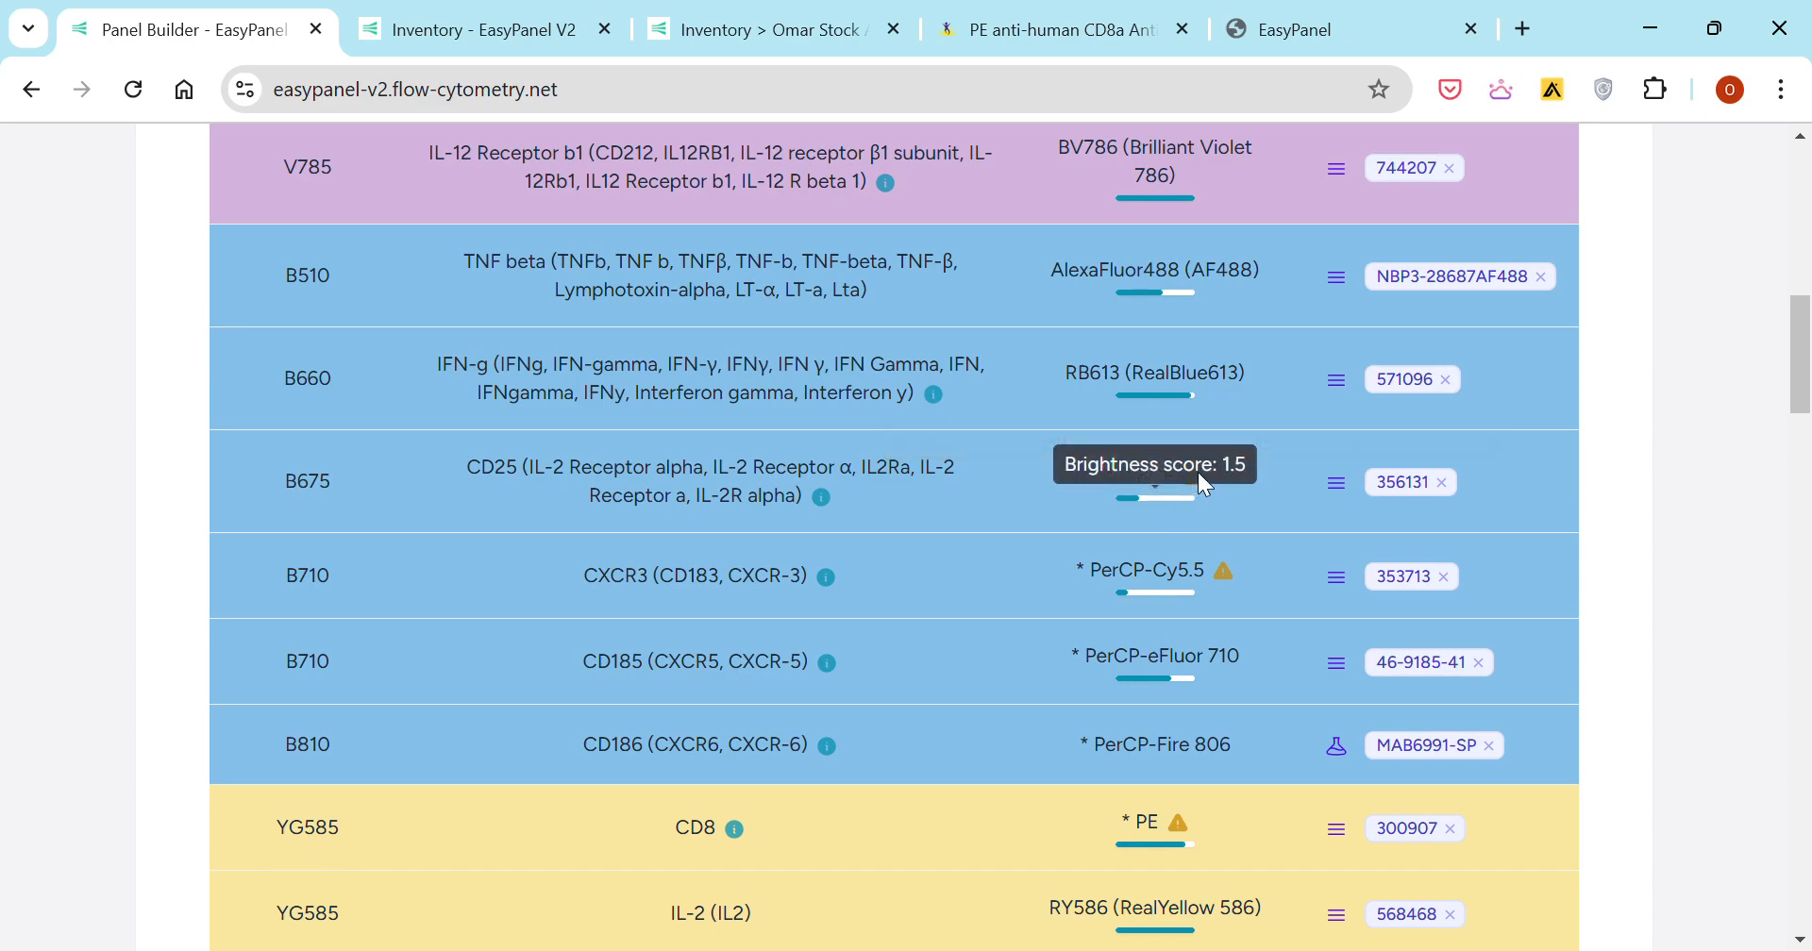
mouse_move(831, 510)
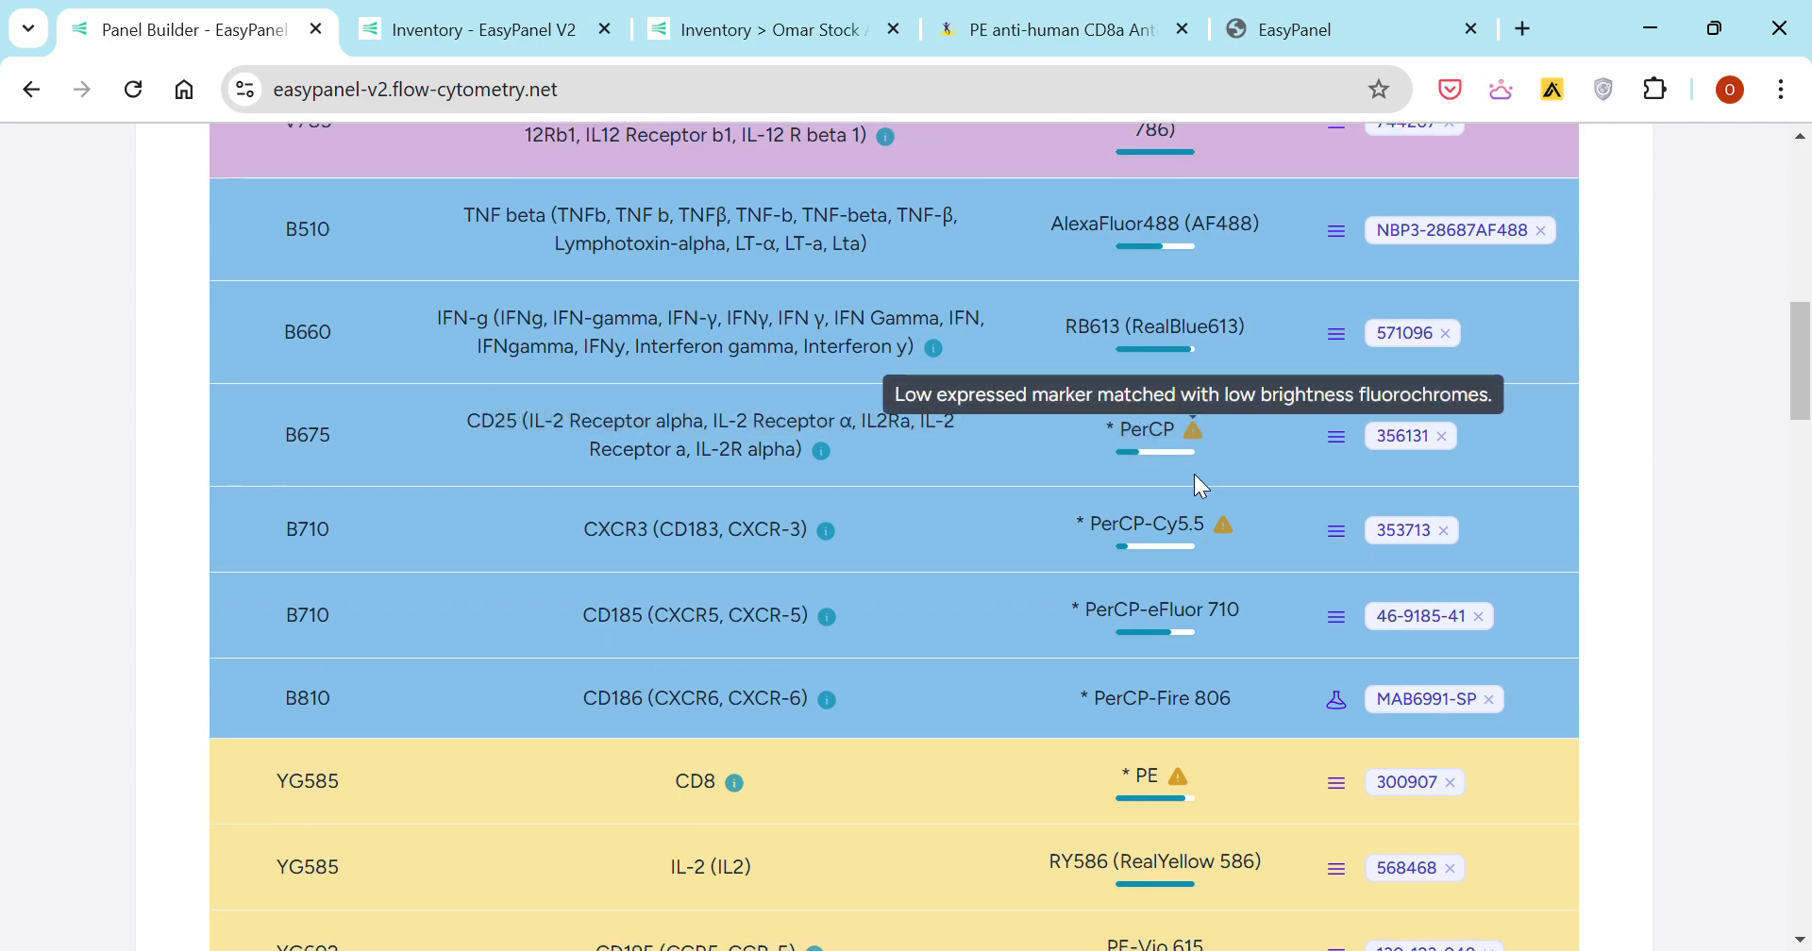
scroll(1191, 476, down, 10)
click(769, 571)
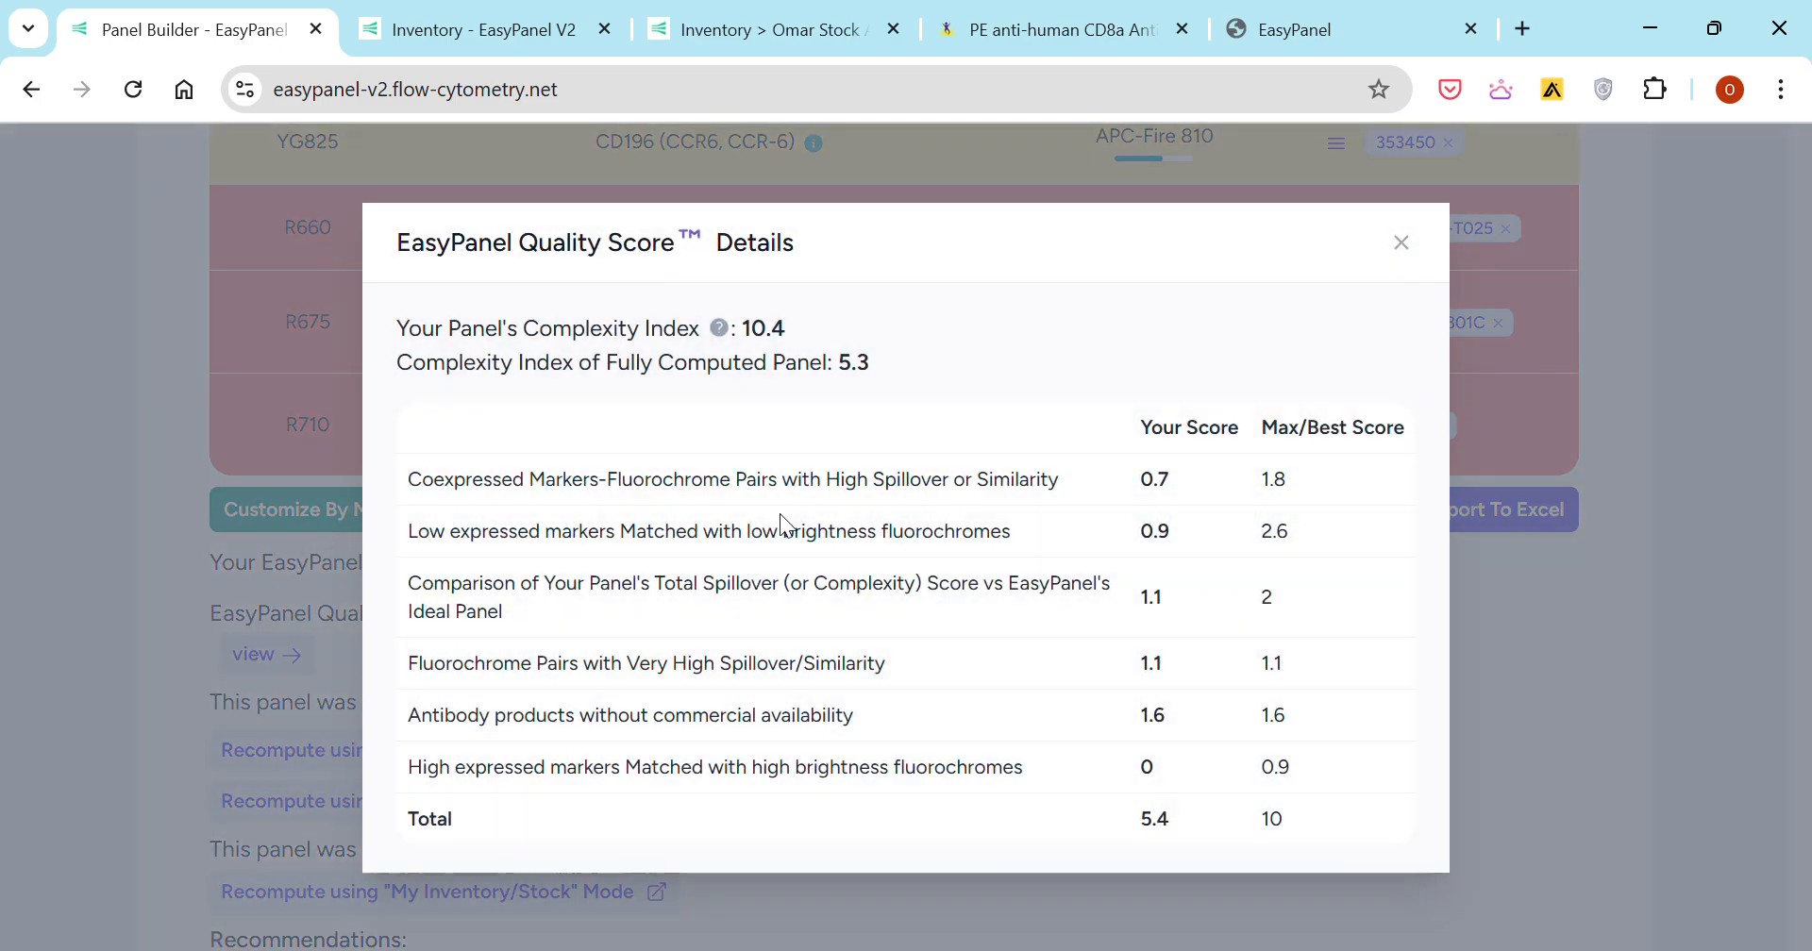
drag(733, 533, 1236, 538)
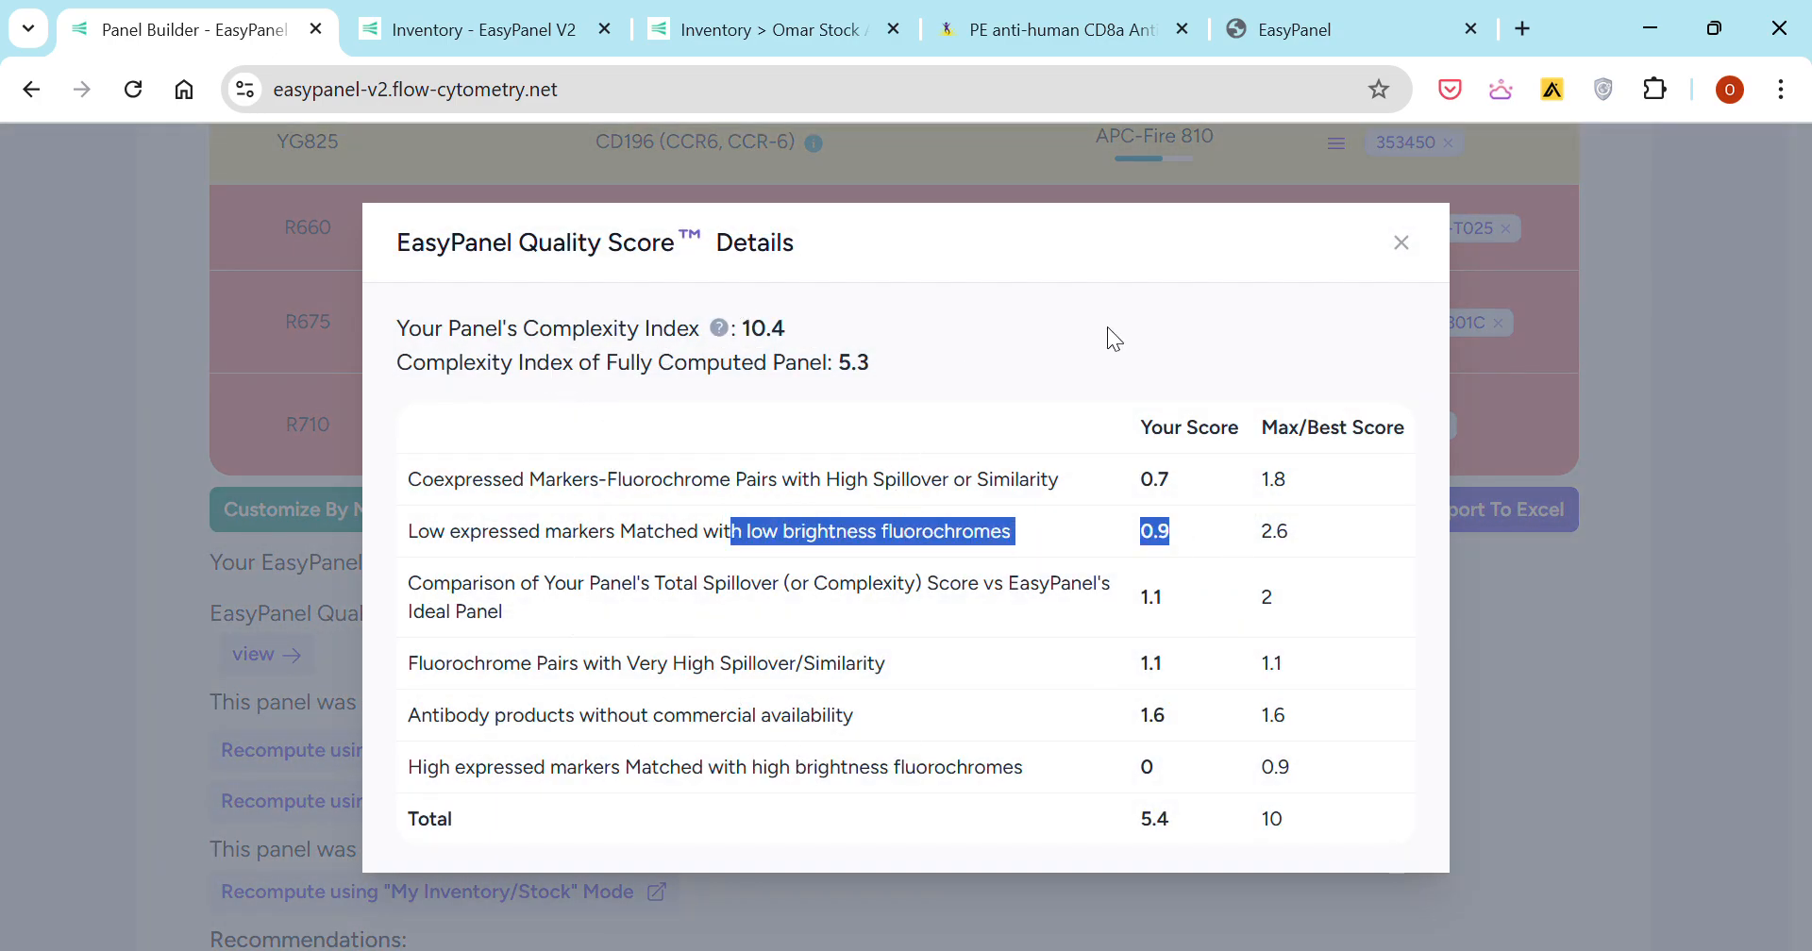
click(1402, 244)
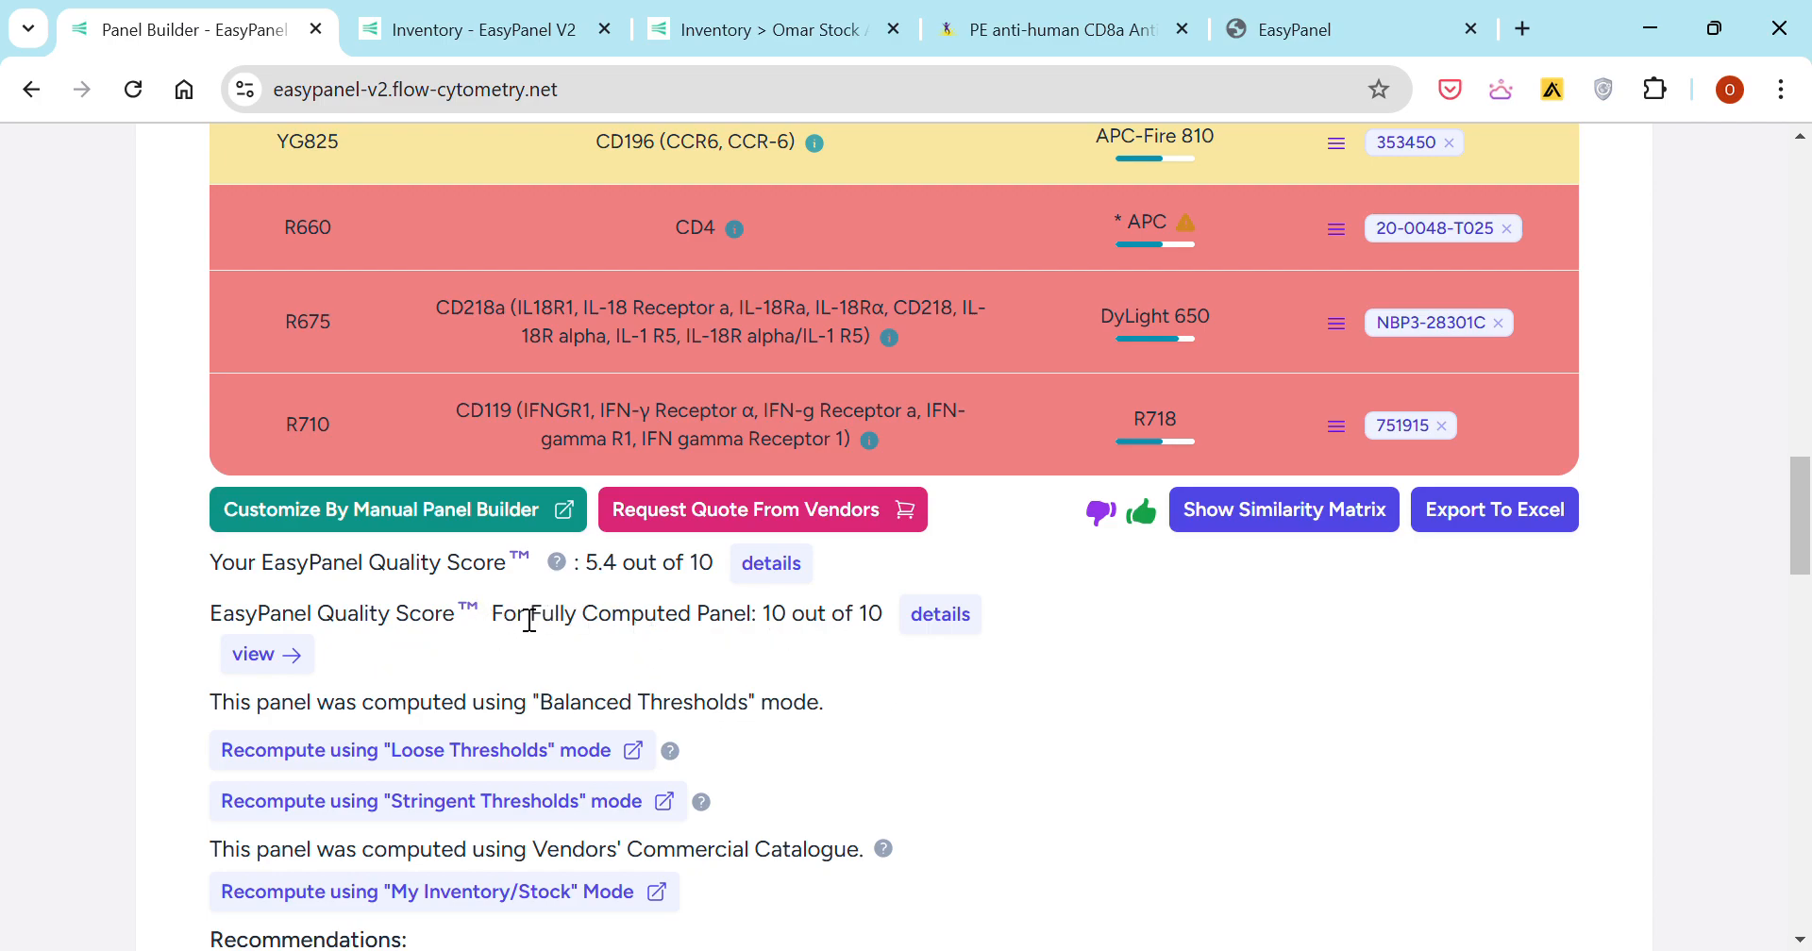
- View the EasyPanel Fully Computed Panel and compare it with the requested panel by switching between the two
drag(531, 619, 767, 633)
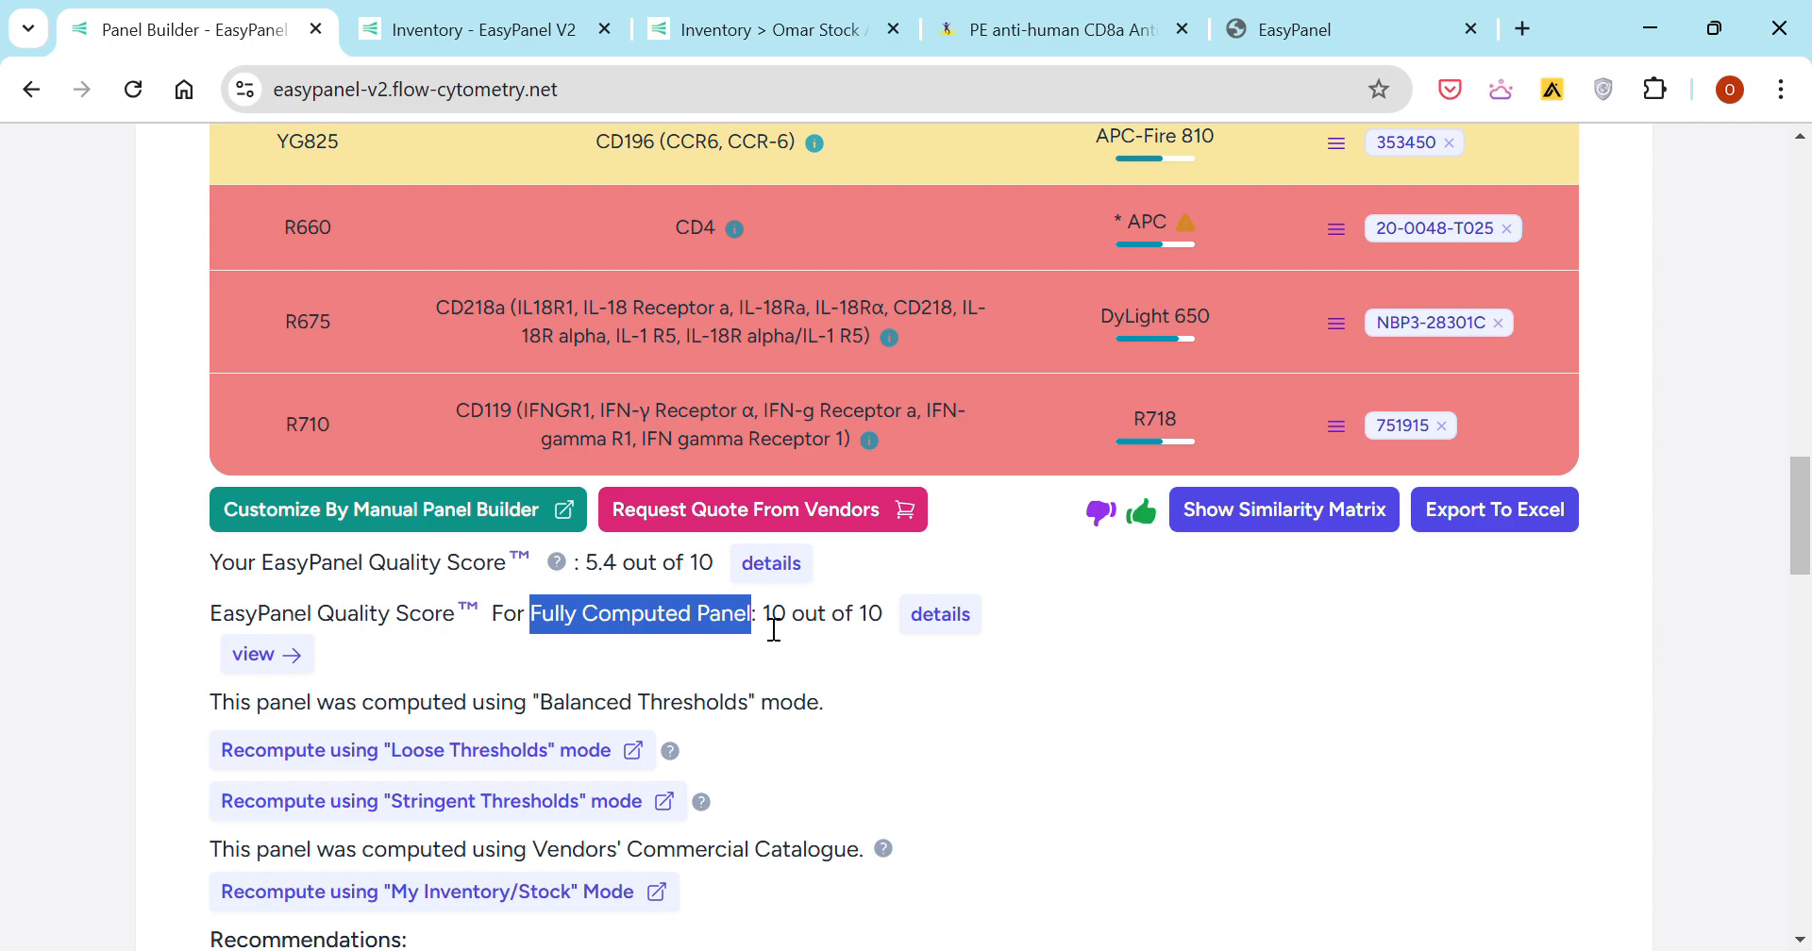
click(315, 654)
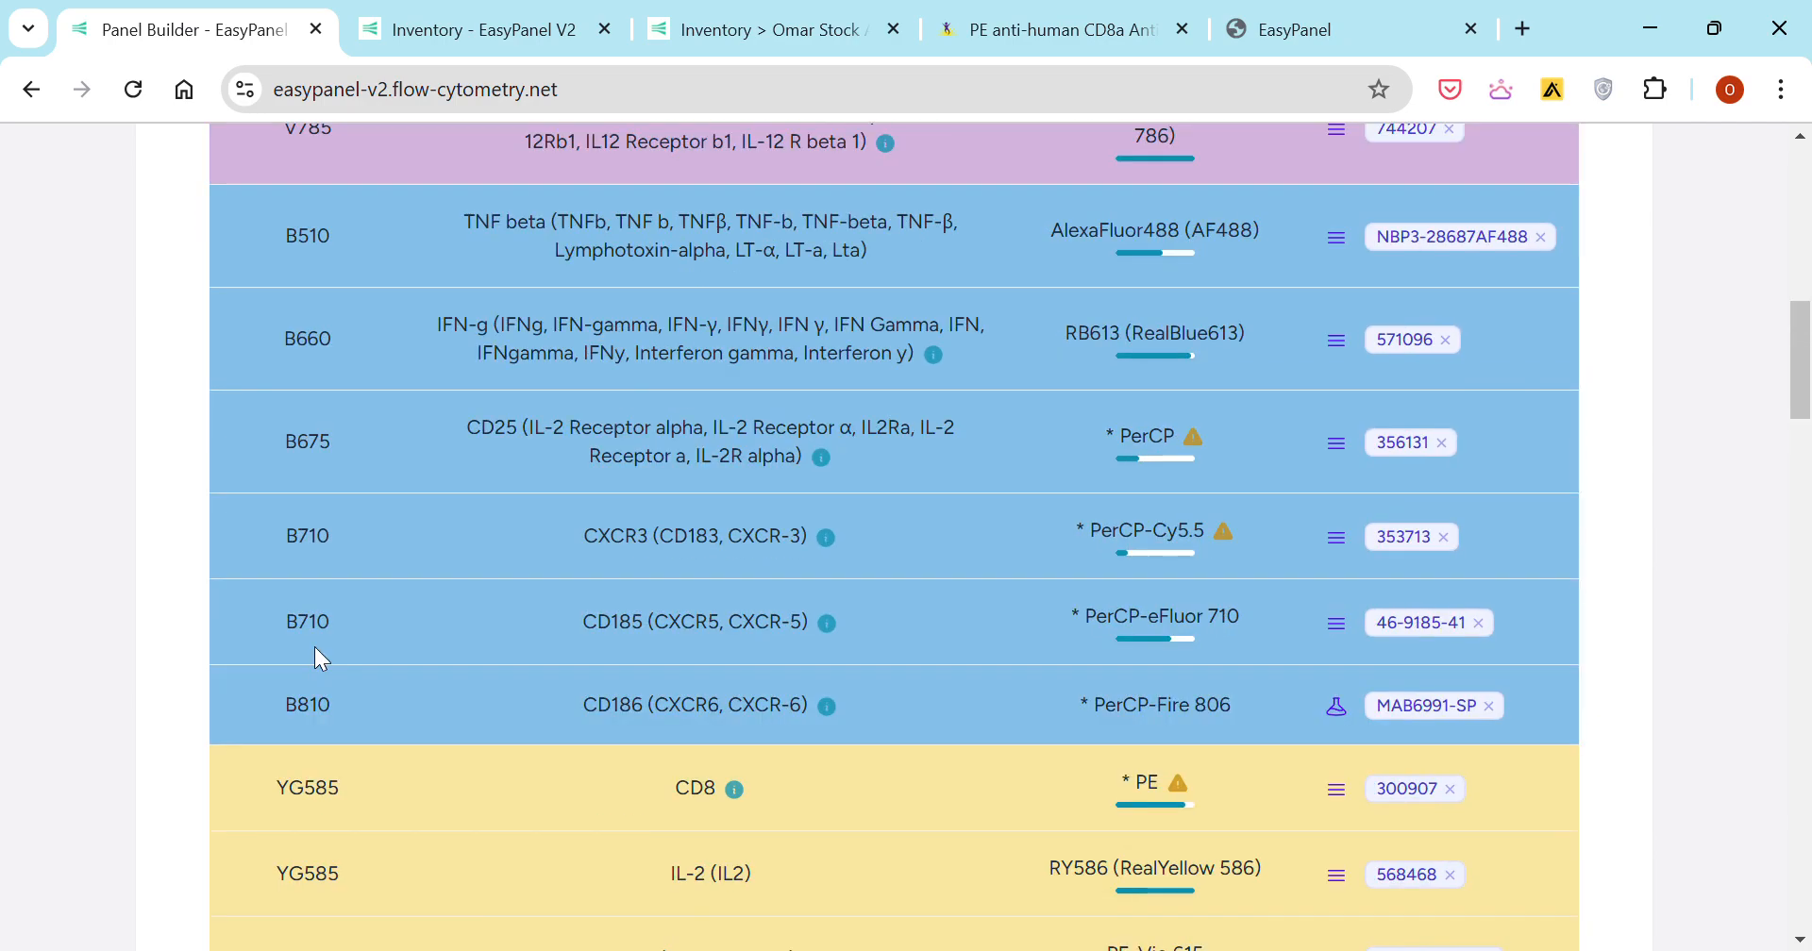
click(1247, 566)
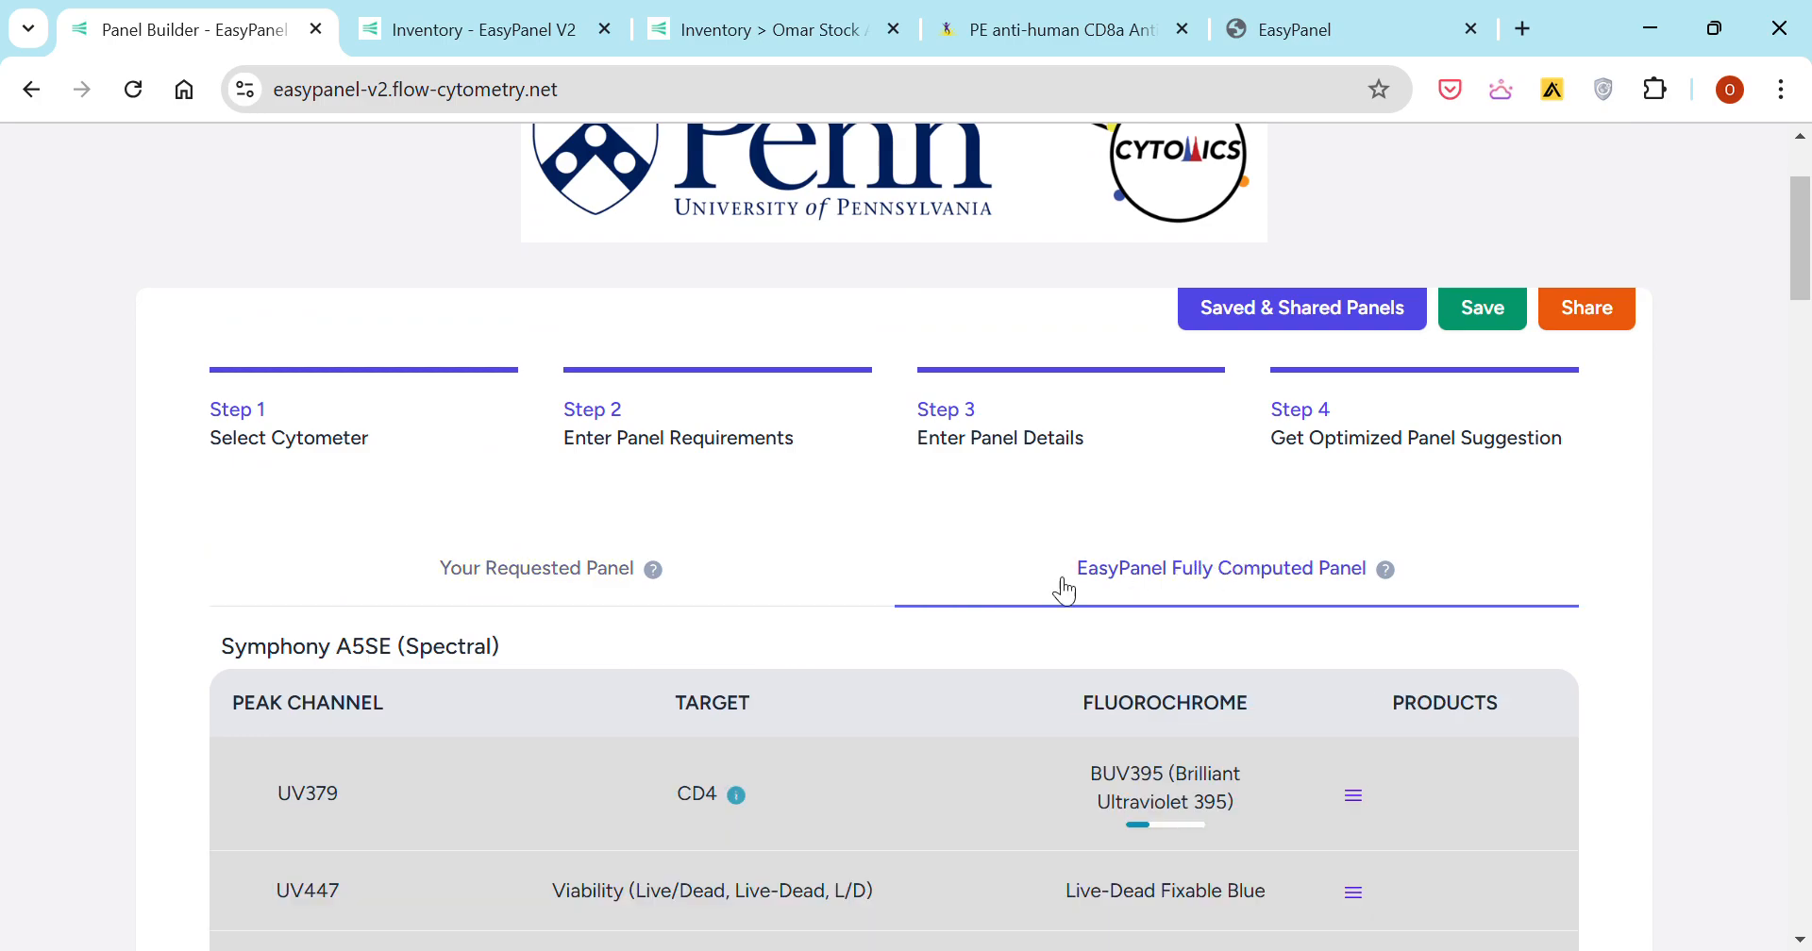
click(547, 594)
click(1161, 586)
click(667, 582)
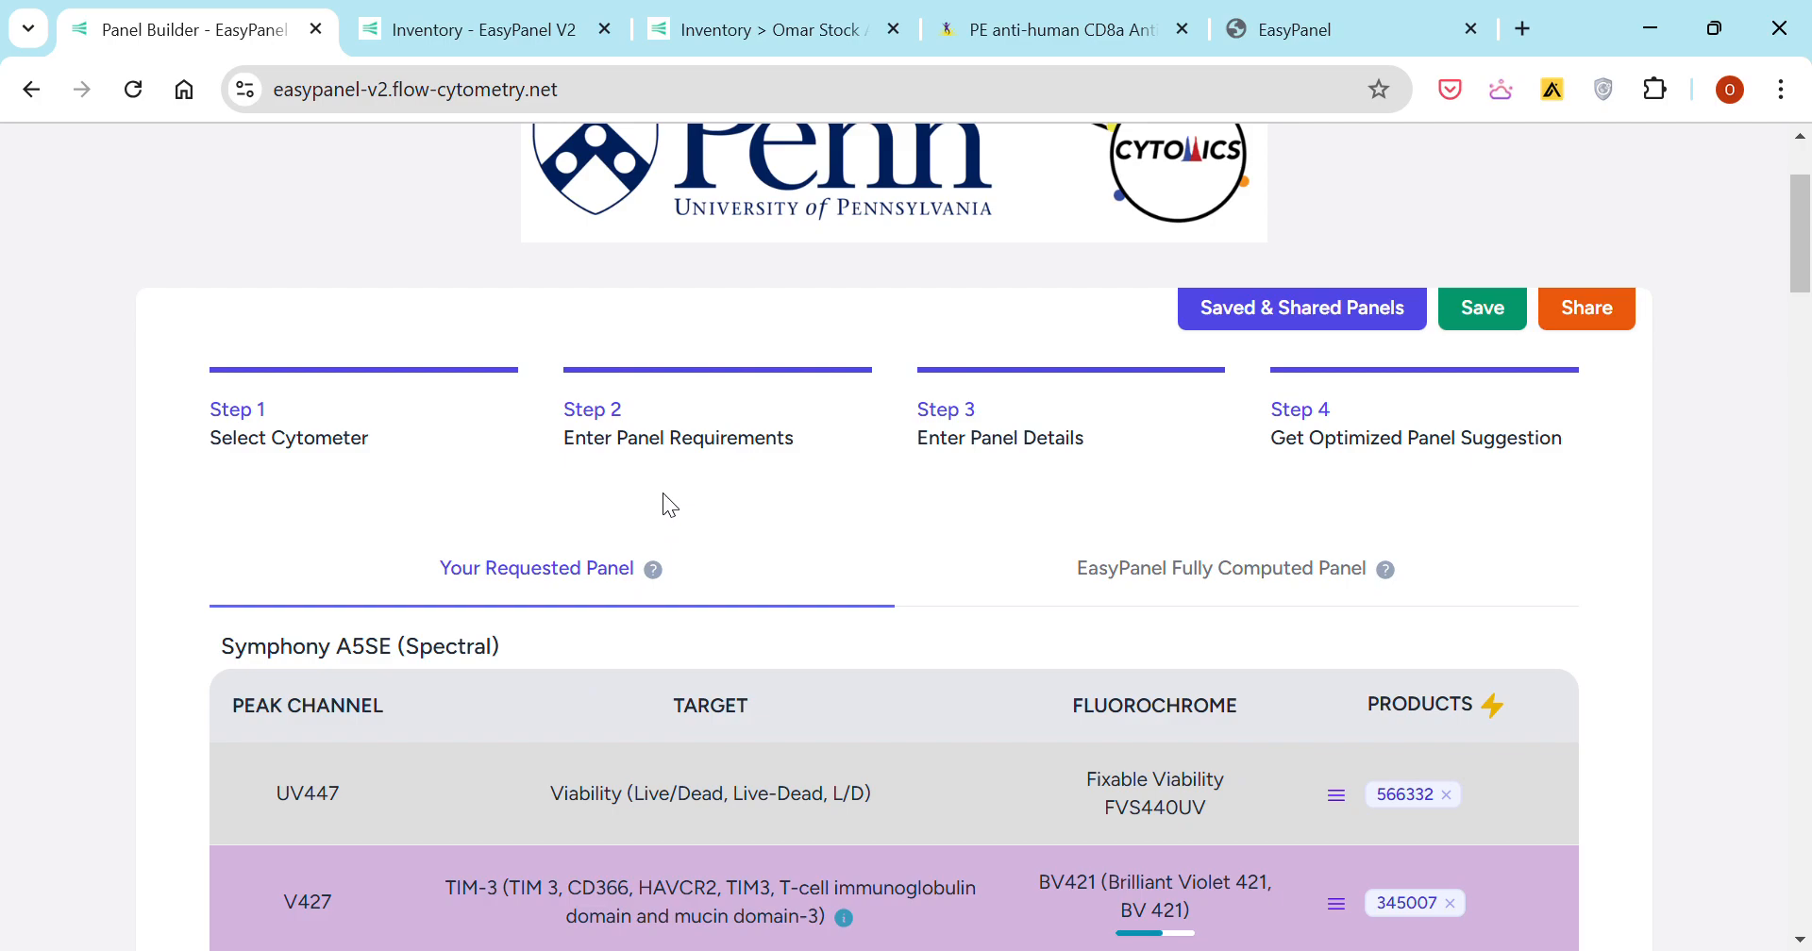
click(1085, 570)
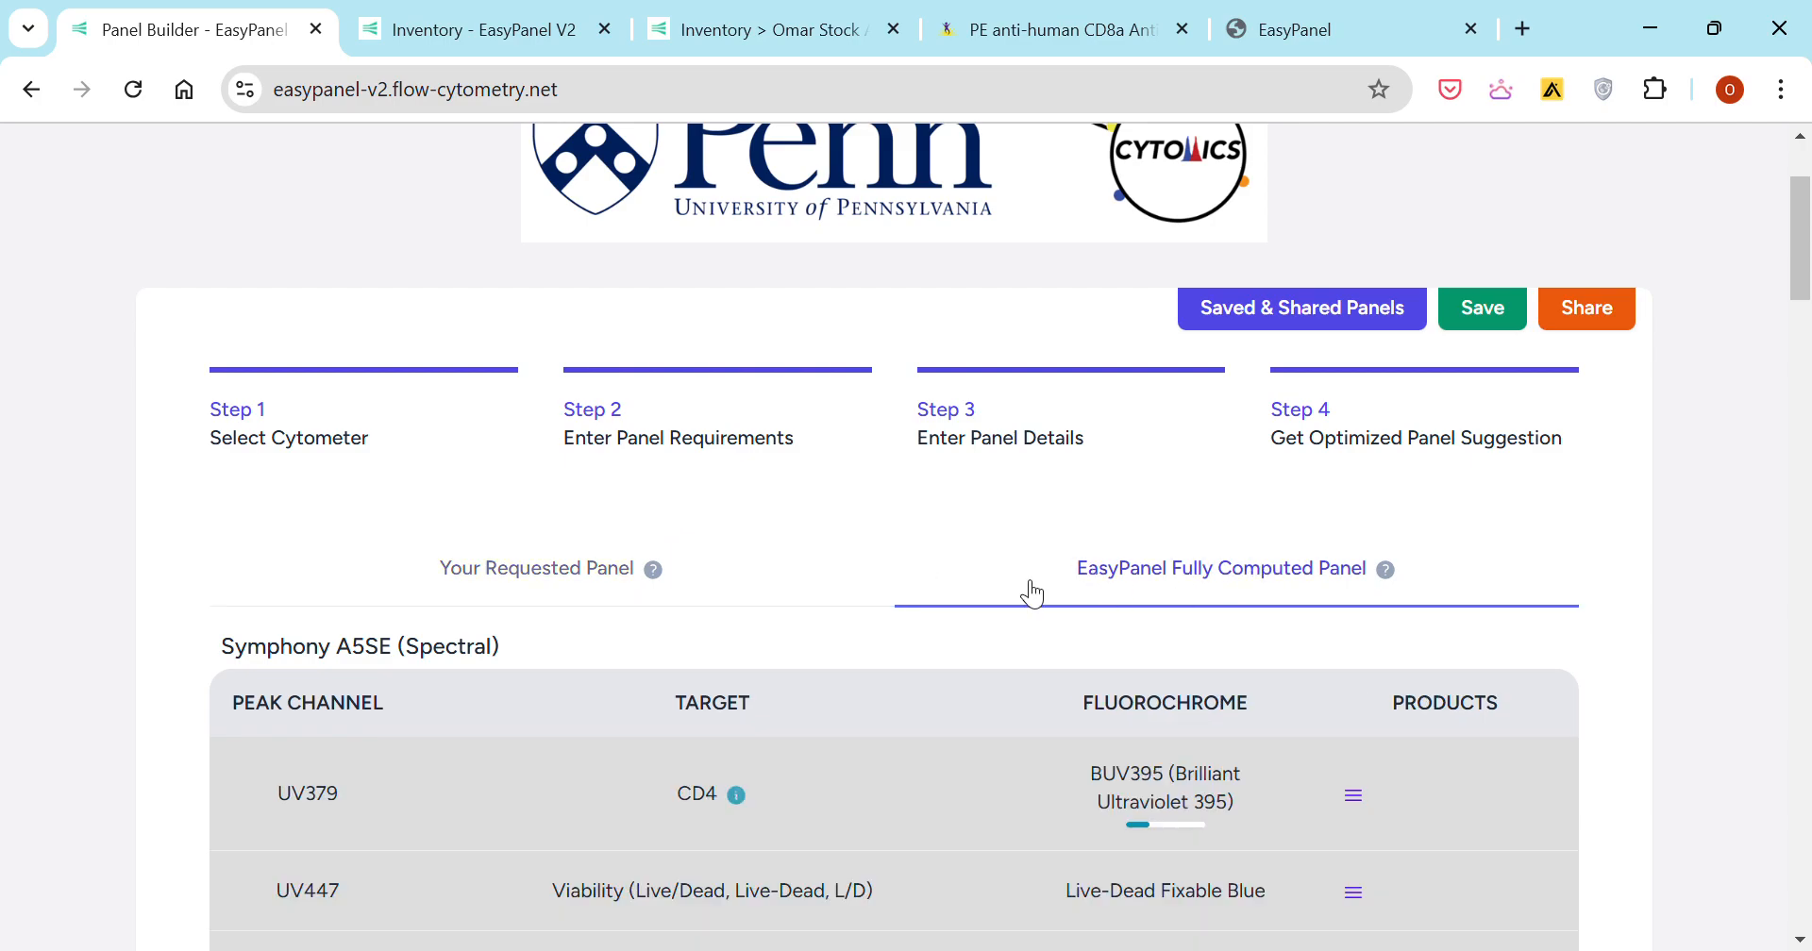
- Look through the fully computed panel's target-fluorochrome pairs, quality score and recommendations
scroll(1152, 598, down, 15)
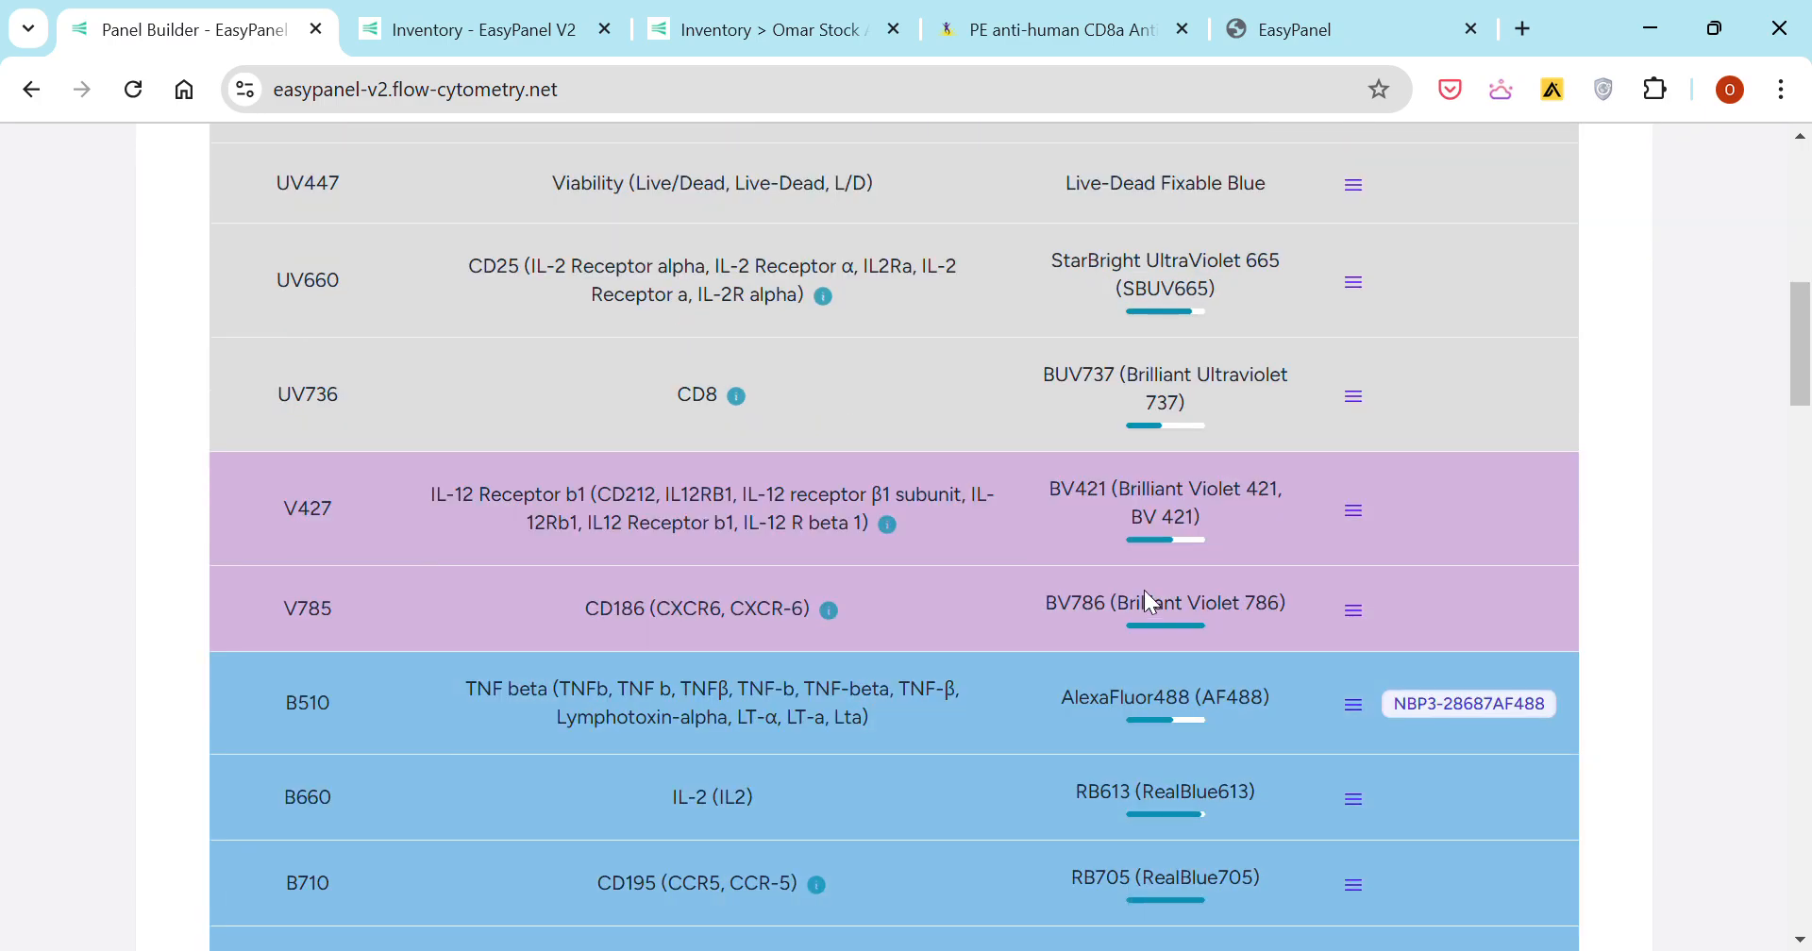
scroll(1160, 607, down, 7)
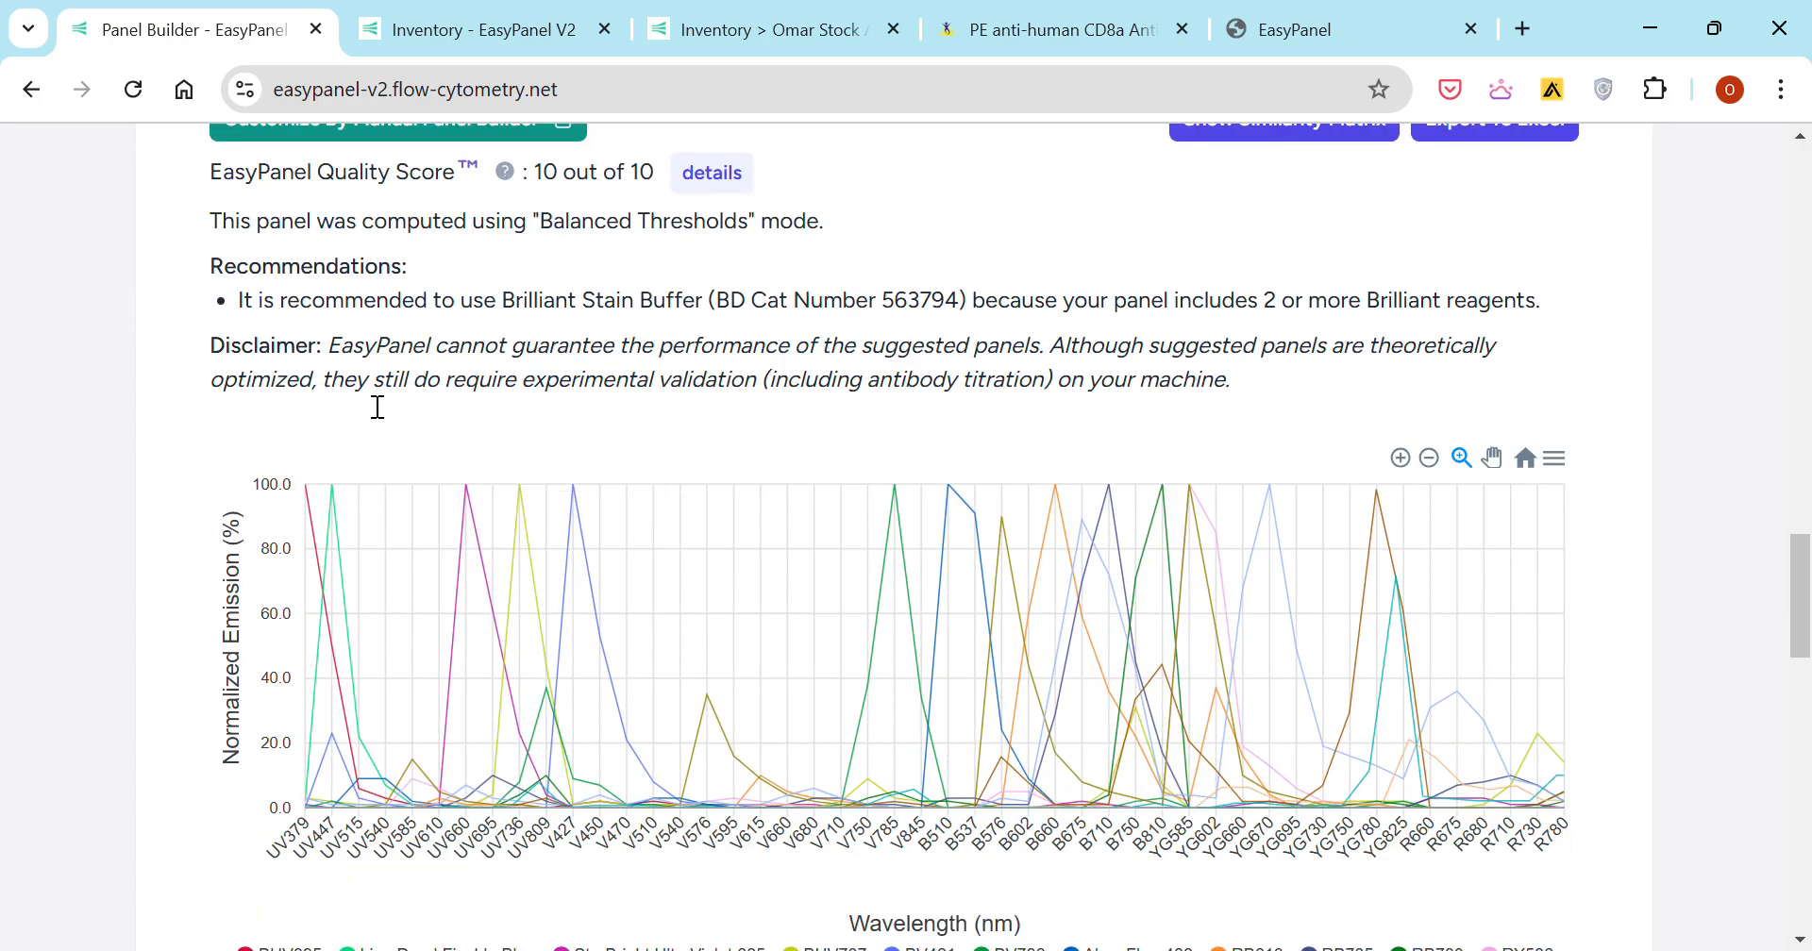
scroll(518, 380, up, 12)
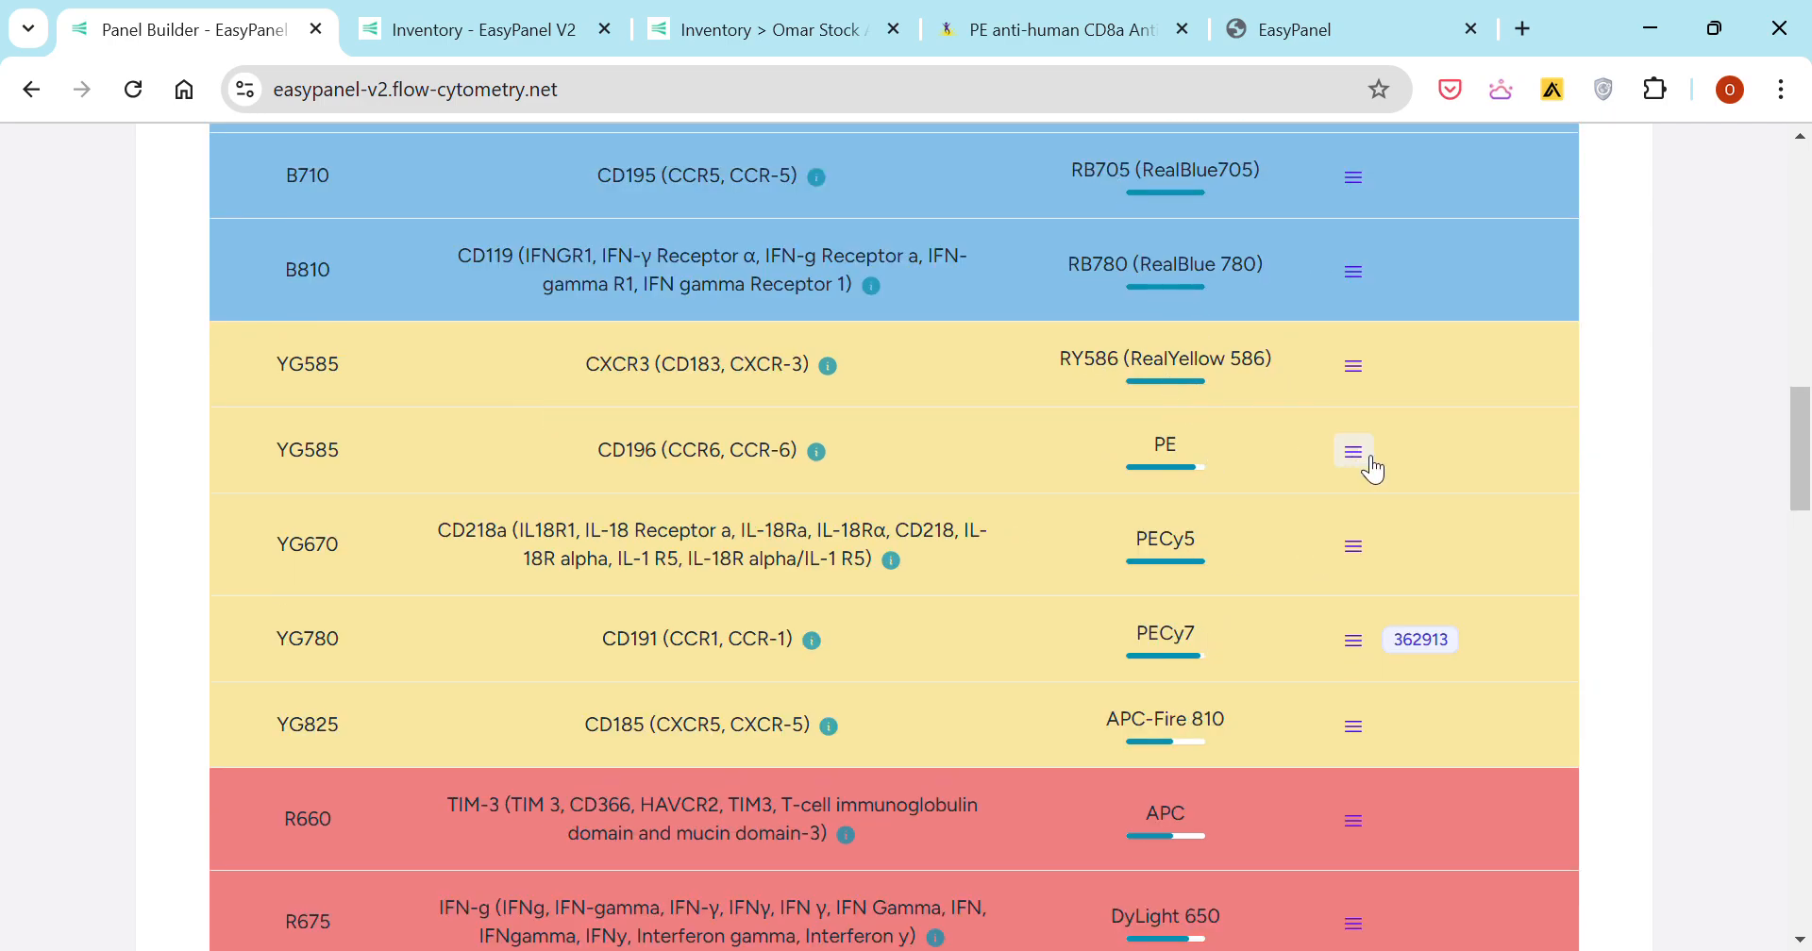
scroll(1283, 453, down, 8)
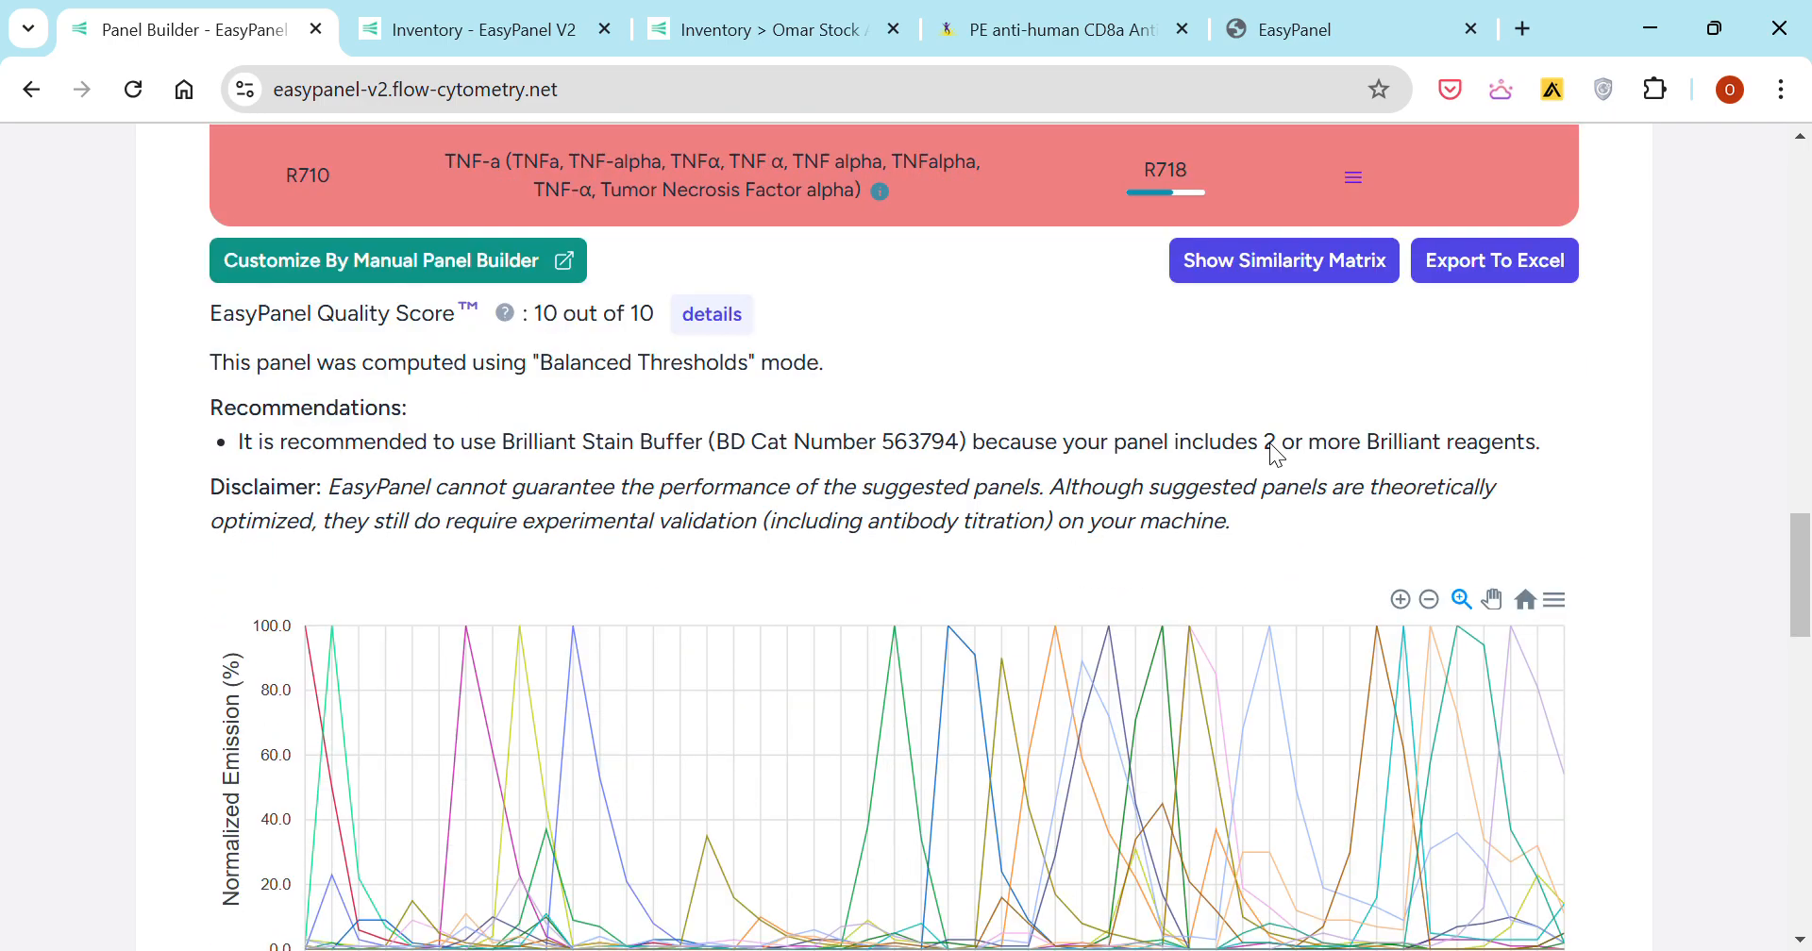
scroll(786, 462, up, 15)
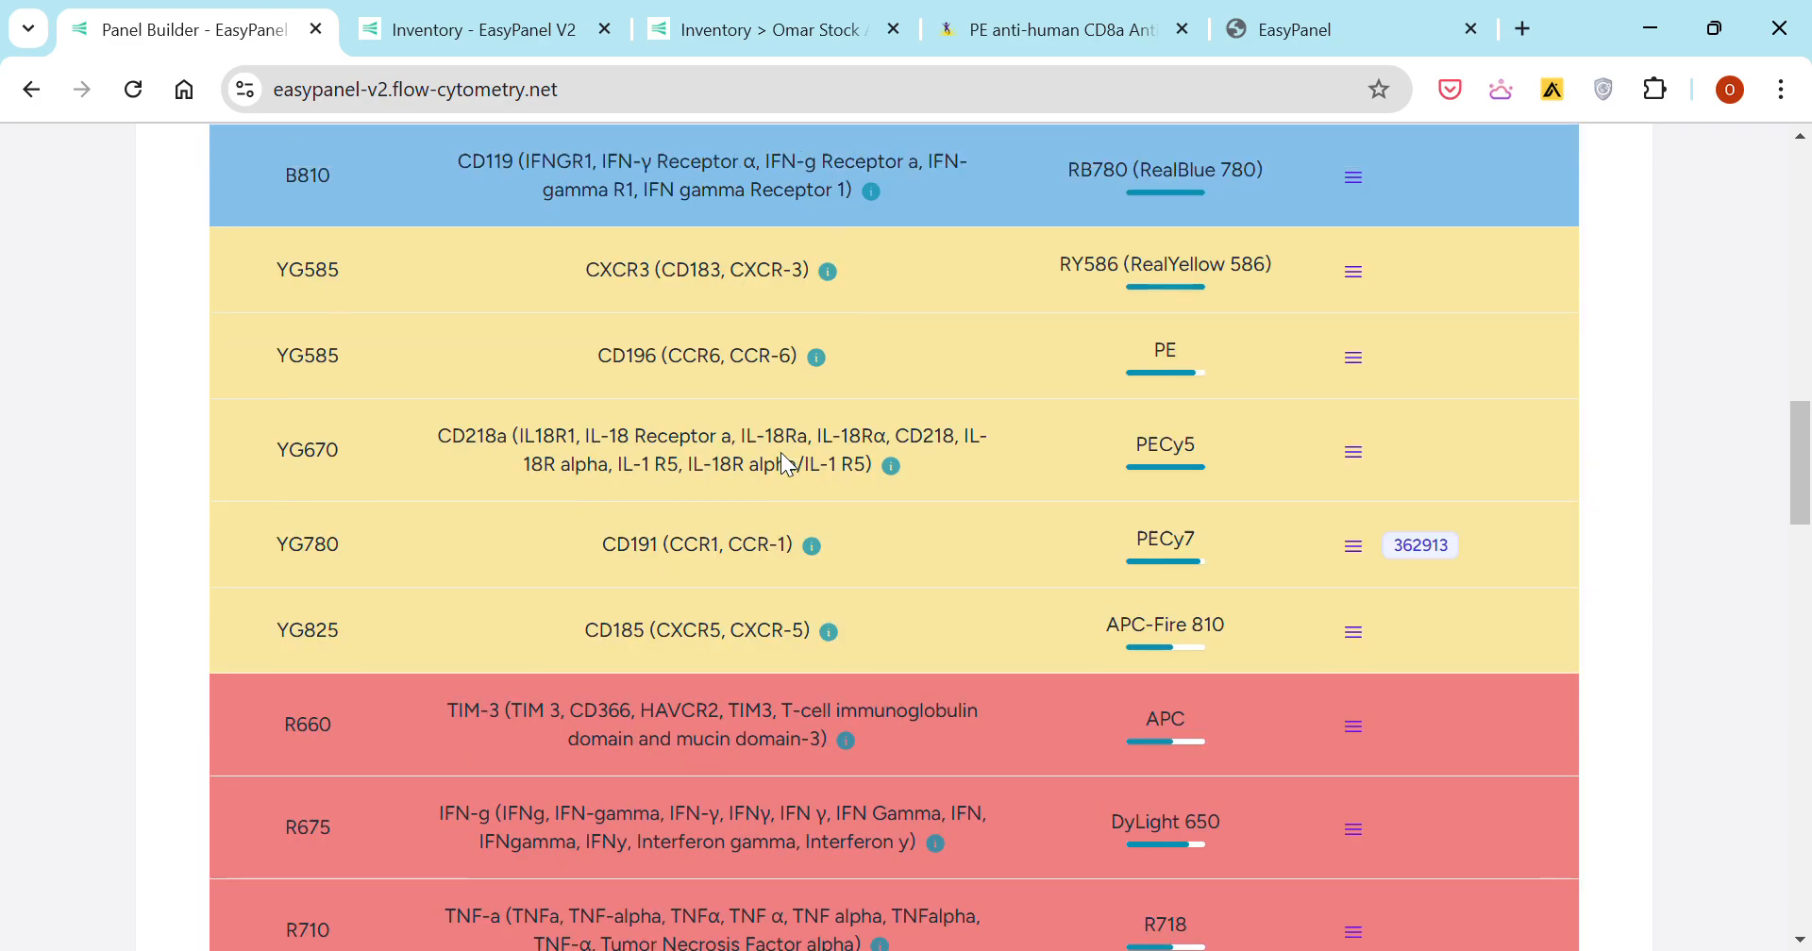
scroll(786, 462, up, 4)
- Return to the requested panel and examine its recommendations, emission spectra chart and gating strategy figure
click(518, 422)
scroll(514, 426, down, 10)
scroll(519, 436, down, 8)
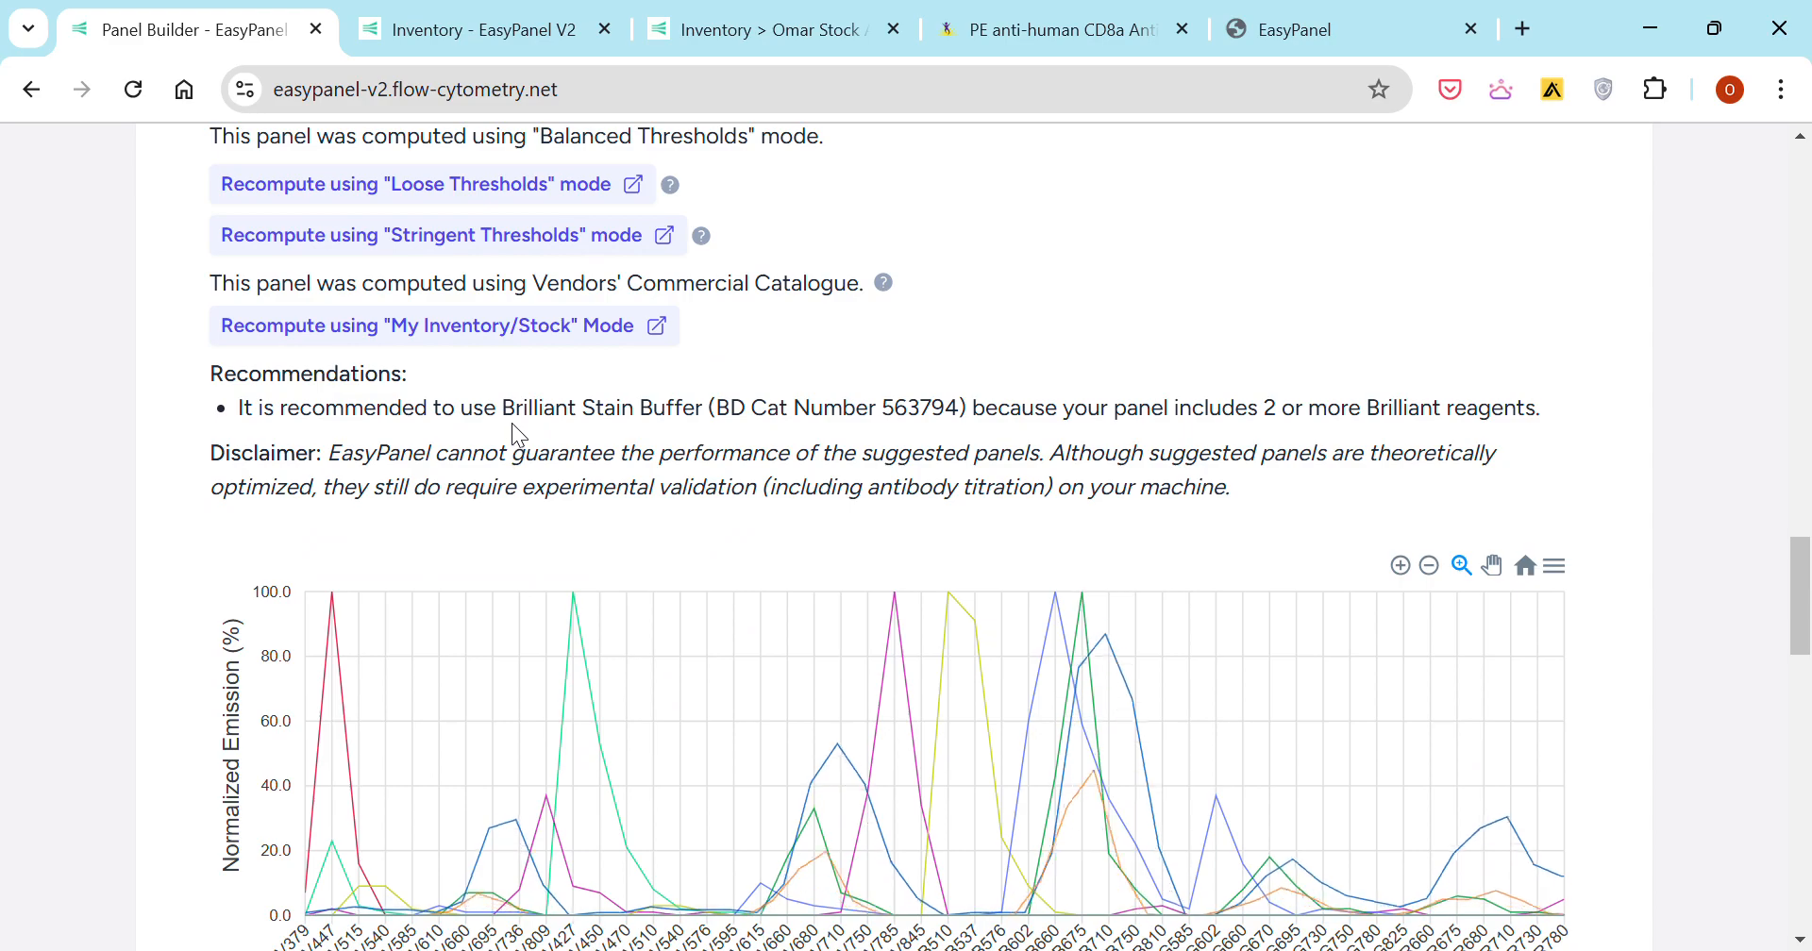
scroll(98, 480, down, 1)
scroll(92, 469, down, 15)
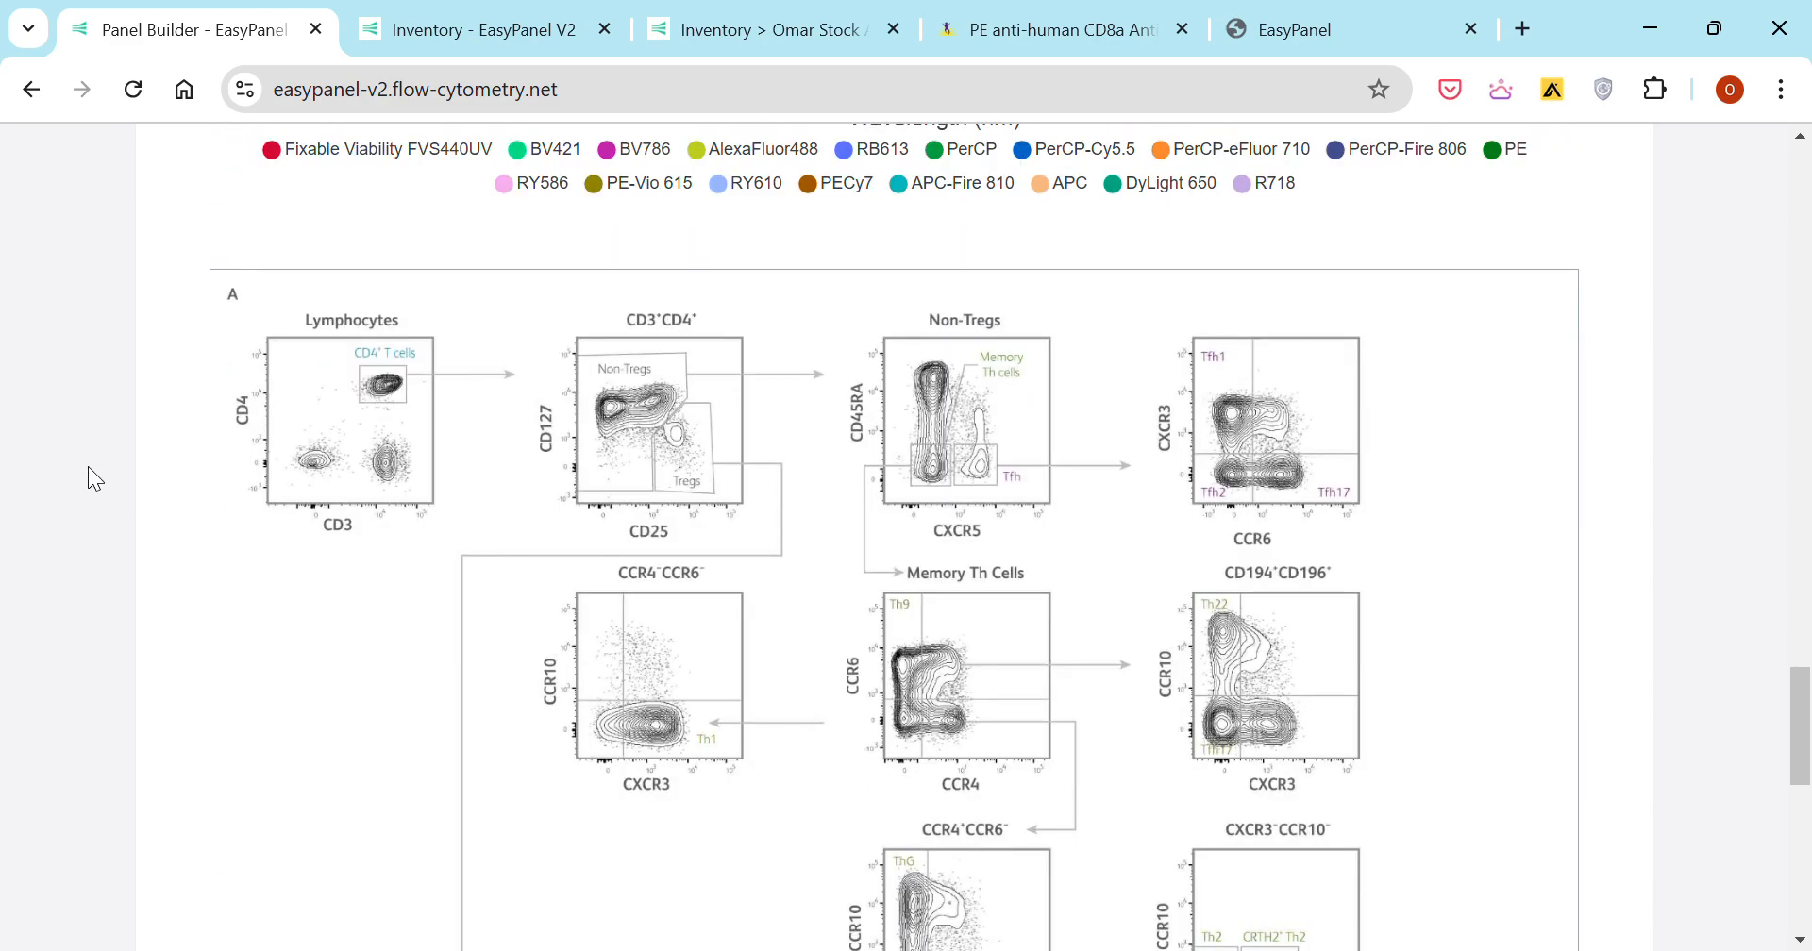
scroll(93, 473, down, 3)
scroll(94, 476, up, 10)
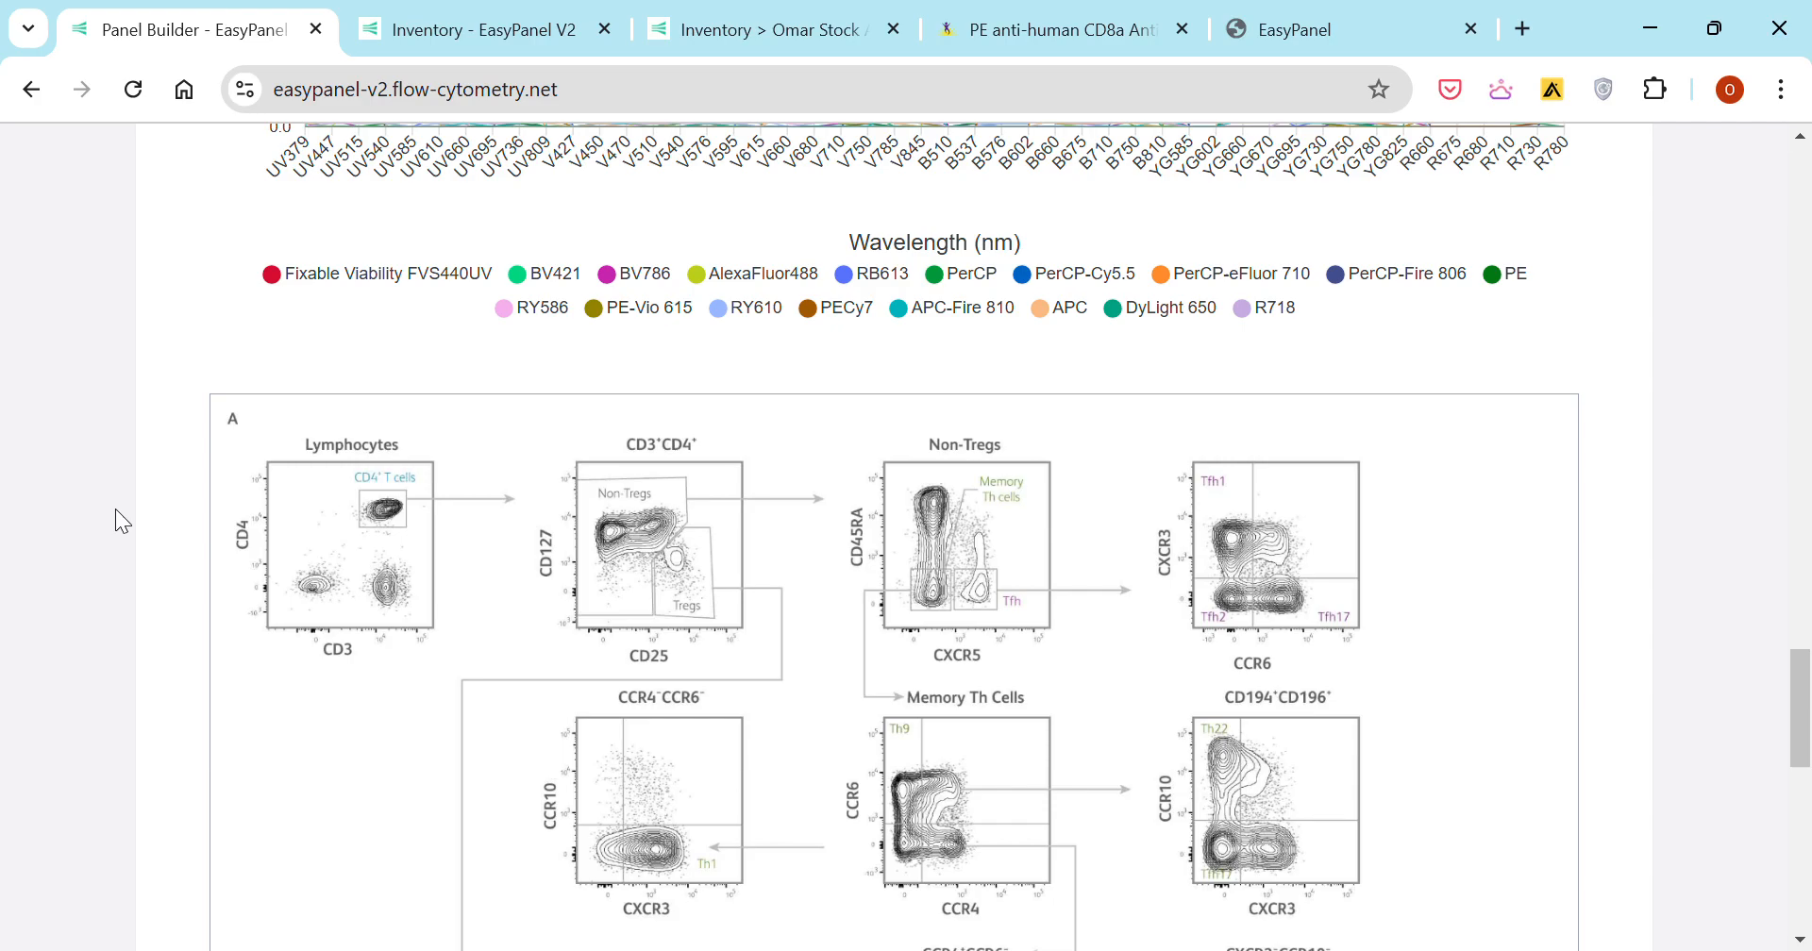
scroll(116, 524, up, 3)
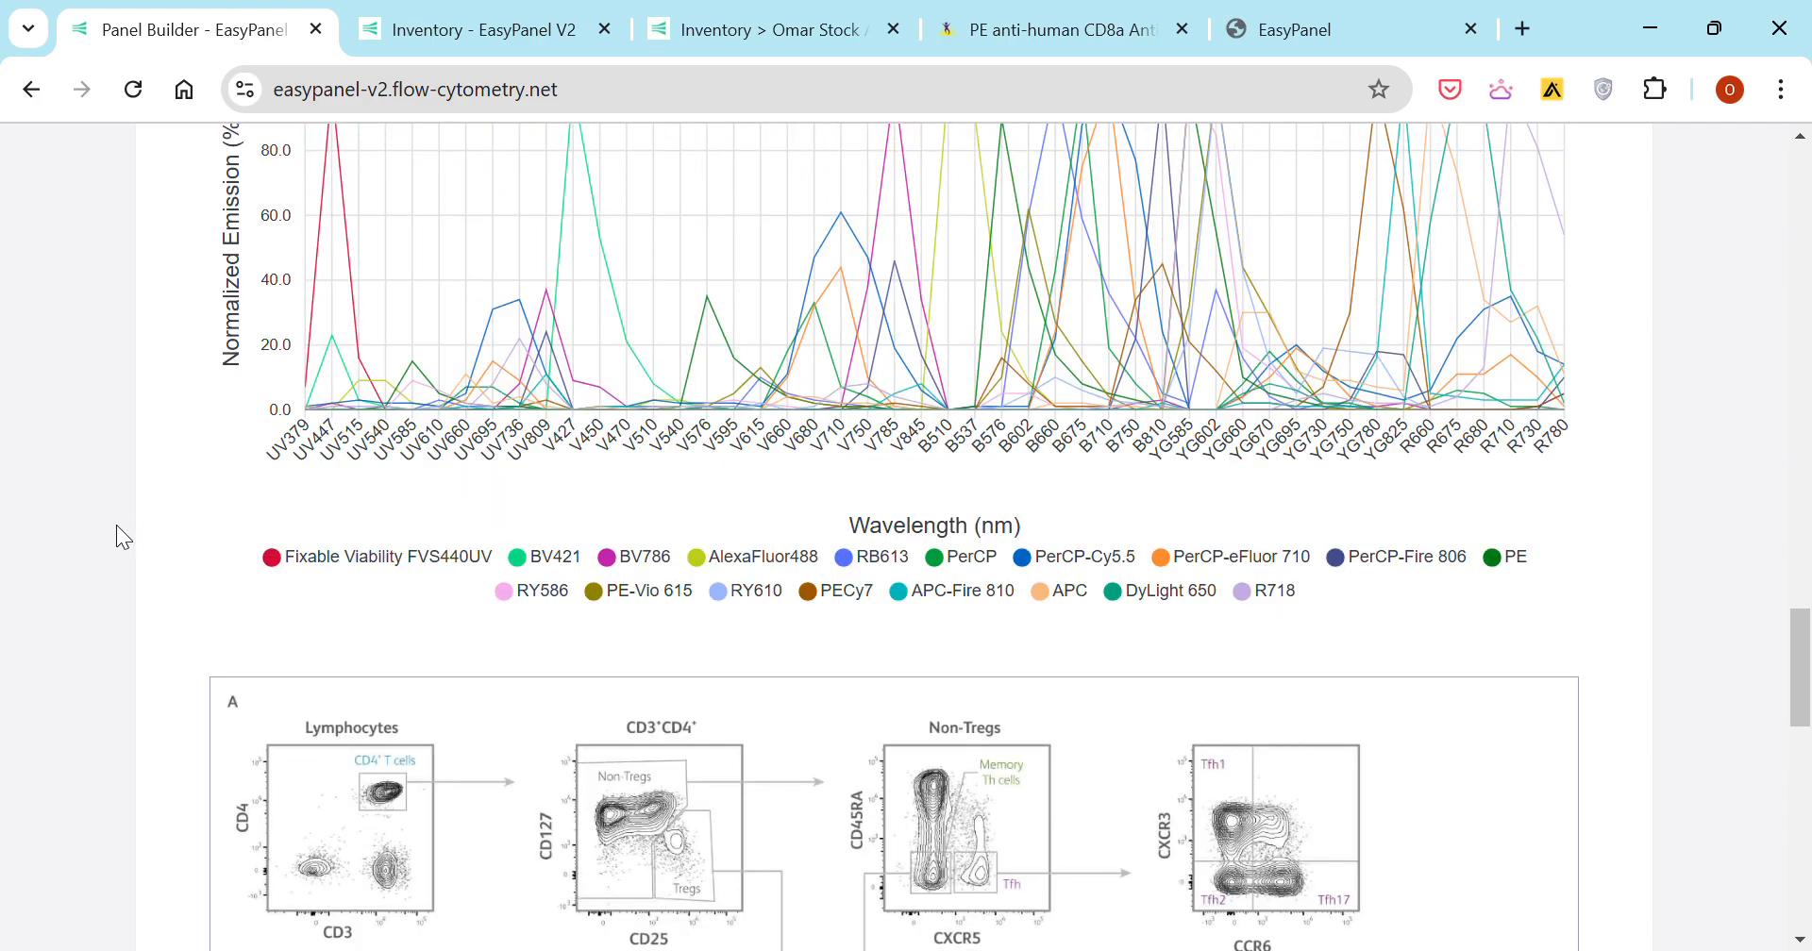
scroll(116, 529, down, 4)
scroll(116, 529, down, 4)
scroll(117, 529, up, 10)
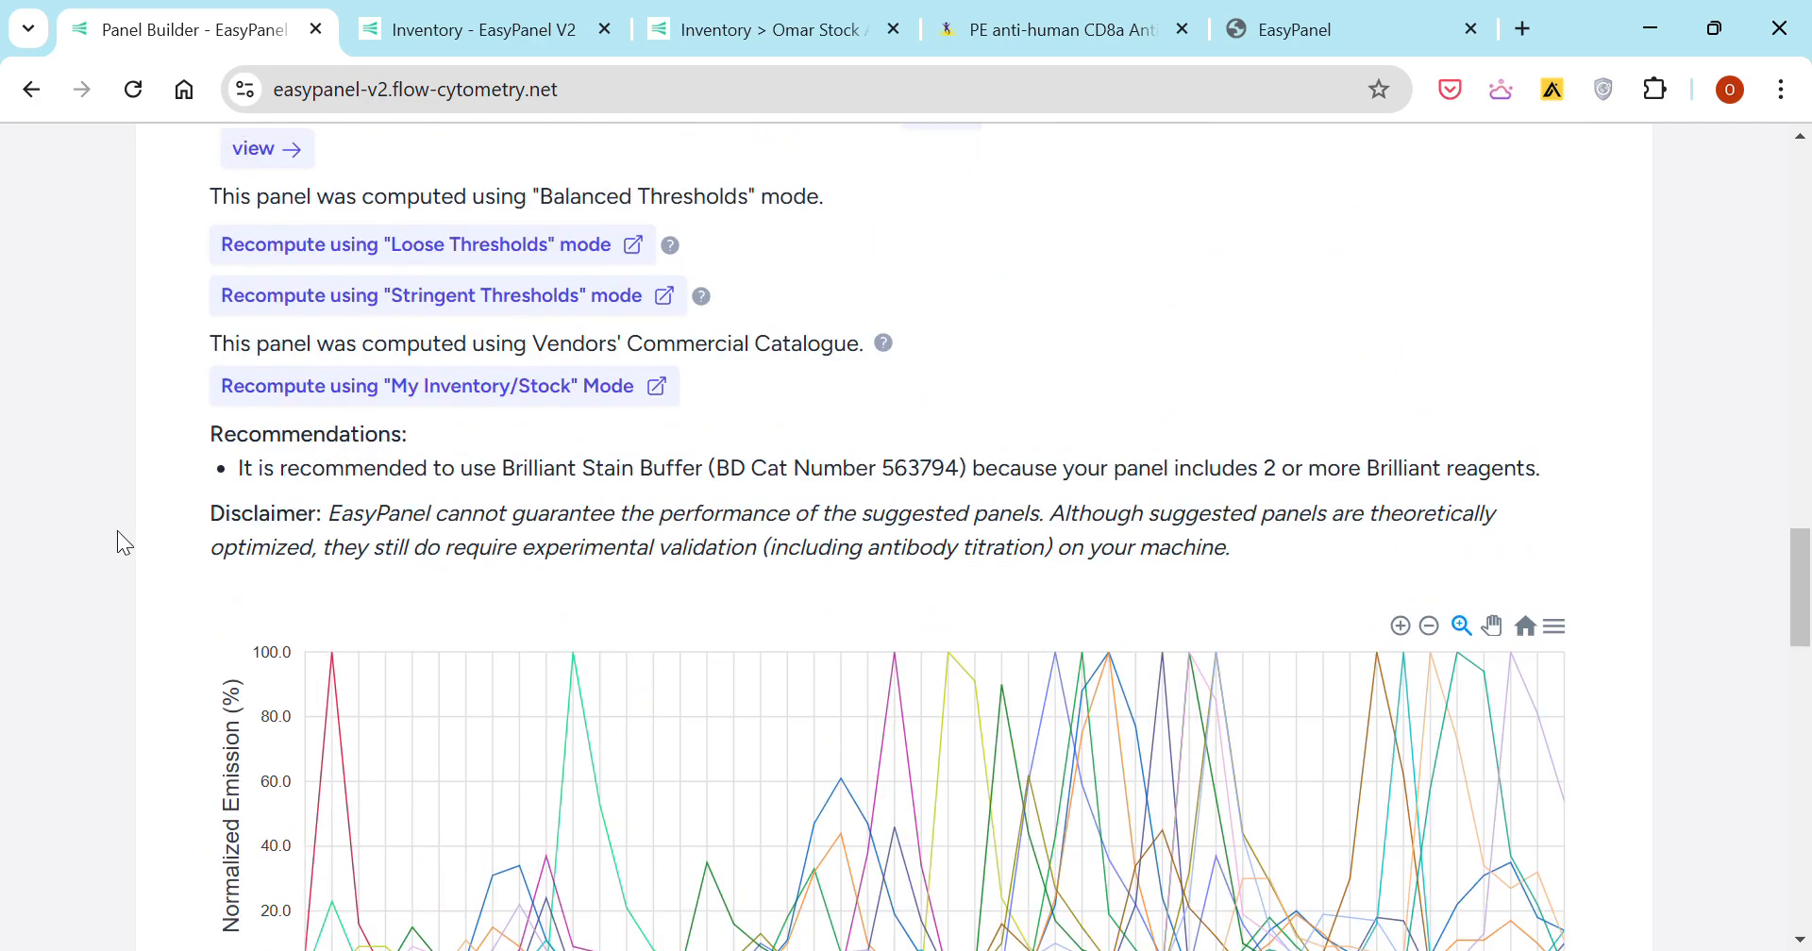
scroll(118, 535, up, 4)
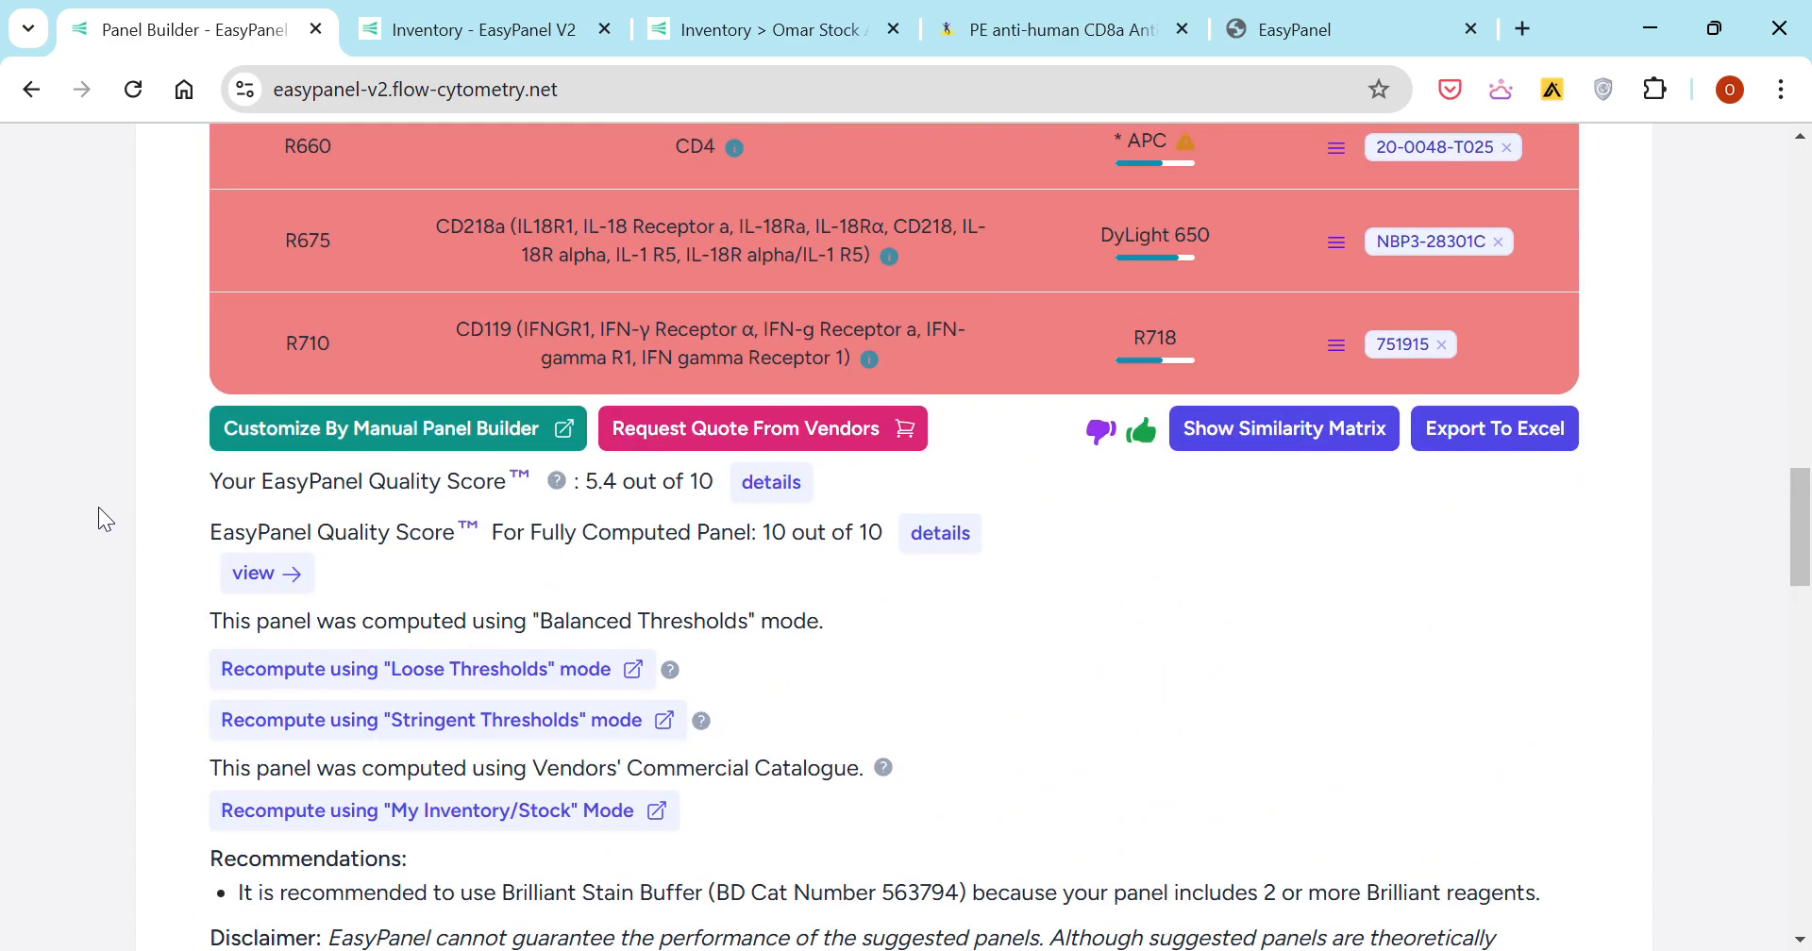
scroll(98, 508, down, 8)
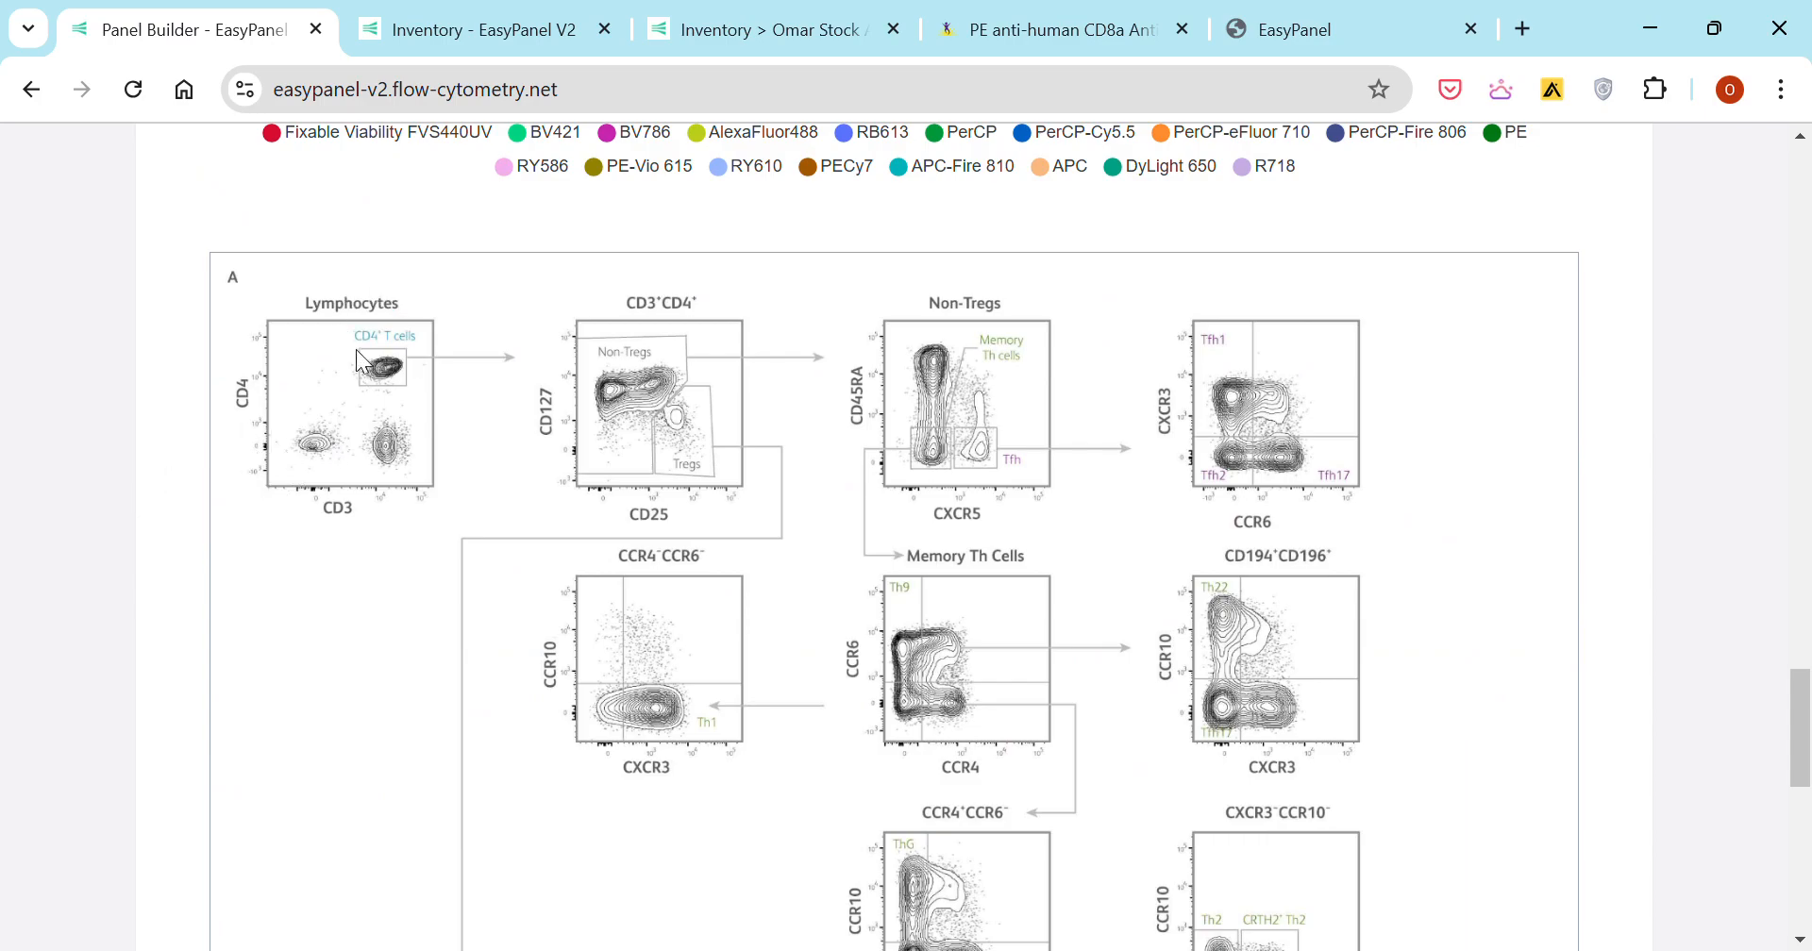
scroll(272, 459, up, 6)
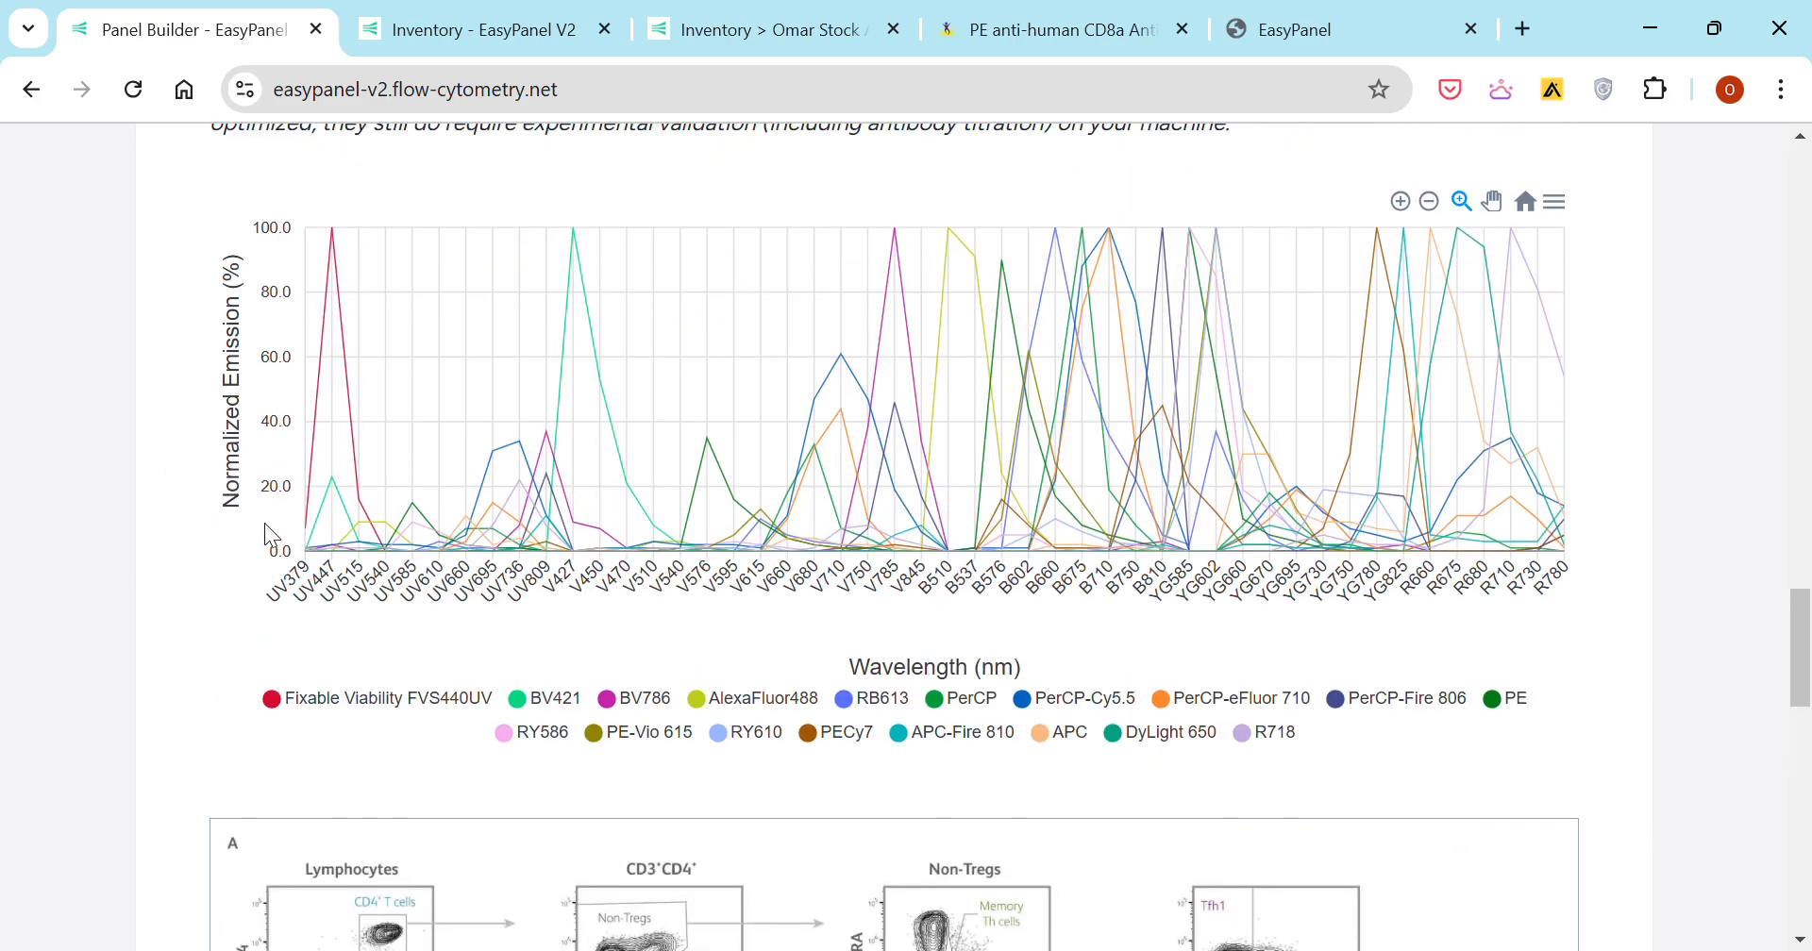
- Zoom the emission spectra chart in on channels UV379 to V427, and reset it to the full range
scroll(269, 535, up, 3)
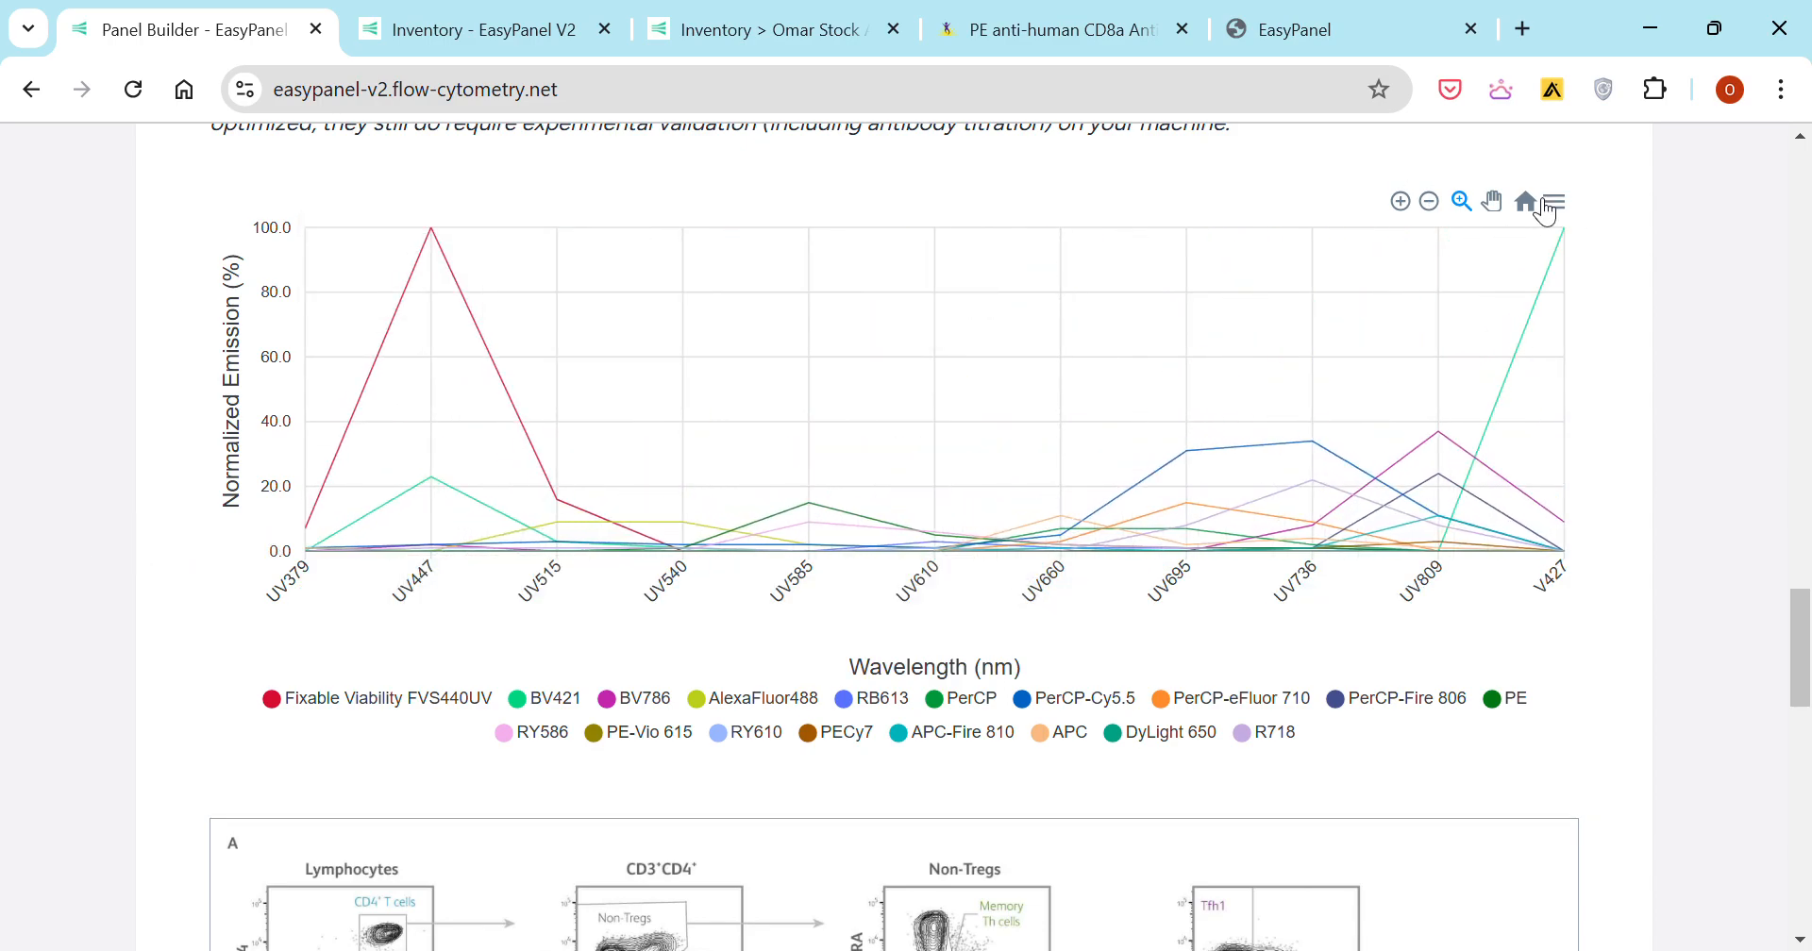
click(1525, 201)
scroll(1650, 406, up, 10)
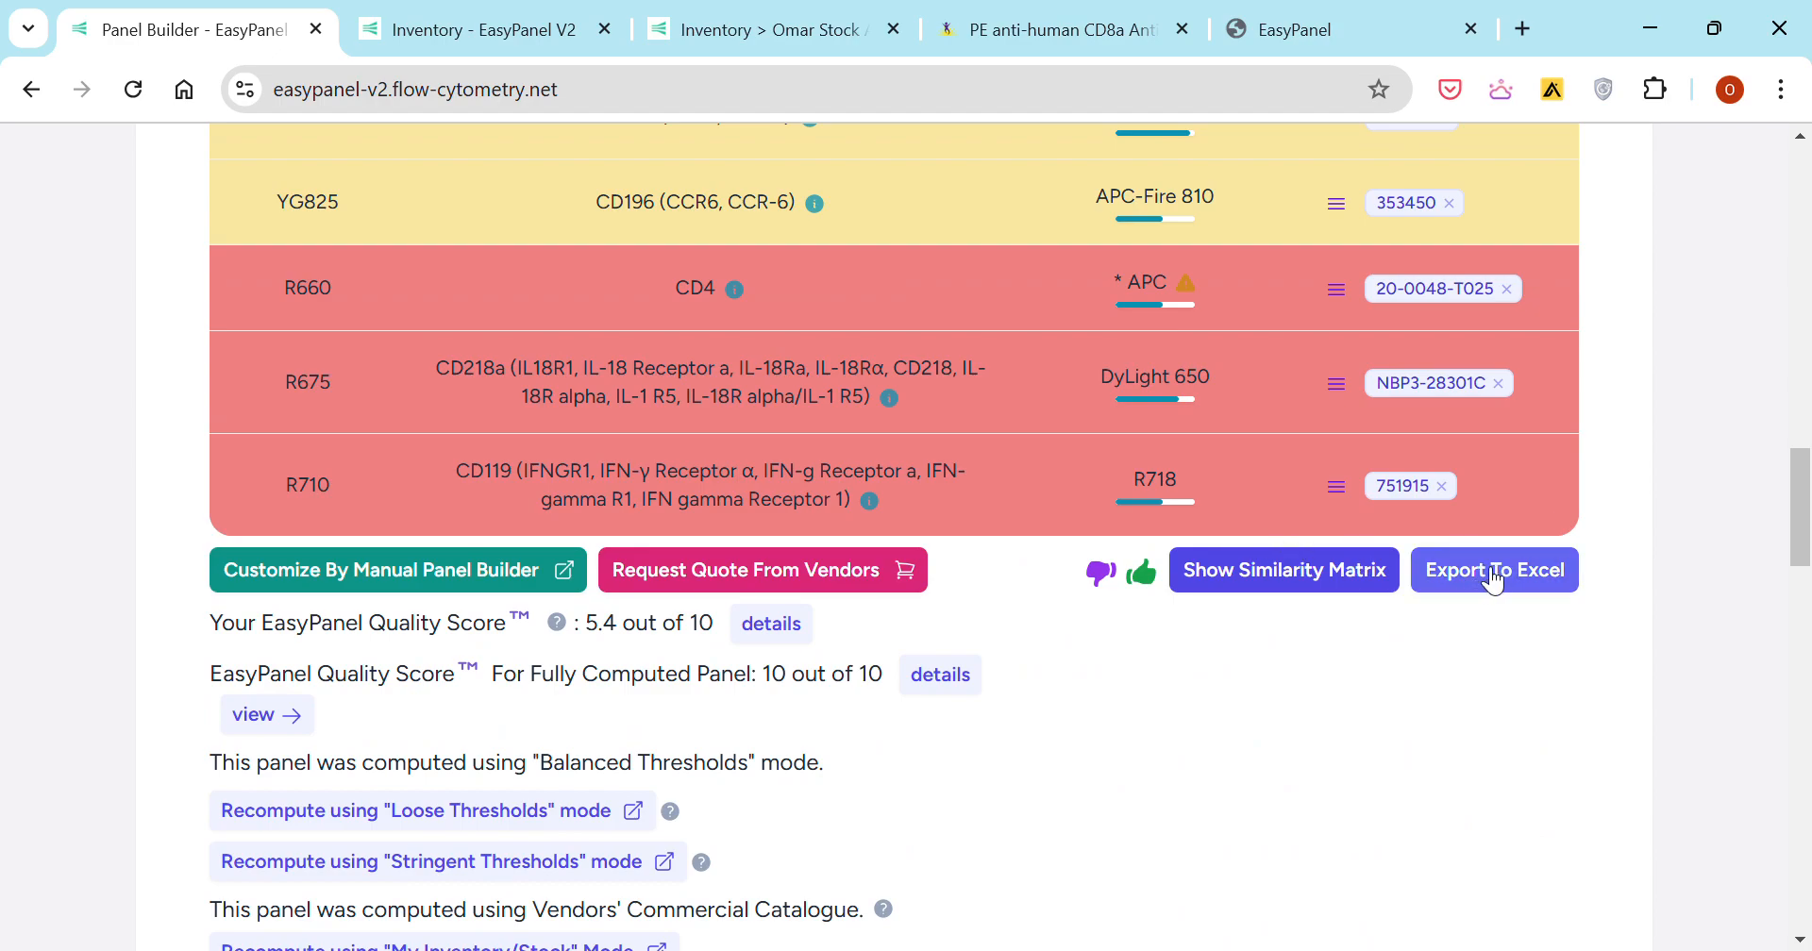
- Share the panel under the name "Th1 panel demo" and copy its public link
scroll(1496, 572, up, 15)
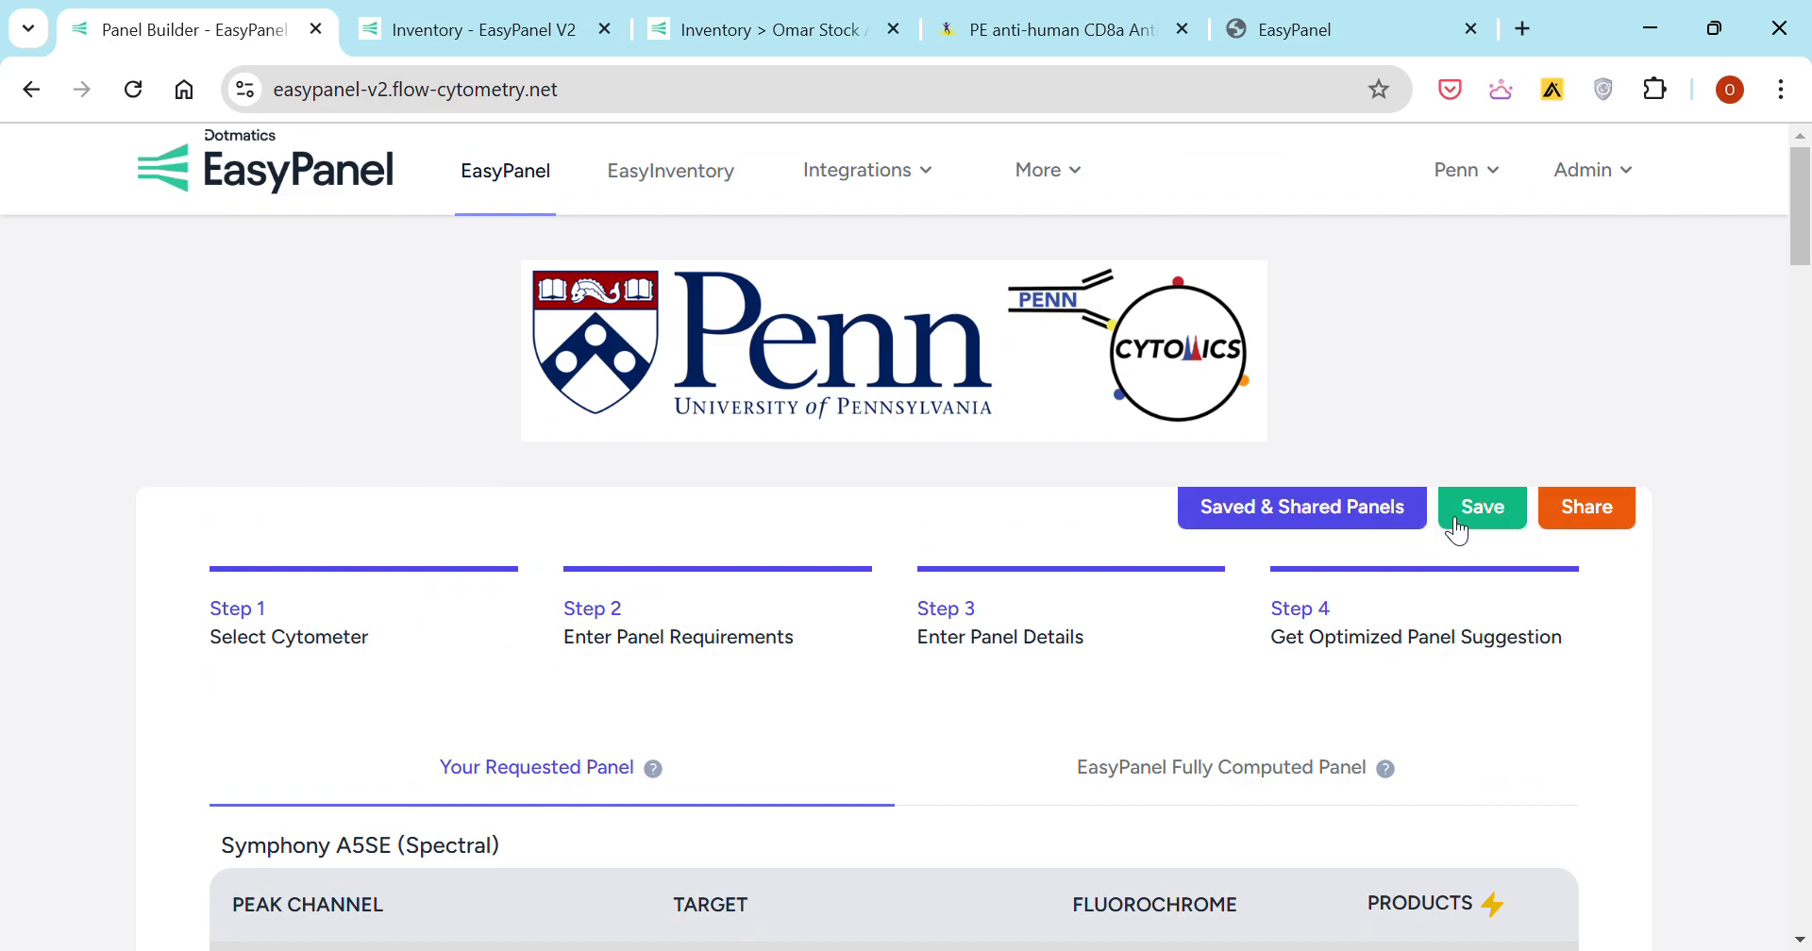
click(1594, 510)
text(Th1 pamne)
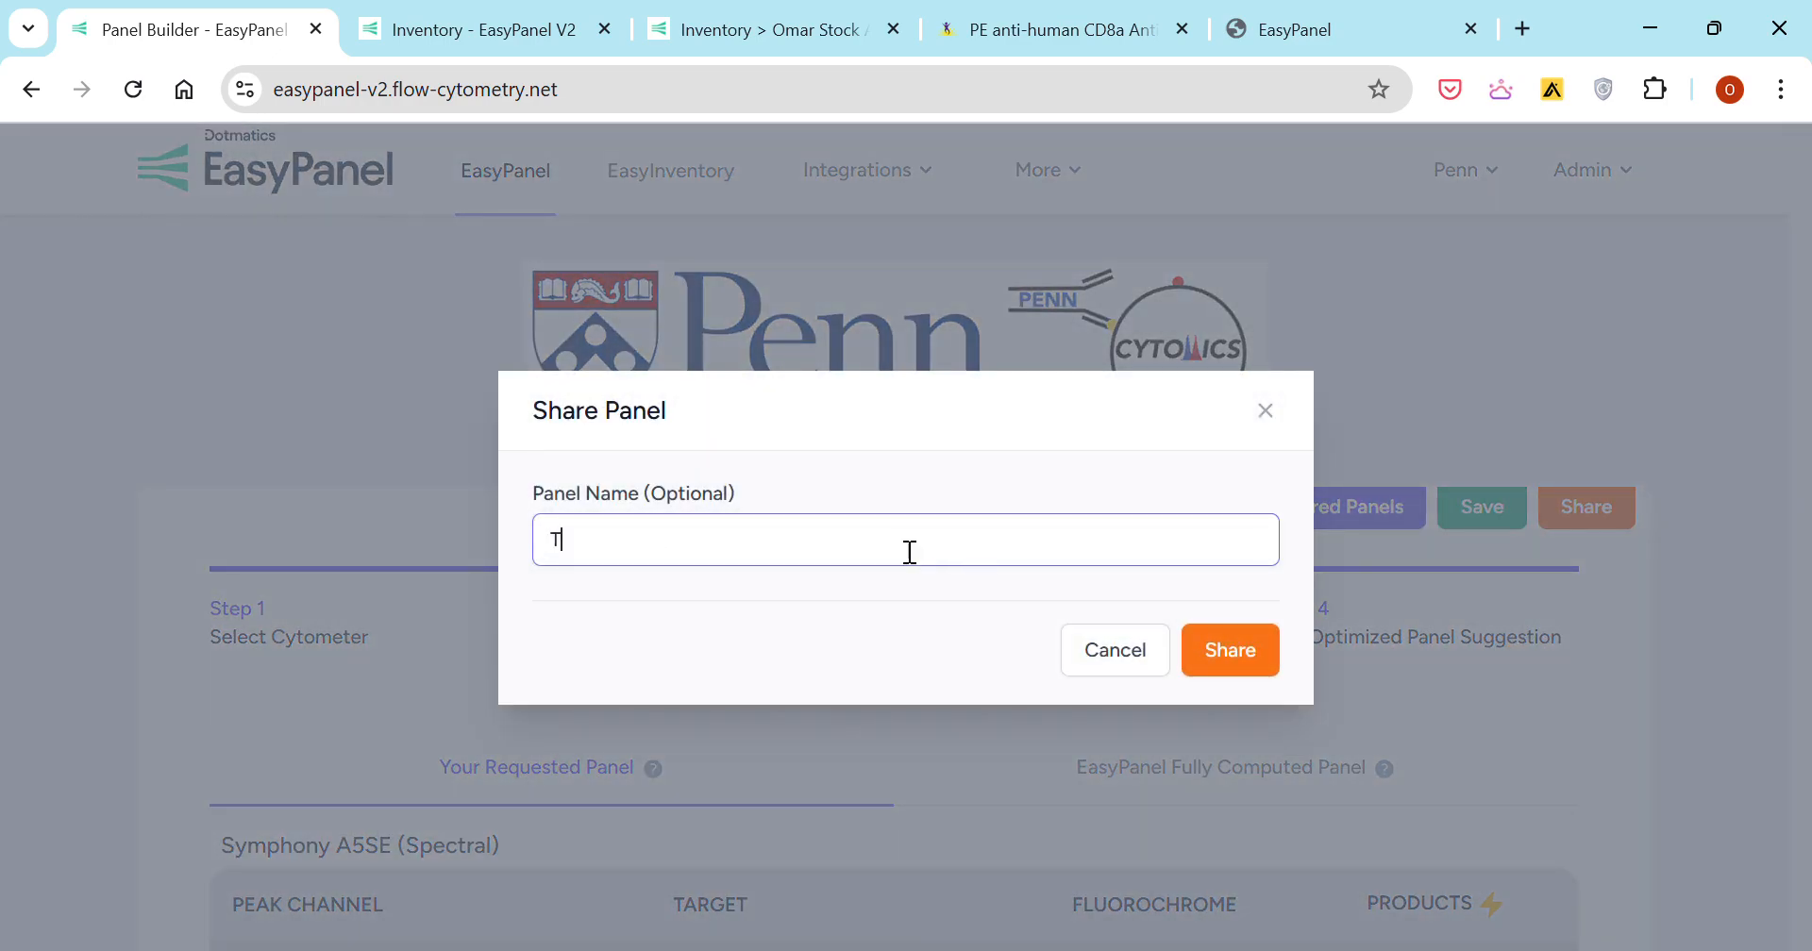
key(BackSpace)
key(BackSpace)
key(BackSpace)
text(nel demo)
click(1228, 660)
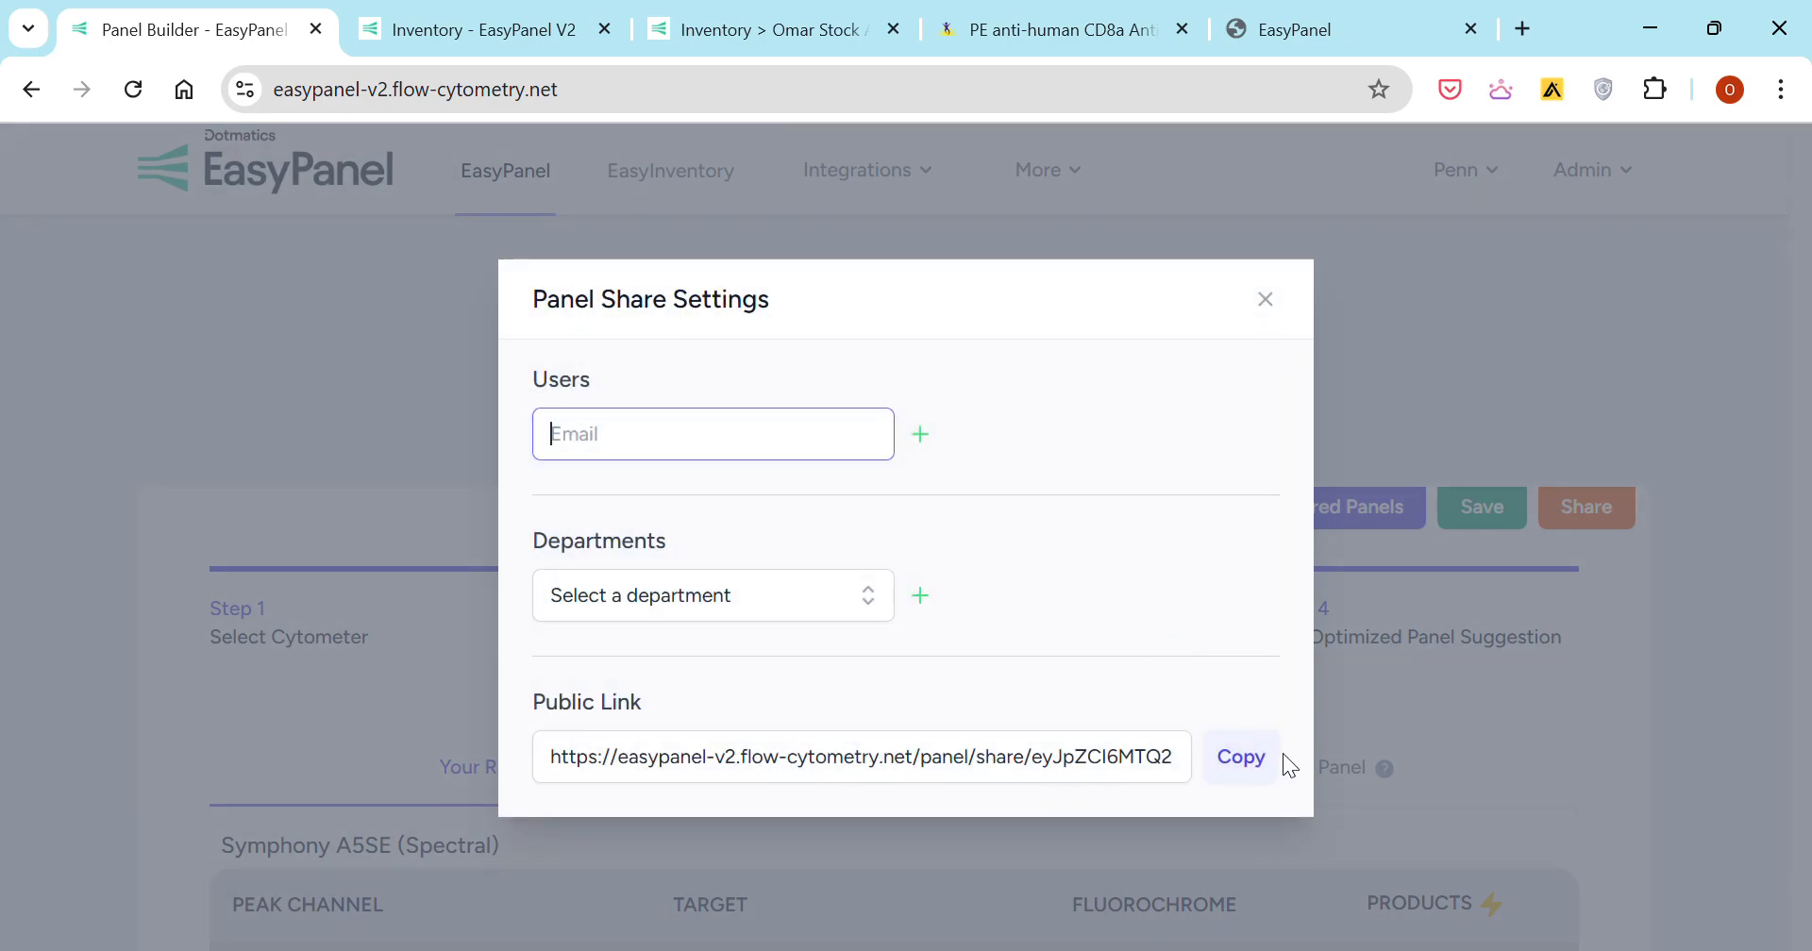
click(1242, 757)
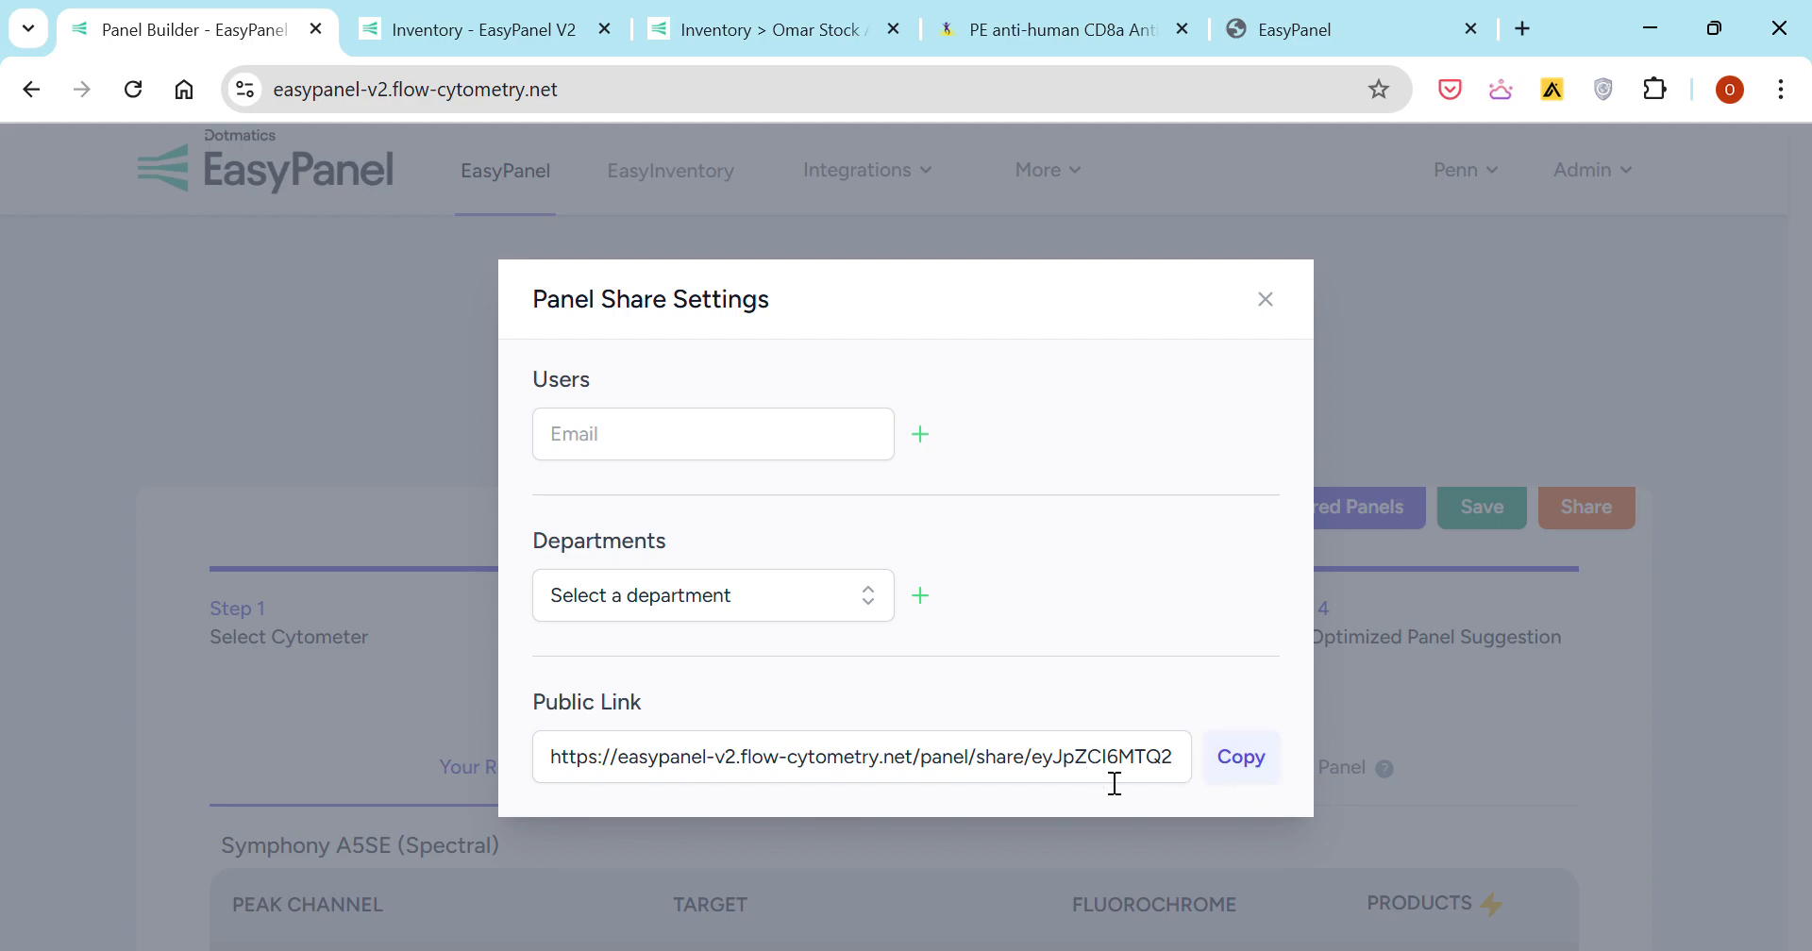
- Close the share settings and look through the panel's targets, fluorochromes and selected products across all peak channels
click(1267, 300)
scroll(1205, 357, down, 8)
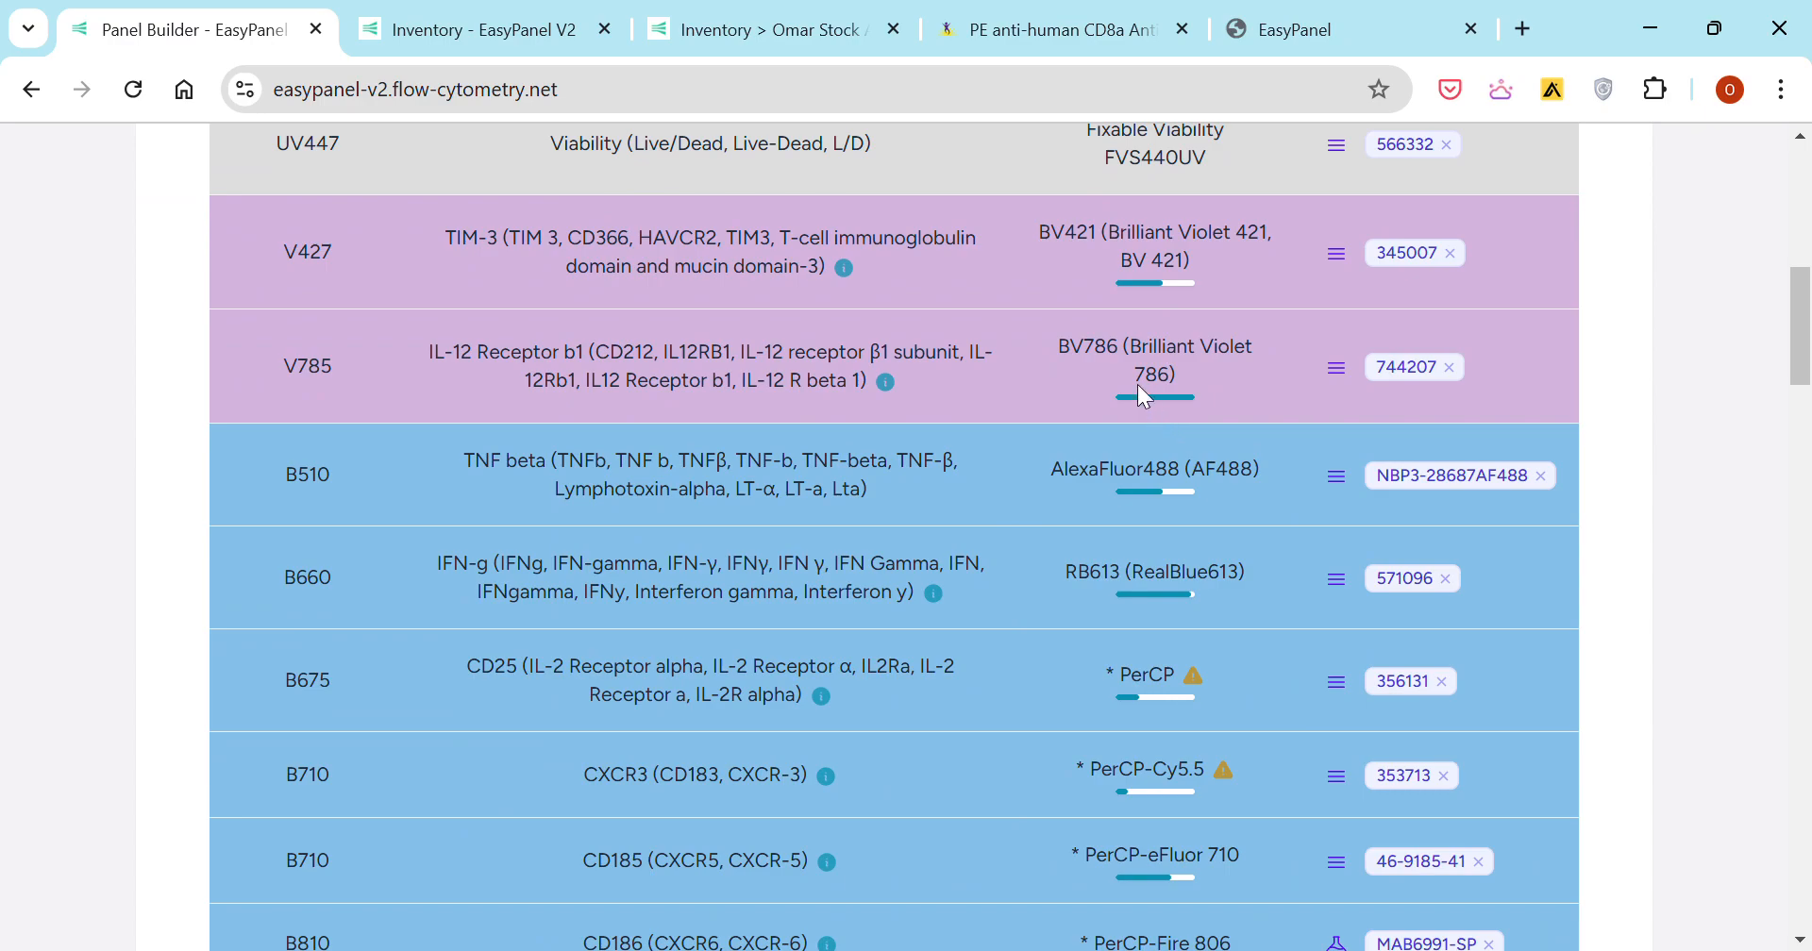
scroll(1170, 404, down, 3)
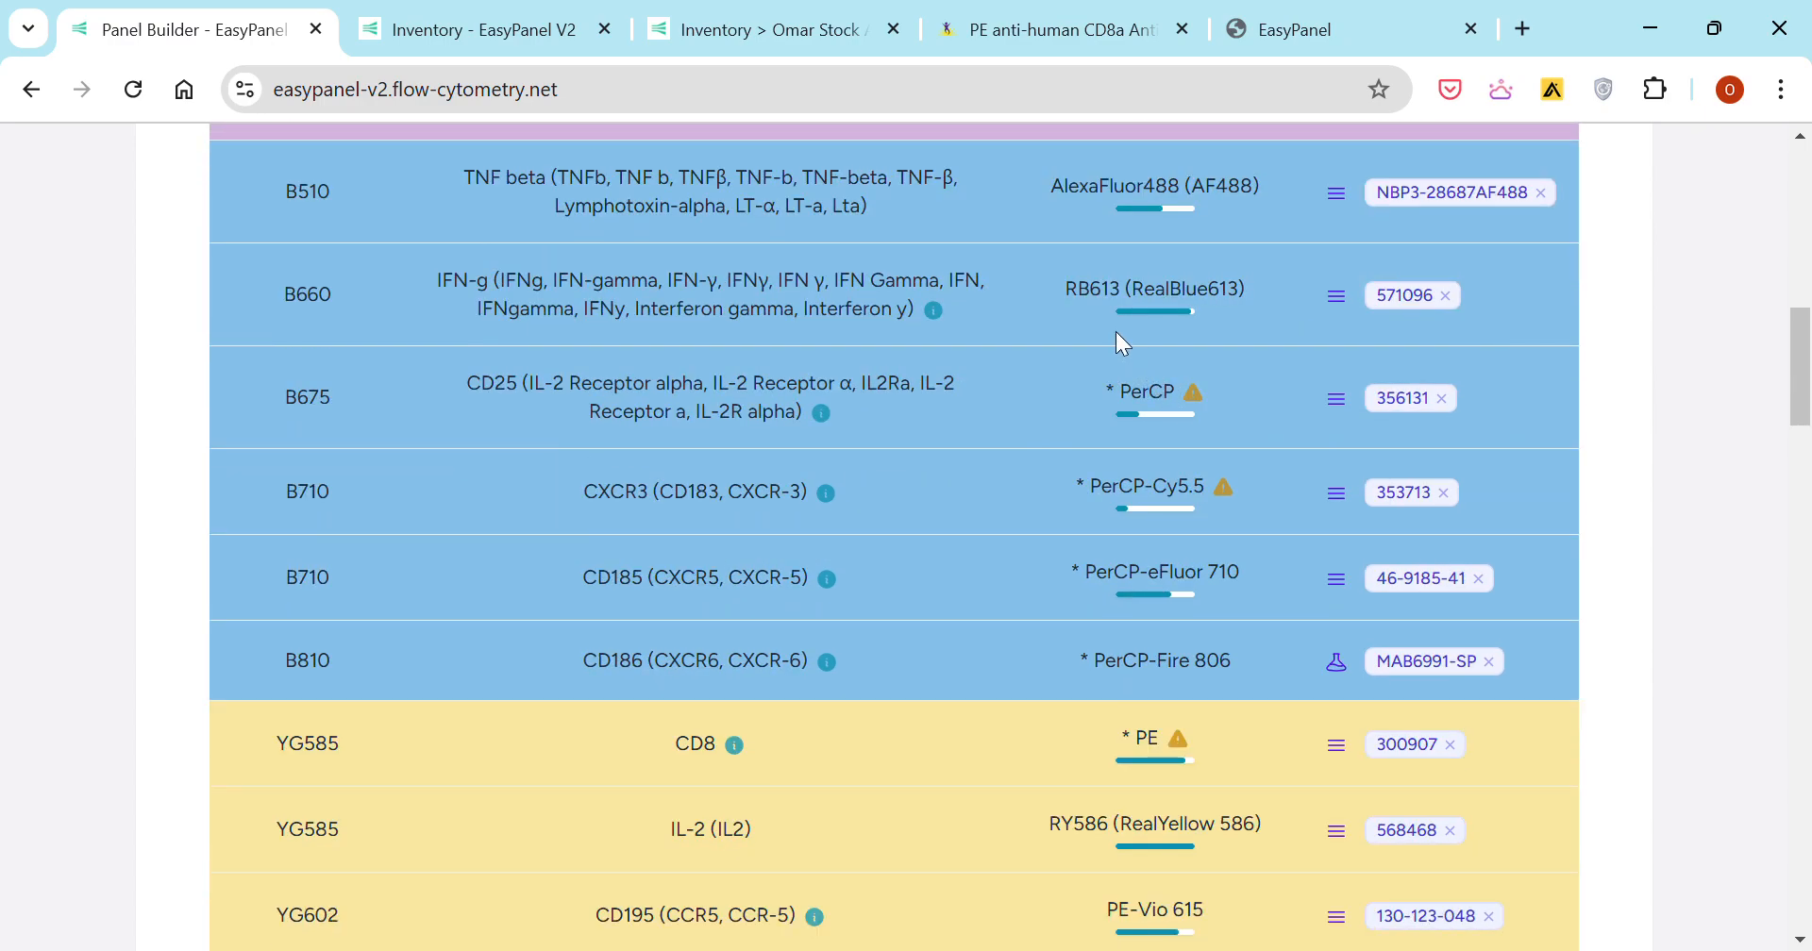
scroll(1116, 331, down, 6)
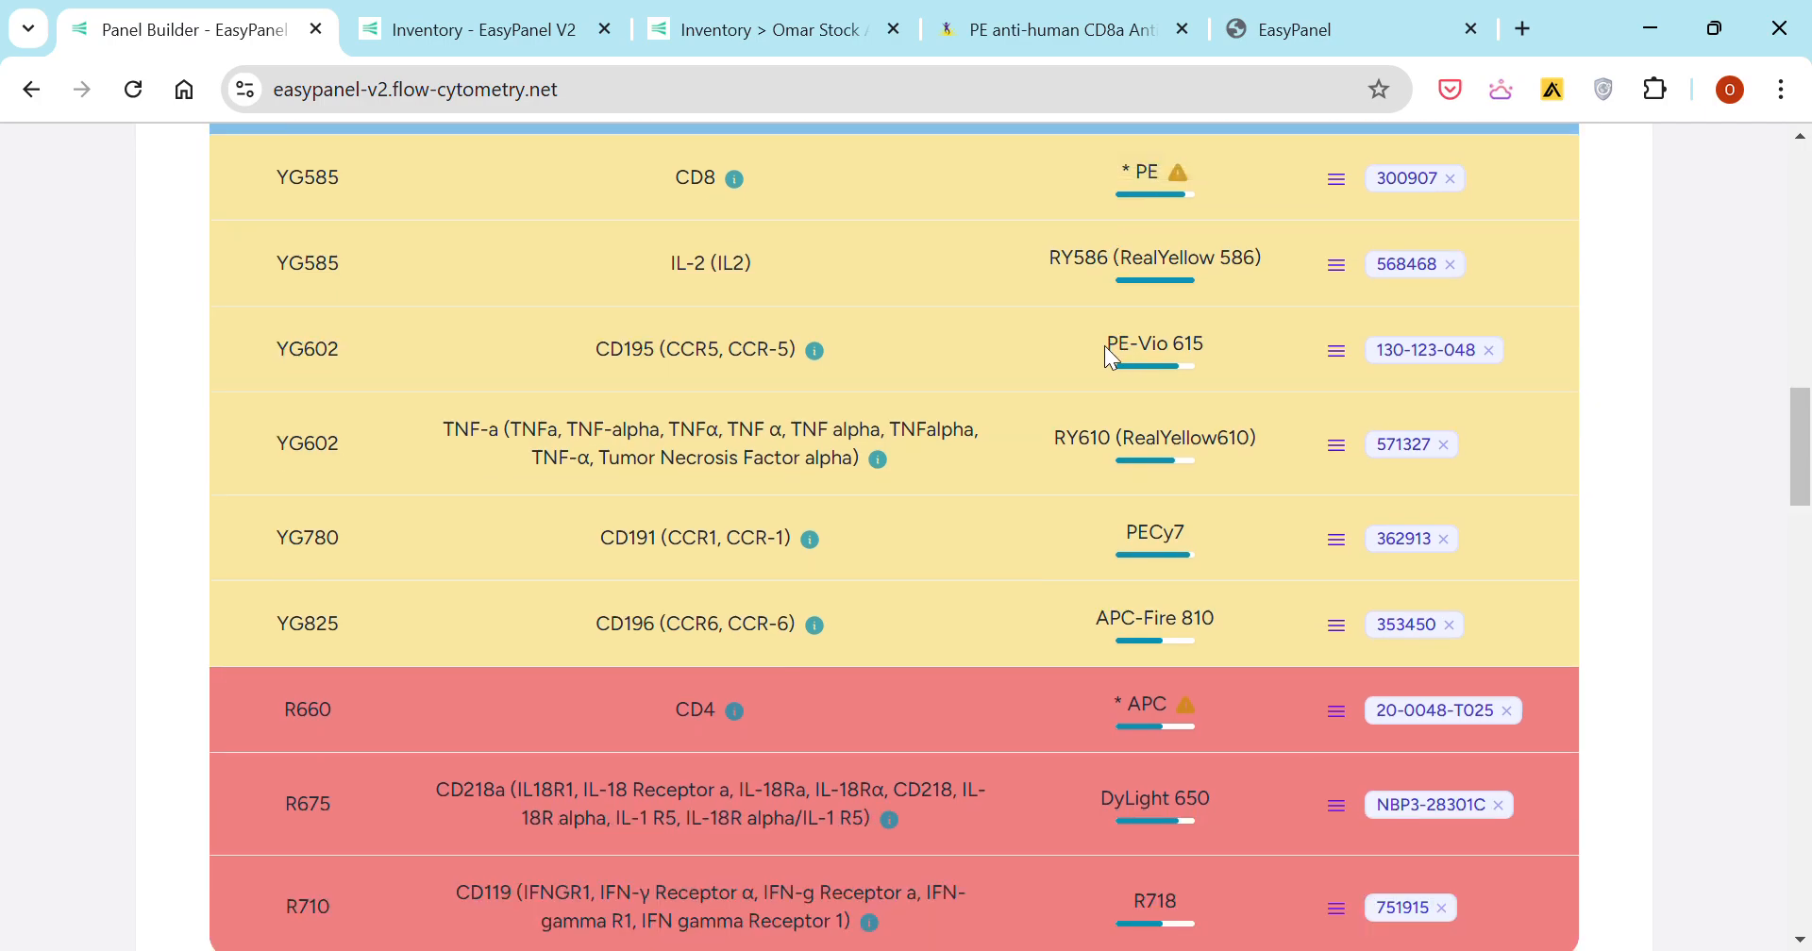
scroll(1104, 351, down, 6)
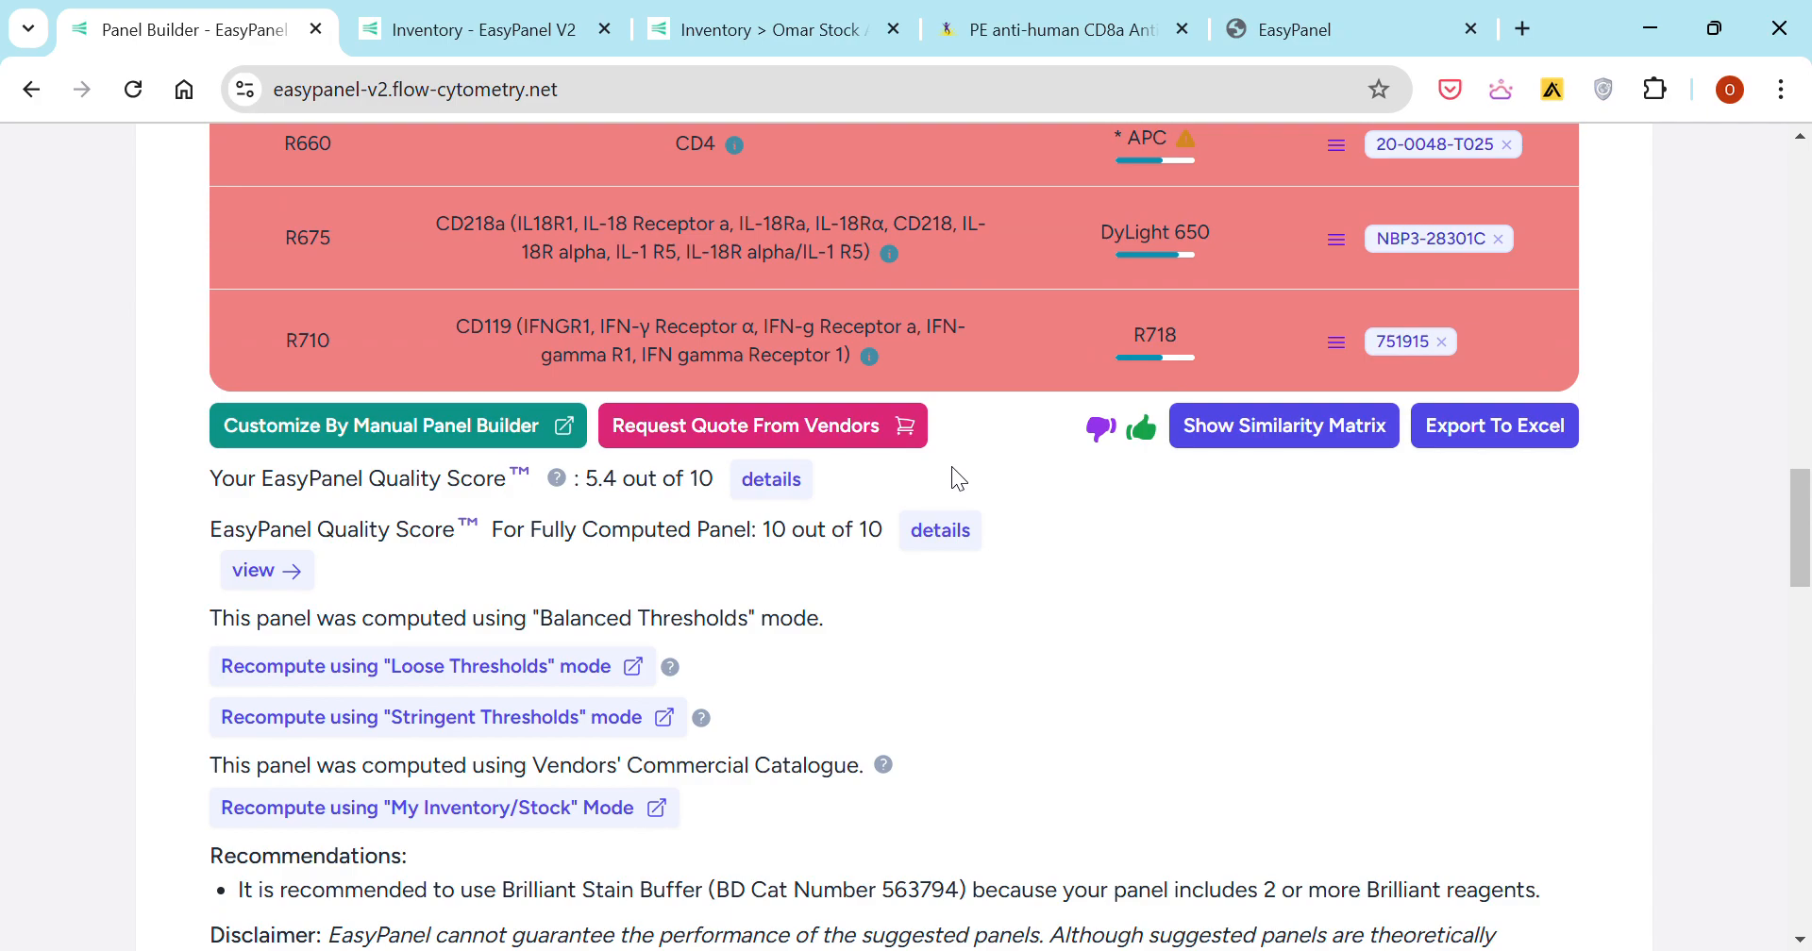
- Review the vendor quote request's catalog numbers, markers and fluorochromes by vendor, and cancel it without sending
click(851, 438)
scroll(851, 446, down, 2)
scroll(848, 450, down, 5)
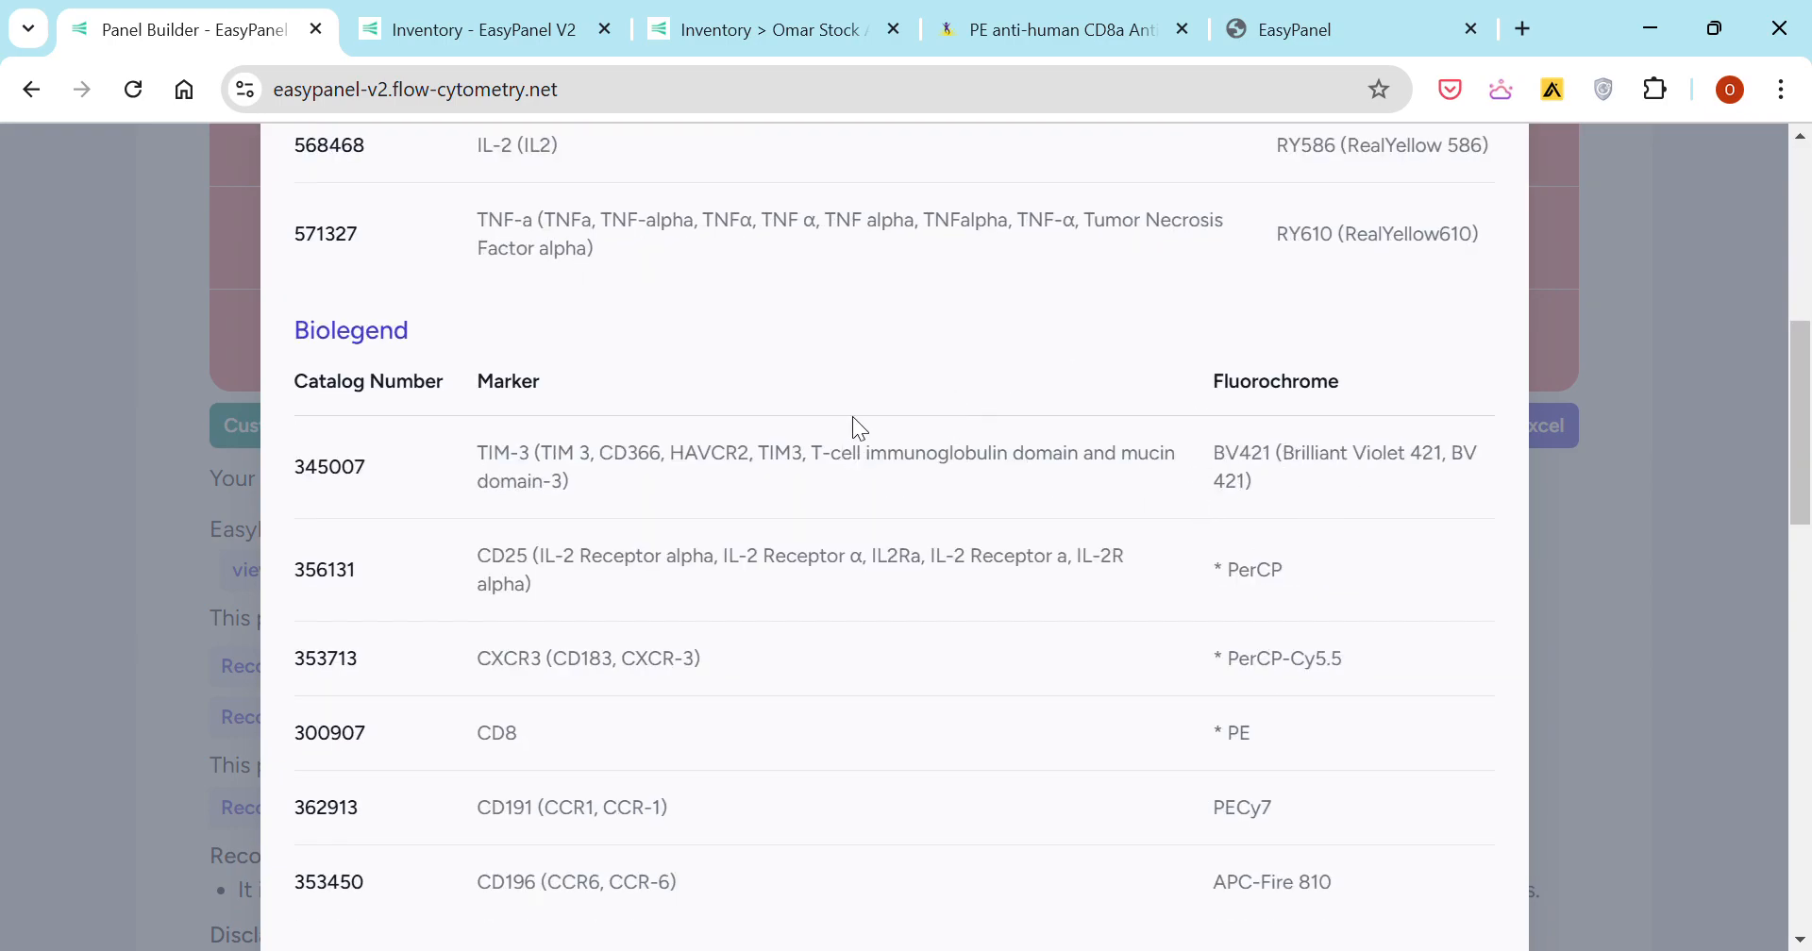
scroll(349, 373, down, 15)
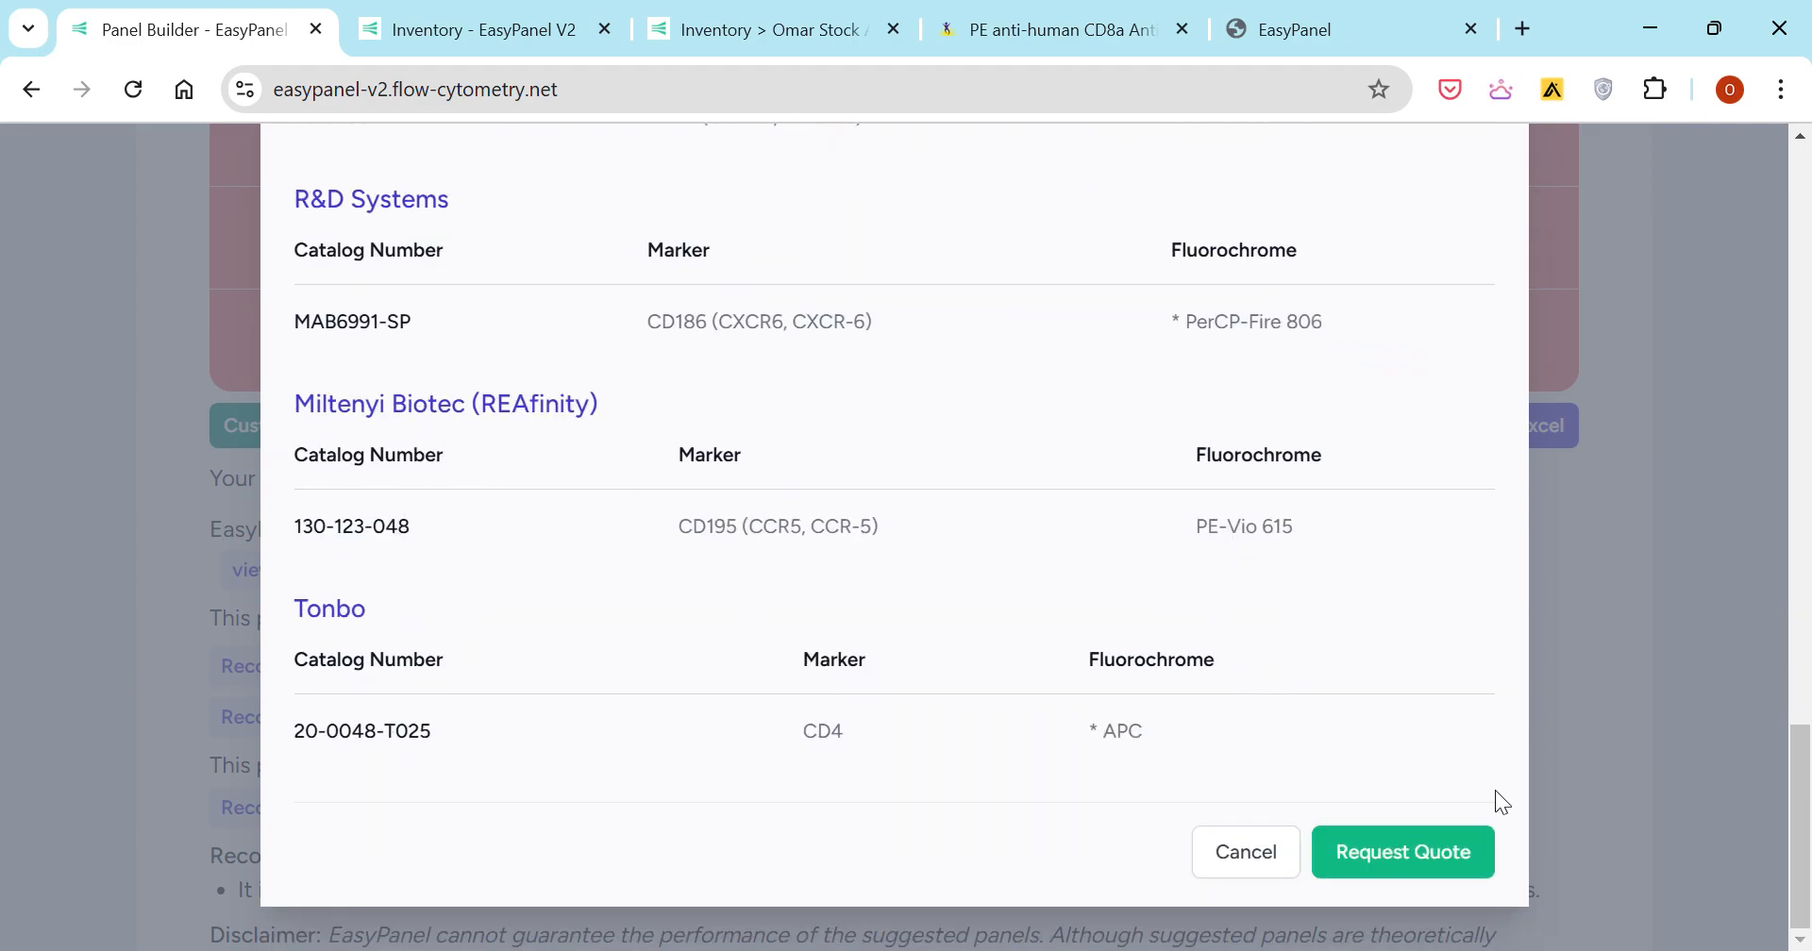
click(1247, 853)
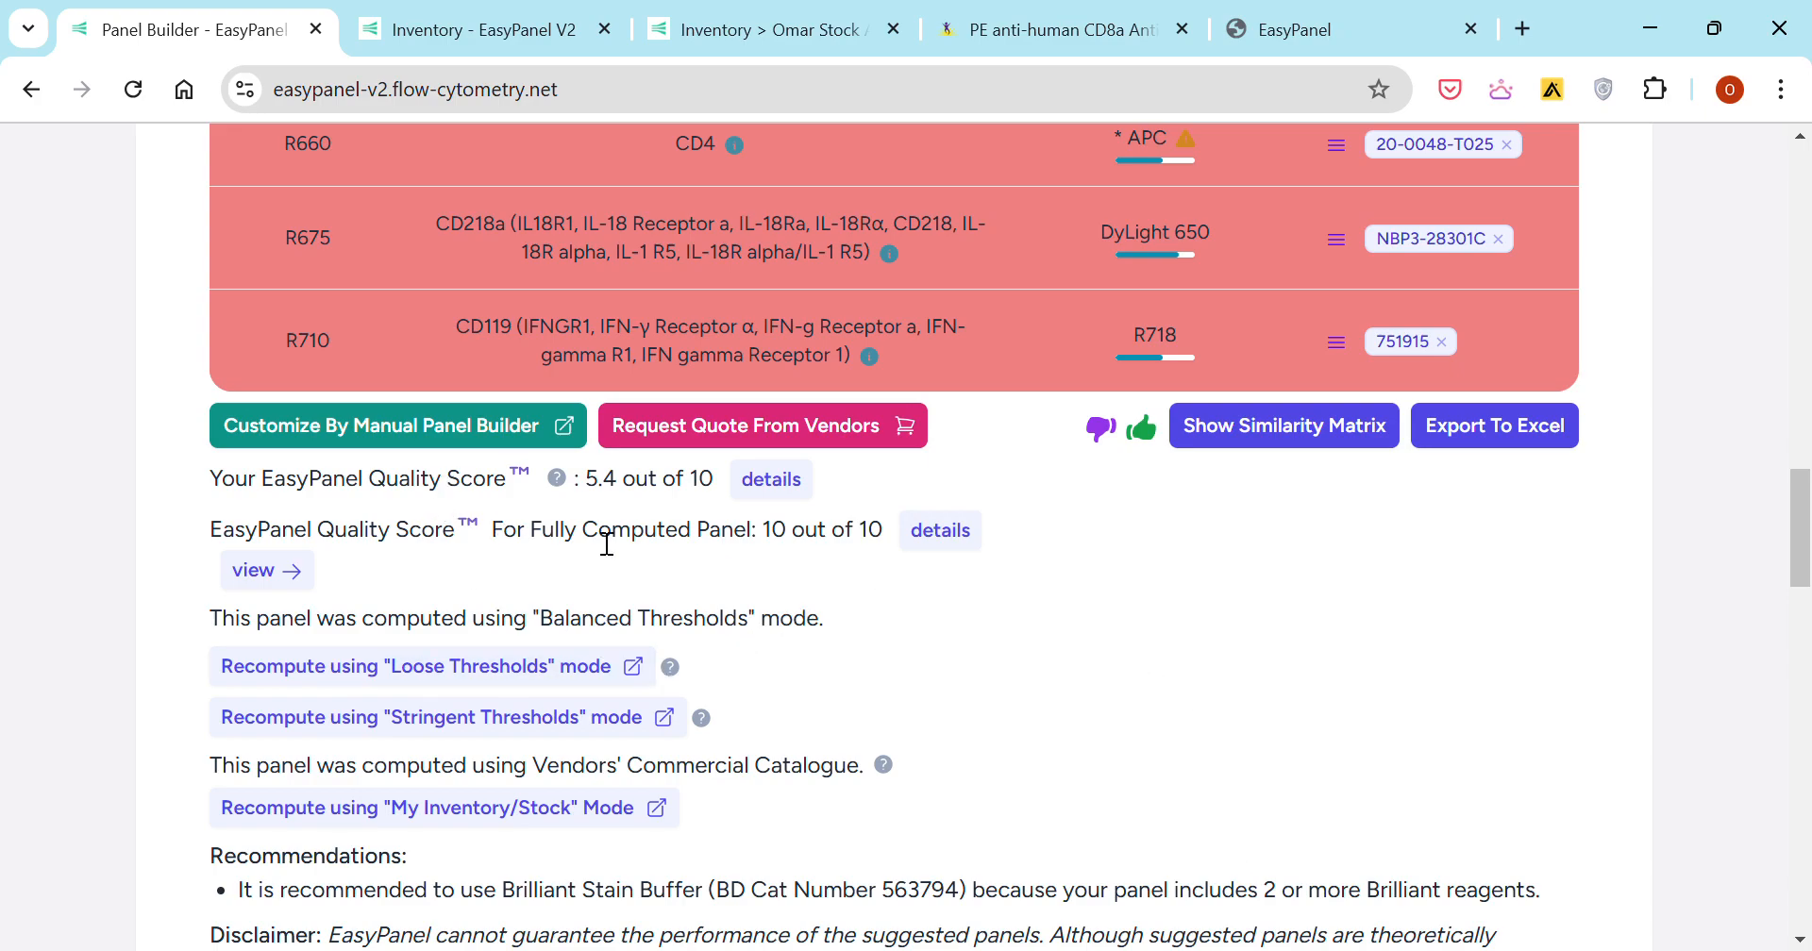
- Examine the panel's fluorochromes similarity matrix, close it, and look over the quality scores and recompute options
click(1267, 430)
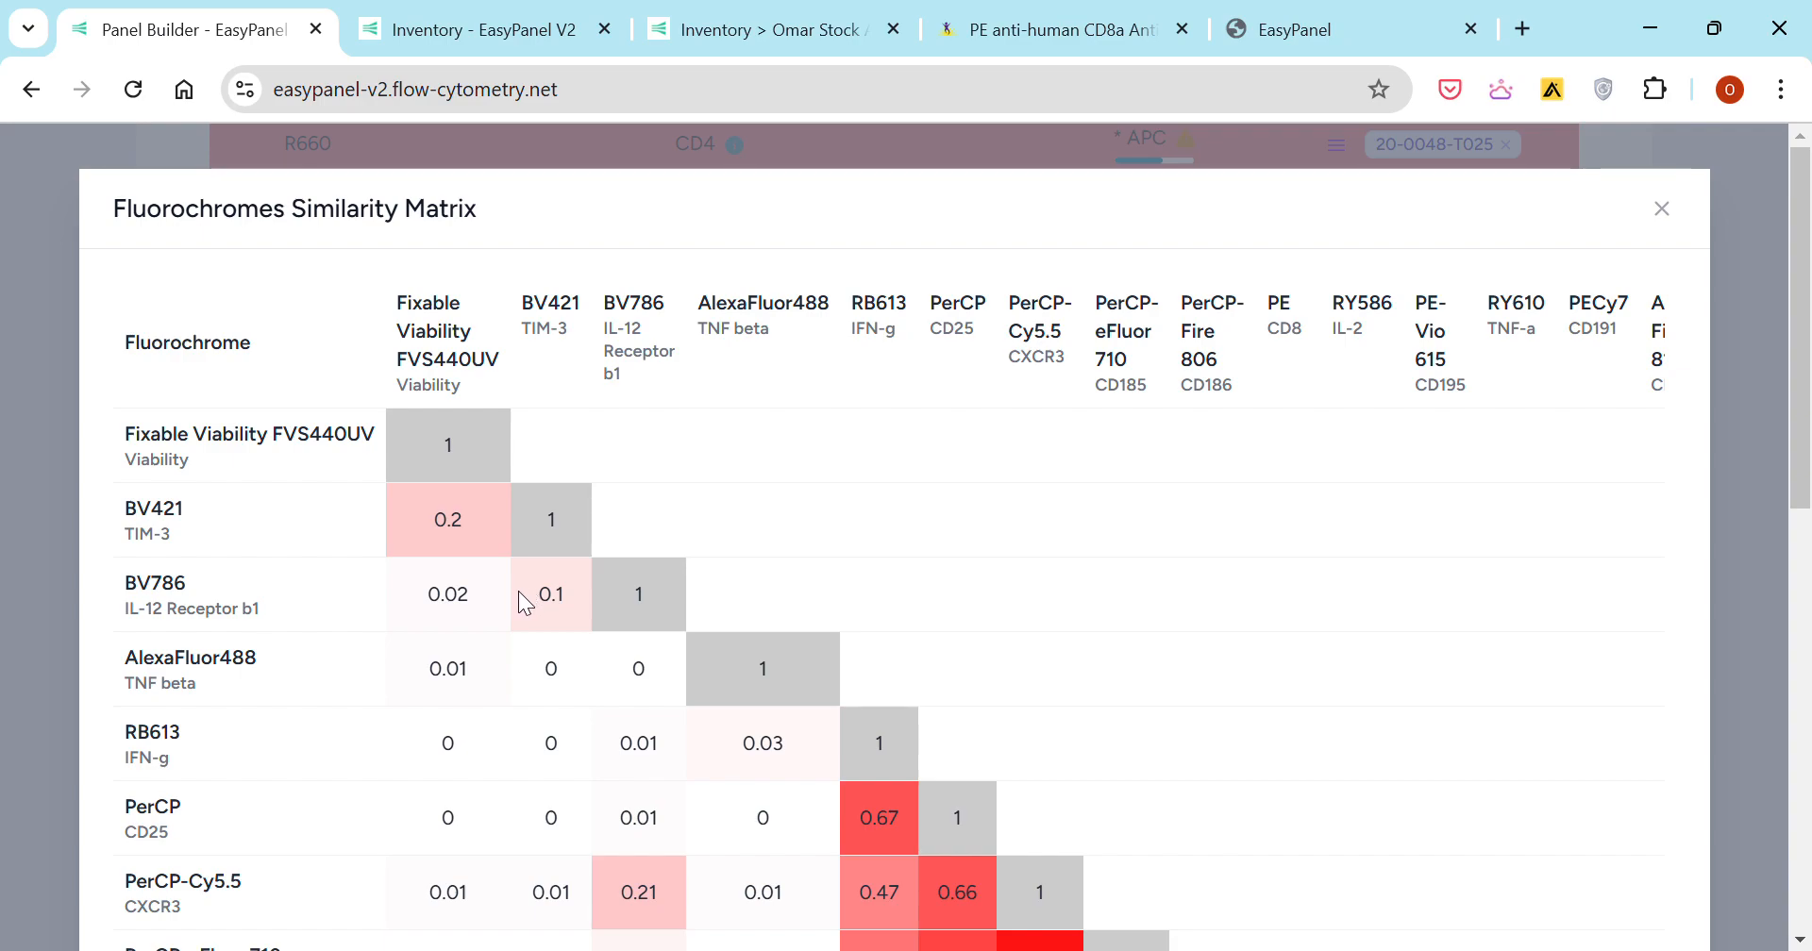
click(1665, 213)
scroll(1409, 495, up, 6)
scroll(1409, 495, down, 5)
scroll(1407, 500, down, 4)
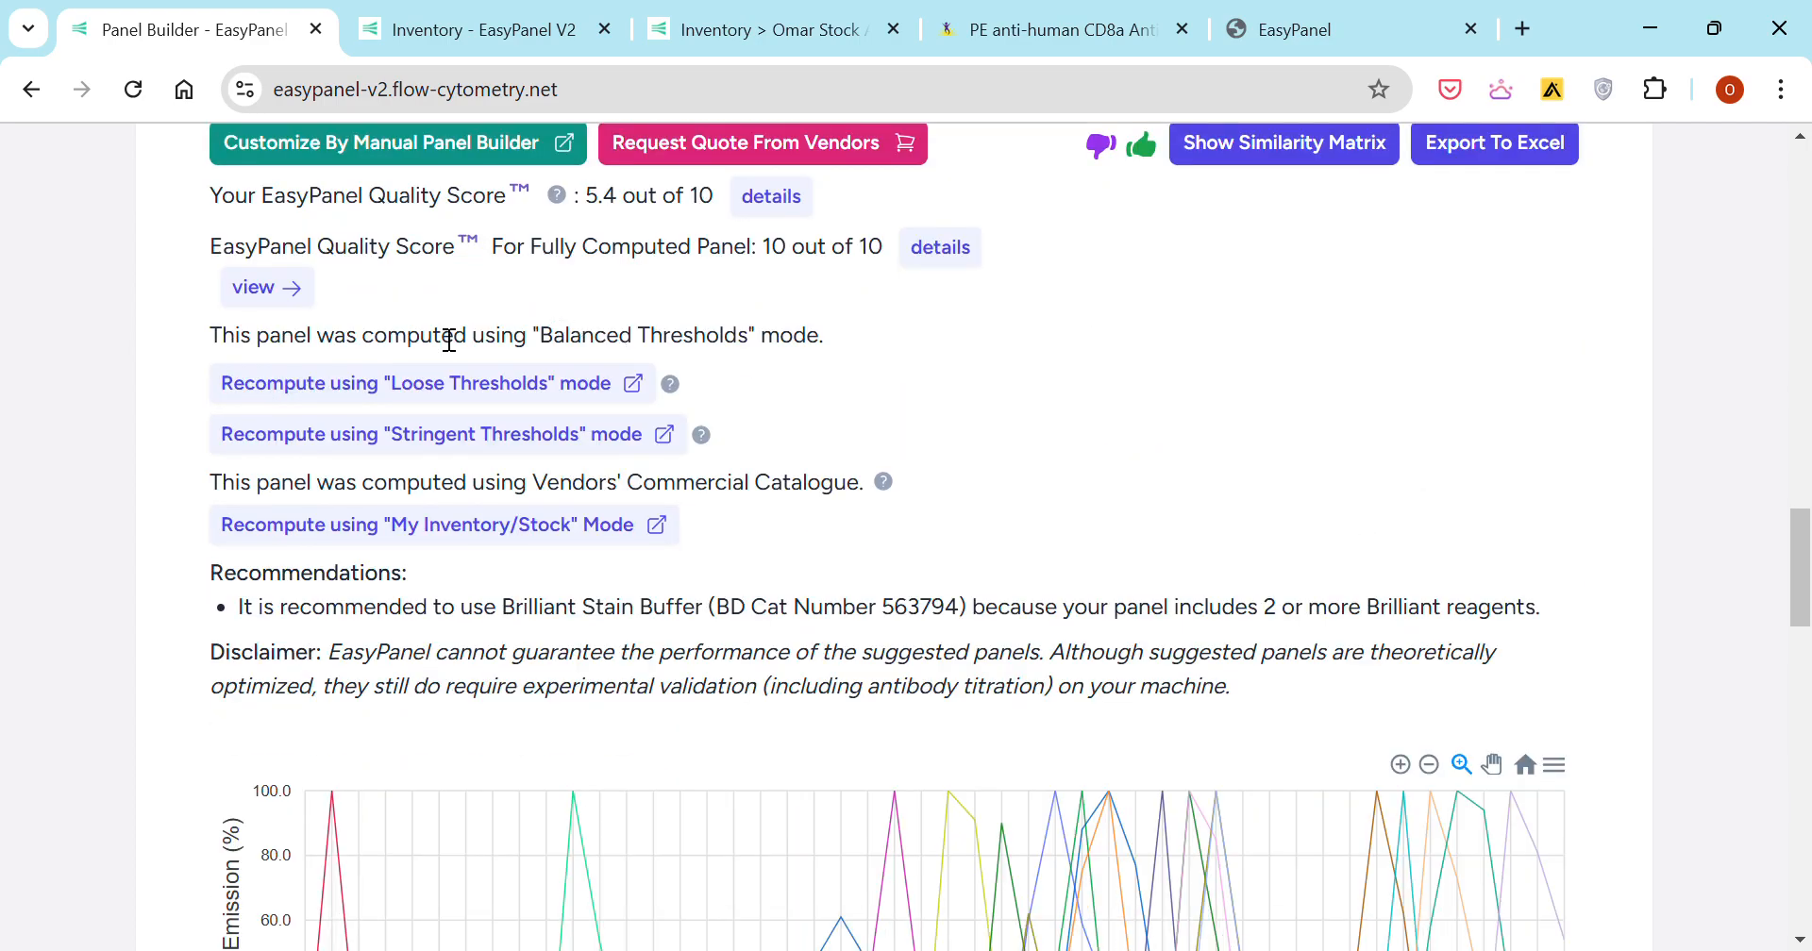
scroll(449, 341, up, 1)
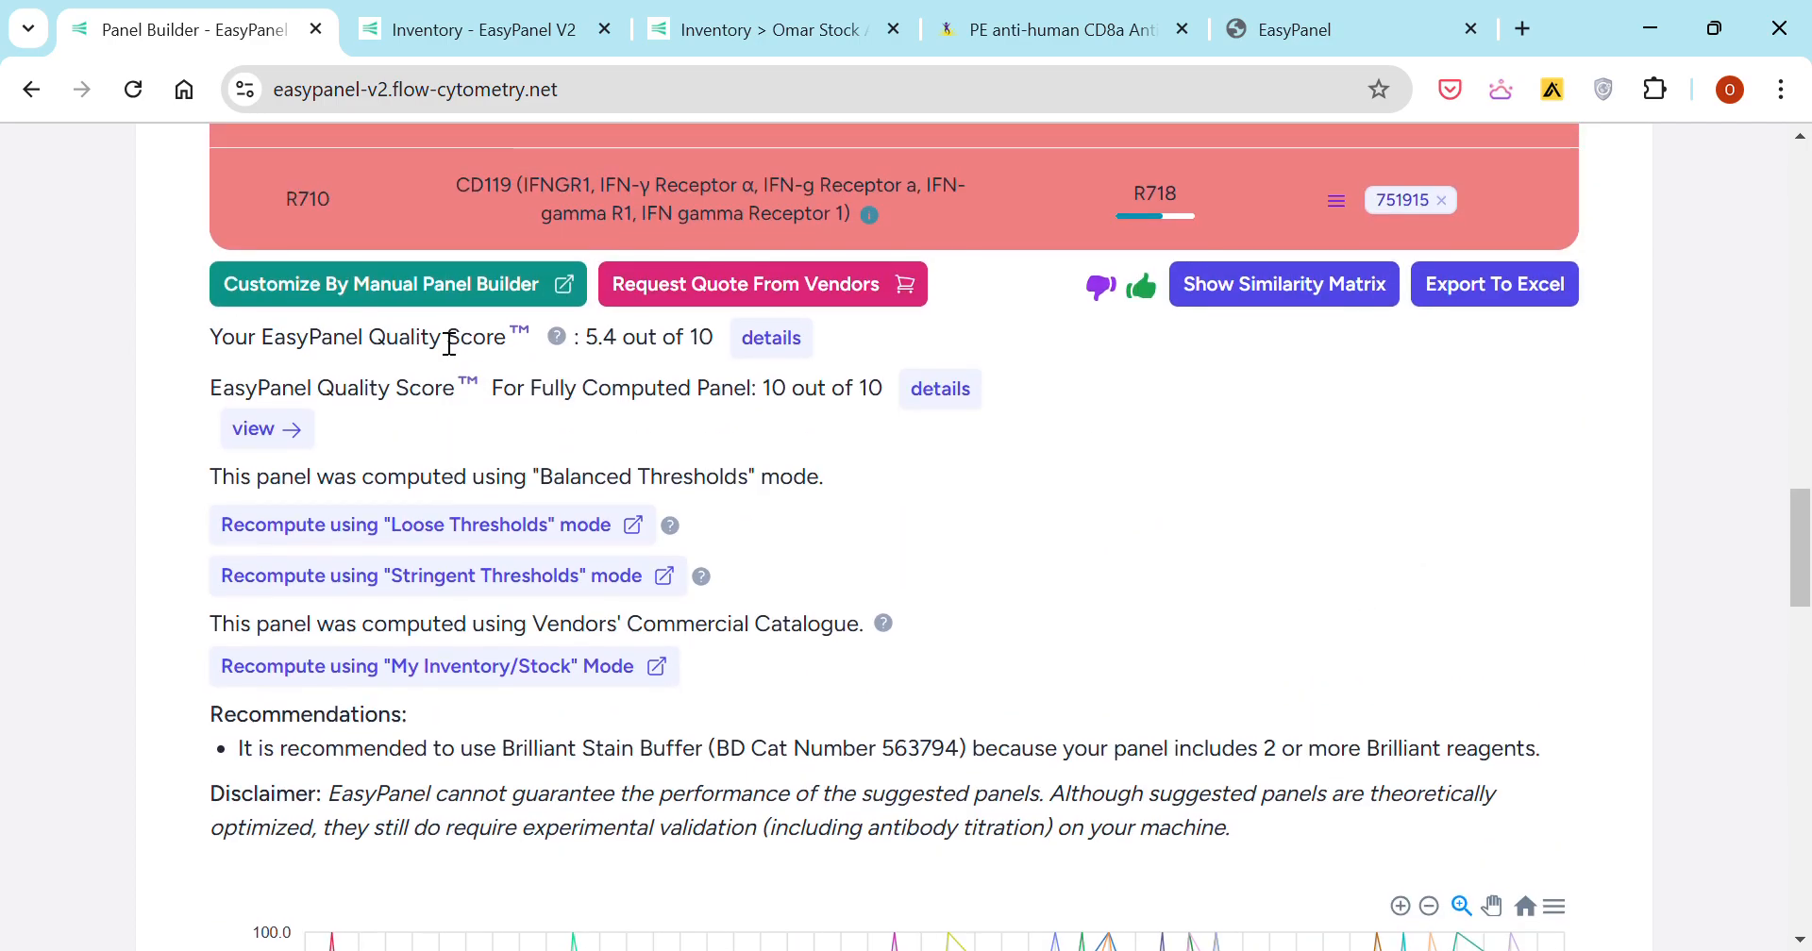
- Open the optimized panel in the Manual Panel Builder for customization
scroll(443, 358, up, 4)
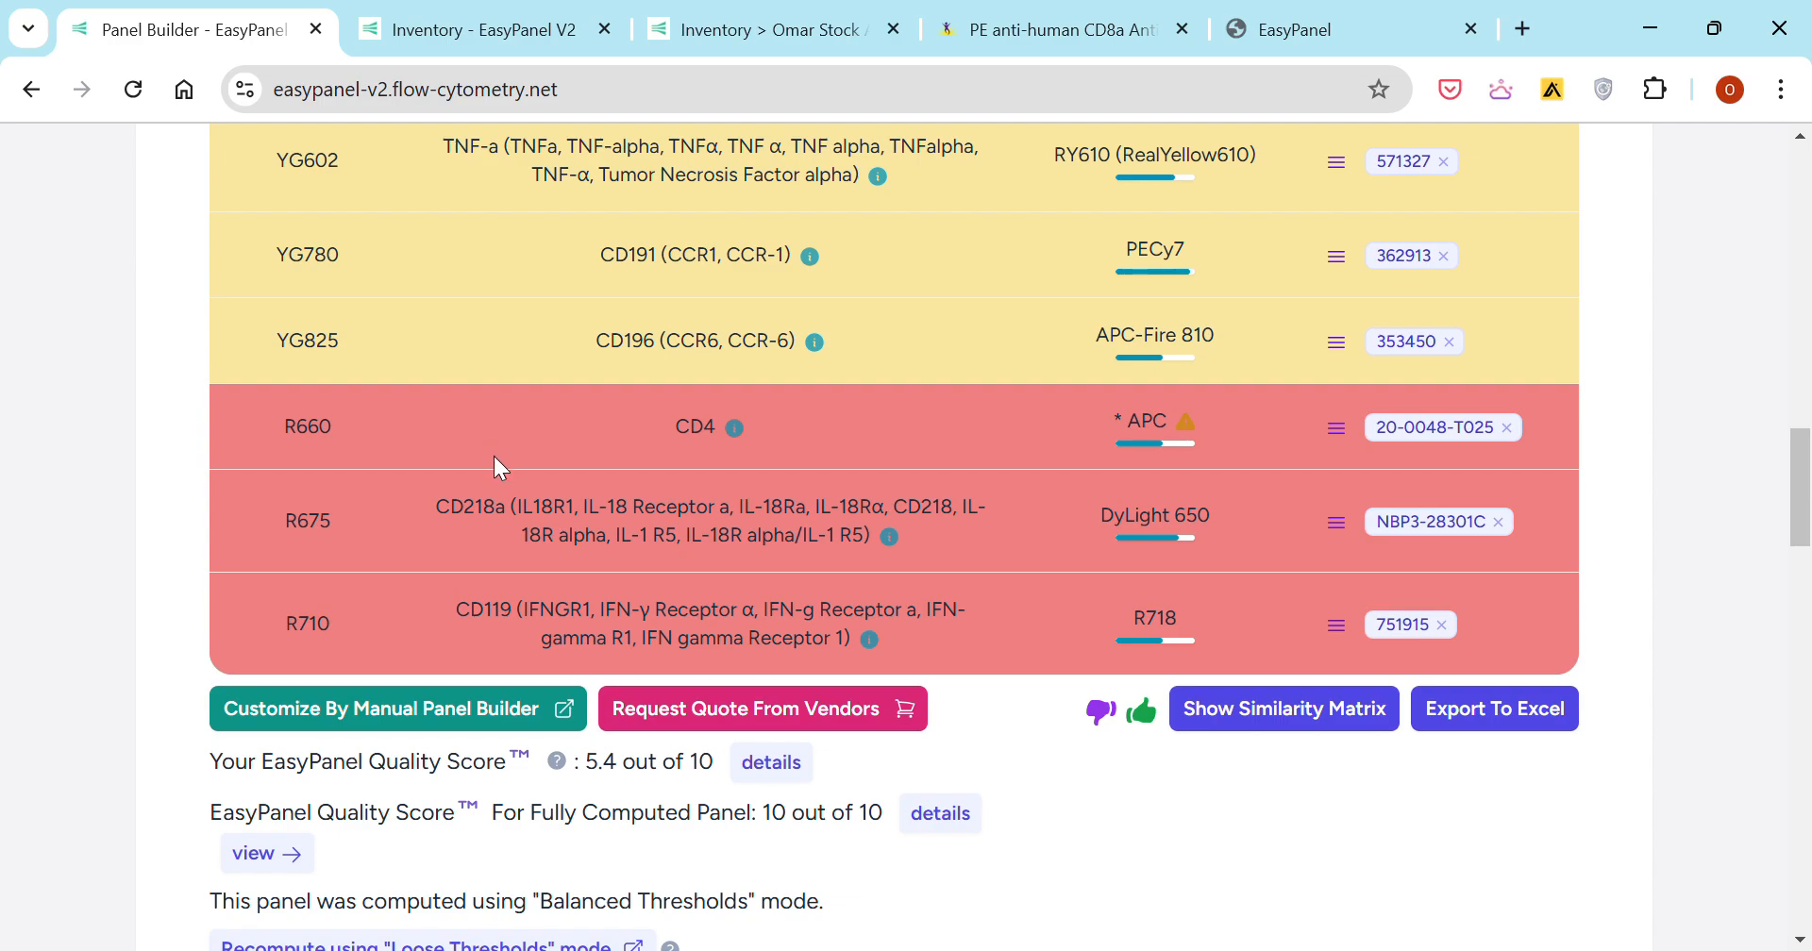
scroll(494, 458, down, 2)
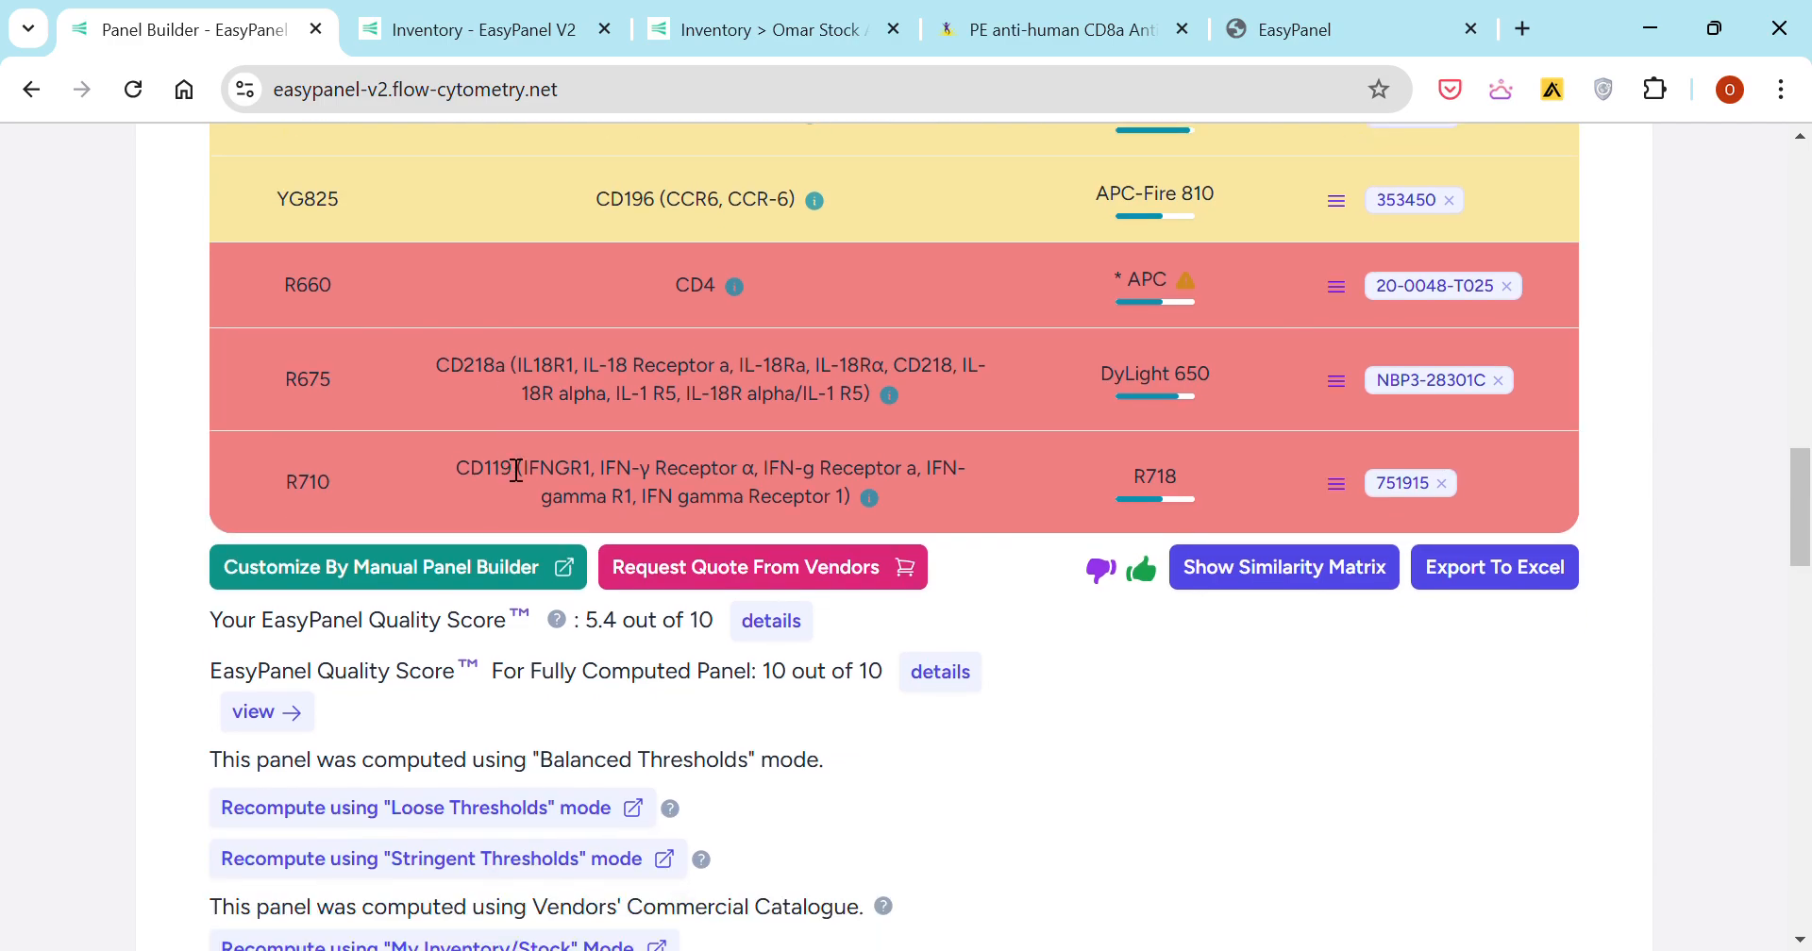
click(409, 568)
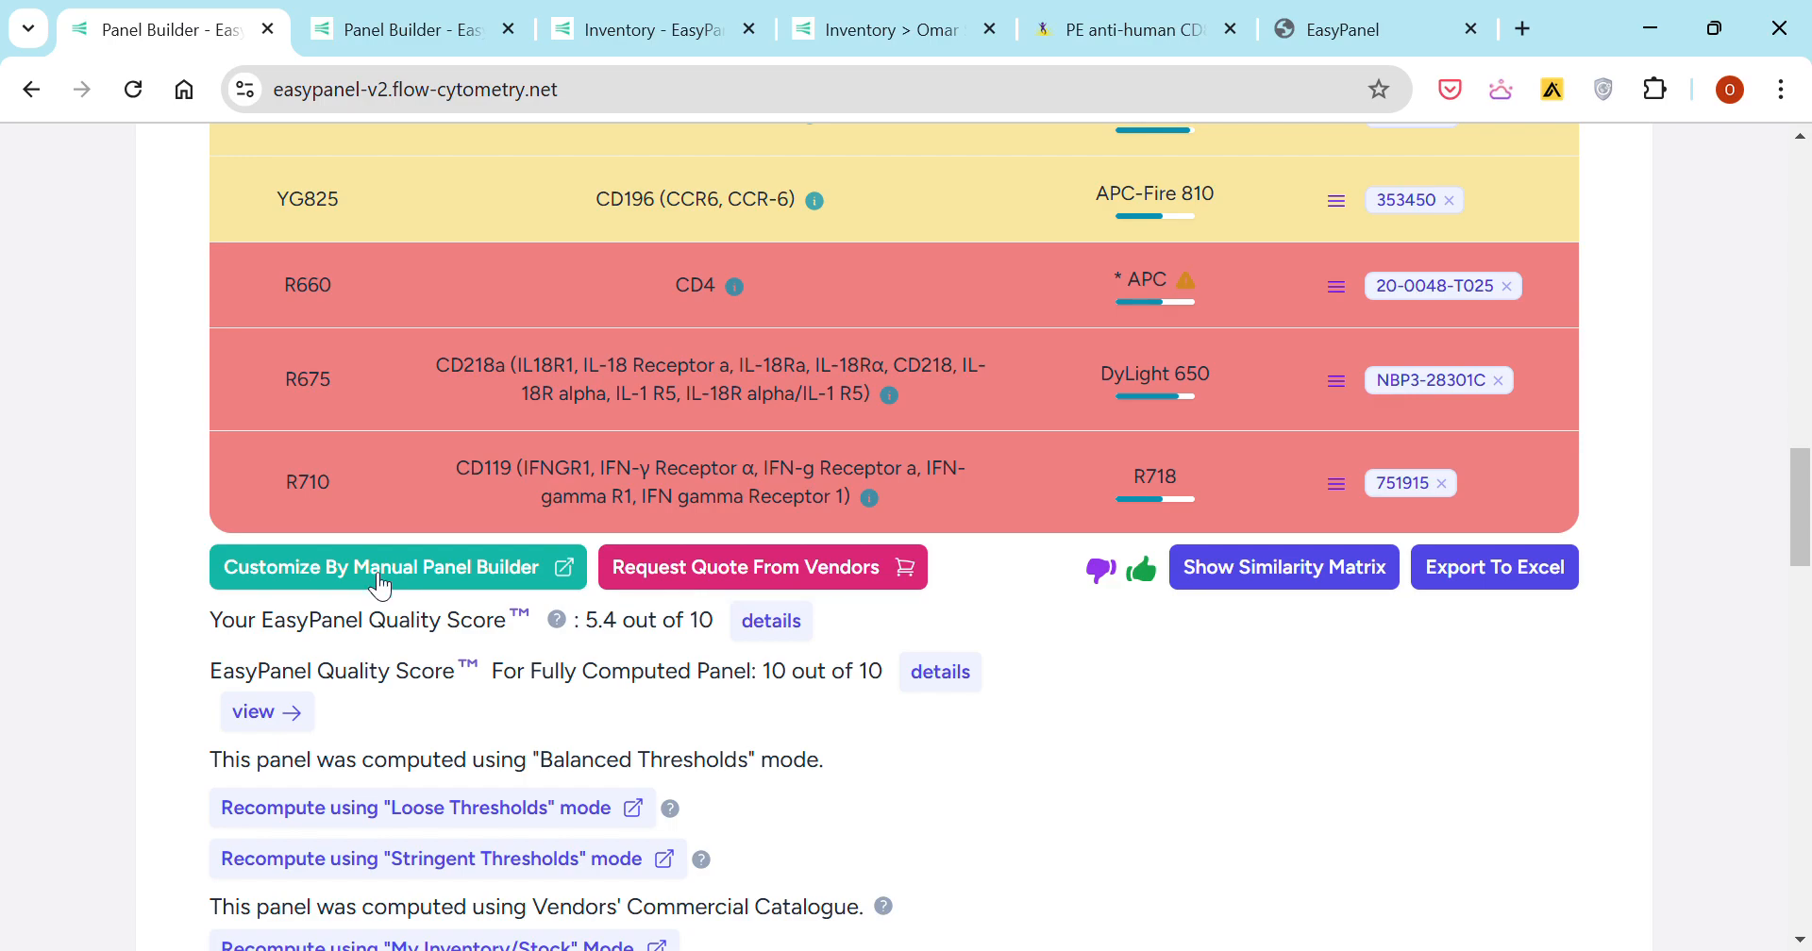
click(396, 577)
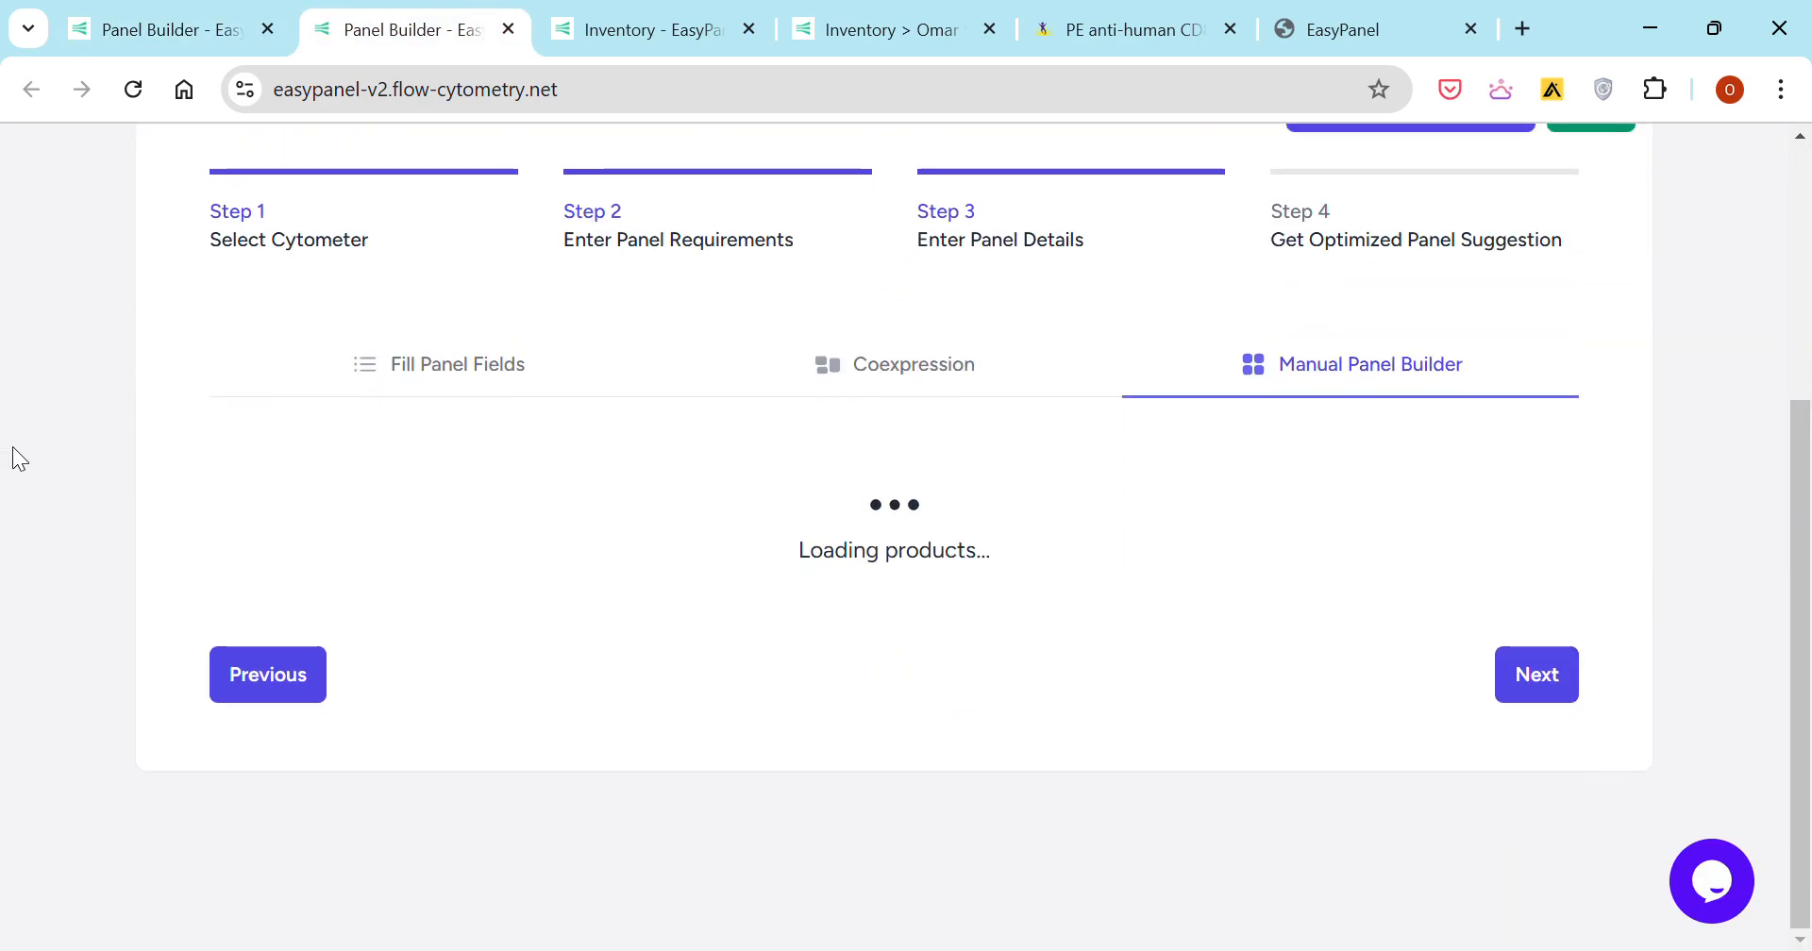